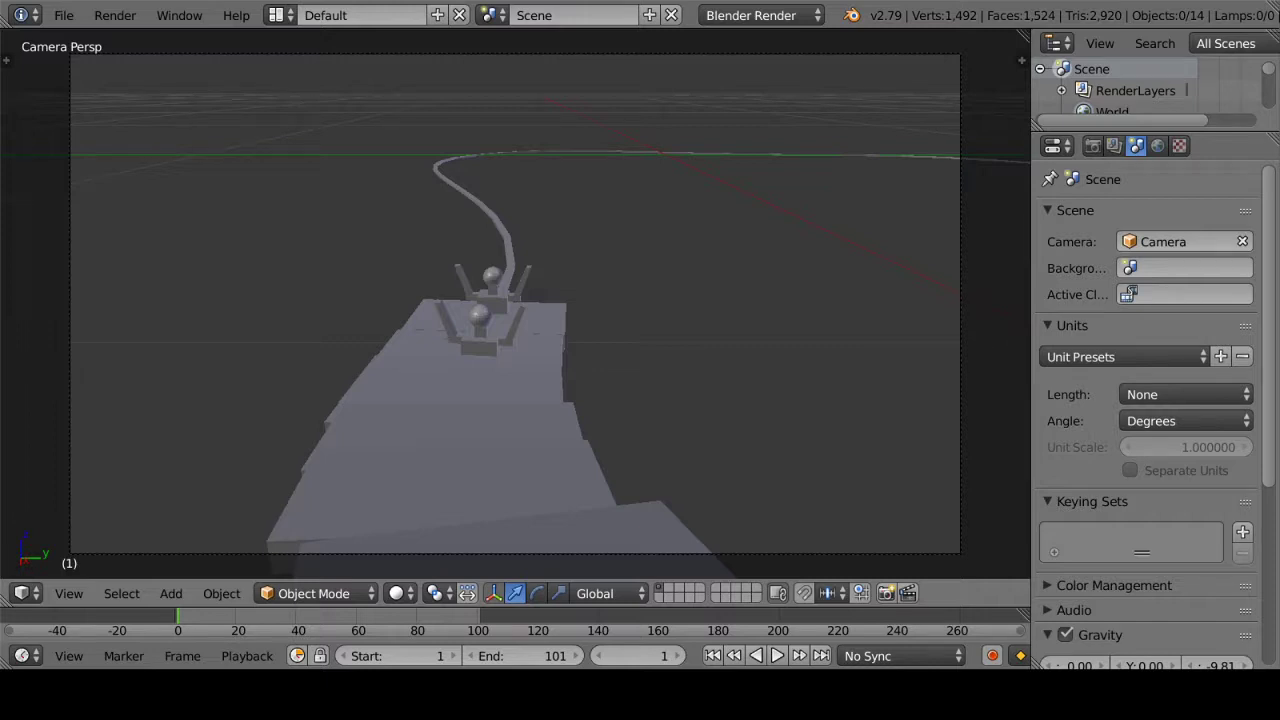
# Step: Lower the recorder's desktop audio to -34.2 dB and start the track animation playing
pyautogui.hotkey('alt', 'Tab')
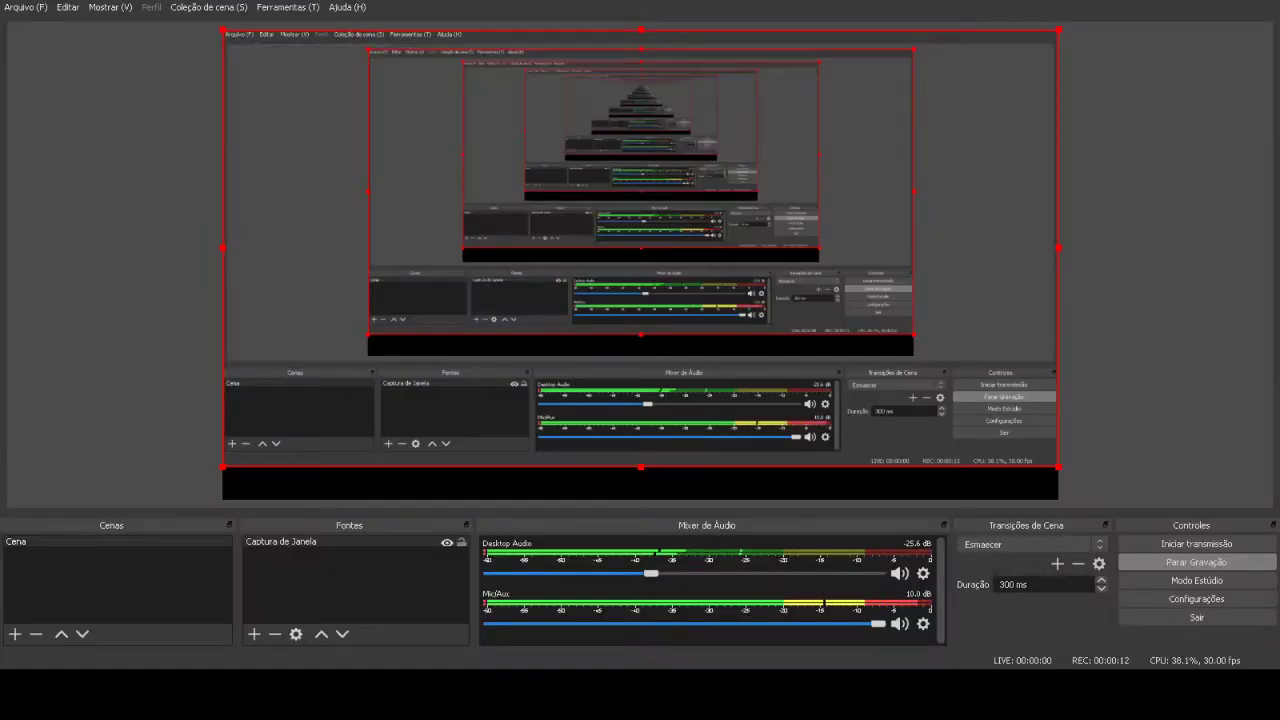
pyautogui.moveTo(651, 573); pyautogui.dragTo(618, 573)
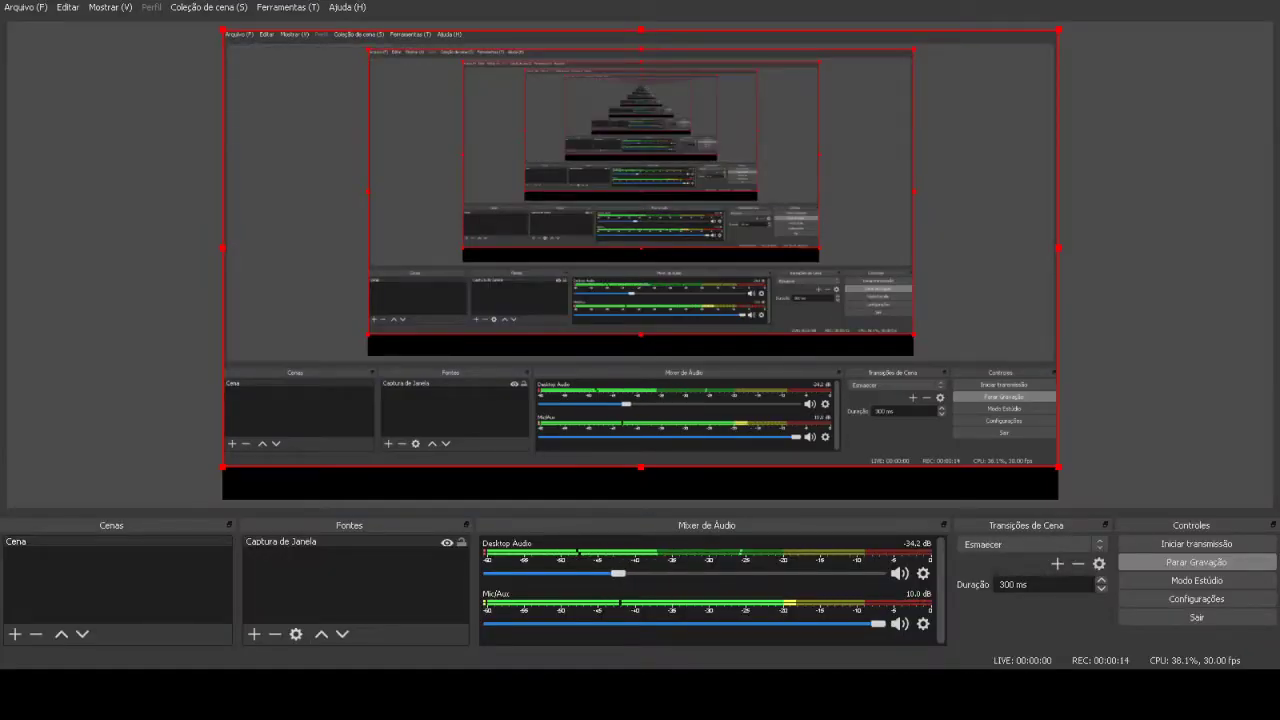
pyautogui.hotkey('alt', 'Tab')
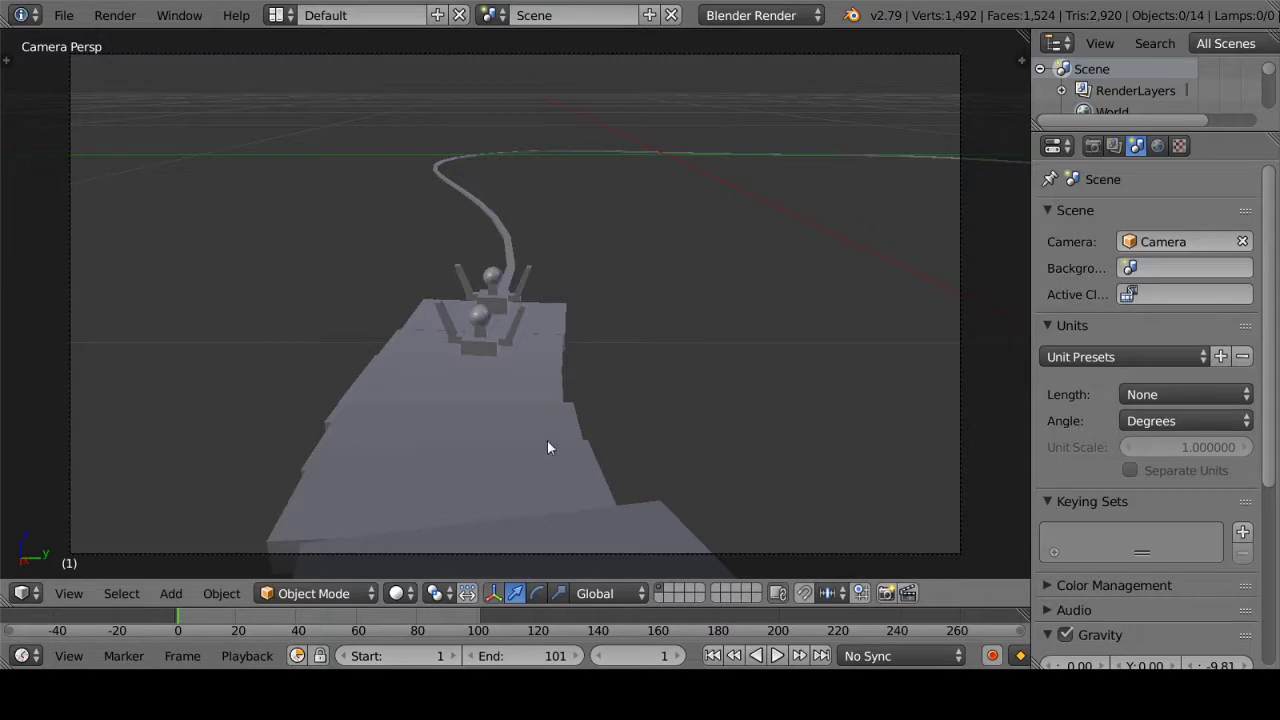
pyautogui.click(777, 655)
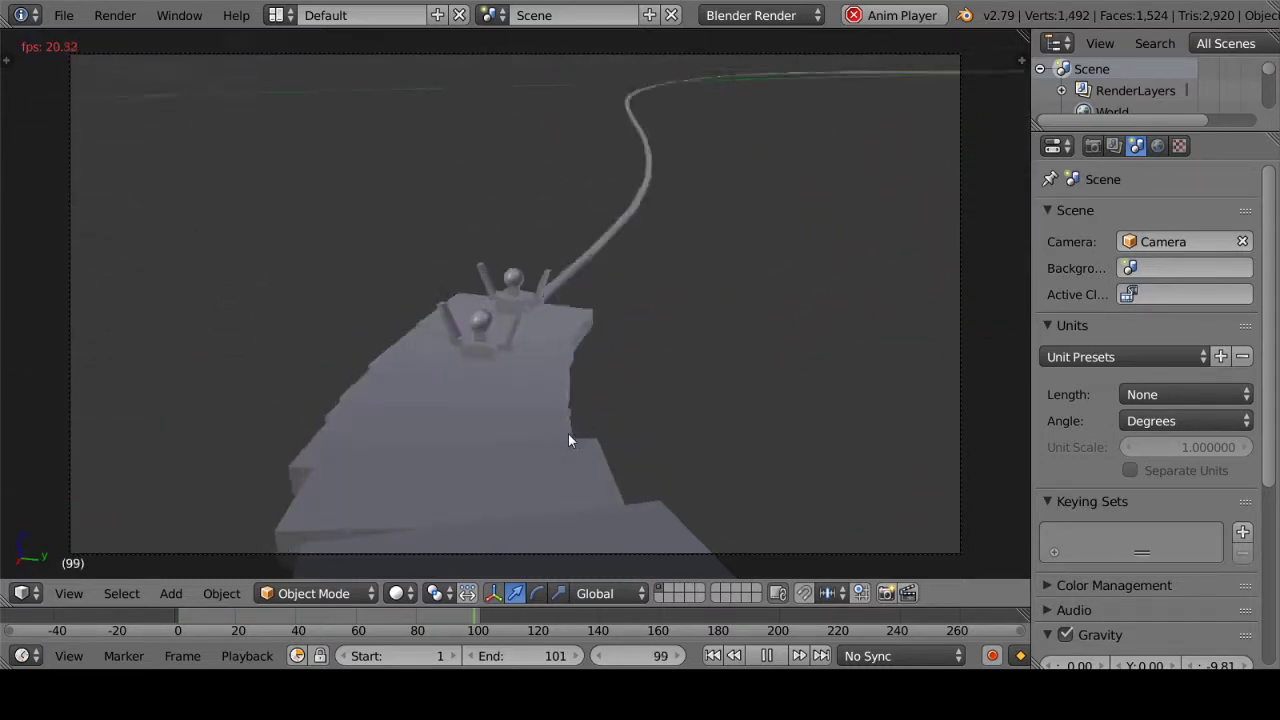
# Step: Stop playback at frame 42, rewind to frame 1, and move every object to layer 2
pyautogui.click(767, 655)
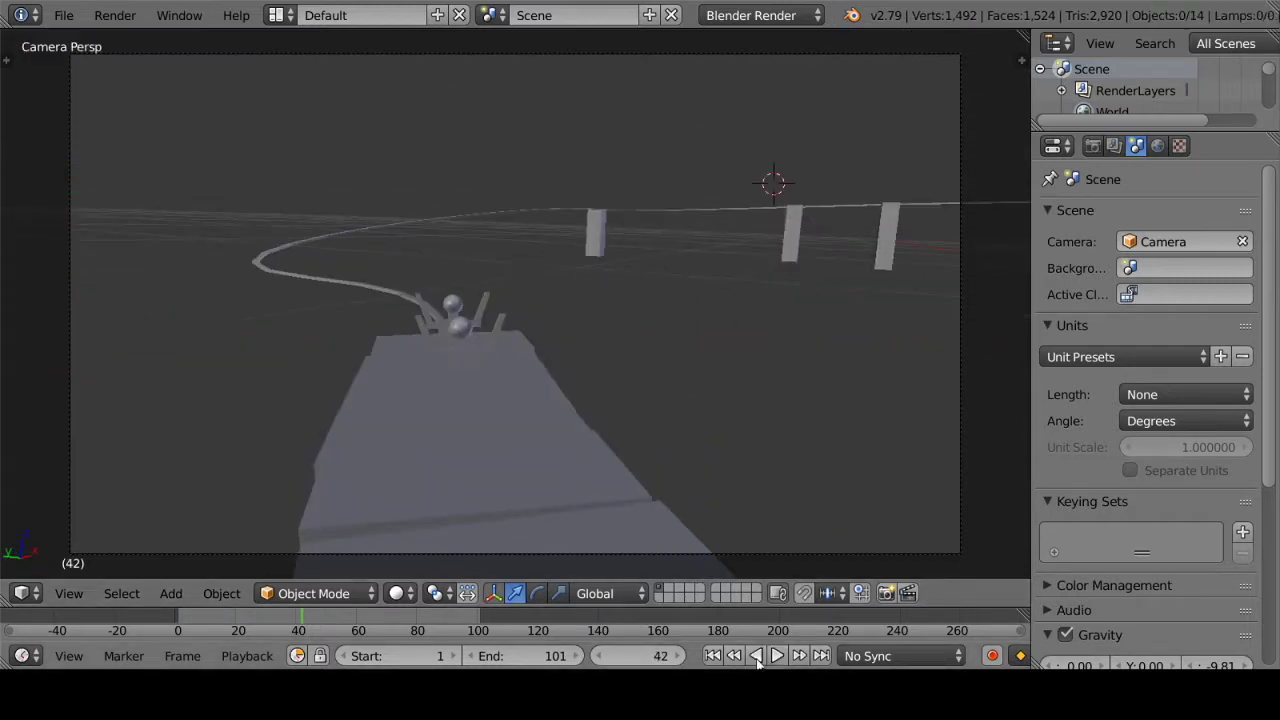
pyautogui.click(712, 655)
pyautogui.press('KP_0')
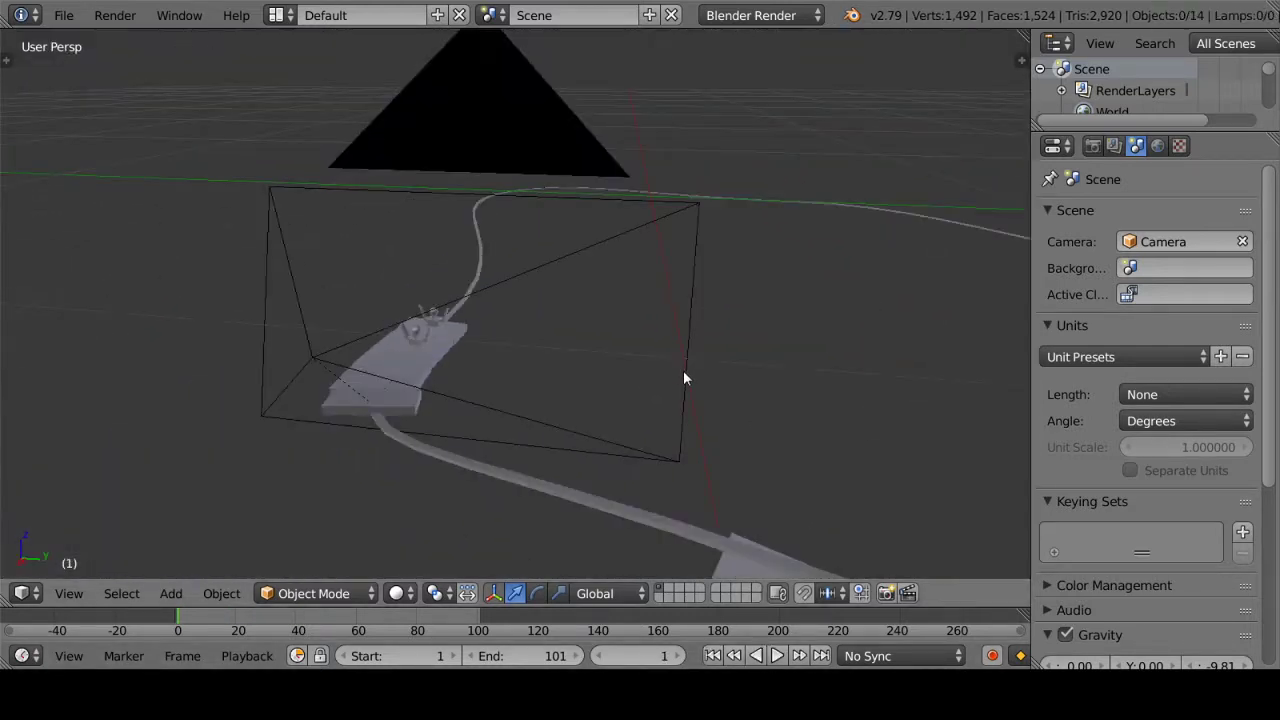
pyautogui.press('a')
pyautogui.press('a')
pyautogui.press('a')
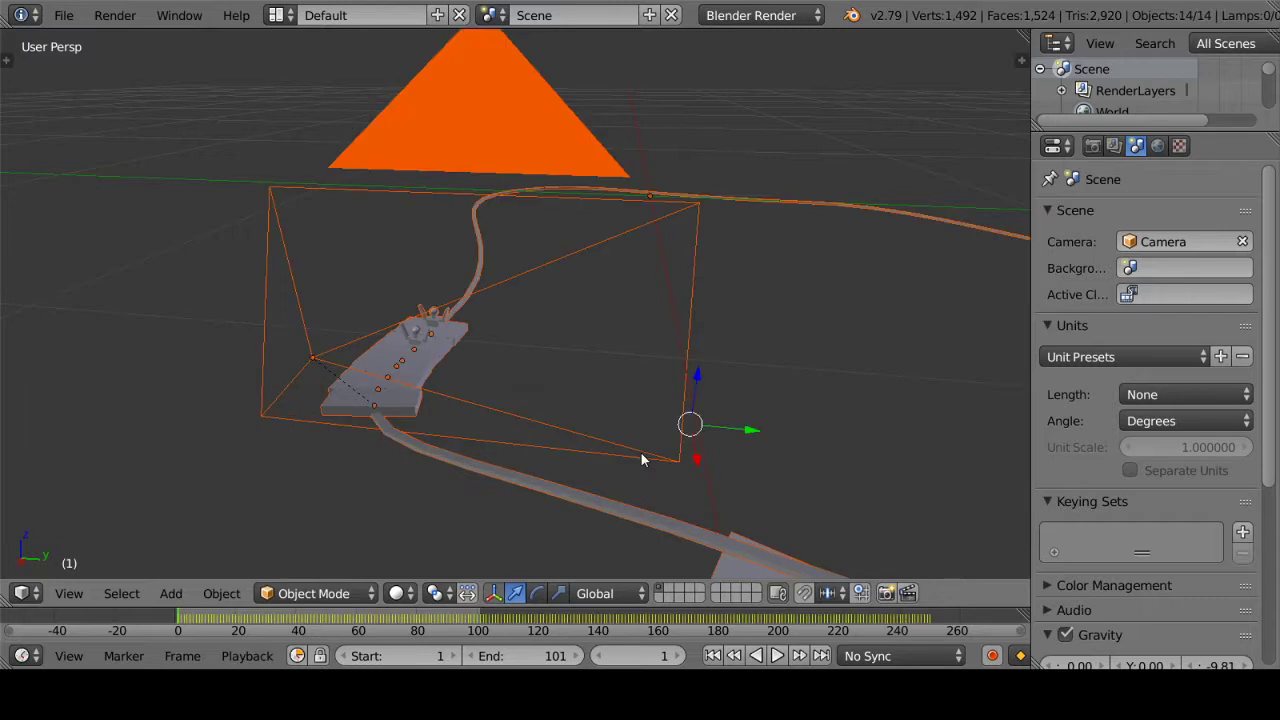
pyautogui.press('m')
pyautogui.click(840, 500)
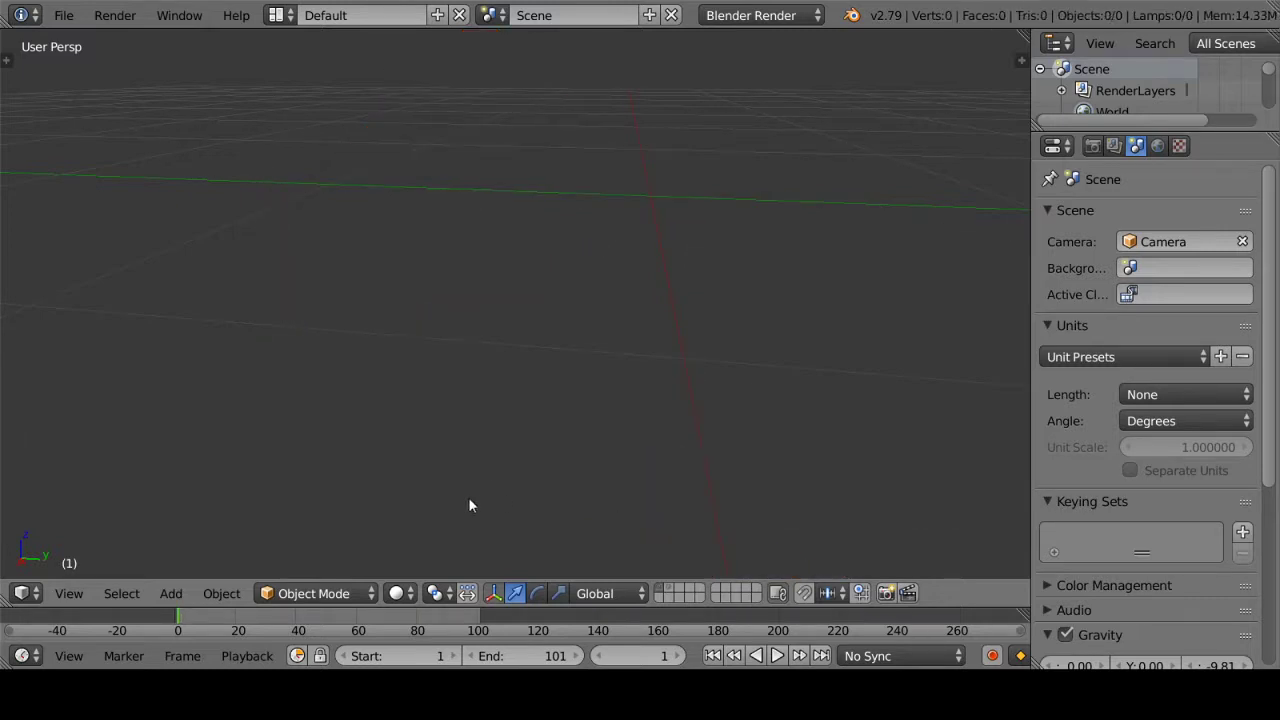
# Step: Snap the 3D cursor to the world origin and pan the view toward it
pyautogui.hotkey('shift', 's')
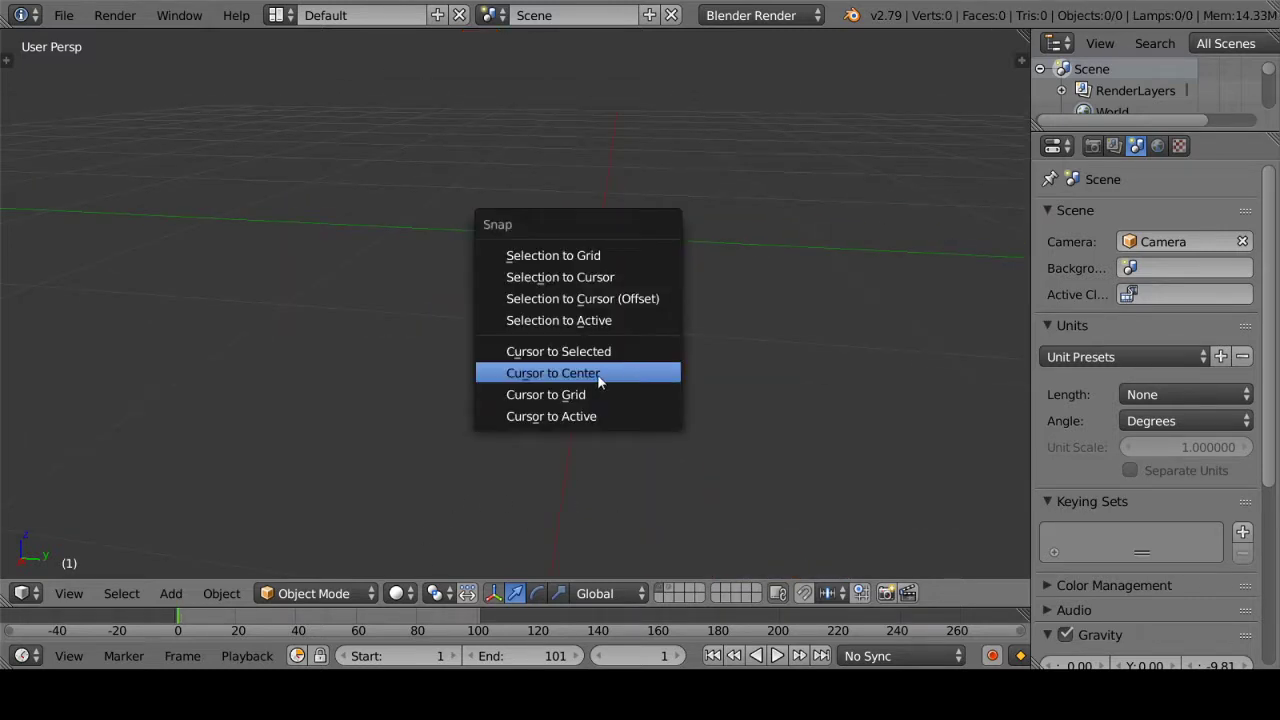
pyautogui.click(600, 373)
pyautogui.keyDown('shift'); pyautogui.moveTo(632, 252); pyautogui.dragTo(590, 331, button='middle'); pyautogui.keyUp('shift')
pyautogui.keyDown('shift'); pyautogui.moveTo(683, 340); pyautogui.dragTo(540, 311, button='middle'); pyautogui.keyUp('shift')
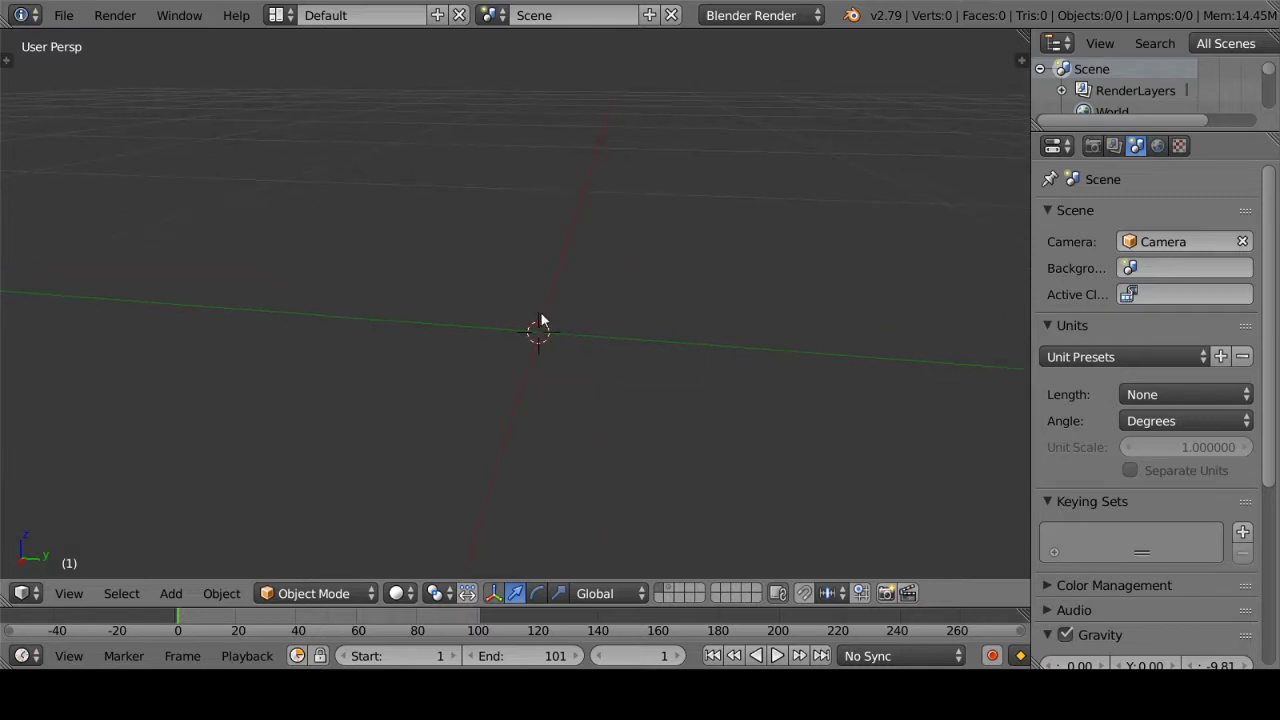
pyautogui.hotkey('shift', 'a')
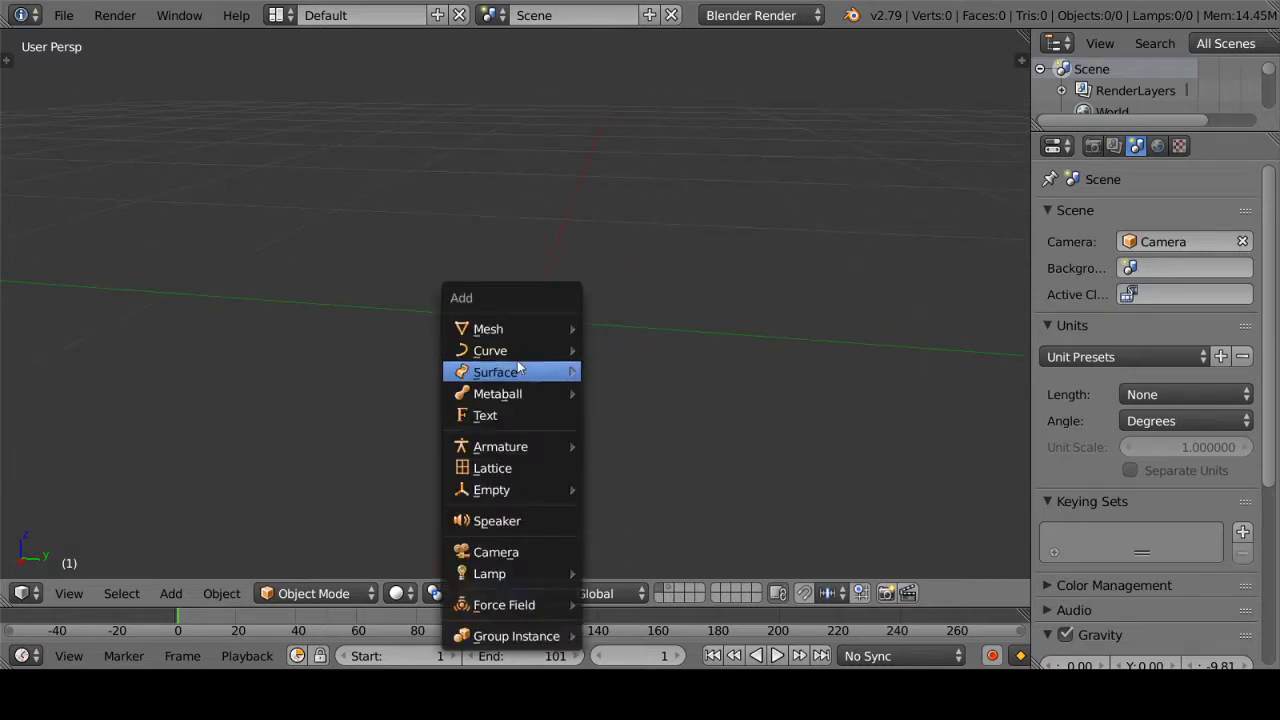
# Step: Add a Bezier curve and a Bezier circle at the origin
pyautogui.click(630, 352)
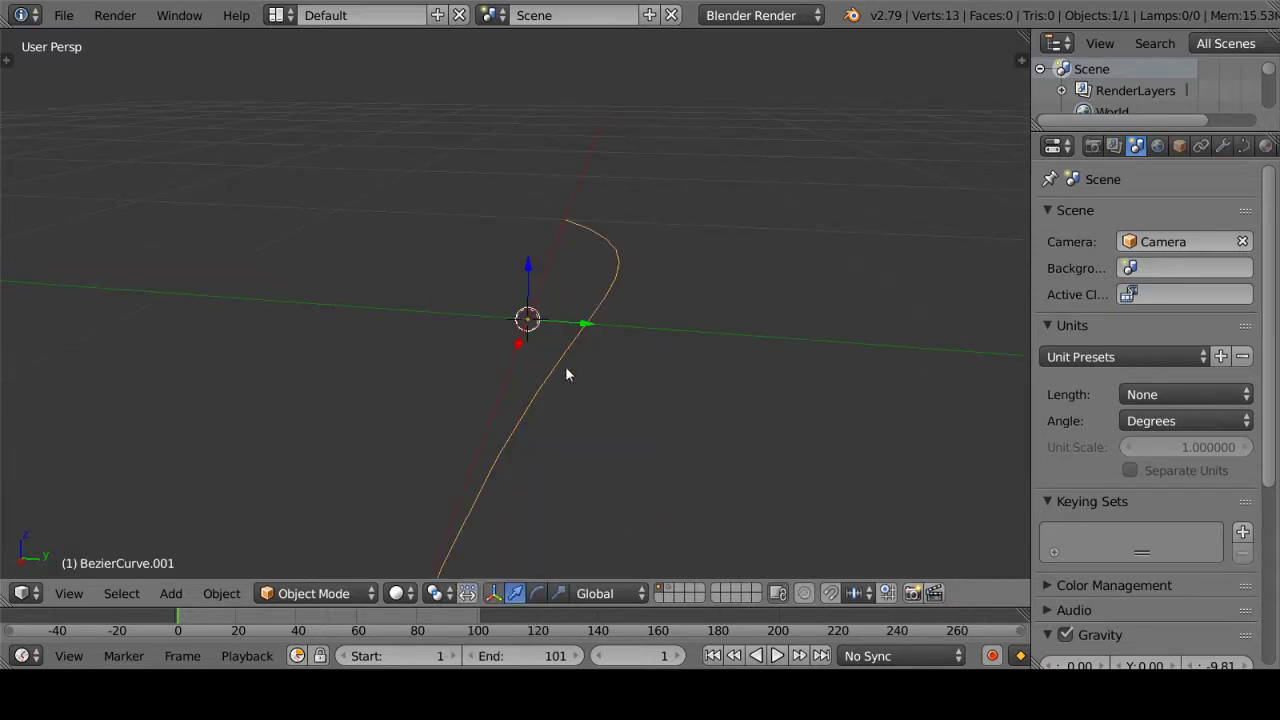
pyautogui.hotkey('shift', 'a')
pyautogui.click(642, 376)
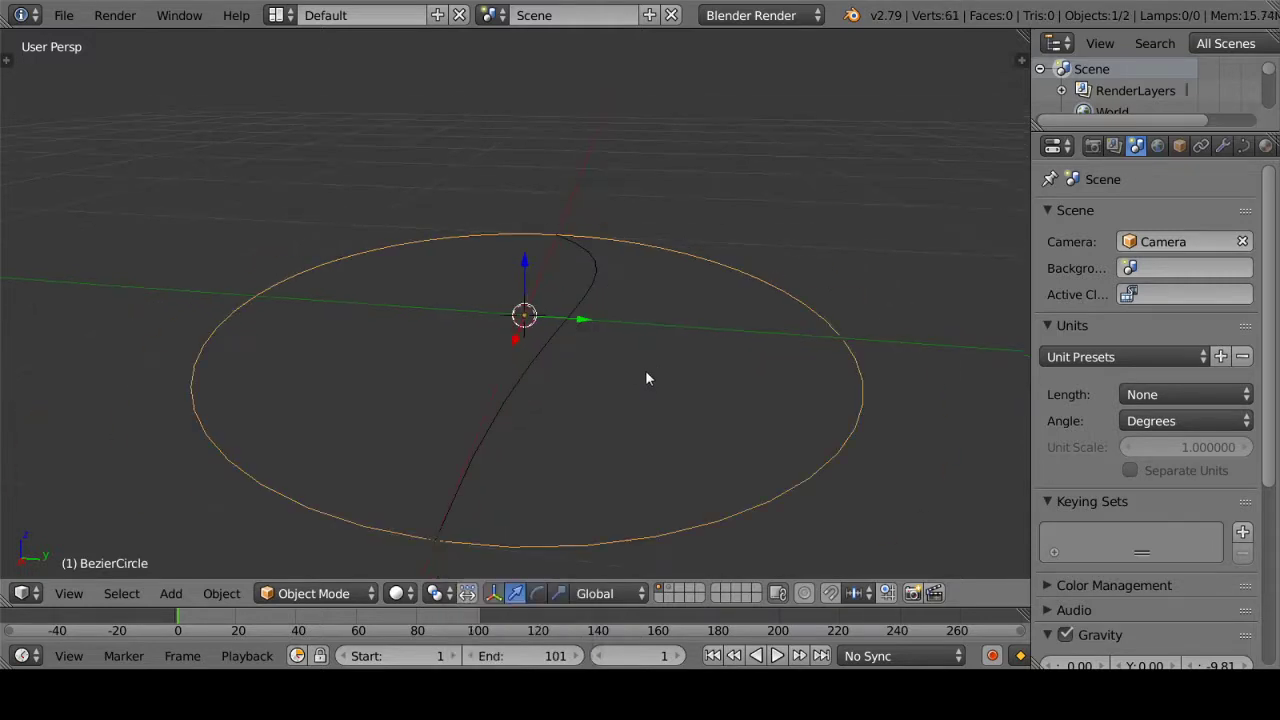
pyautogui.moveTo(562, 343); pyautogui.dragTo(506, 375, button='middle')
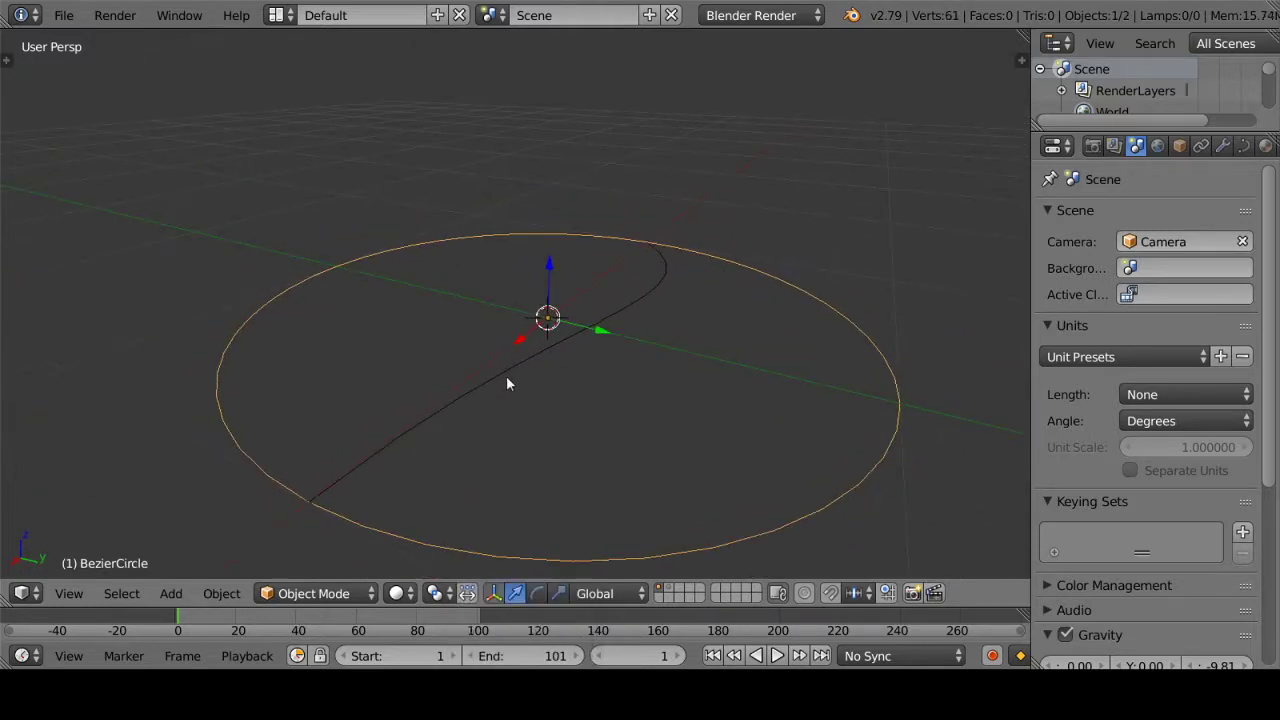
# Step: Select the Bezier circle and delete it, leaving only the Bezier curve
pyautogui.rightClick(506, 375)
pyautogui.rightClick(334, 286)
pyautogui.rightClick(515, 377)
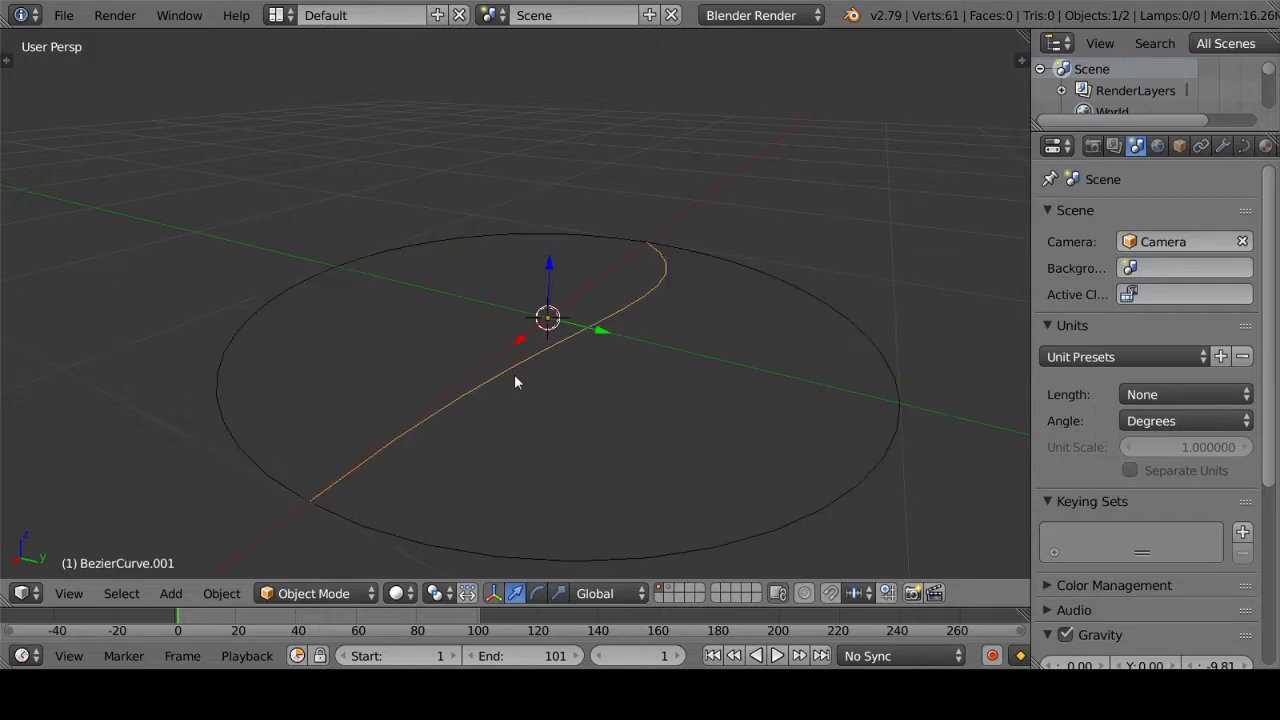
pyautogui.rightClick(777, 525)
pyautogui.press('x')
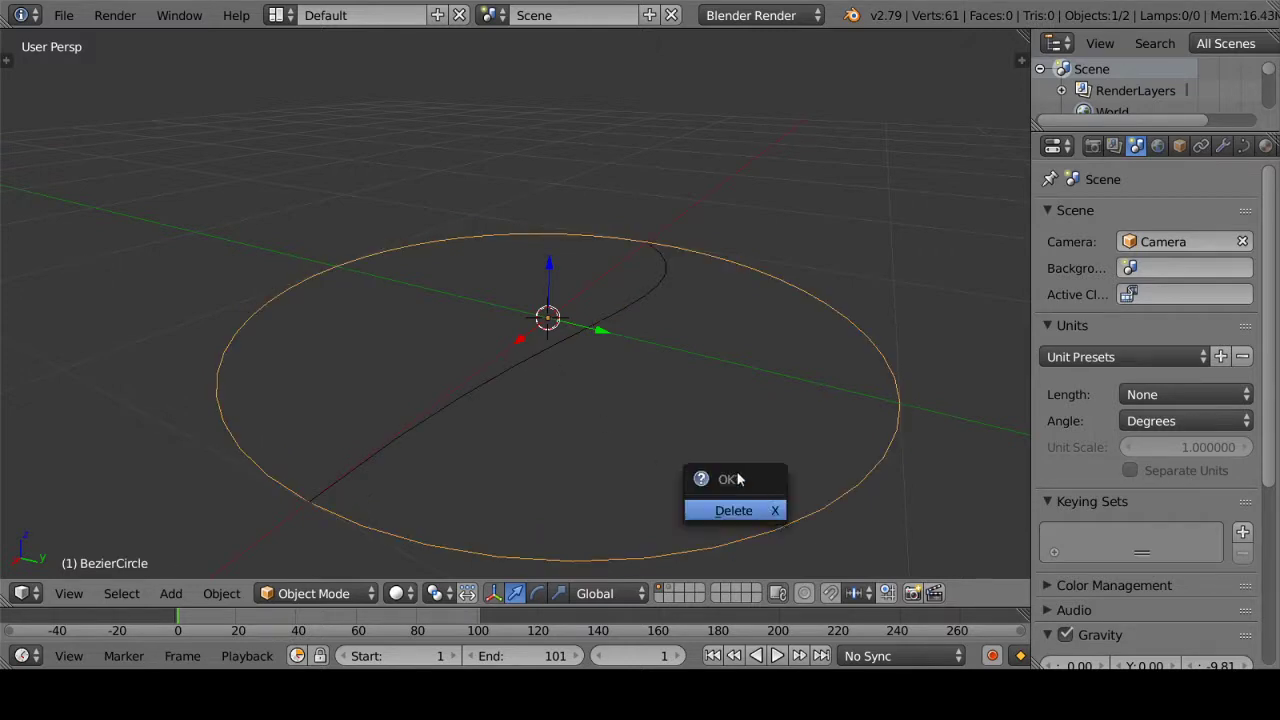
pyautogui.click(729, 508)
pyautogui.moveTo(588, 308)
pyautogui.mouseDown(button='middle')
pyautogui.moveTo(596, 336)
pyautogui.moveTo(509, 546)
pyautogui.mouseUp(button='middle')
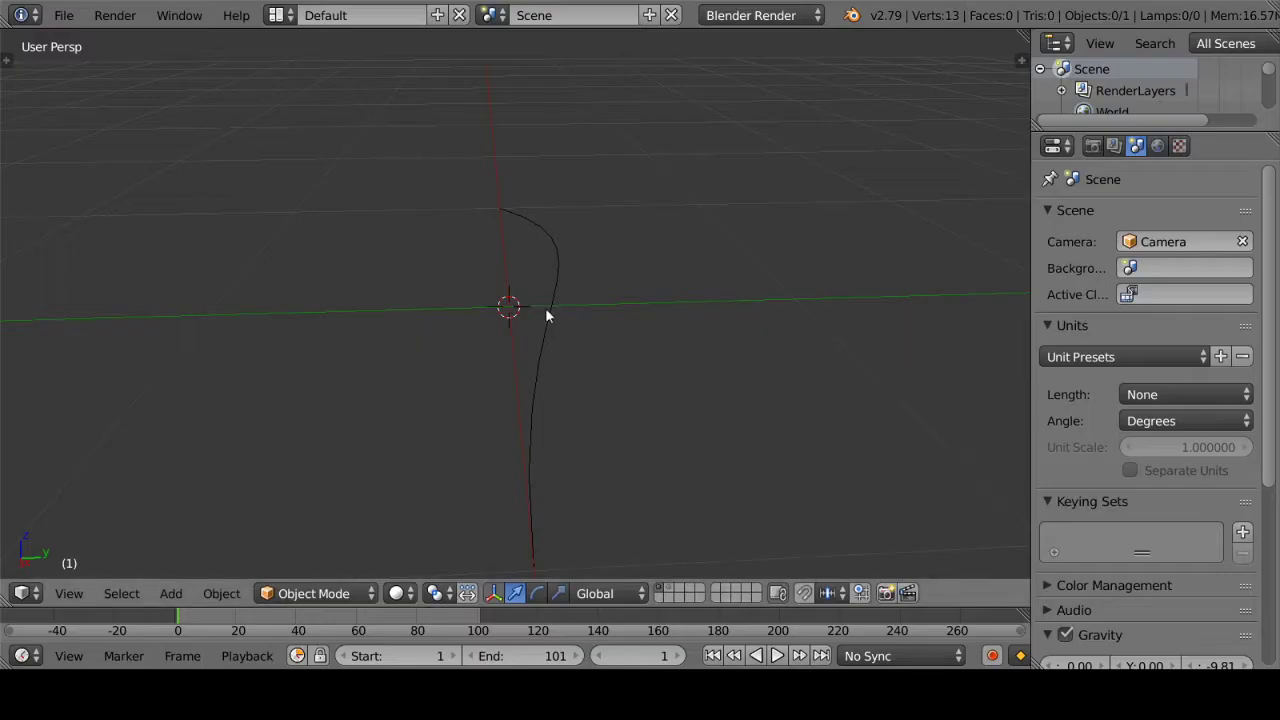
# Step: Select the Bezier curve's end point in Edit Mode and switch to top view
pyautogui.moveTo(545, 308); pyautogui.dragTo(703, 325, button='middle')
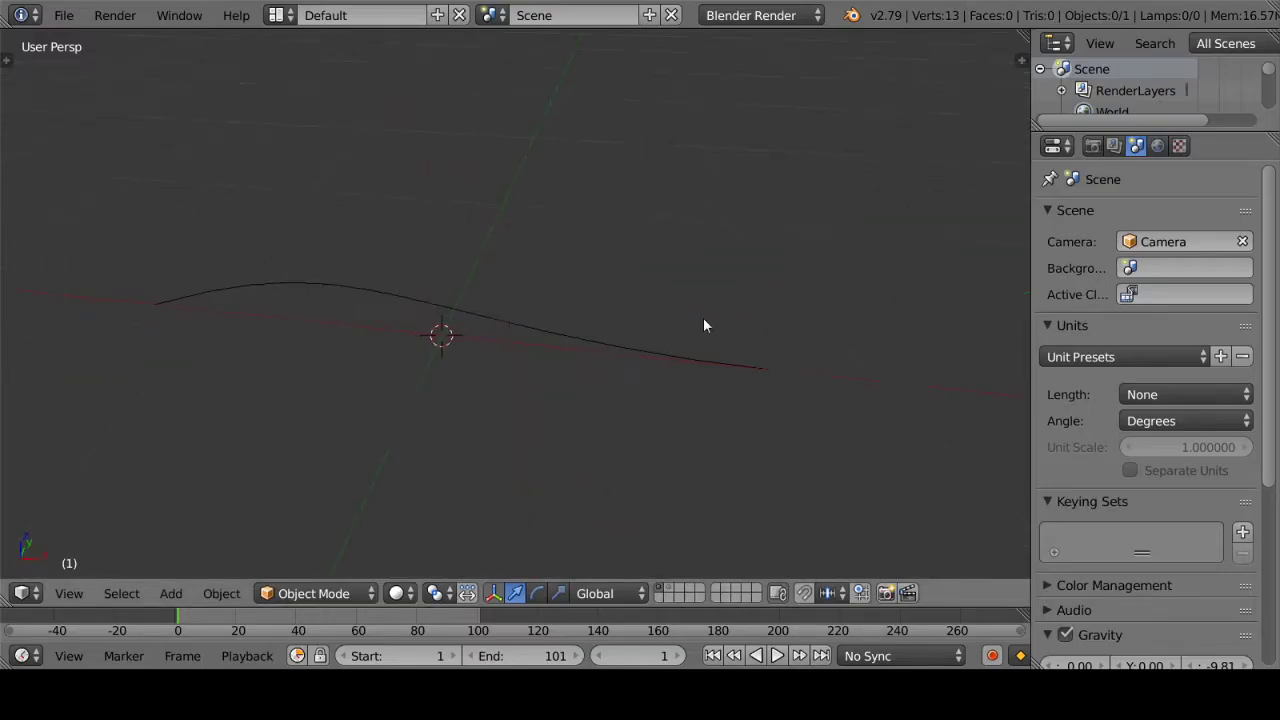
pyautogui.rightClick(576, 333)
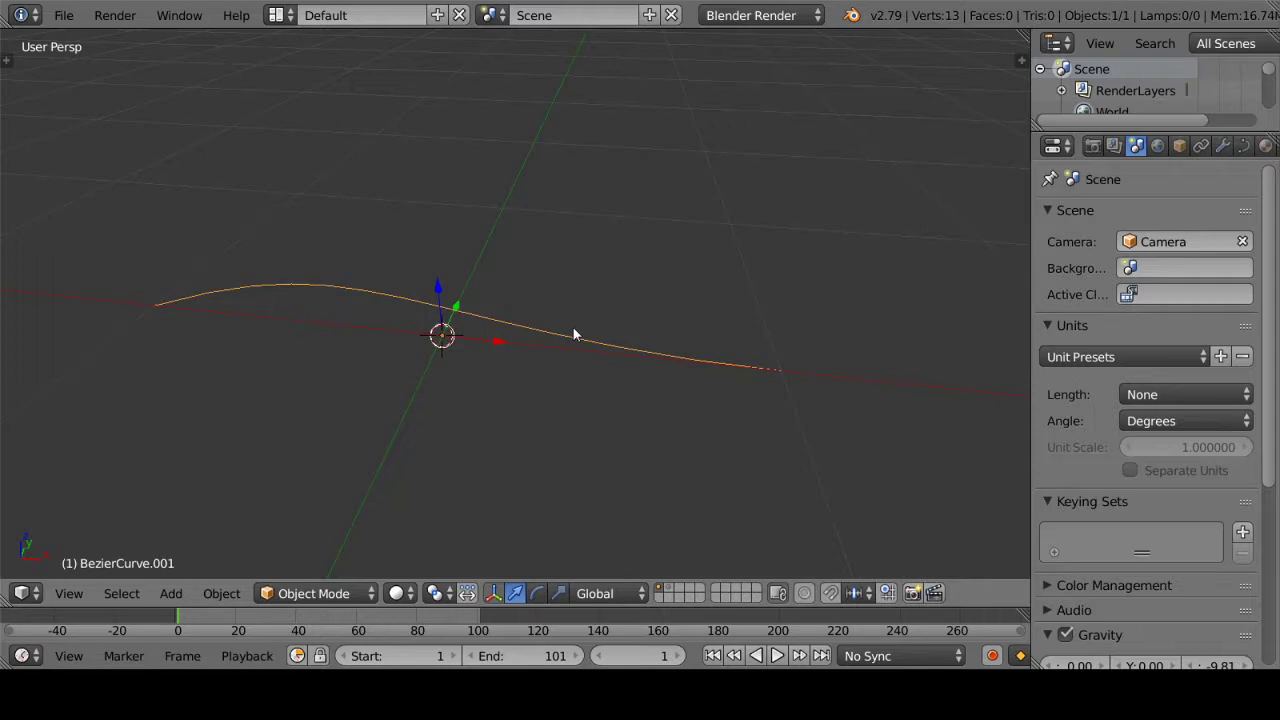
pyautogui.press('Tab')
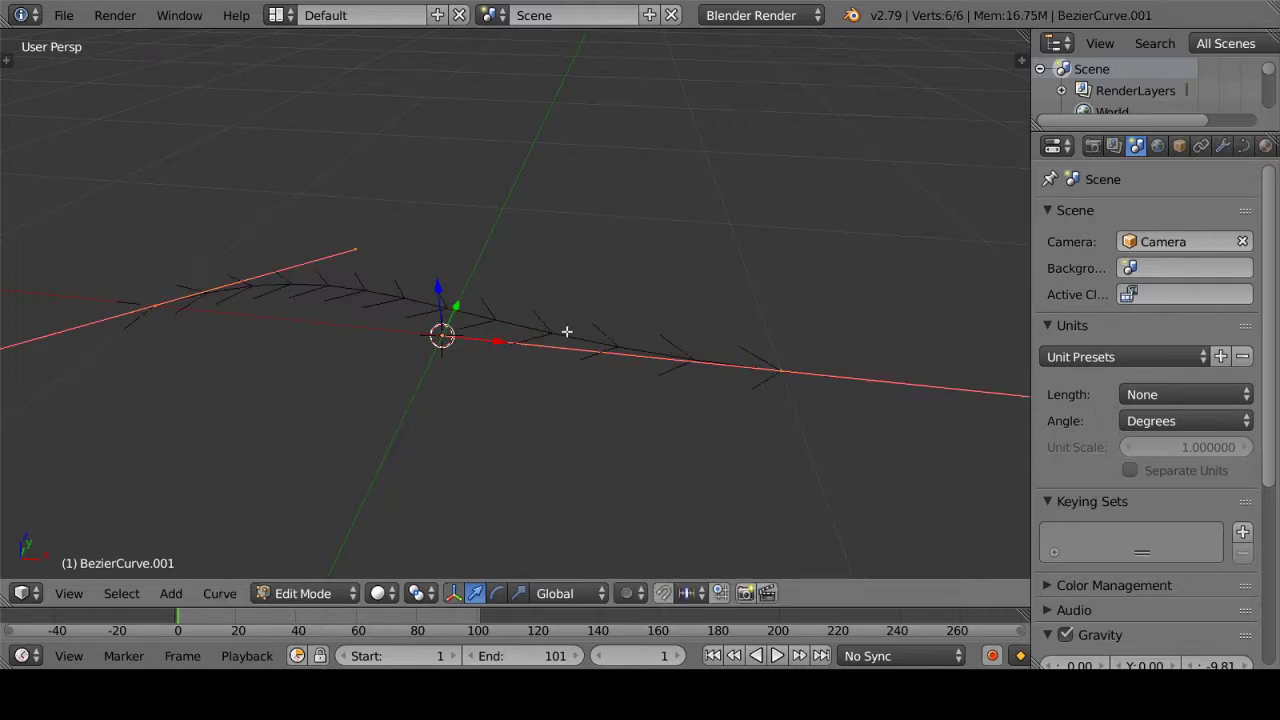
pyautogui.rightClick(631, 340)
pyautogui.moveTo(607, 368)
pyautogui.mouseDown(button='middle')
pyautogui.moveTo(609, 340)
pyautogui.moveTo(563, 426)
pyautogui.moveTo(590, 393)
pyautogui.mouseUp(button='middle')
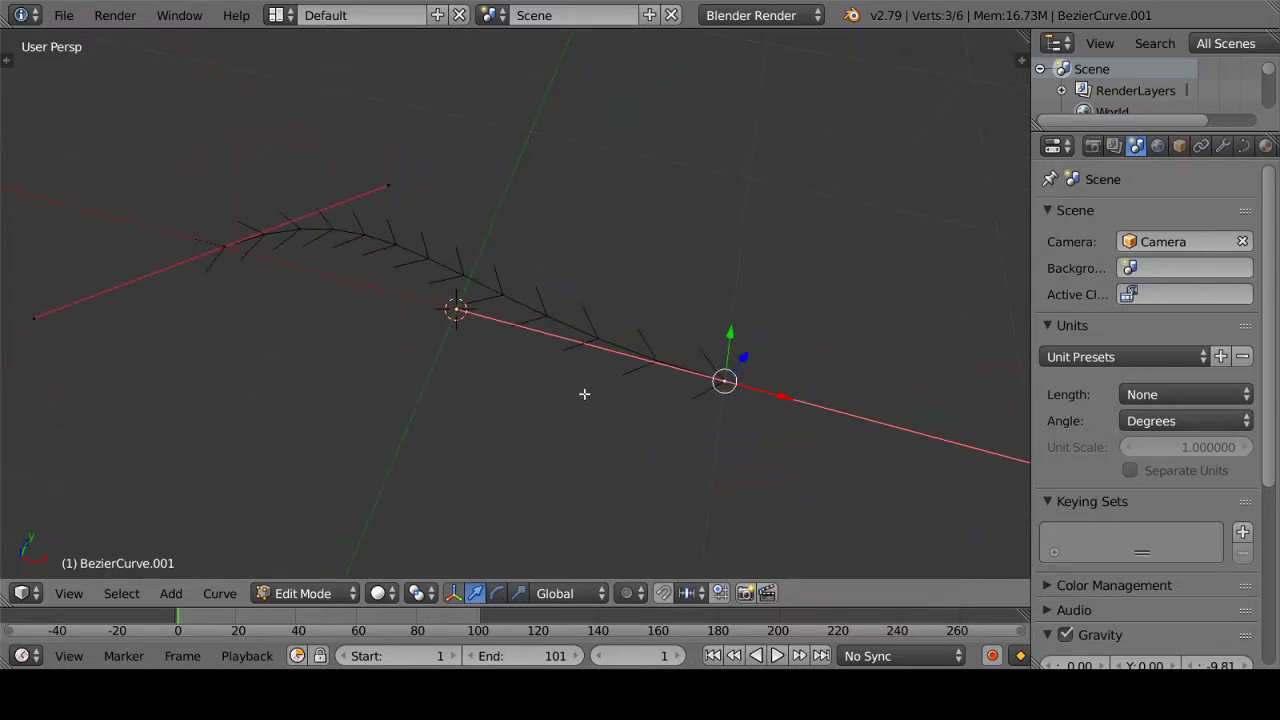
pyautogui.scroll(-2, 601, 413)
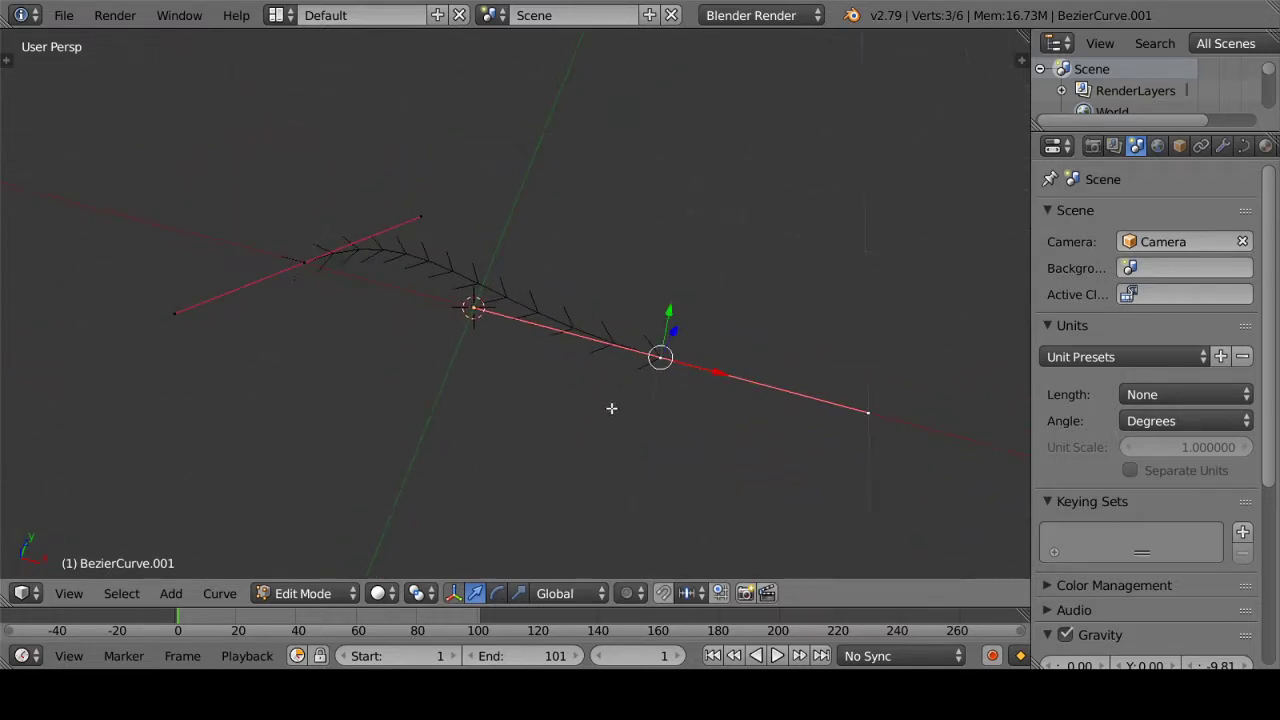
pyautogui.press('KP_7')
# Step: Extrude a new point below the curve end and rotate its handles to bend the curve
pyautogui.press('e')
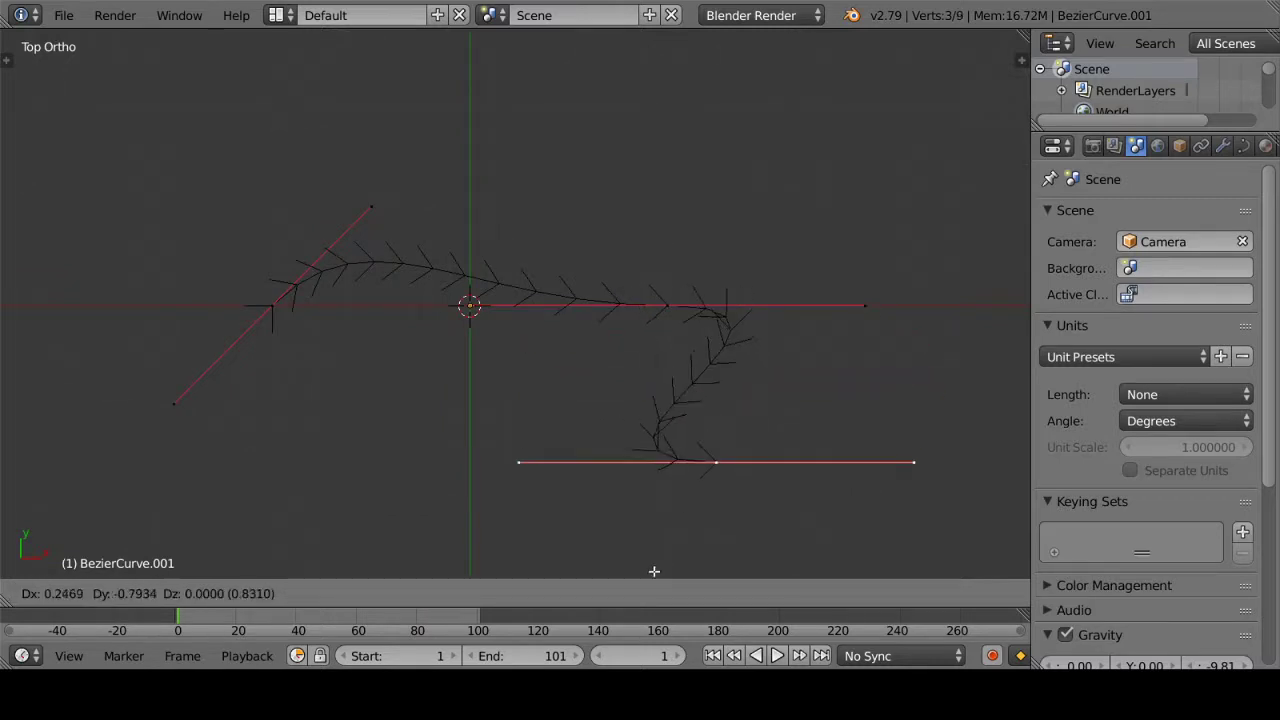
pyautogui.click(653, 91)
pyautogui.scroll(-5, 692, 343)
pyautogui.scroll(4, 760, 434)
pyautogui.press('g')
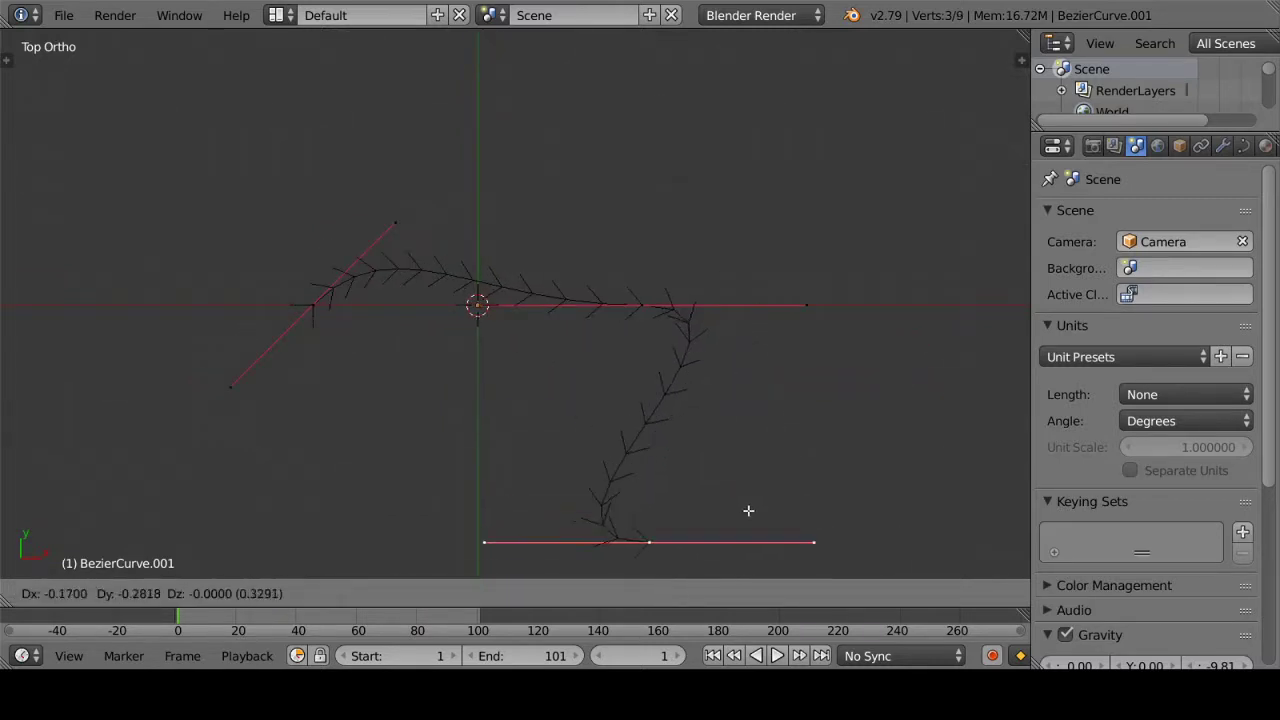
pyautogui.press('Escape')
pyautogui.press('r')
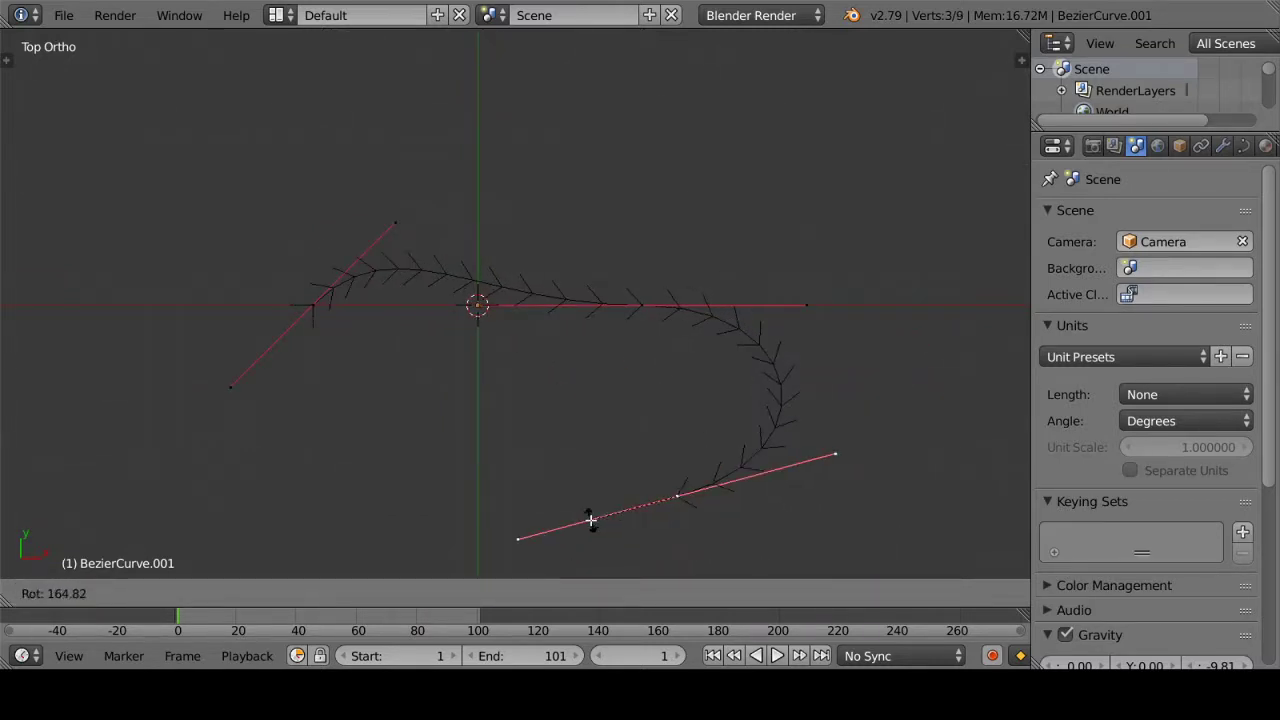
pyautogui.click(593, 521)
# Step: Extrude another point out to the lower left and rotate its handles
pyautogui.press('e')
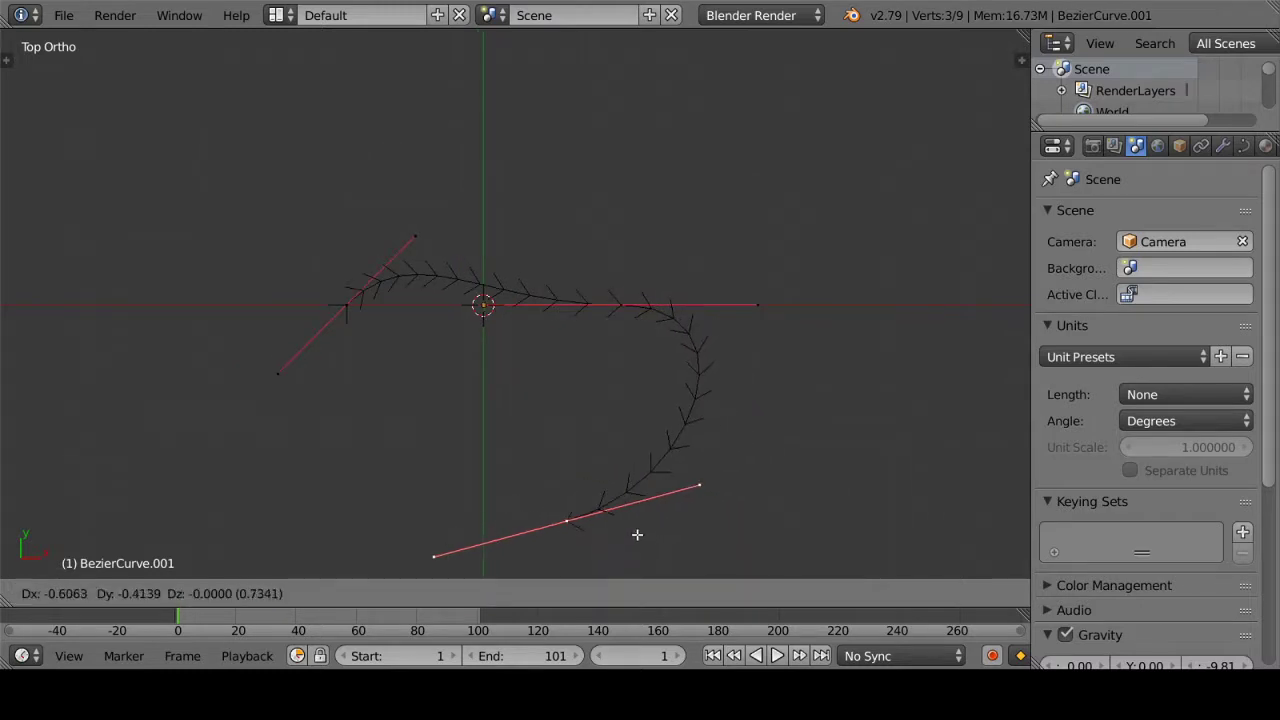
pyautogui.click(632, 533)
pyautogui.scroll(-2, 600, 503)
pyautogui.press('g')
pyautogui.click(386, 517)
pyautogui.press('r')
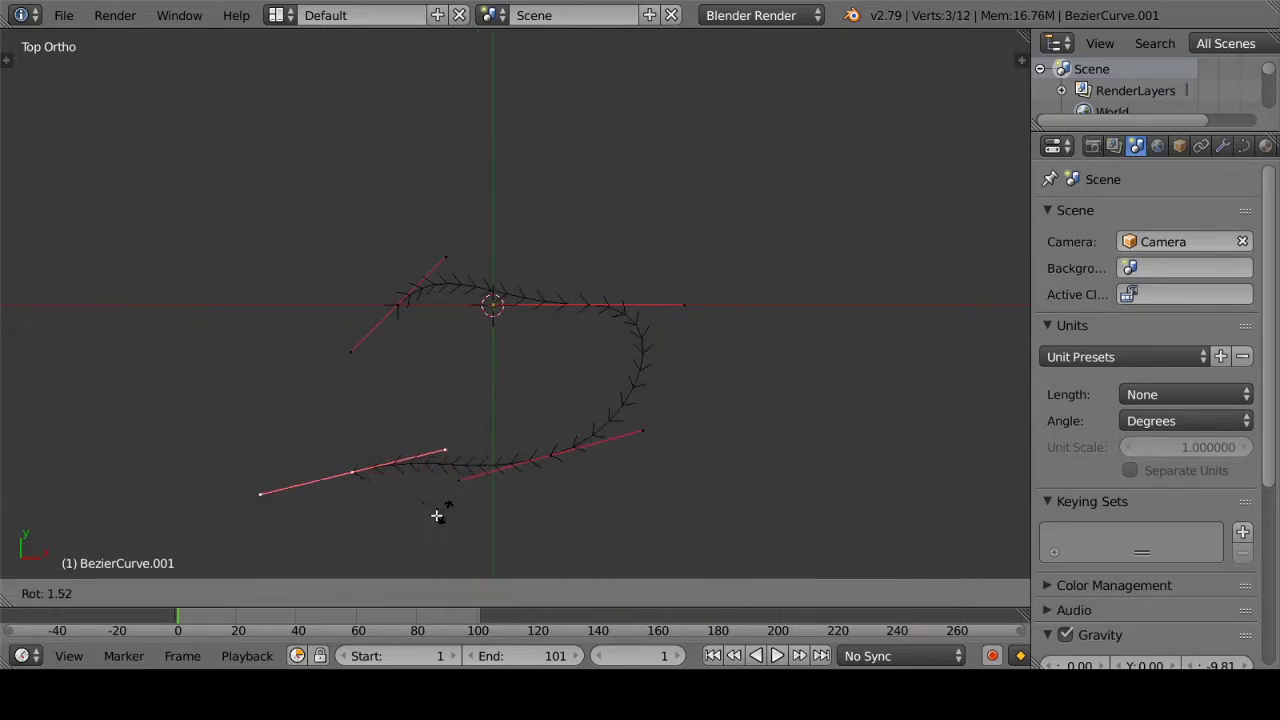
pyautogui.click(345, 515)
pyautogui.press('g')
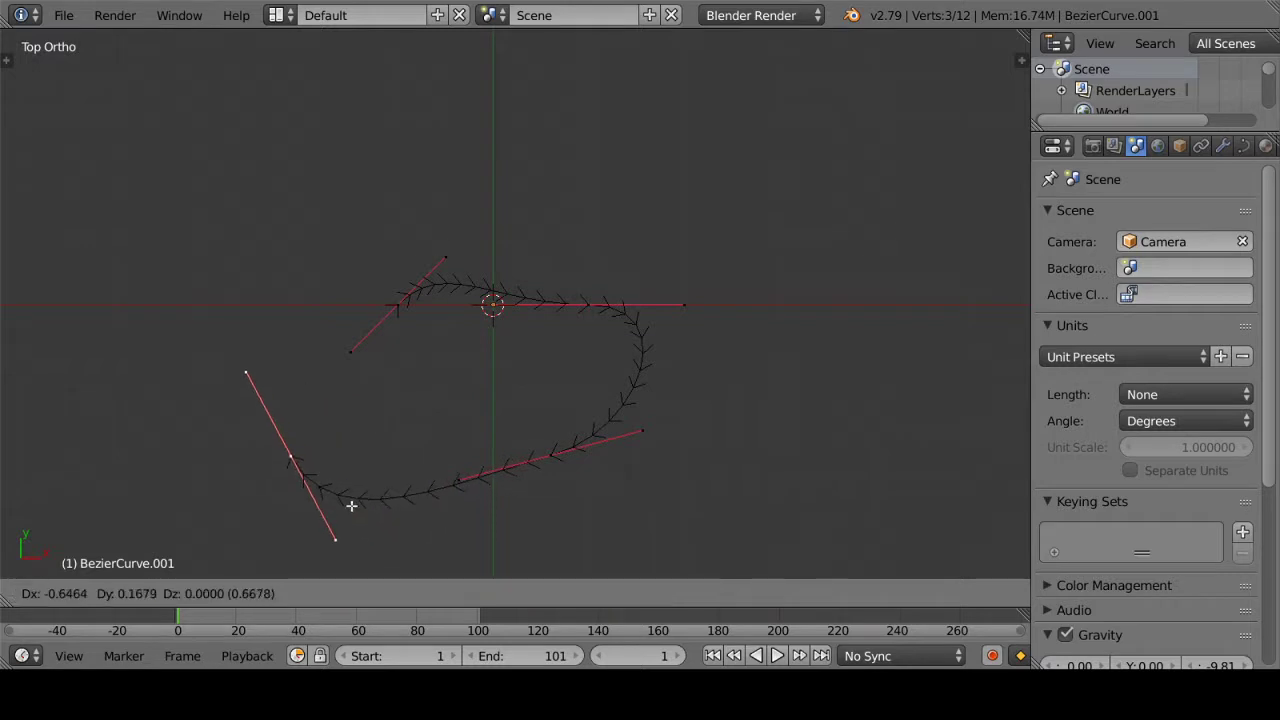
pyautogui.click(352, 505)
# Step: Raise the upper-left point, extrude a new point from it, and turn its handles near-vertical
pyautogui.rightClick(392, 326)
pyautogui.press('g')
pyautogui.click(391, 282)
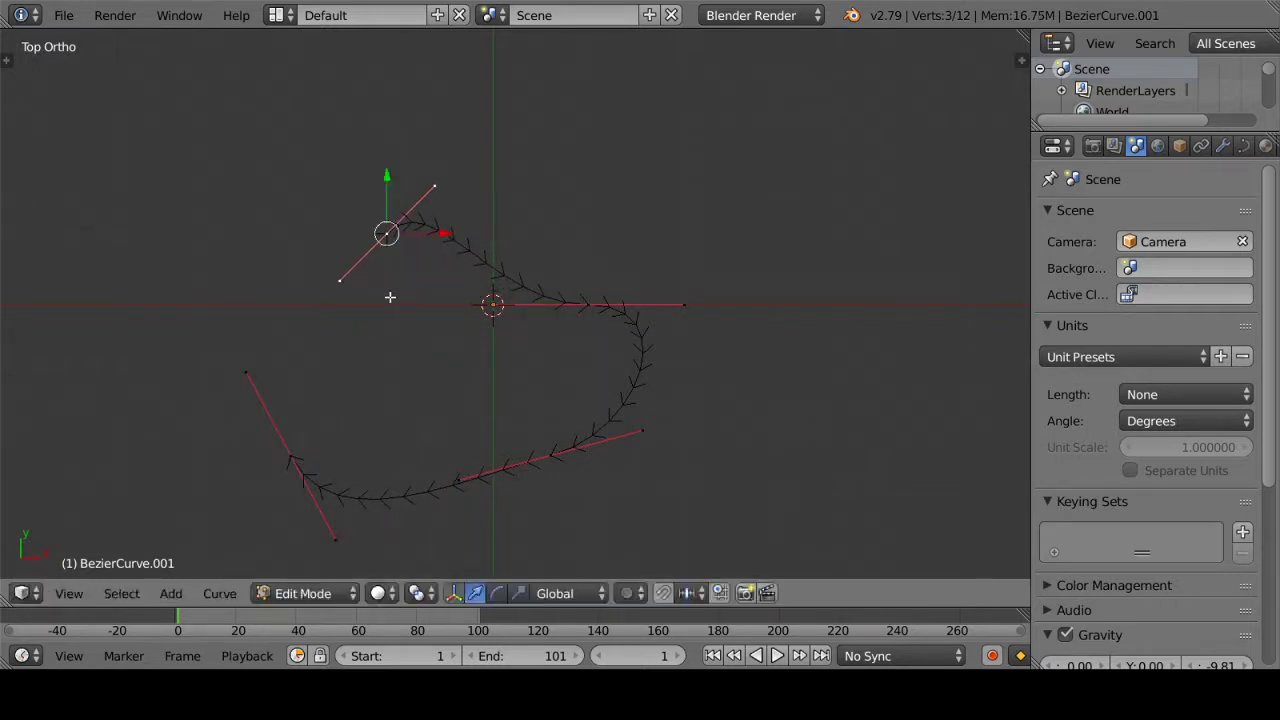
pyautogui.press('e')
pyautogui.click(268, 410)
pyautogui.press('r')
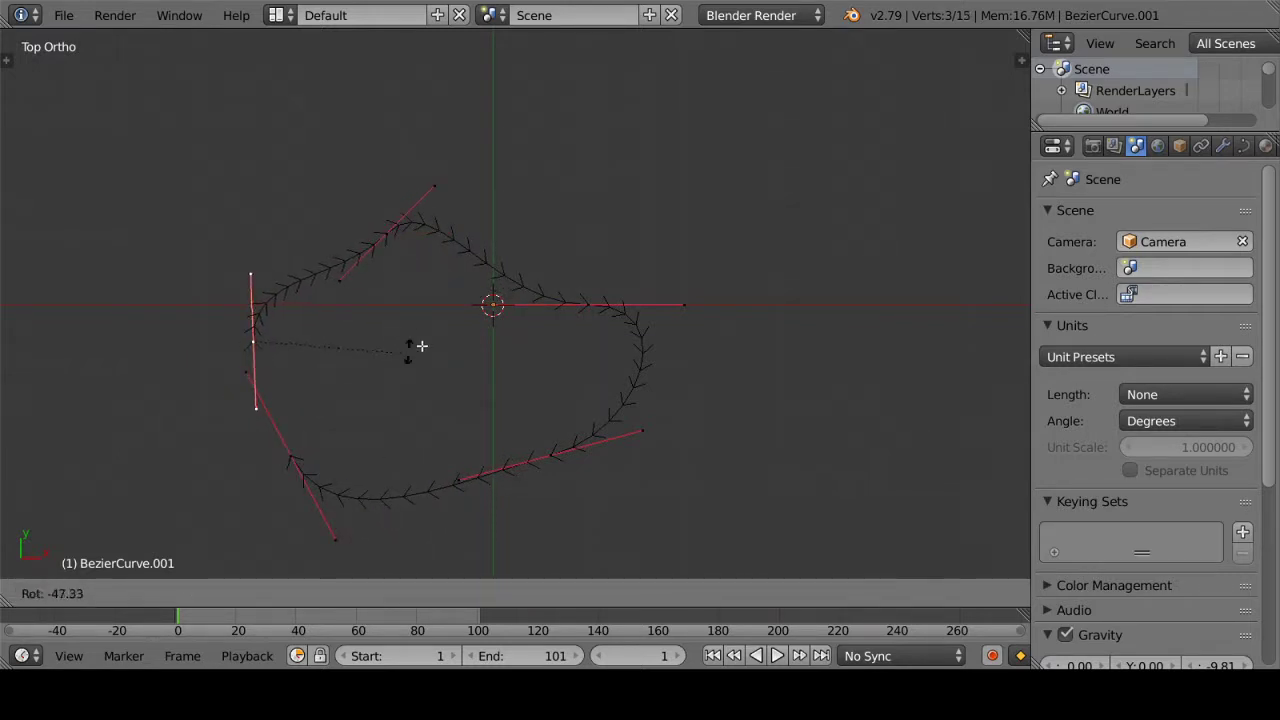
pyautogui.click(436, 345)
pyautogui.press('g')
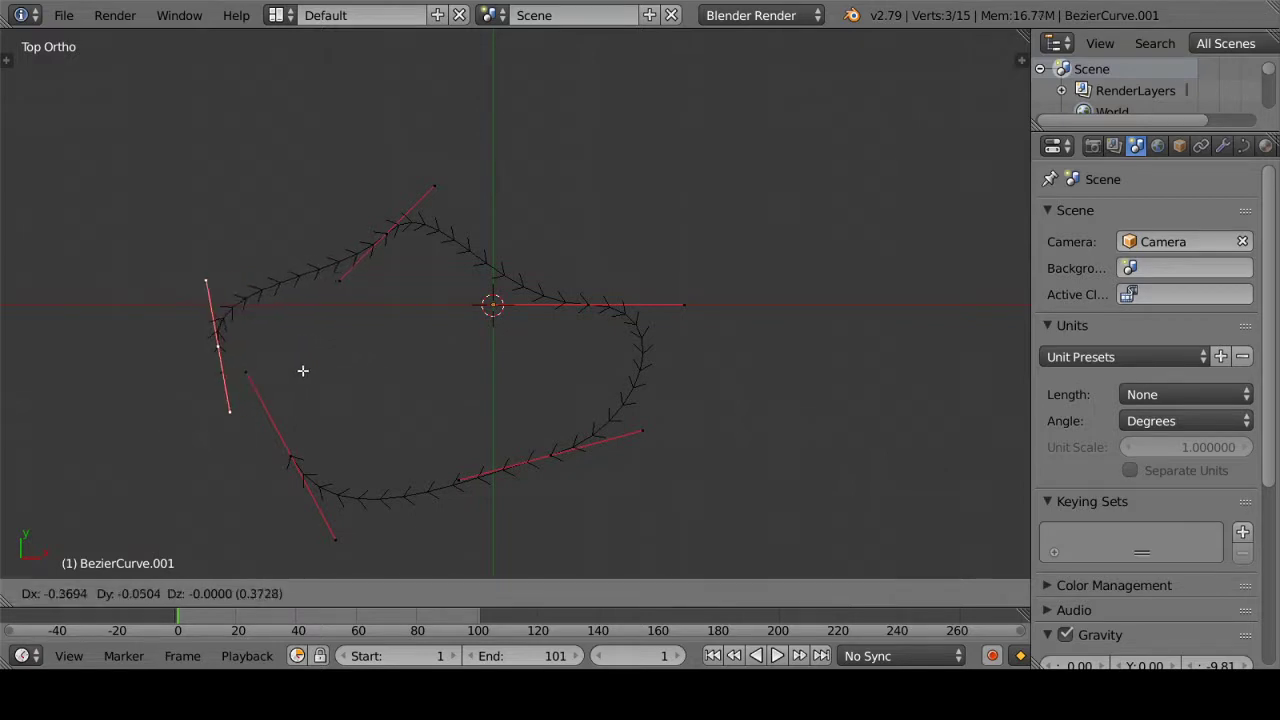
pyautogui.rightClick(322, 371)
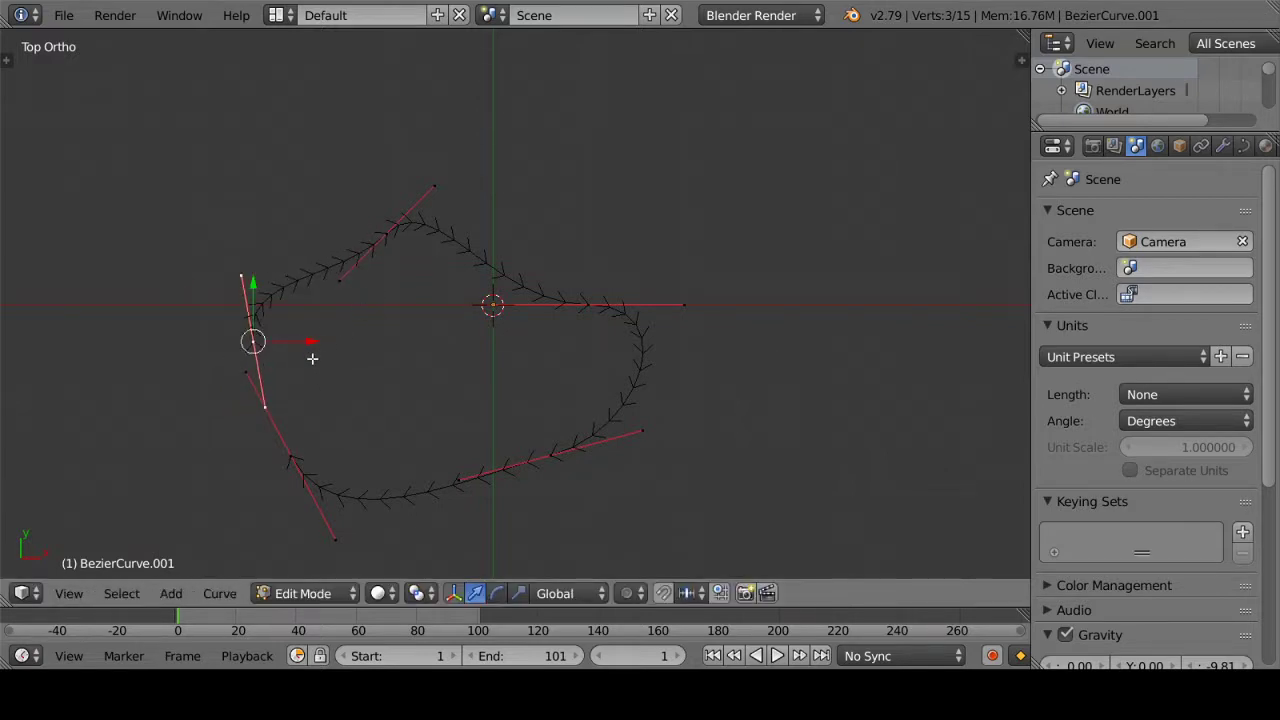
pyautogui.scroll(2, 338, 405)
pyautogui.keyDown('shift'); pyautogui.moveTo(314, 380); pyautogui.dragTo(388, 312, button='middle'); pyautogui.keyUp('shift')
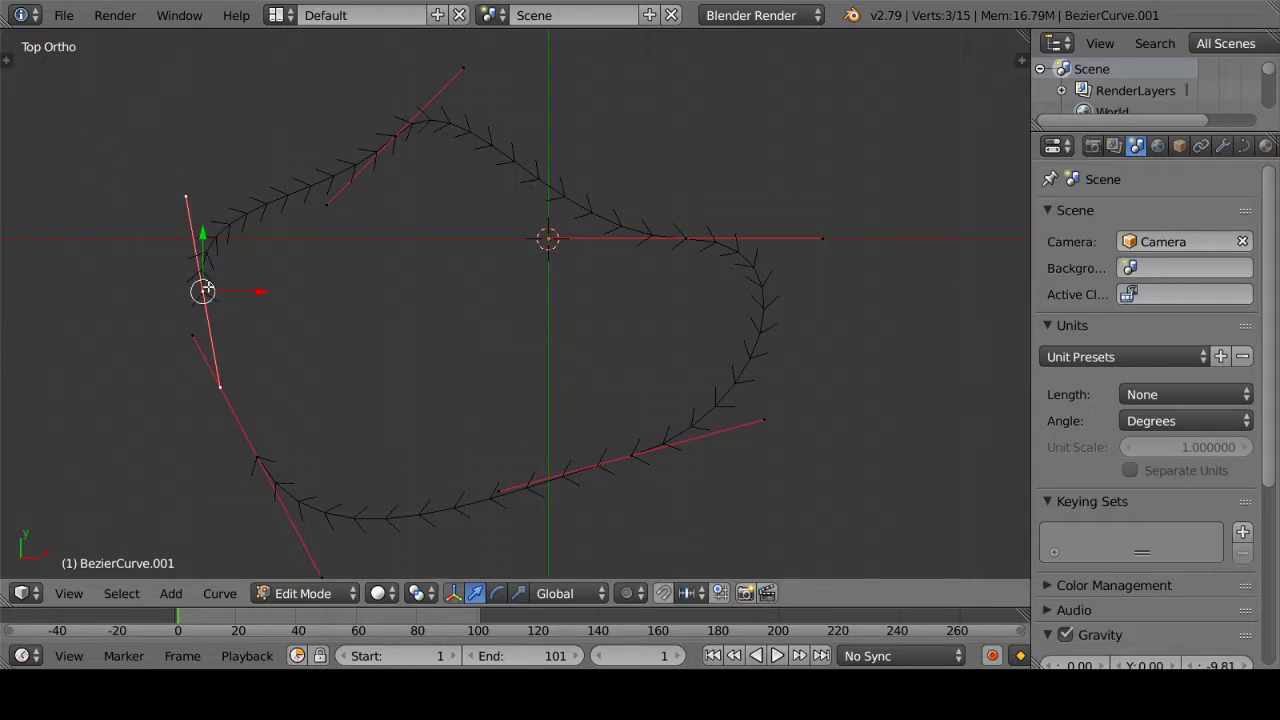
# Step: Join the curve ends with F and move the left point up and left
pyautogui.keyDown('shift'); pyautogui.rightClick(258, 451); pyautogui.keyUp('shift')
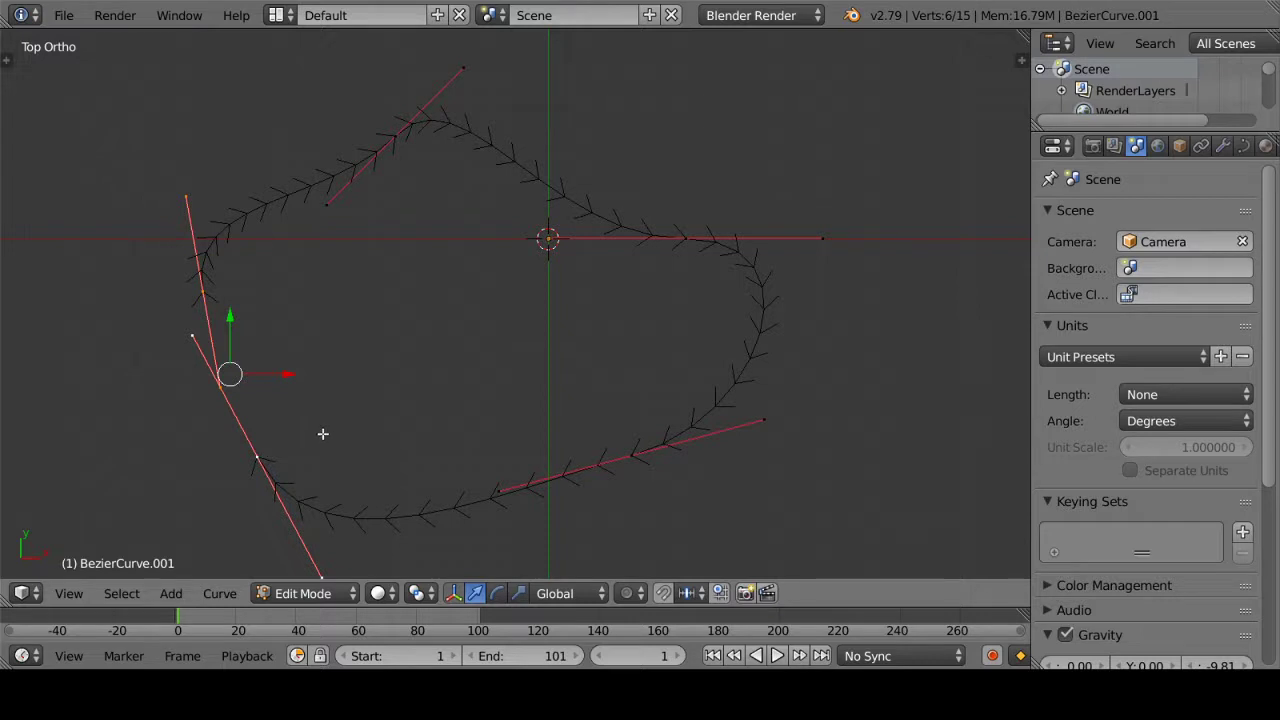
pyautogui.scroll(1, 330, 403)
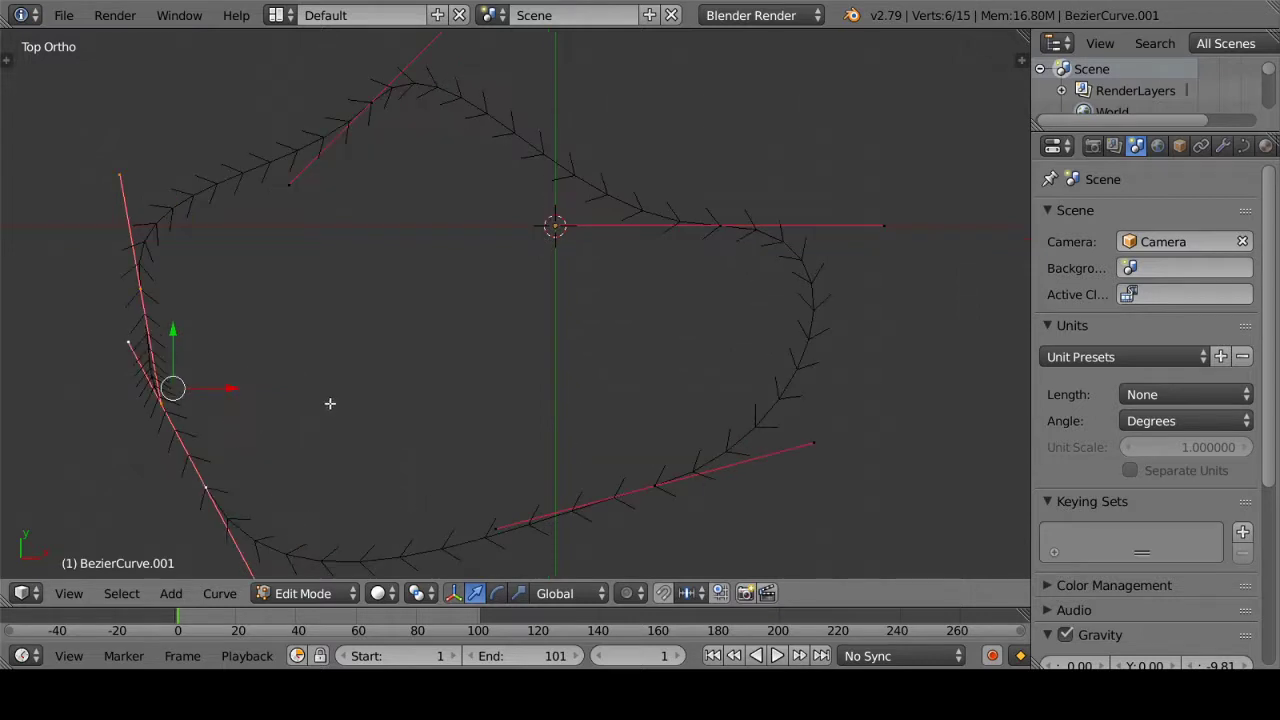
pyautogui.rightClick(161, 394)
pyautogui.press('f')
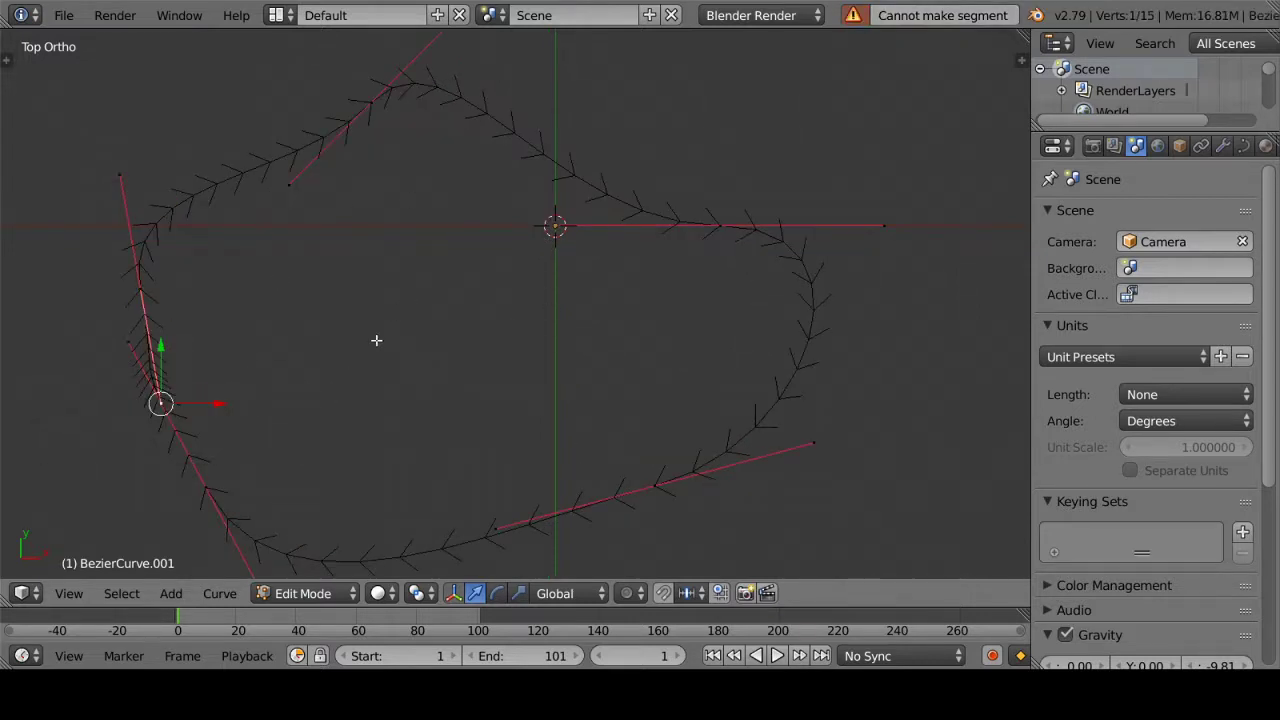
pyautogui.press('g')
pyautogui.click(190, 325)
pyautogui.rightClick(148, 278)
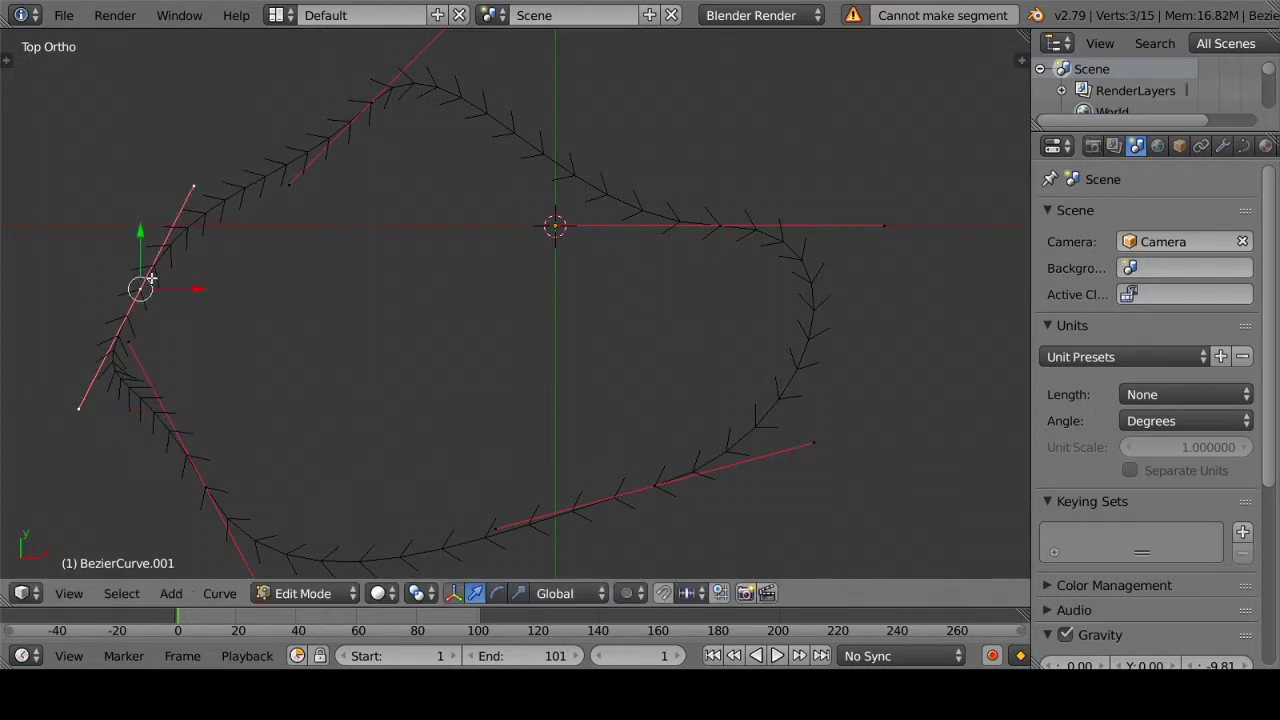
pyautogui.press('g')
pyautogui.click(122, 205)
pyautogui.scroll(-2, 343, 163)
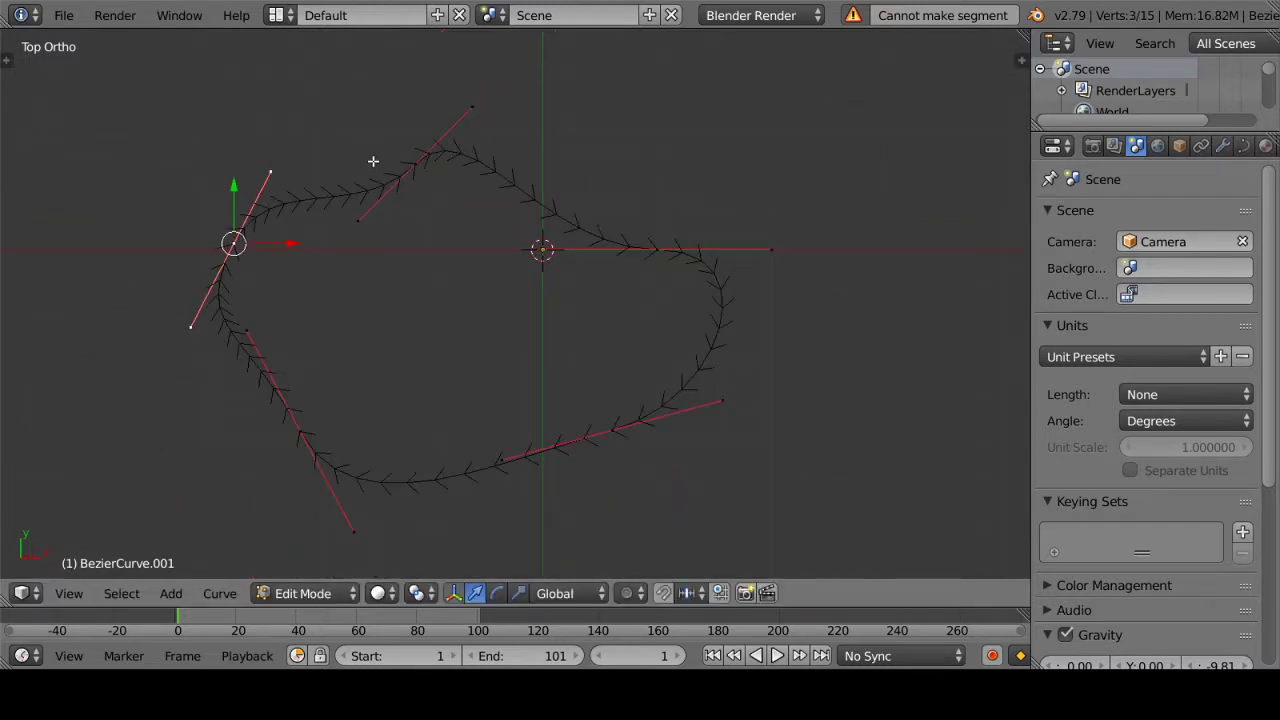
# Step: Move the upper point right, rotate its handles nearly horizontal, and adjust one handle
pyautogui.rightClick(414, 163)
pyautogui.press('g')
pyautogui.click(412, 180)
pyautogui.press('g')
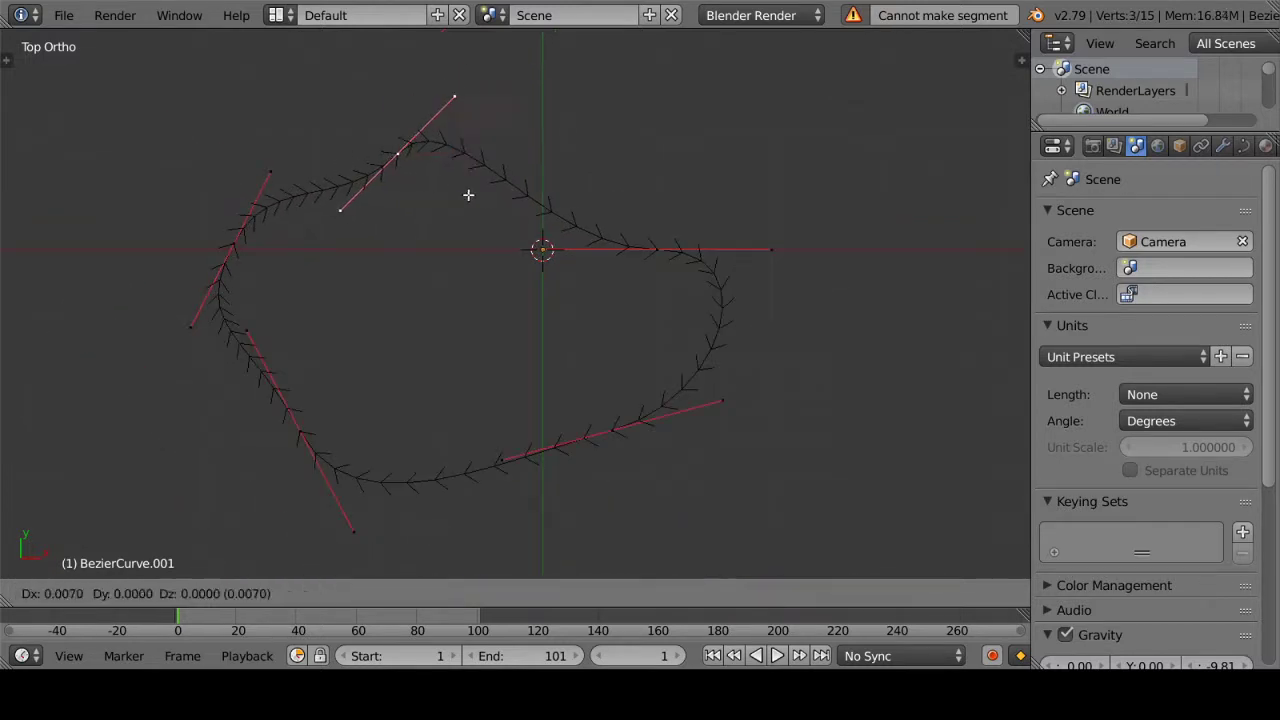
pyautogui.click(530, 208)
pyautogui.press('r')
pyautogui.click(540, 232)
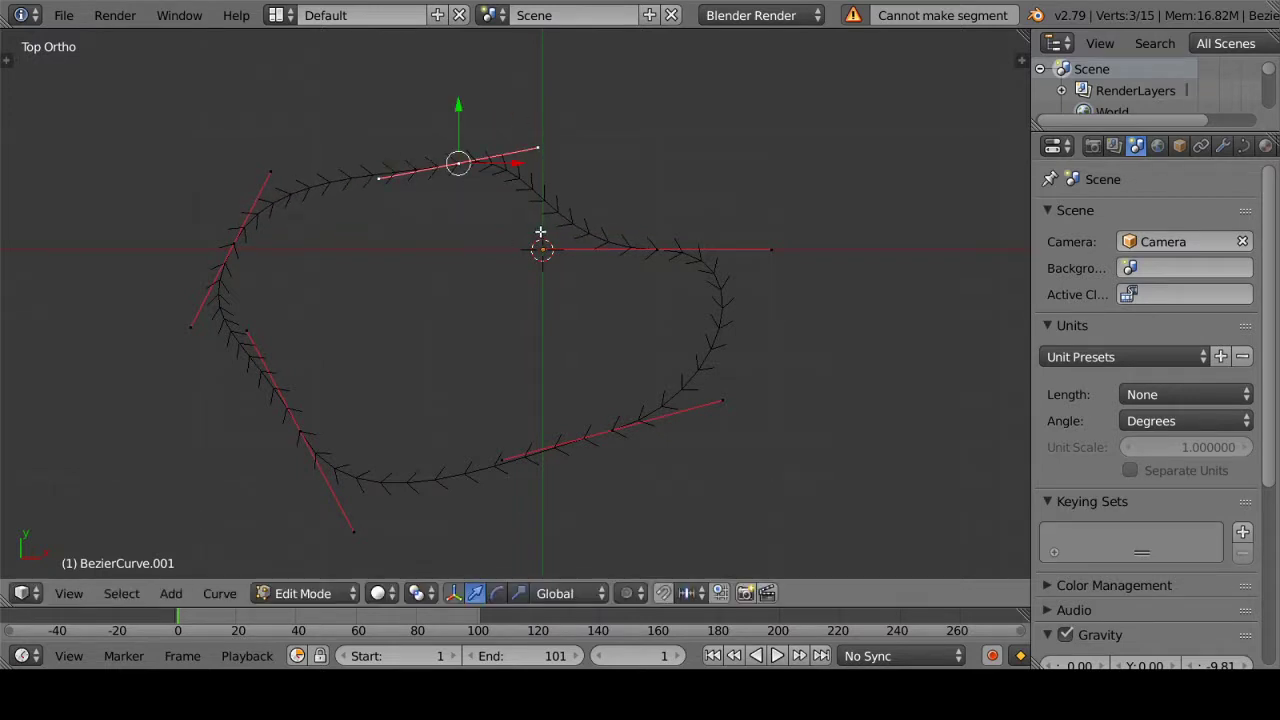
pyautogui.press('g')
pyautogui.click(674, 211)
# Step: Orbit to a perspective view and check the whole loop outside Edit Mode
pyautogui.moveTo(674, 211)
pyautogui.mouseDown(button='middle')
pyautogui.moveTo(621, 258)
pyautogui.moveTo(626, 226)
pyautogui.moveTo(578, 226)
pyautogui.mouseUp(button='middle')
pyautogui.press('Tab')
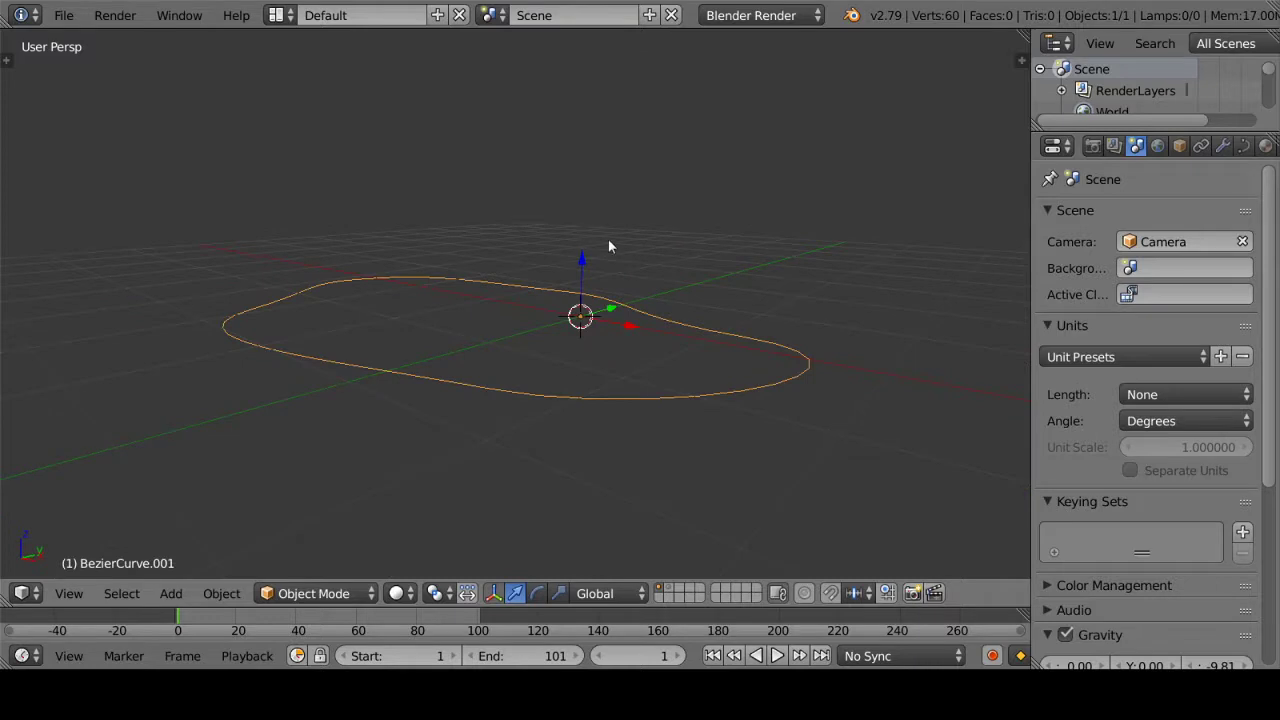
pyautogui.scroll(4, 605, 300)
pyautogui.press('Tab')
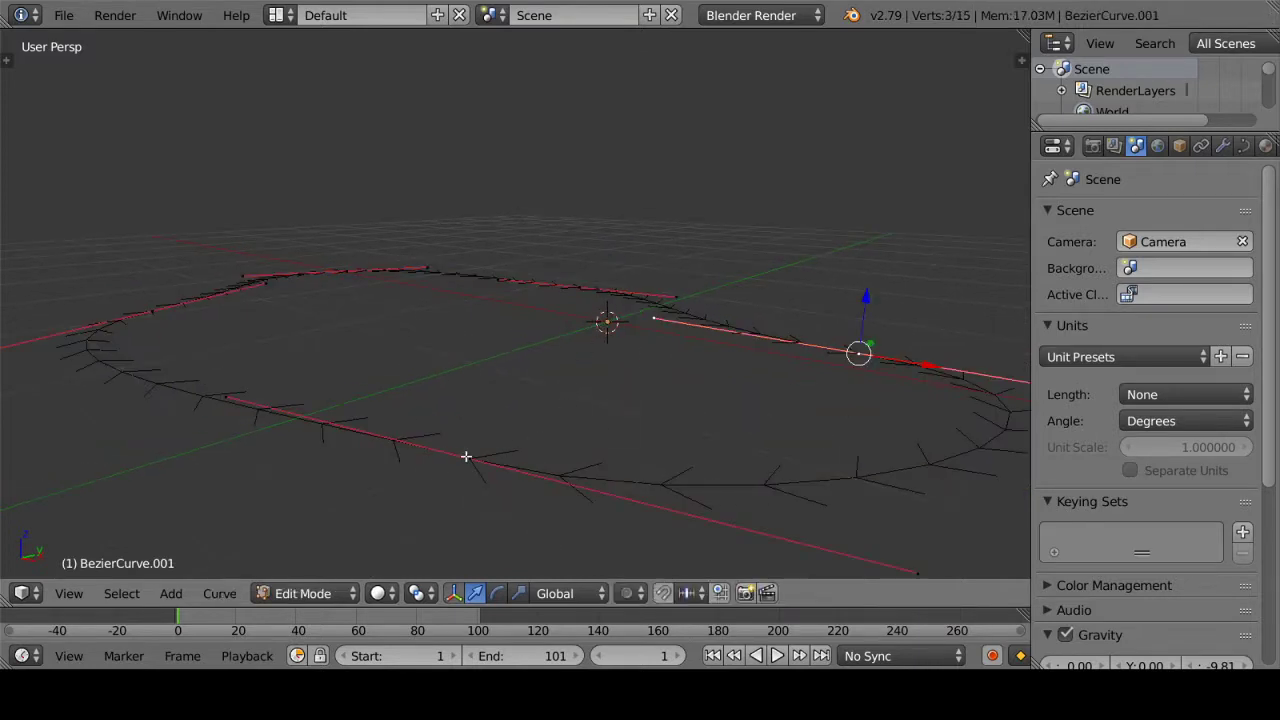
# Step: Raise the near-side track point along Z and reposition the right-side point
pyautogui.rightClick(466, 456)
pyautogui.press('g')
pyautogui.press('z')
pyautogui.click(620, 284)
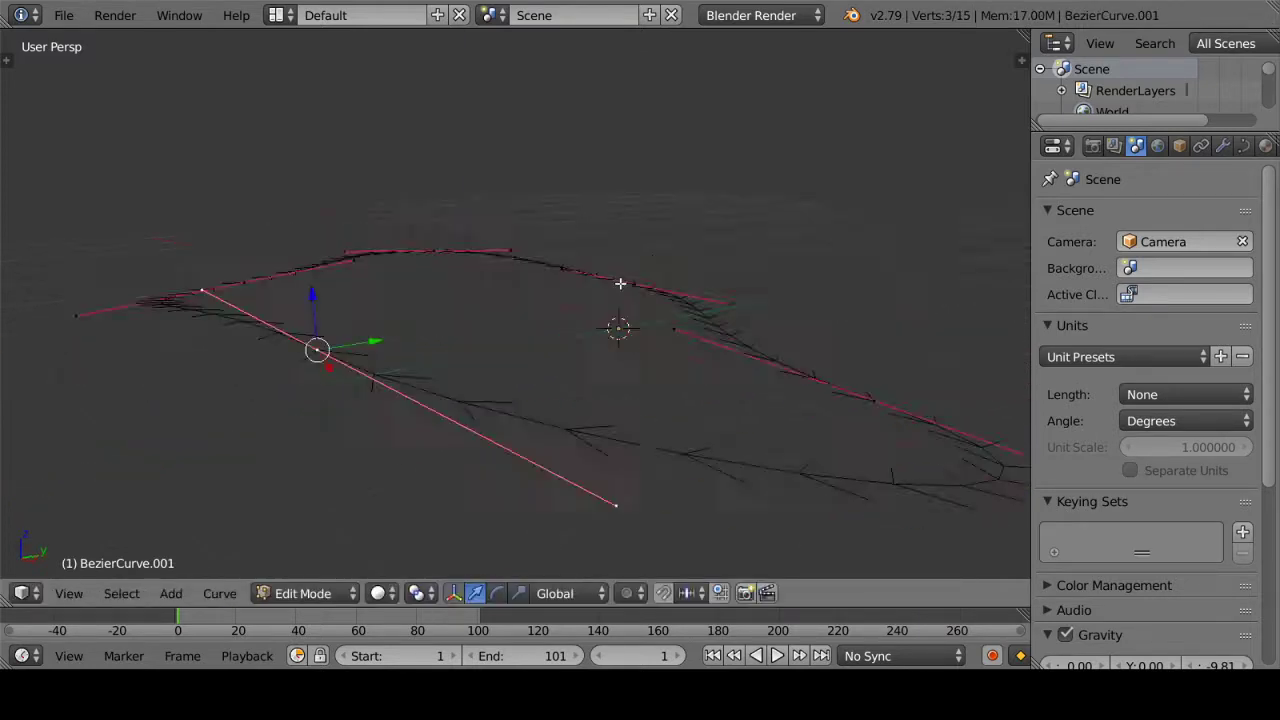
pyautogui.moveTo(620, 284); pyautogui.dragTo(811, 352, button='middle')
pyautogui.rightClick(823, 394)
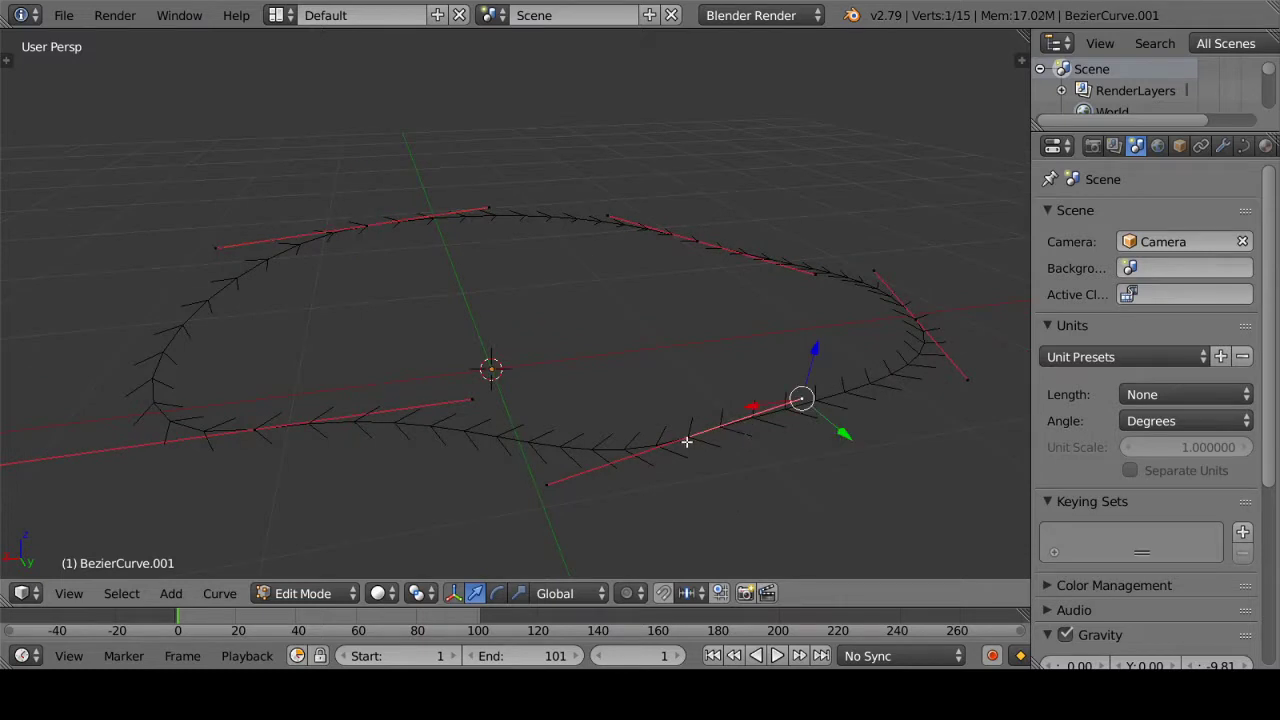
pyautogui.press('g')
pyautogui.click(703, 306)
# Step: Rotate the front point's handles by 10.5° and return to Object Mode
pyautogui.press('Tab')
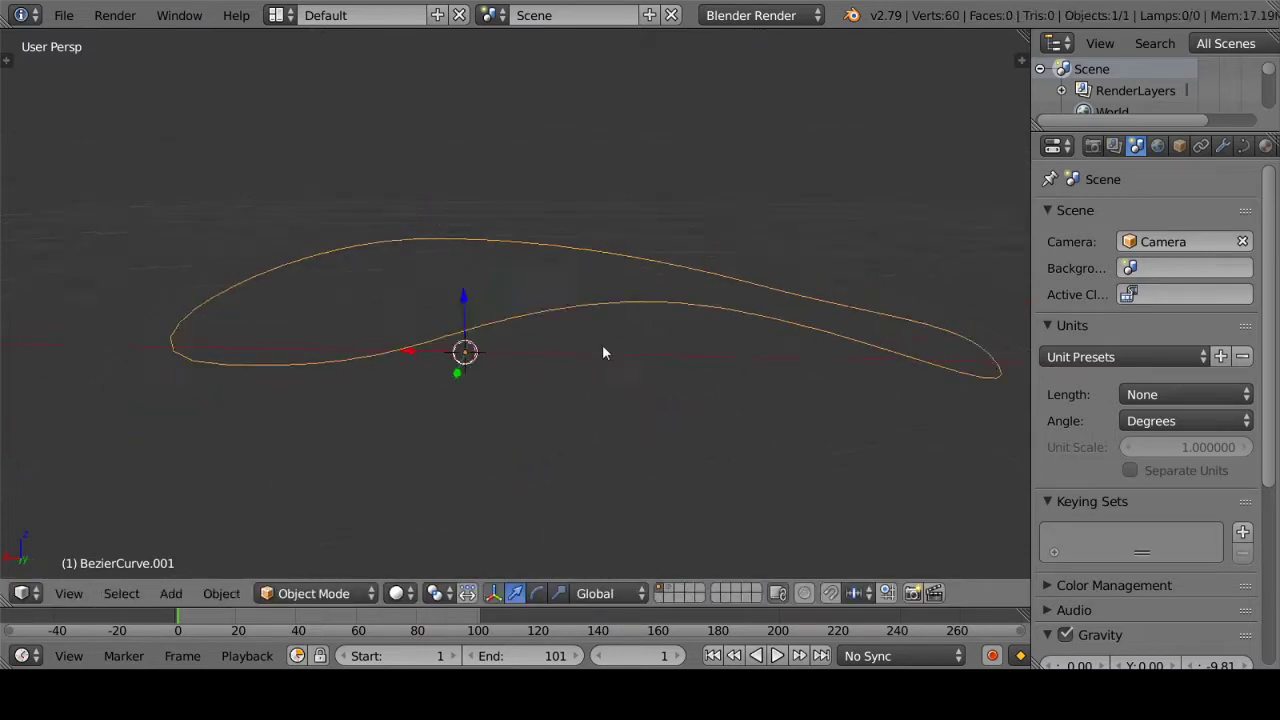
pyautogui.moveTo(603, 352)
pyautogui.mouseDown(button='middle')
pyautogui.moveTo(571, 343)
pyautogui.moveTo(643, 326)
pyautogui.moveTo(757, 346)
pyautogui.moveTo(730, 382)
pyautogui.moveTo(746, 361)
pyautogui.moveTo(706, 351)
pyautogui.moveTo(640, 408)
pyautogui.mouseUp(button='middle')
pyautogui.press('Tab')
pyautogui.rightClick(374, 500)
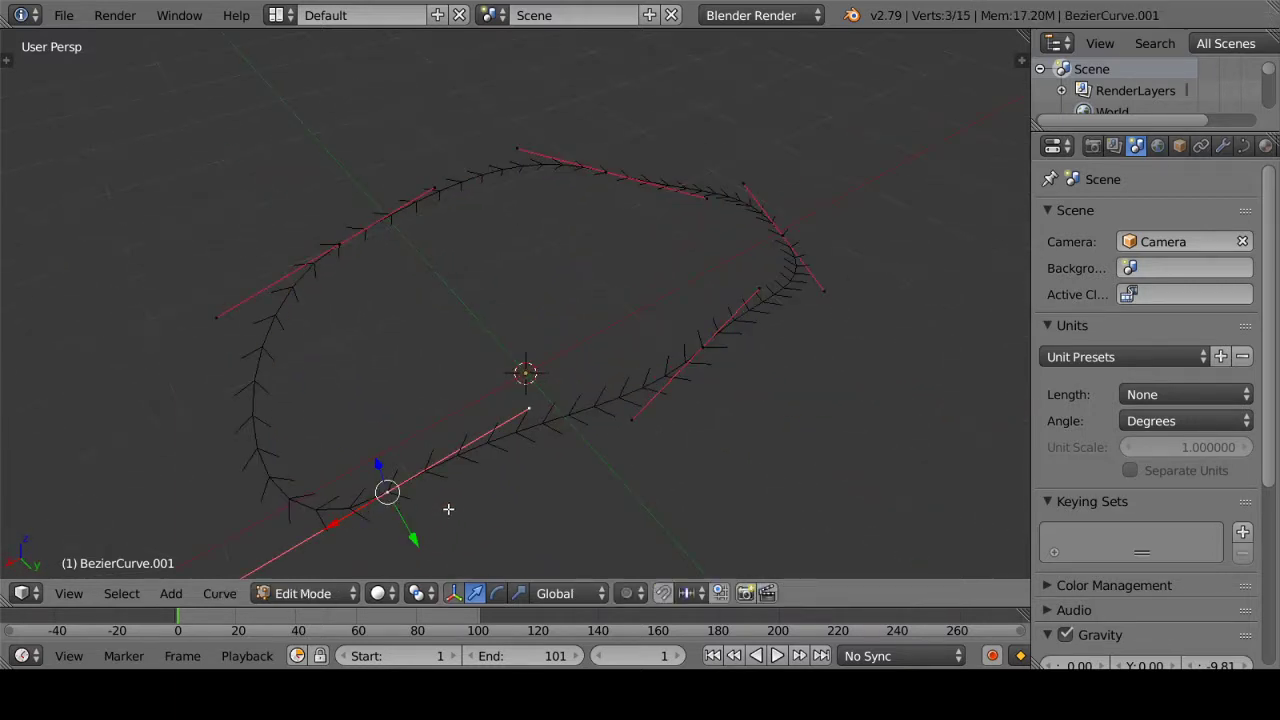
pyautogui.press('r')
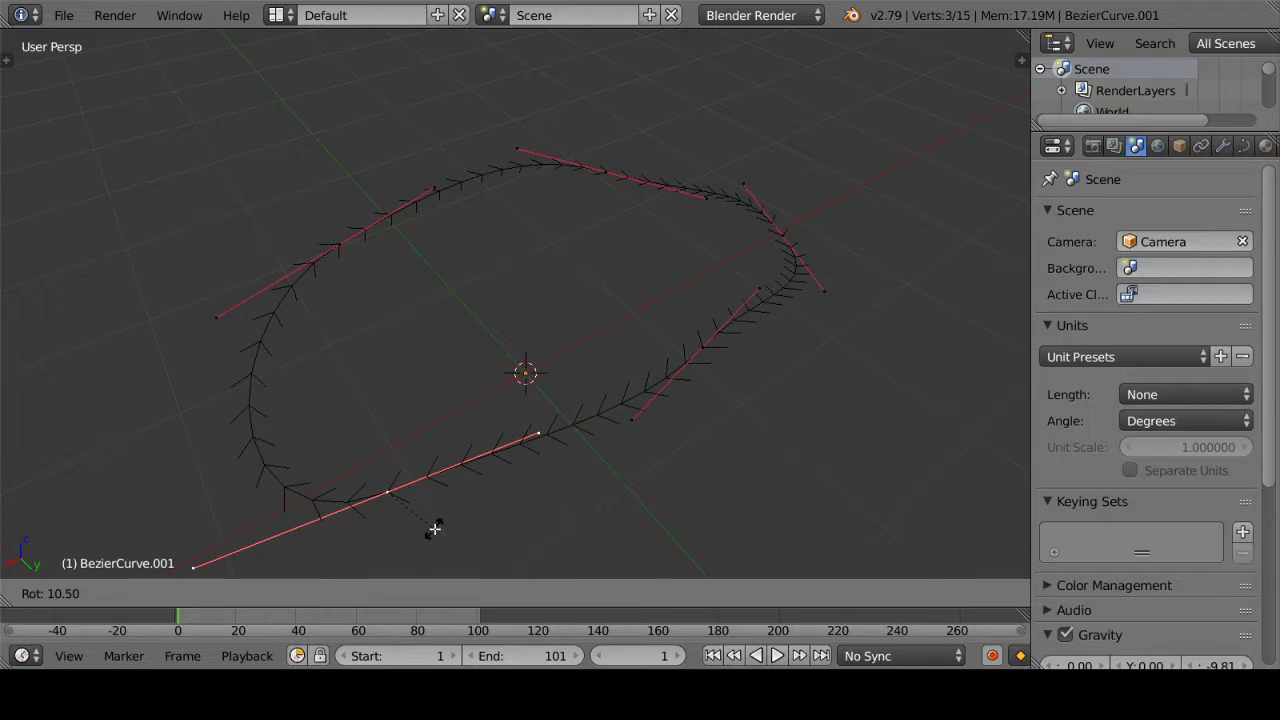
pyautogui.click(428, 531)
pyautogui.press('Tab')
pyautogui.moveTo(543, 423)
pyautogui.mouseDown(button='middle')
pyautogui.moveTo(563, 382)
pyautogui.moveTo(612, 365)
pyautogui.moveTo(633, 385)
pyautogui.mouseUp(button='middle')
pyautogui.hotkey('shift', 'a')
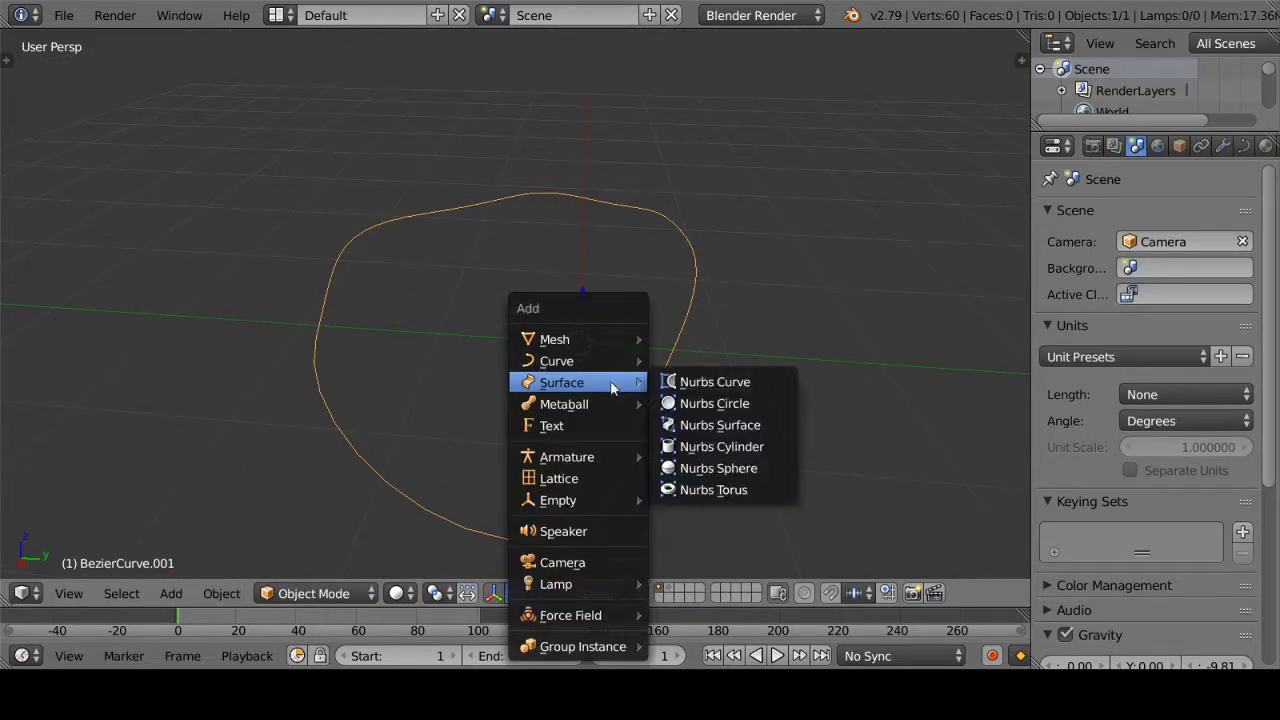
pyautogui.moveTo(555, 339)
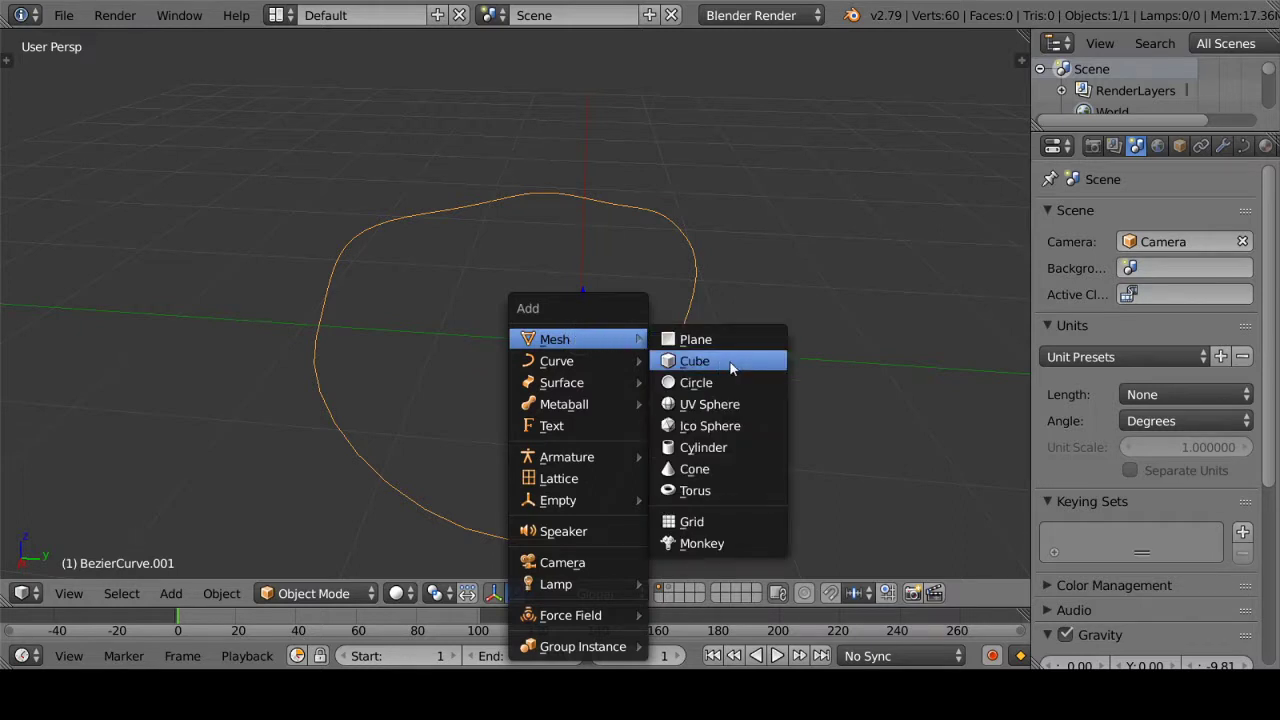
# Step: Add a cube at the origin and scale it down to a tiny size
pyautogui.click(731, 368)
pyautogui.moveTo(743, 396)
pyautogui.mouseDown(button='middle')
pyautogui.moveTo(645, 377)
pyautogui.moveTo(812, 456)
pyautogui.moveTo(790, 440)
pyautogui.mouseUp(button='middle')
pyautogui.press('s')
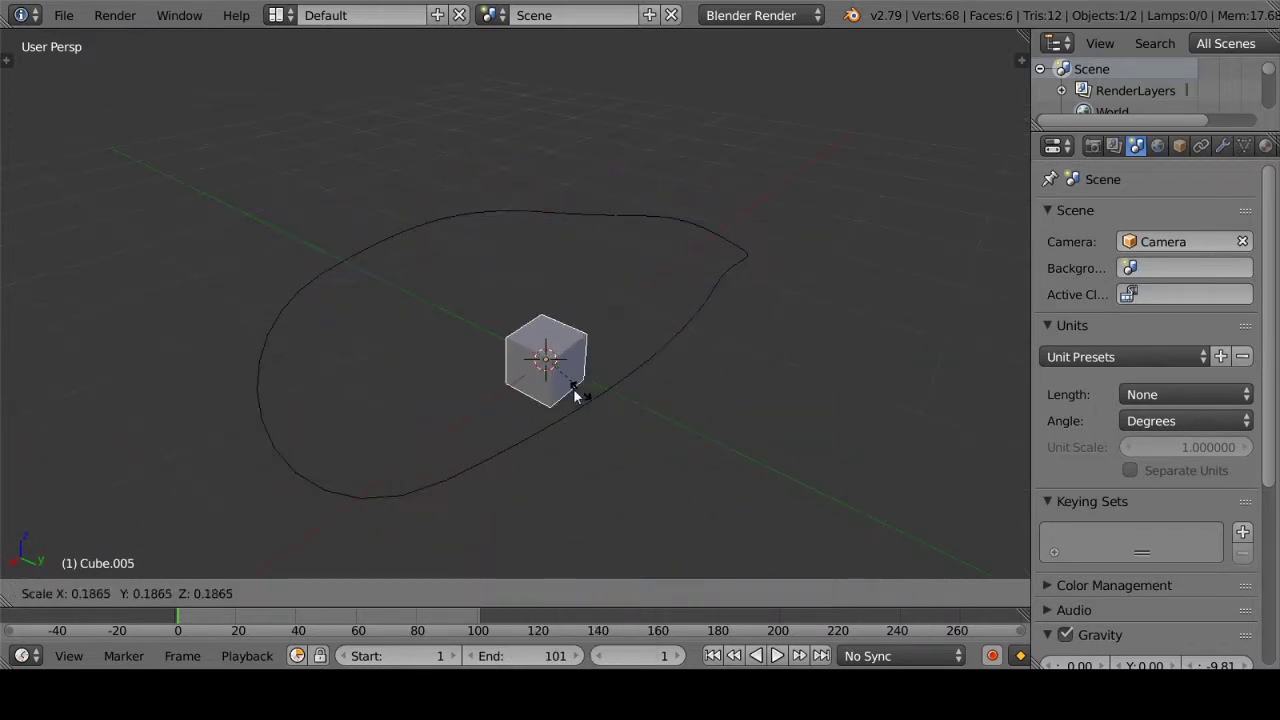
pyautogui.click(575, 386)
pyautogui.press('s')
pyautogui.click(618, 395)
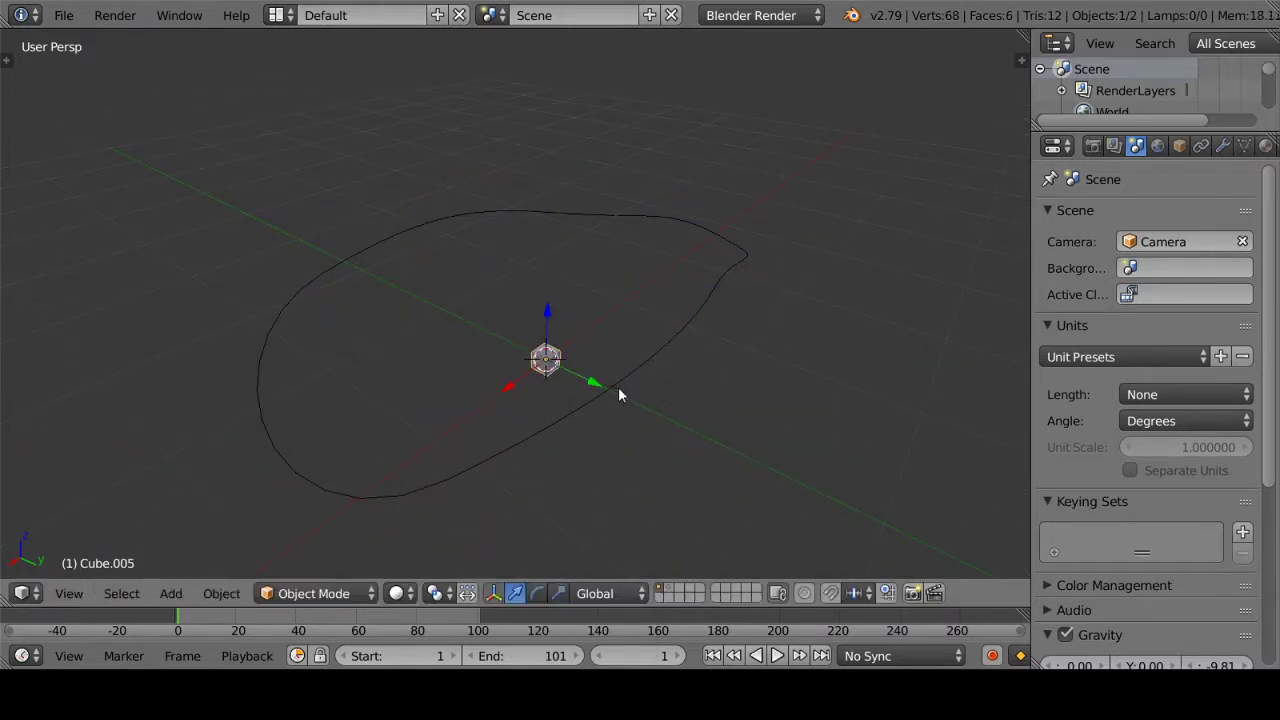
pyautogui.moveTo(618, 395)
pyautogui.mouseDown(button='middle')
pyautogui.moveTo(694, 417)
pyautogui.moveTo(640, 380)
pyautogui.moveTo(686, 346)
pyautogui.moveTo(689, 386)
pyautogui.mouseUp(button='middle')
# Step: In Edit Mode, flatten the cube along Z and stretch it along X
pyautogui.press('Tab')
pyautogui.press('s')
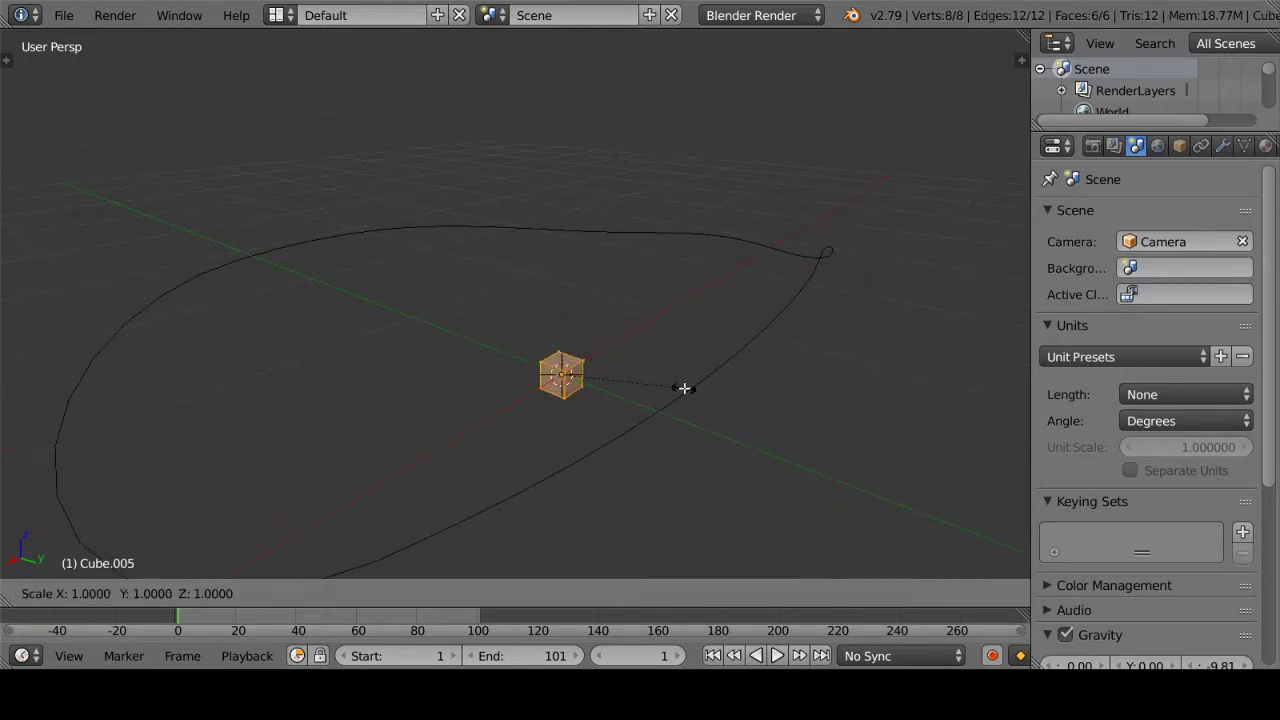
pyautogui.press('z')
pyautogui.click(606, 376)
pyautogui.moveTo(606, 376)
pyautogui.mouseDown(button='middle')
pyautogui.moveTo(666, 409)
pyautogui.moveTo(709, 403)
pyautogui.moveTo(689, 380)
pyautogui.moveTo(632, 426)
pyautogui.mouseUp(button='middle')
pyautogui.press('s')
pyautogui.press('x')
pyautogui.click(594, 387)
# Step: Add an edge loop and extrude the right end face upward into a raised block
pyautogui.hotkey('ctrl', 'r')
pyautogui.click(642, 418)
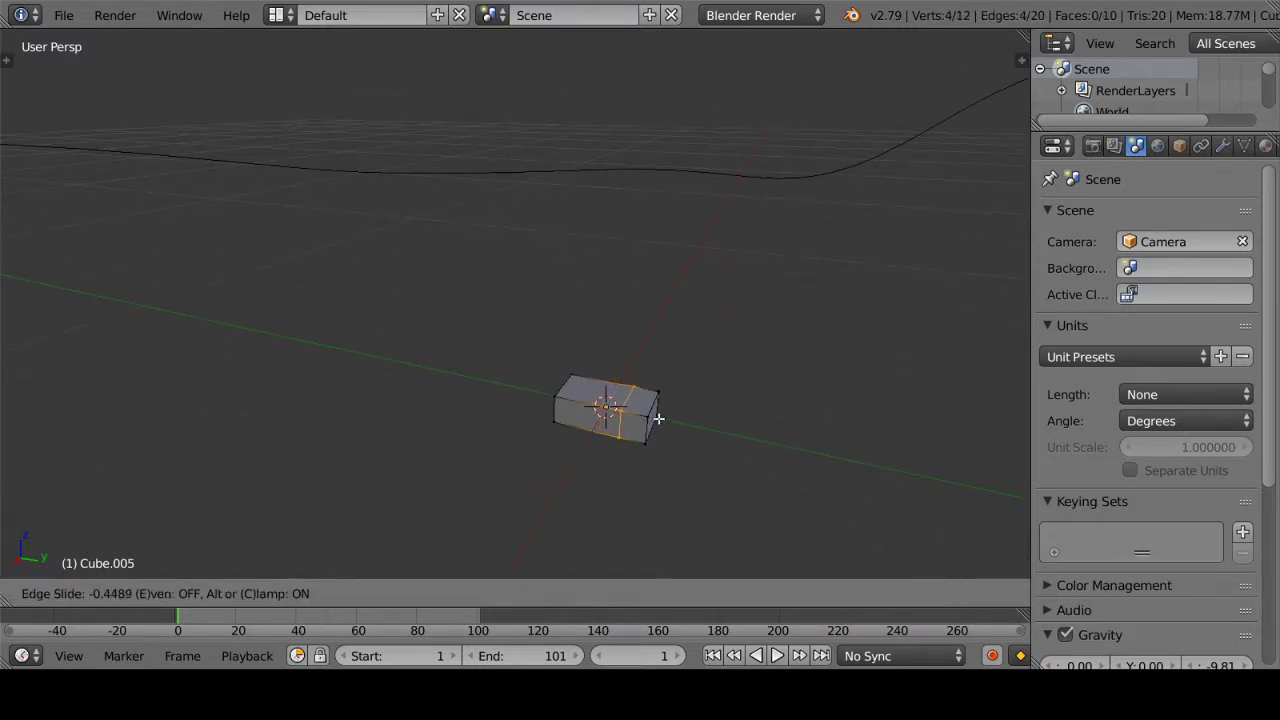
pyautogui.click(665, 422)
pyautogui.click(663, 593)
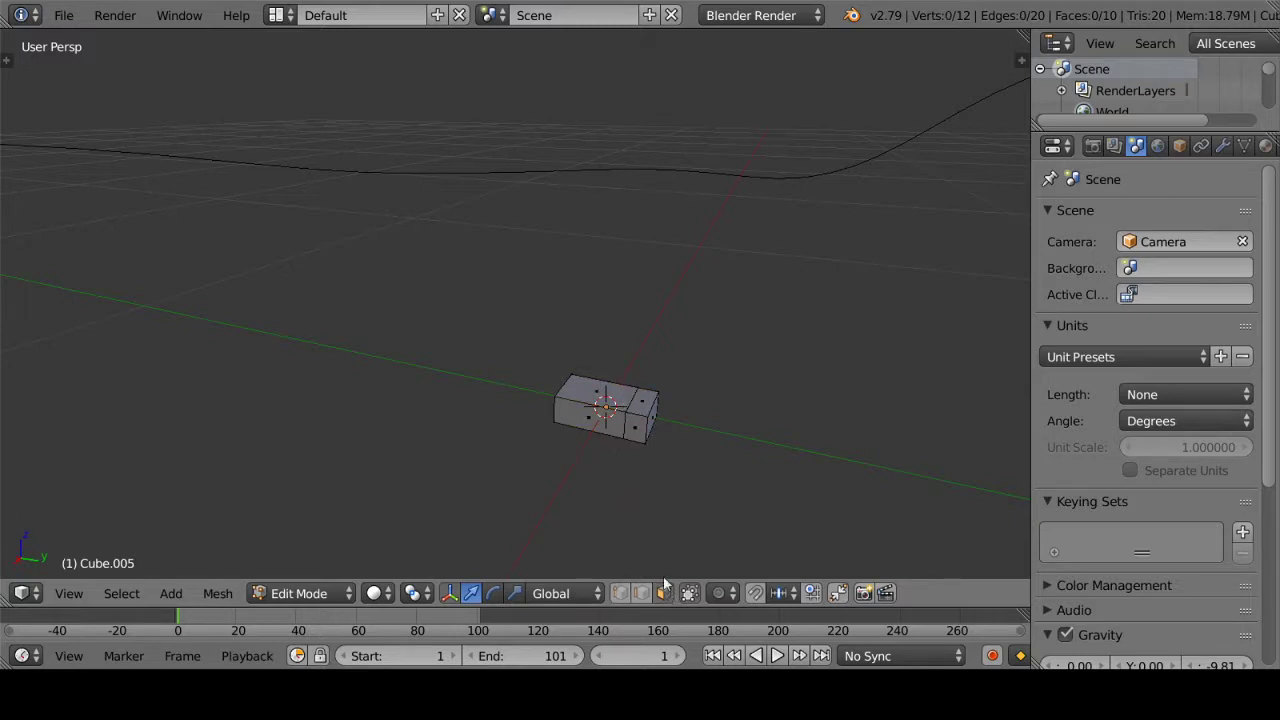
pyautogui.rightClick(645, 401)
pyautogui.press('e')
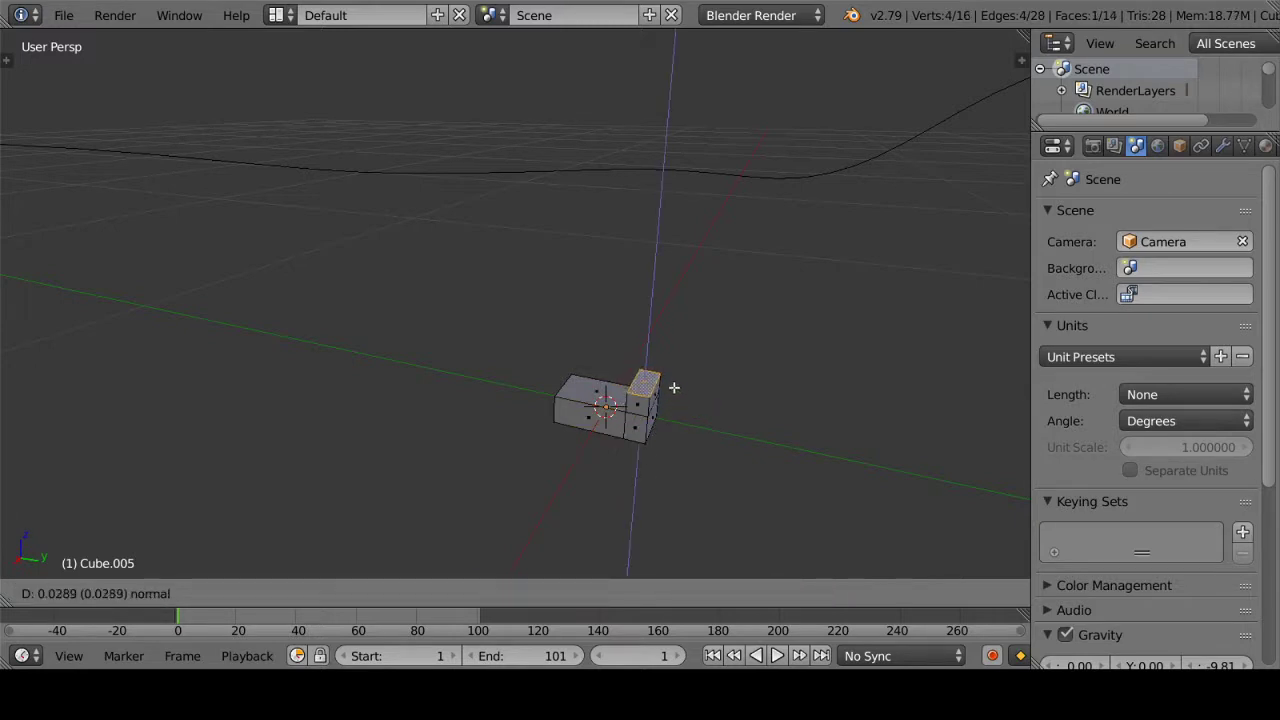
pyautogui.click(674, 387)
pyautogui.press('Tab')
# Step: Move the cart along the X axis and widen the side panels
pyautogui.press('g')
pyautogui.rightClick(662, 427)
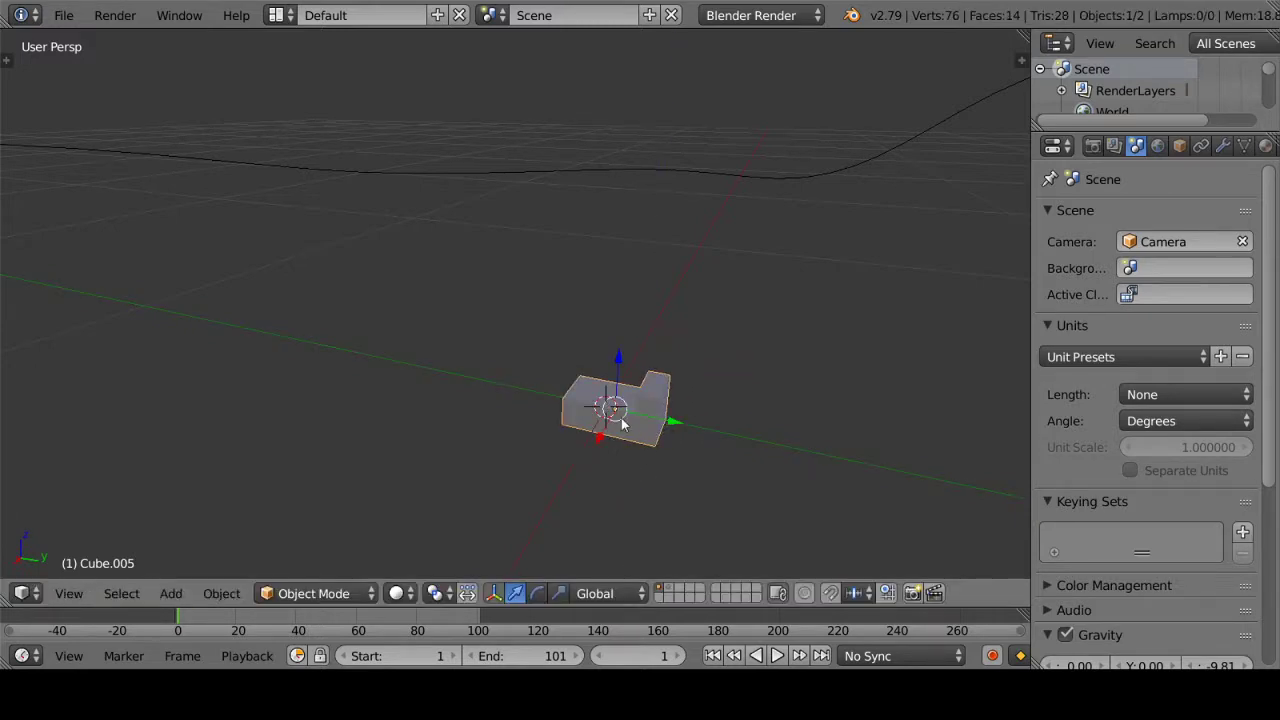
pyautogui.press('g')
pyautogui.press('x')
pyautogui.click(616, 437)
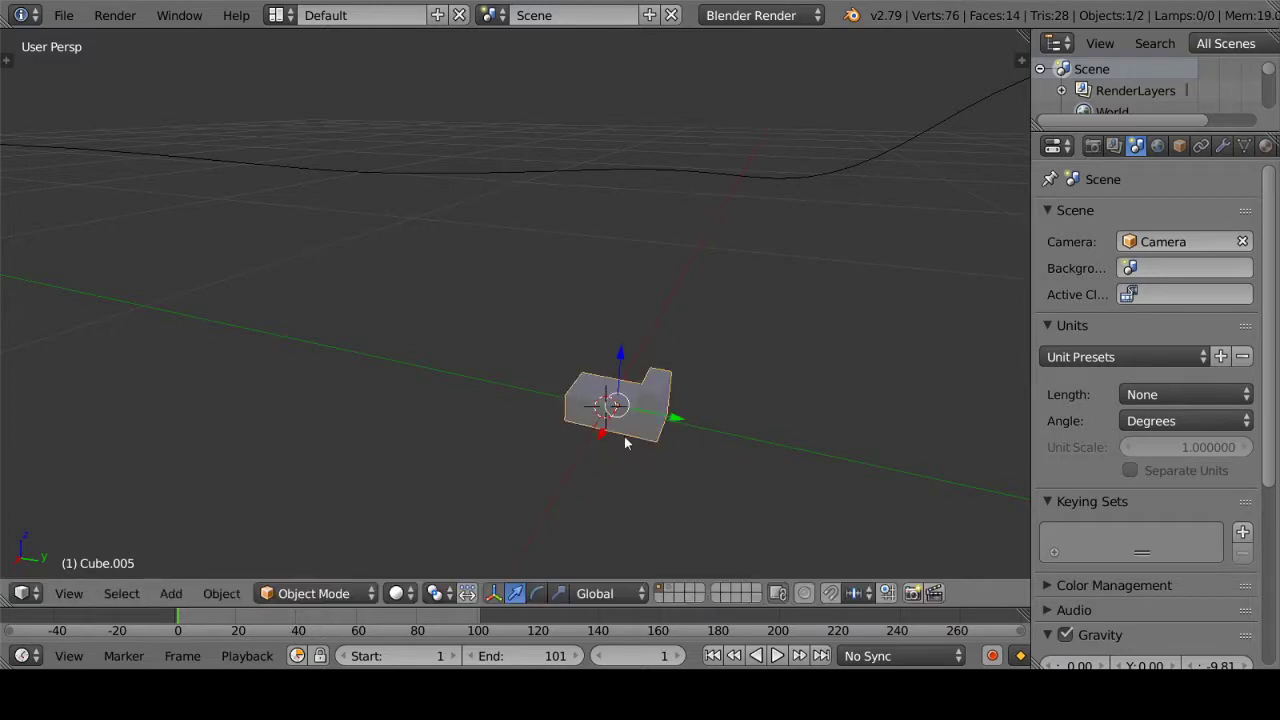
pyautogui.scroll(-3, 607, 433)
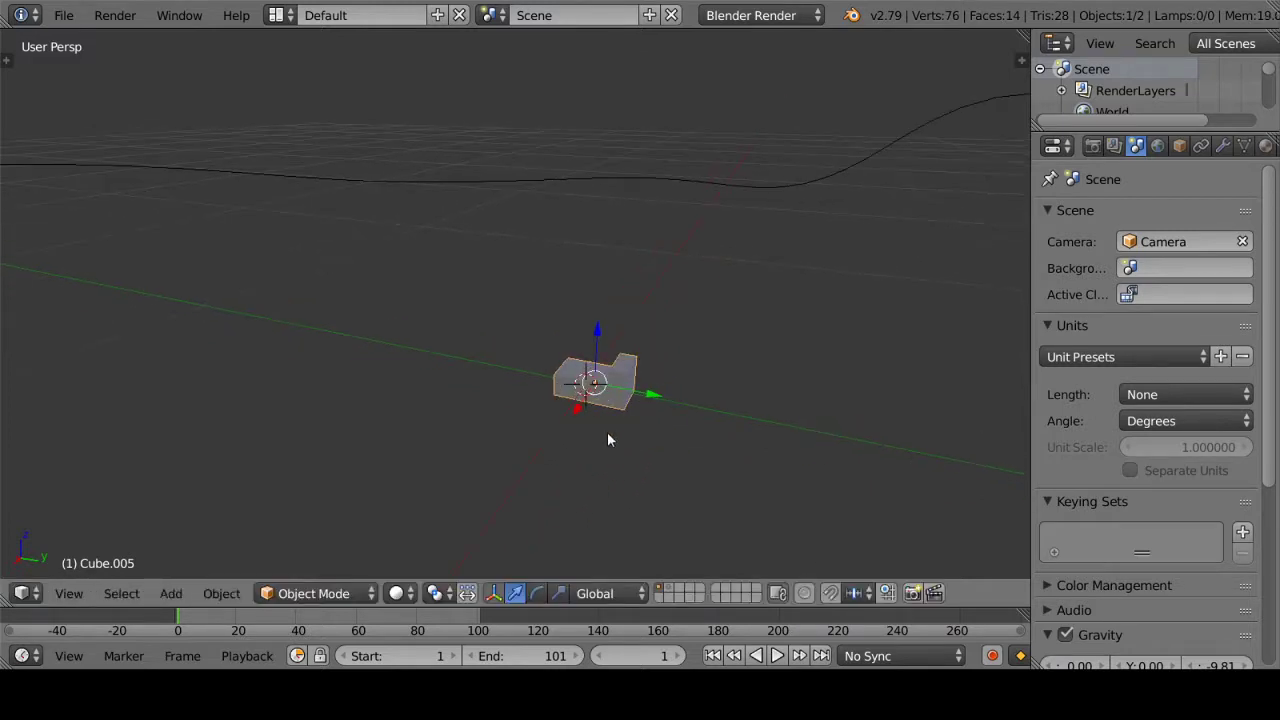
pyautogui.scroll(-1, 605, 400)
pyautogui.moveTo(605, 379)
pyautogui.mouseDown(button='middle')
pyautogui.moveTo(548, 404)
pyautogui.moveTo(560, 421)
pyautogui.moveTo(634, 403)
pyautogui.moveTo(684, 459)
pyautogui.mouseUp(button='middle')
pyautogui.scroll(2, 650, 406)
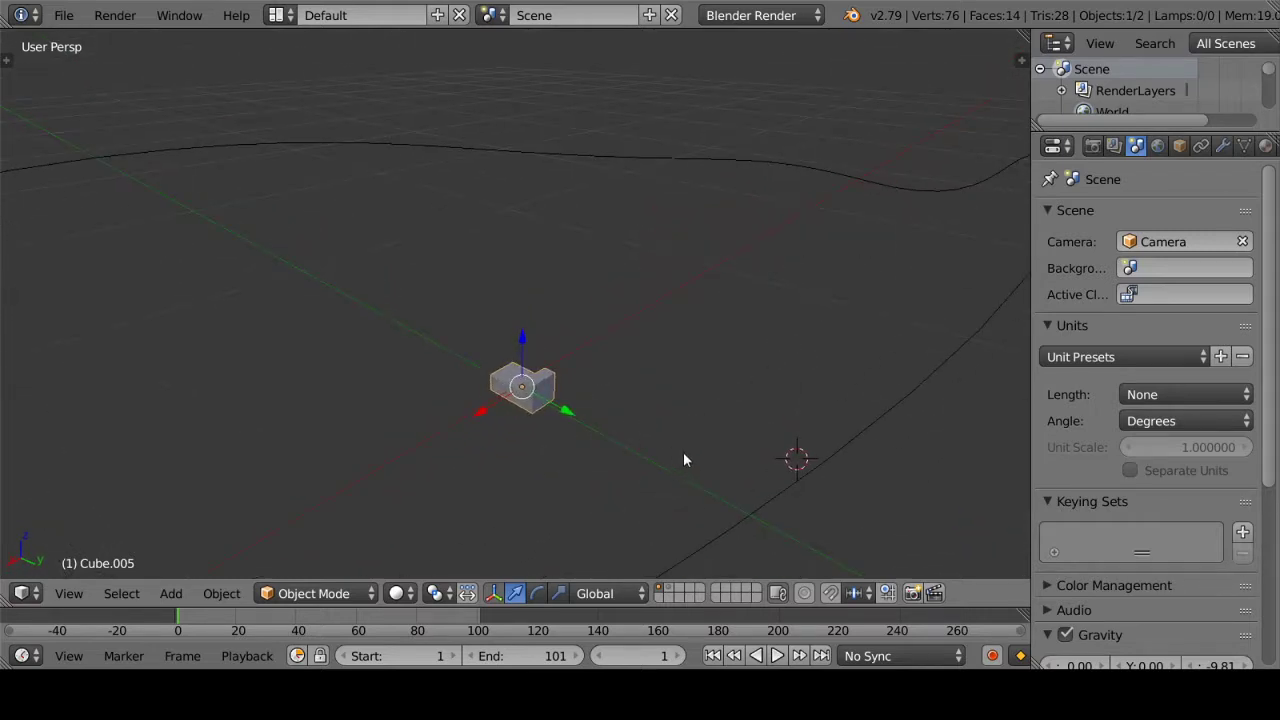
pyautogui.moveTo(1031, 240); pyautogui.dragTo(836, 240)
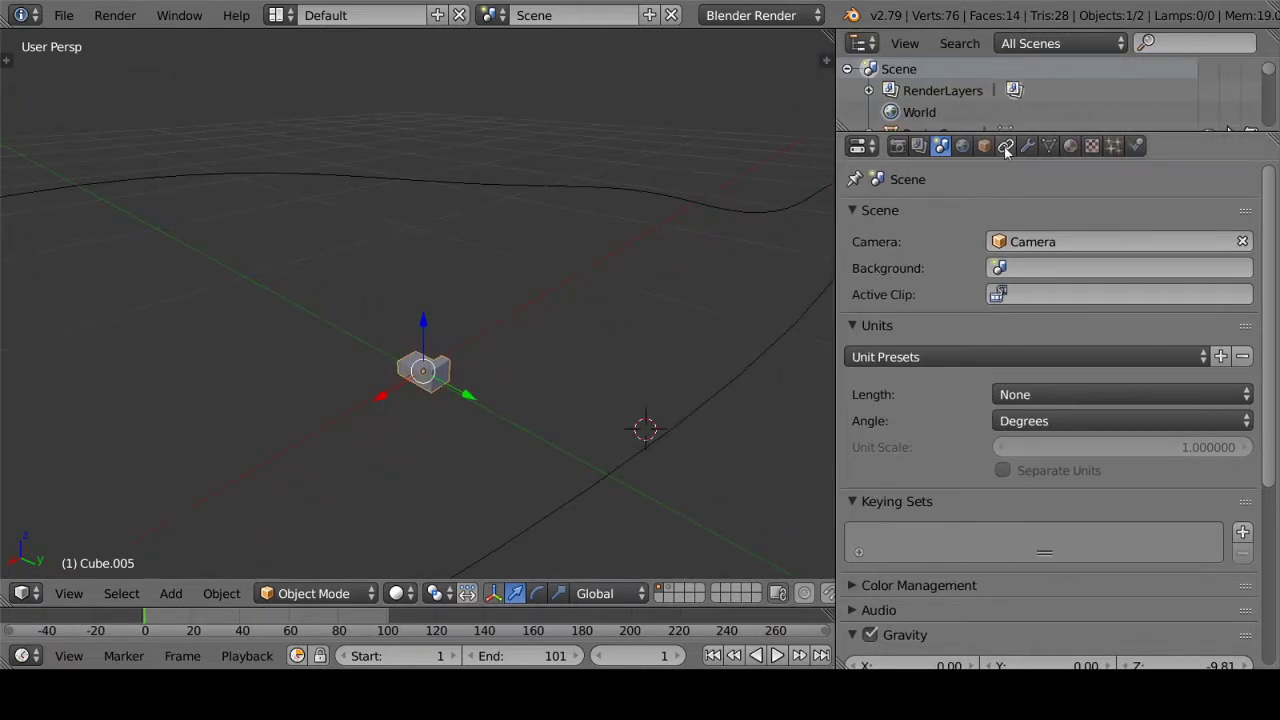
# Step: Add a Follow Path constraint to Cube.005 and pick BezierCurve.001 as its target
pyautogui.click(1006, 147)
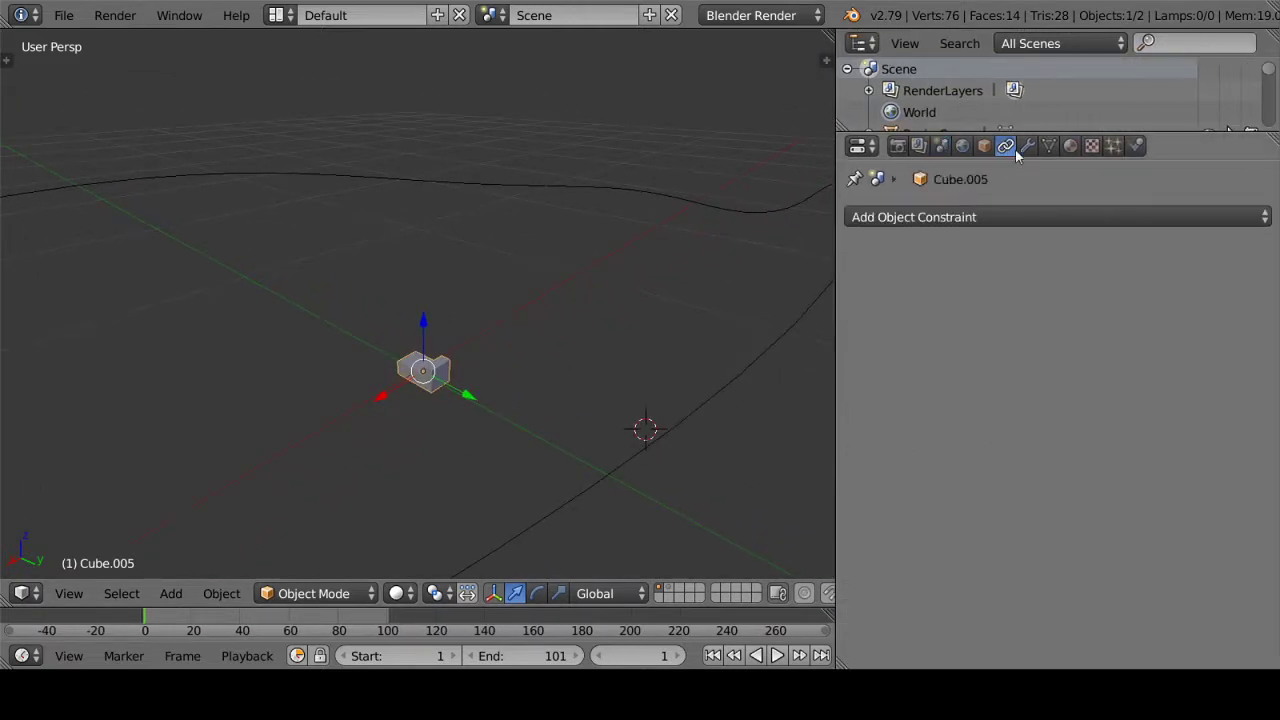
pyautogui.click(1006, 218)
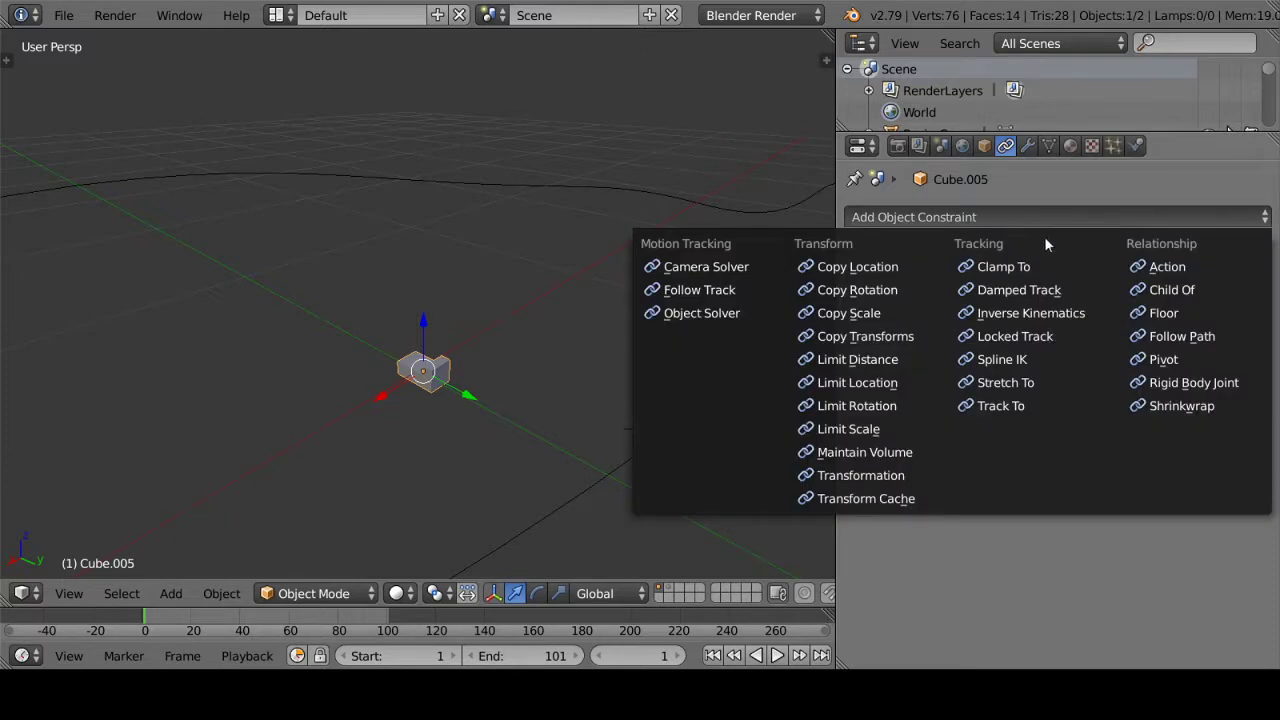
pyautogui.click(1185, 340)
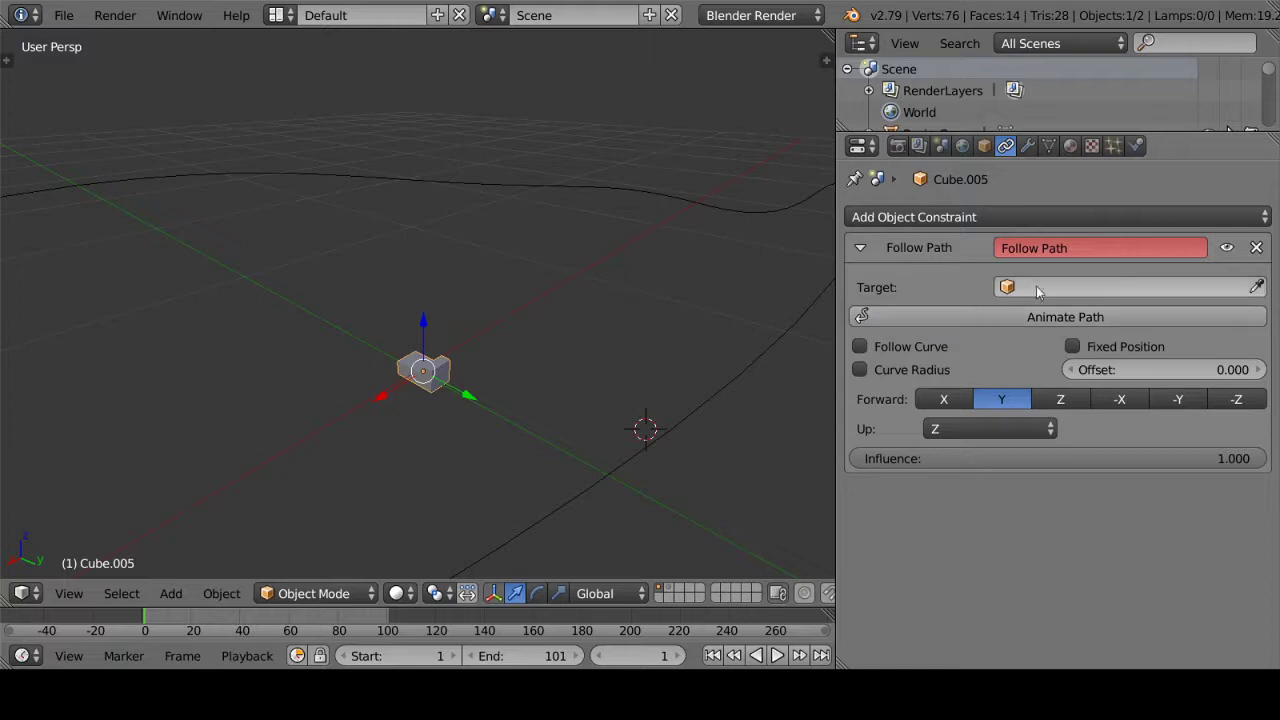
pyautogui.moveTo(537, 332)
pyautogui.mouseDown(button='middle')
pyautogui.moveTo(597, 366)
pyautogui.moveTo(653, 443)
pyautogui.moveTo(603, 371)
pyautogui.moveTo(566, 263)
pyautogui.moveTo(674, 289)
pyautogui.moveTo(613, 375)
pyautogui.moveTo(486, 320)
pyautogui.moveTo(491, 289)
pyautogui.moveTo(429, 294)
pyautogui.moveTo(473, 337)
pyautogui.mouseUp(button='middle')
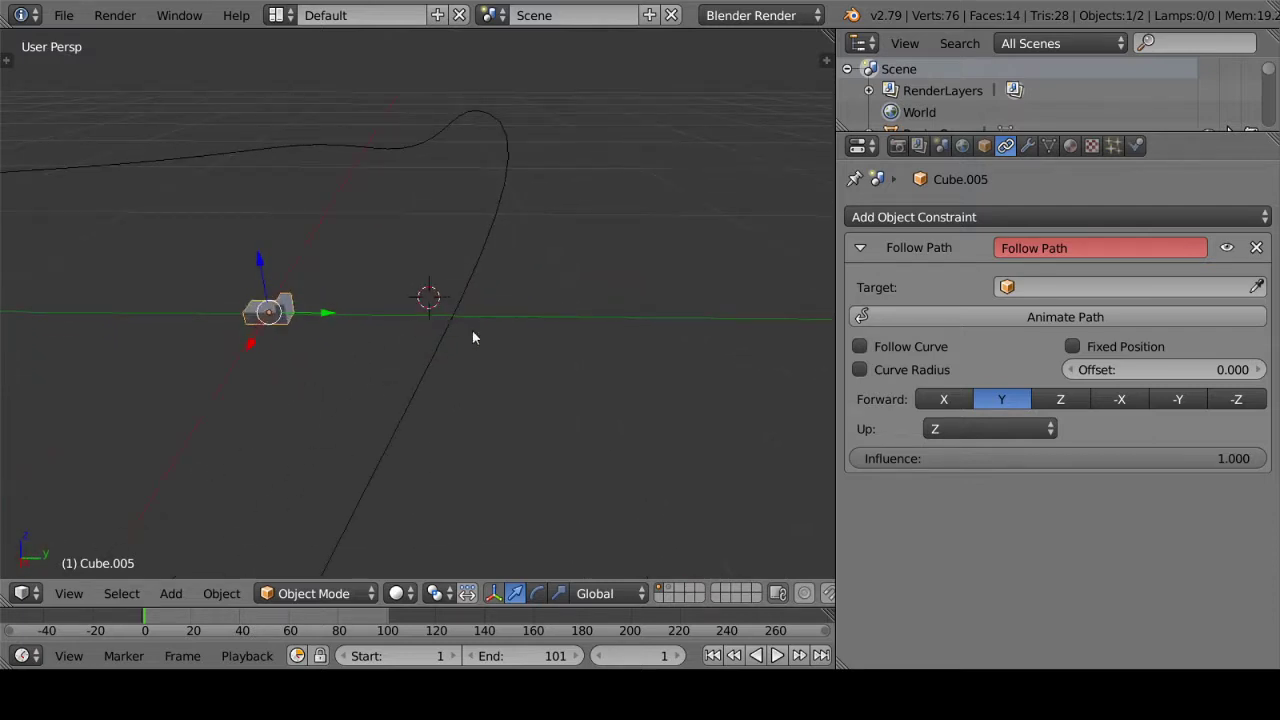
pyautogui.moveTo(520, 281); pyautogui.dragTo(549, 258, button='middle')
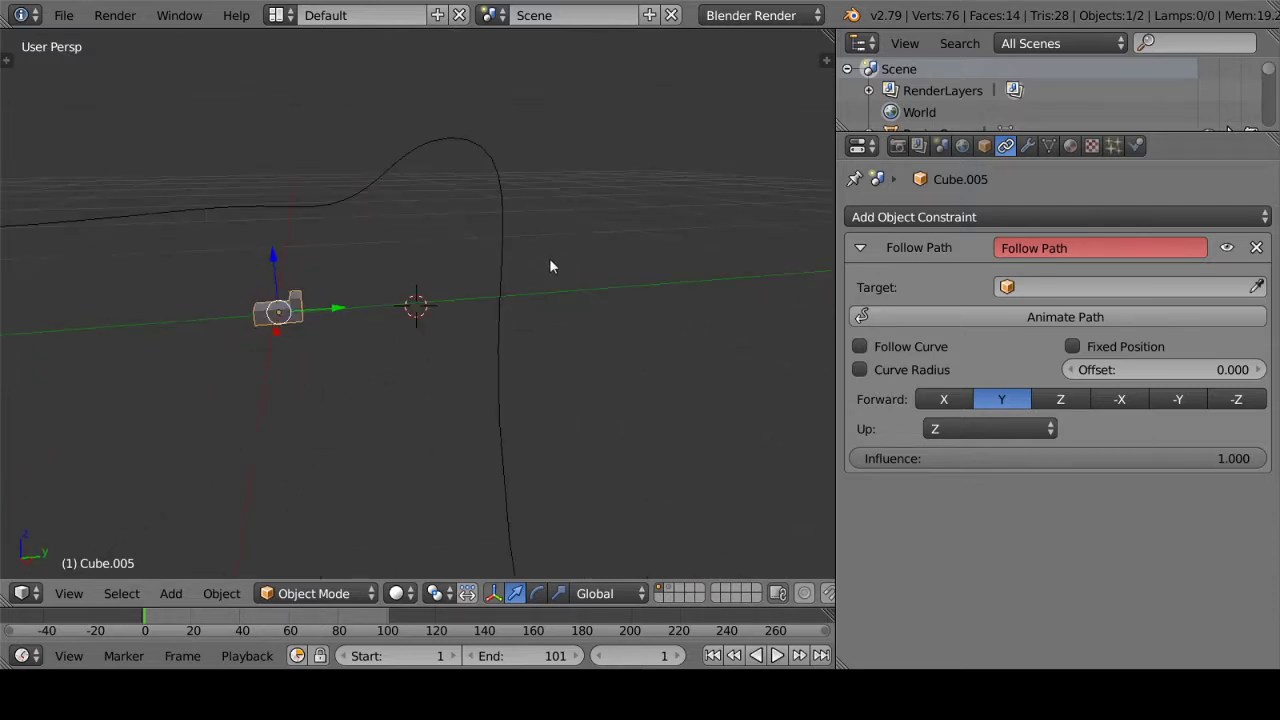
pyautogui.click(1030, 288)
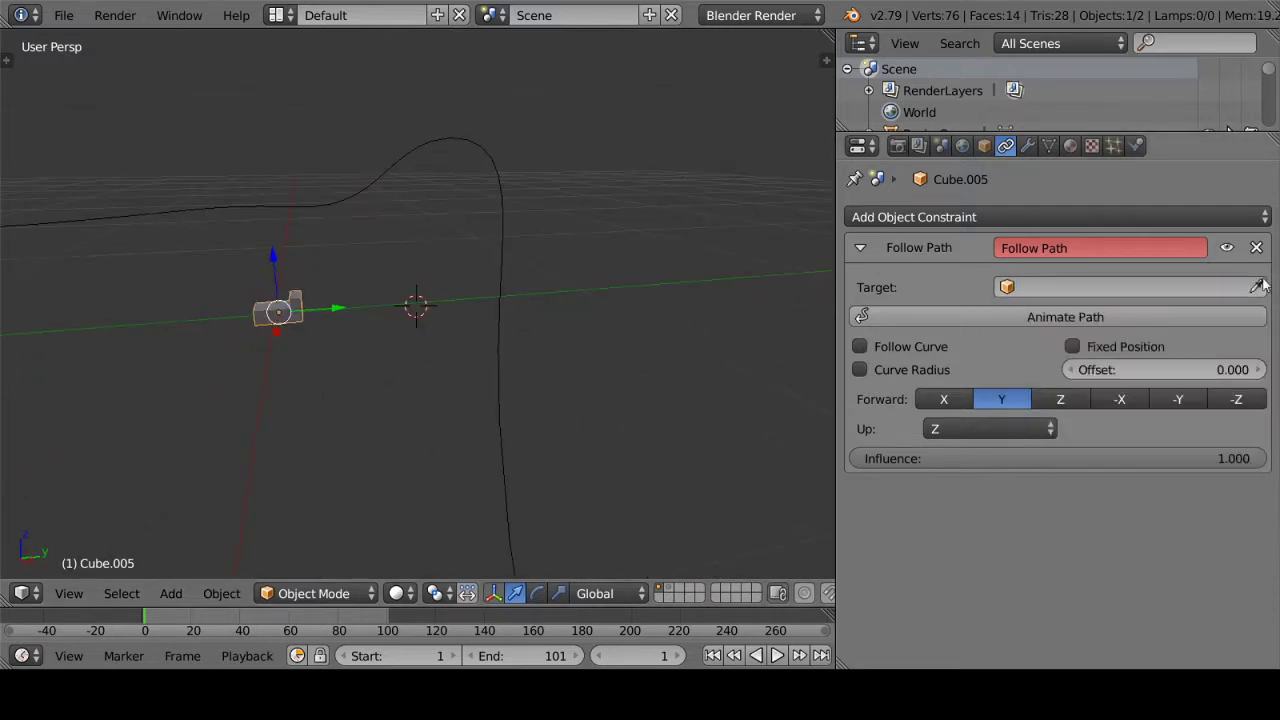
pyautogui.click(502, 309)
pyautogui.moveTo(317, 266); pyautogui.dragTo(338, 286, button='middle')
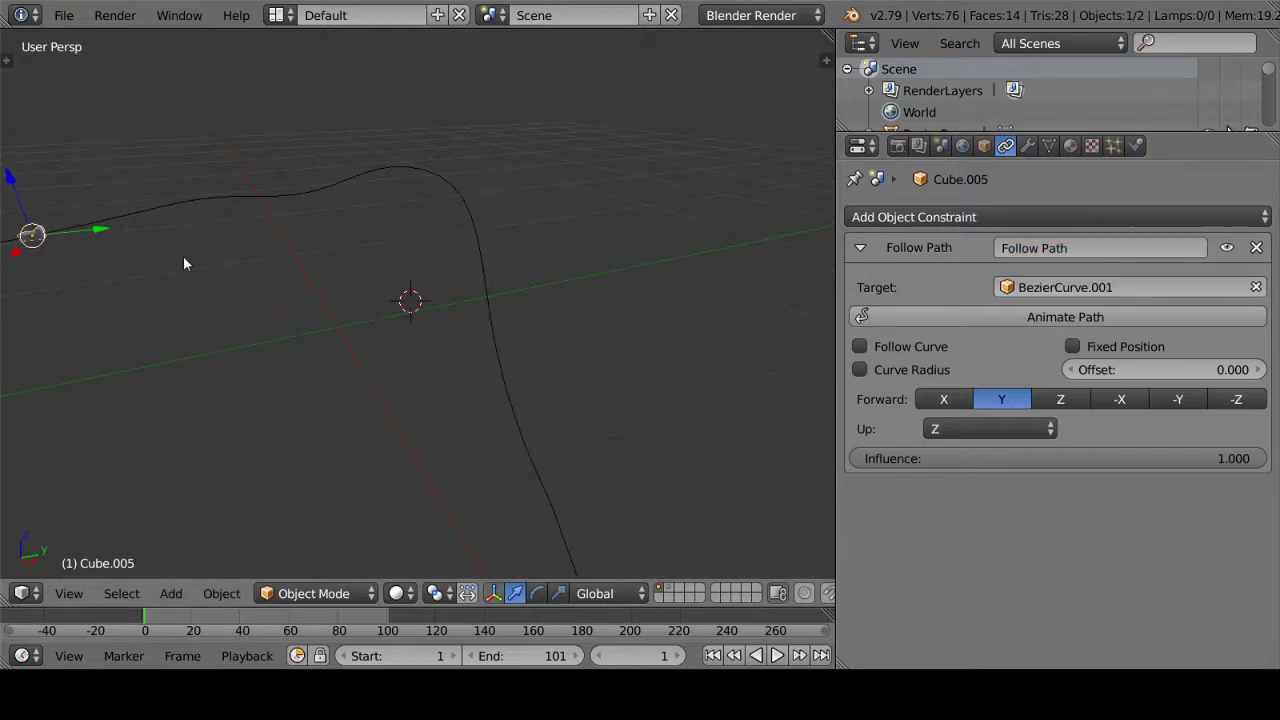
# Step: Switch to top orthographic view with the whole closed track in frame
pyautogui.moveTo(183, 264)
pyautogui.mouseDown(button='middle')
pyautogui.moveTo(497, 308)
pyautogui.moveTo(408, 346)
pyautogui.moveTo(520, 303)
pyautogui.moveTo(447, 331)
pyautogui.moveTo(569, 249)
pyautogui.moveTo(534, 274)
pyautogui.moveTo(380, 289)
pyautogui.moveTo(627, 311)
pyautogui.moveTo(608, 346)
pyautogui.mouseUp(button='middle')
pyautogui.press('KP_7')
pyautogui.scroll(5, 495, 403)
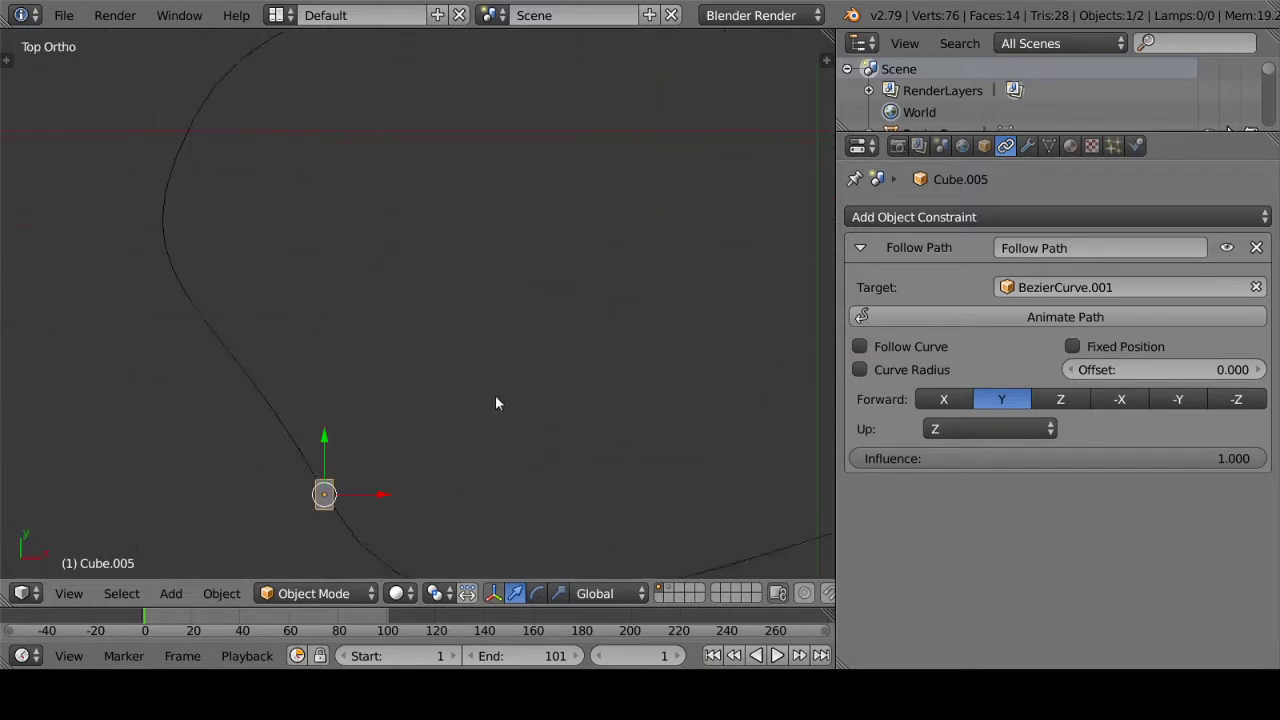
pyautogui.keyDown('shift'); pyautogui.moveTo(495, 403); pyautogui.dragTo(323, 200, button='middle'); pyautogui.keyUp('shift')
pyautogui.scroll(-4, 478, 313)
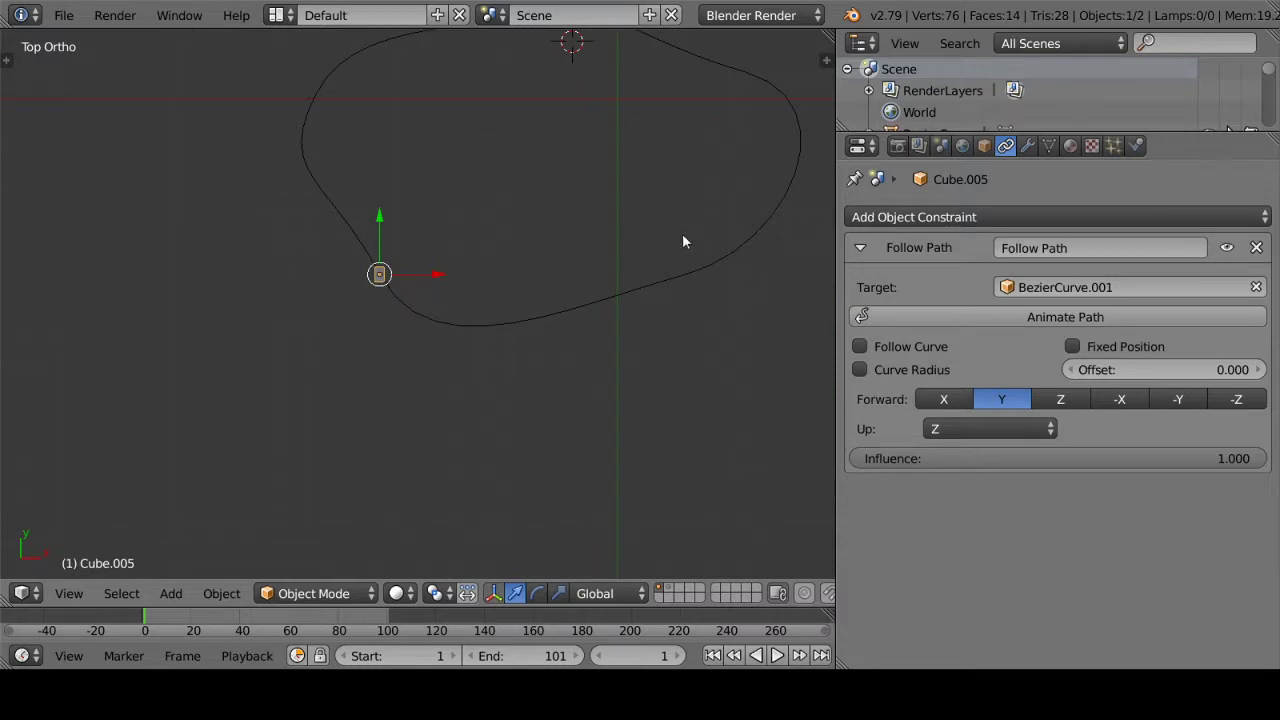
pyautogui.scroll(5, 416, 303)
pyautogui.scroll(2, 590, 345)
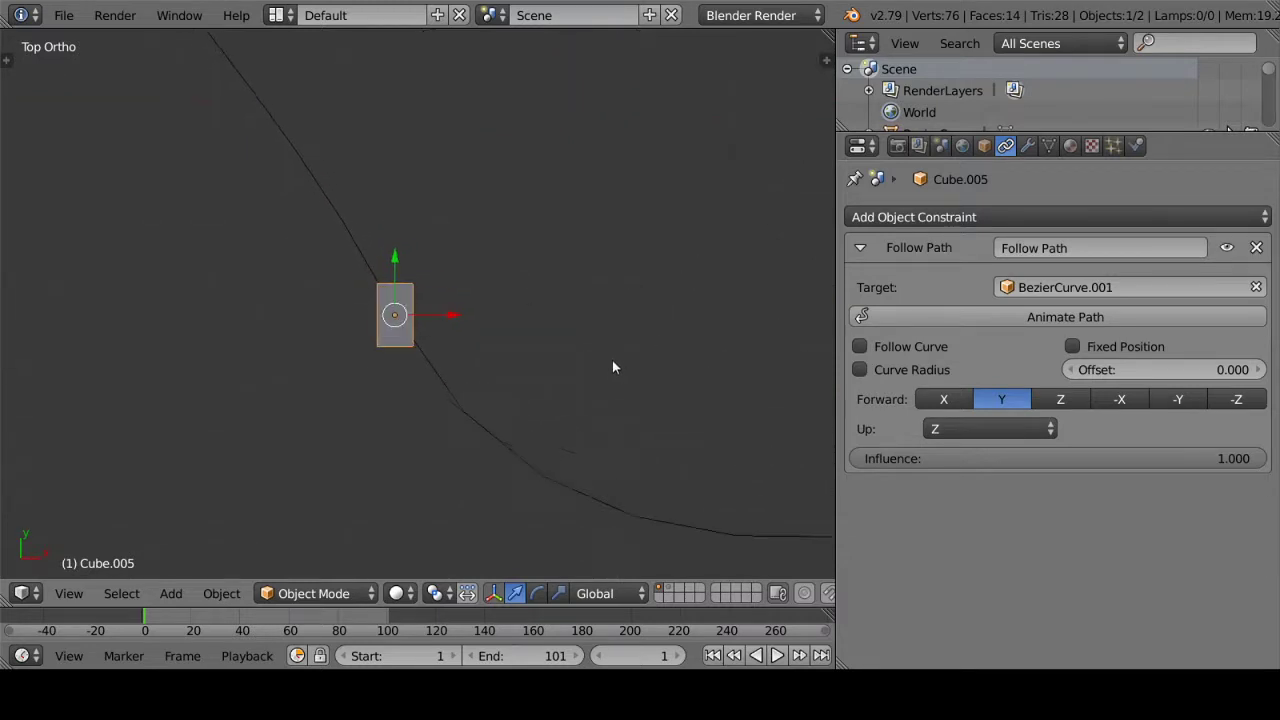
# Step: Try moving Cube.005 to positions down-left and up-left of the curve
pyautogui.press('g')
pyautogui.press('Escape')
pyautogui.scroll(2, 486, 327)
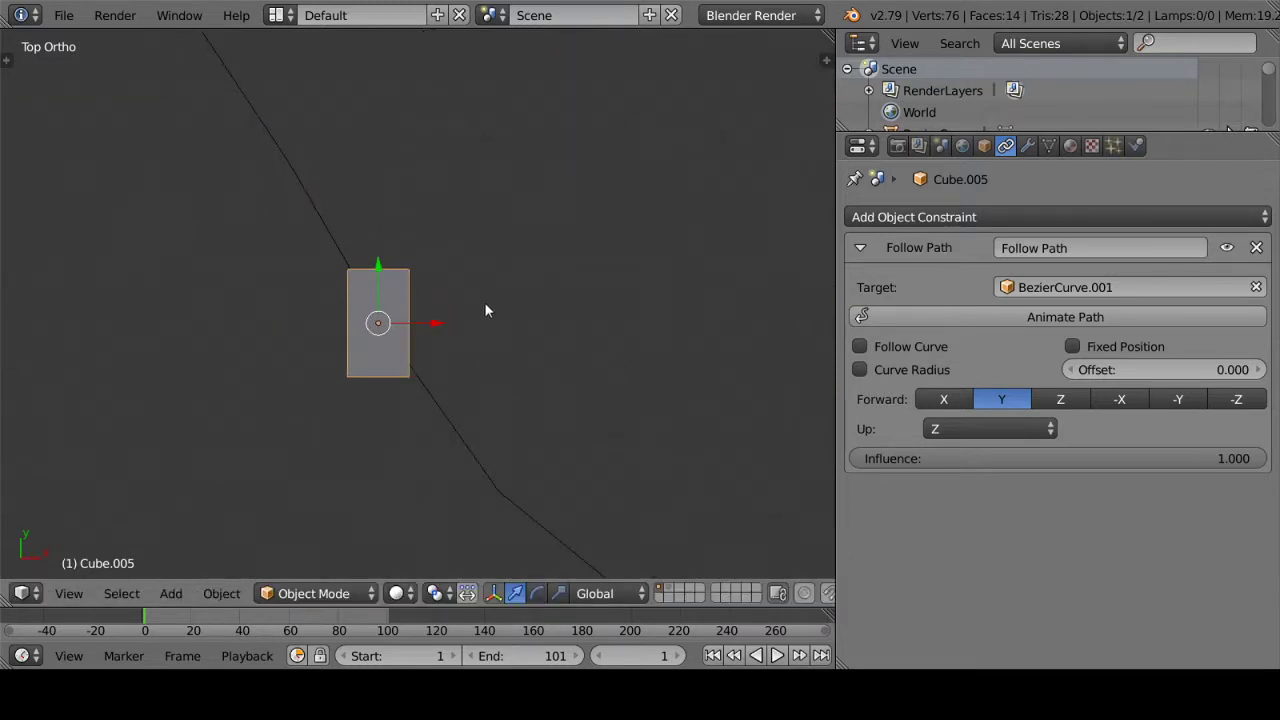
pyautogui.press('g')
pyautogui.click(254, 398)
pyautogui.scroll(-4, 324, 361)
pyautogui.scroll(-1, 350, 370)
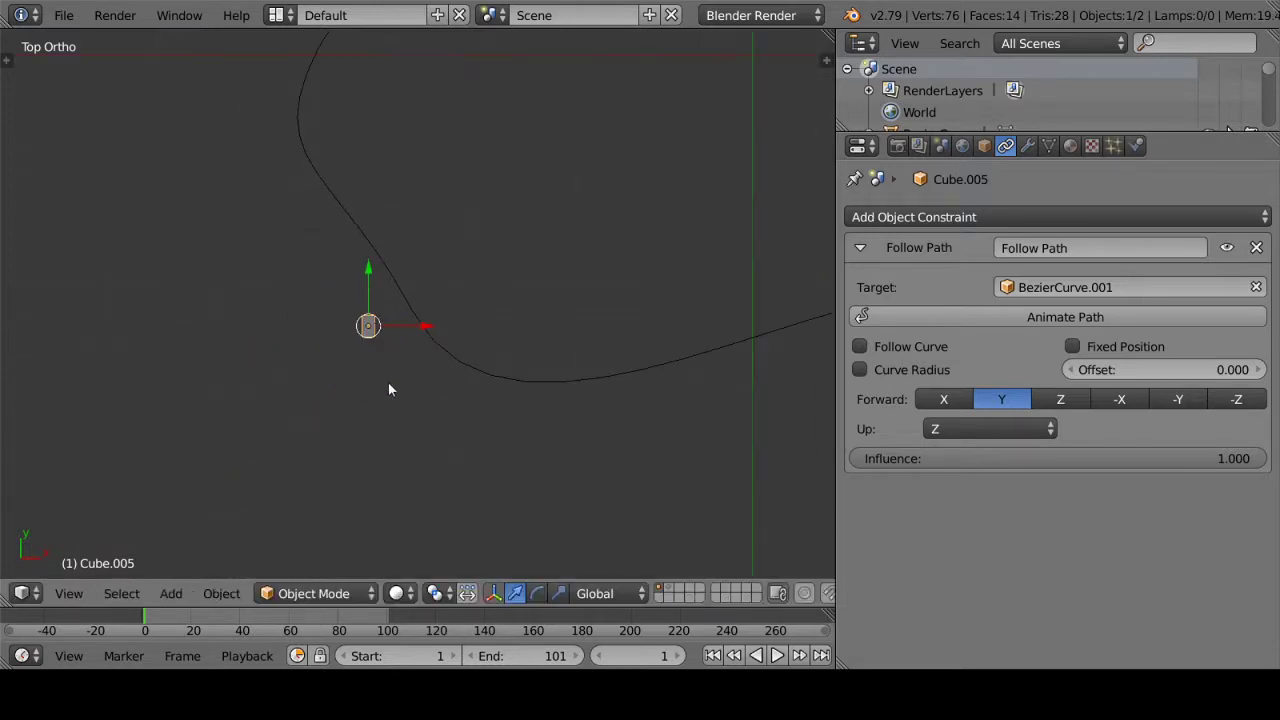
pyautogui.press('g')
pyautogui.click(241, 239)
pyautogui.scroll(2, 241, 239)
pyautogui.scroll(-3, 244, 257)
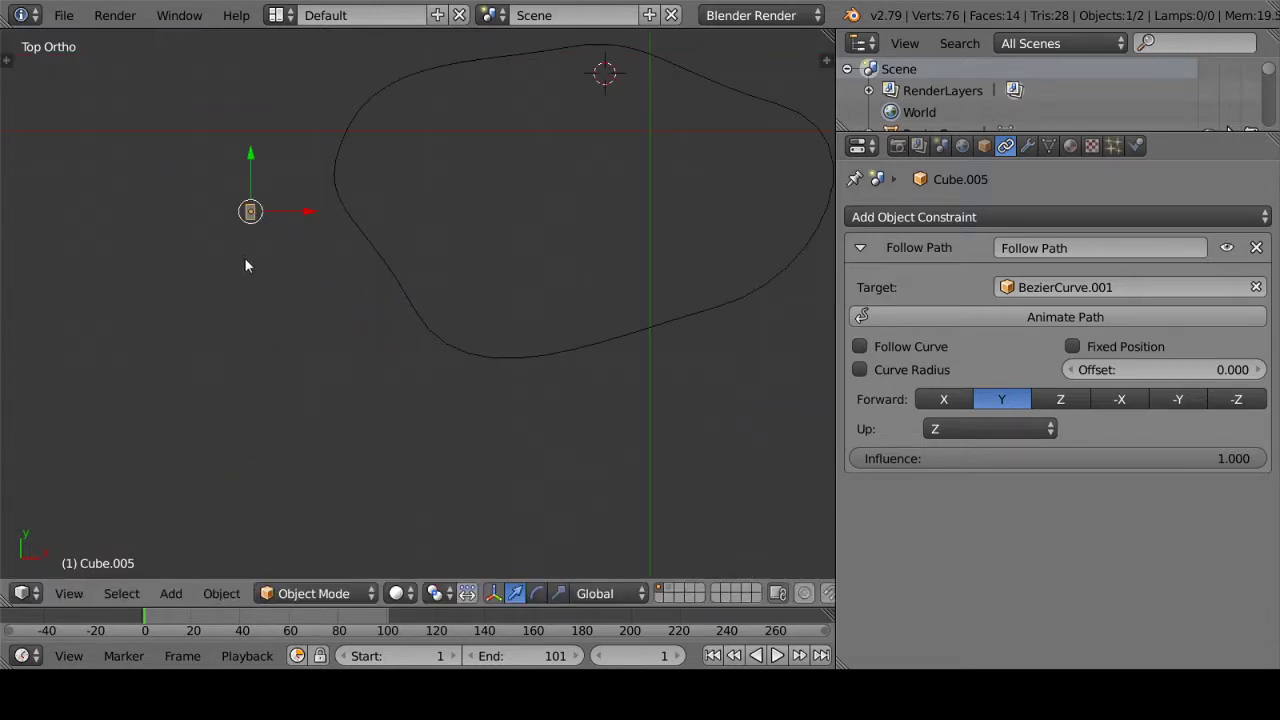
pyautogui.scroll(-2, 296, 266)
pyautogui.scroll(4, 300, 229)
pyautogui.scroll(2, 416, 326)
pyautogui.scroll(1, 416, 326)
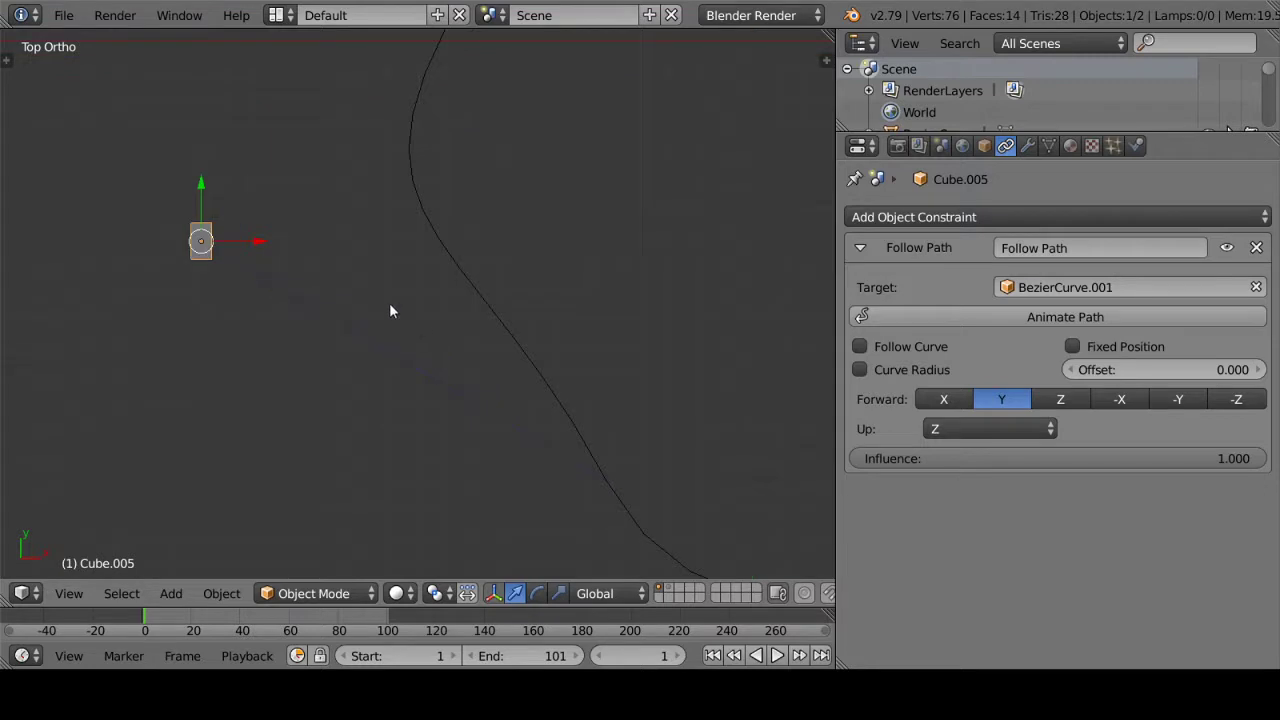
# Step: Move the cube further right and switch to wireframe shading
pyautogui.press('g')
pyautogui.click(705, 502)
pyautogui.scroll(3, 630, 480)
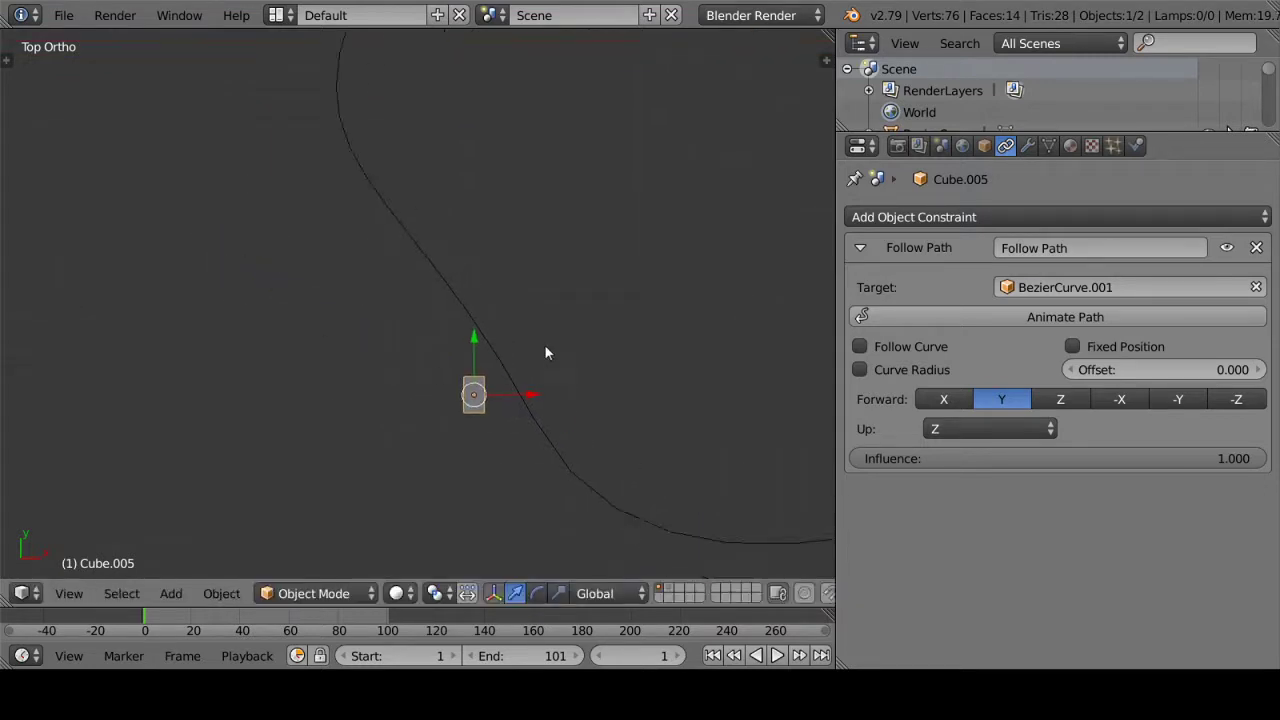
pyautogui.scroll(1, 600, 420)
pyautogui.press('z')
pyautogui.scroll(3, 630, 445)
pyautogui.keyDown('shift'); pyautogui.moveTo(666, 447); pyautogui.dragTo(307, 205, button='middle'); pyautogui.keyUp('shift')
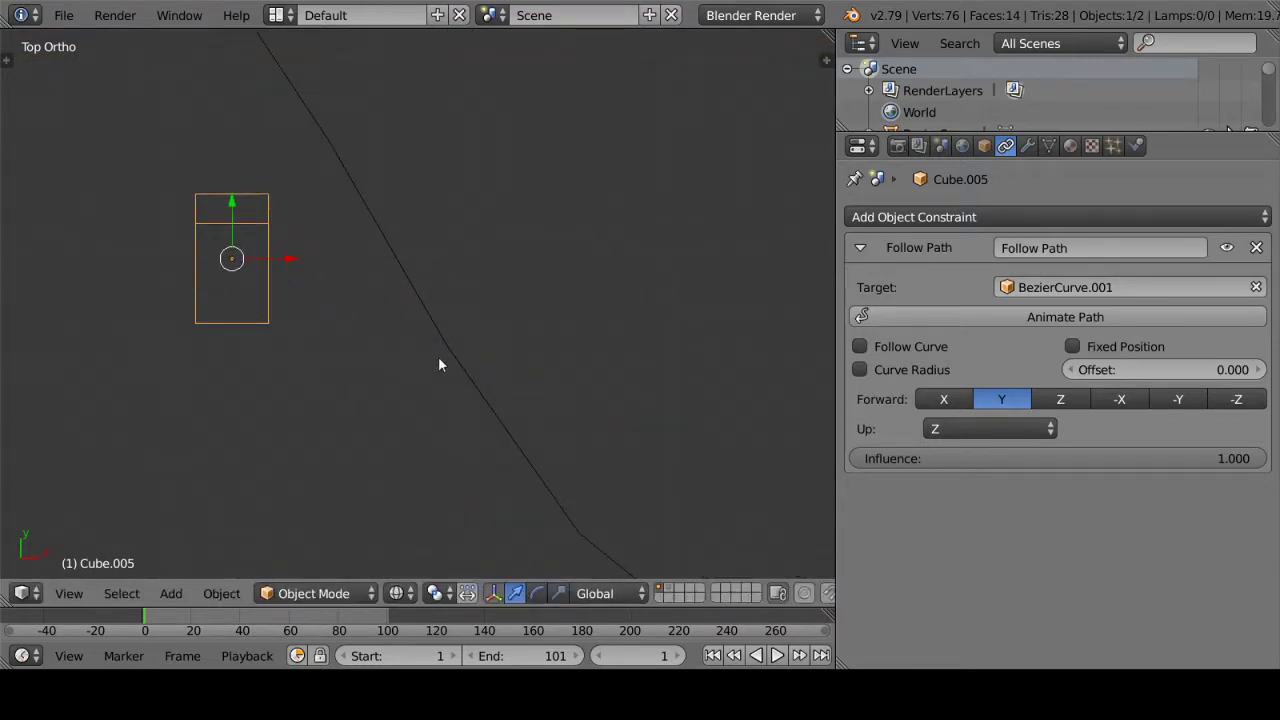
pyautogui.scroll(3, 330, 345)
pyautogui.scroll(2, 300, 380)
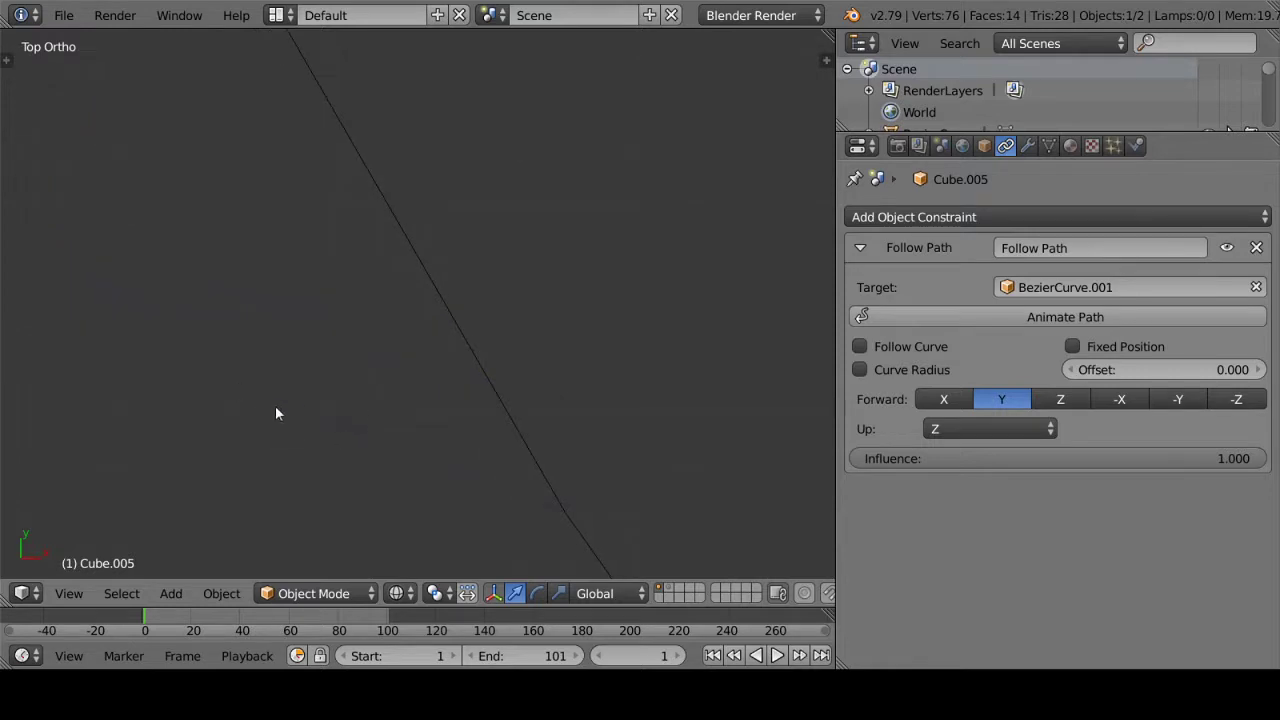
# Step: Centre the cube on the track line and rotate it about 30° around Z
pyautogui.press('g')
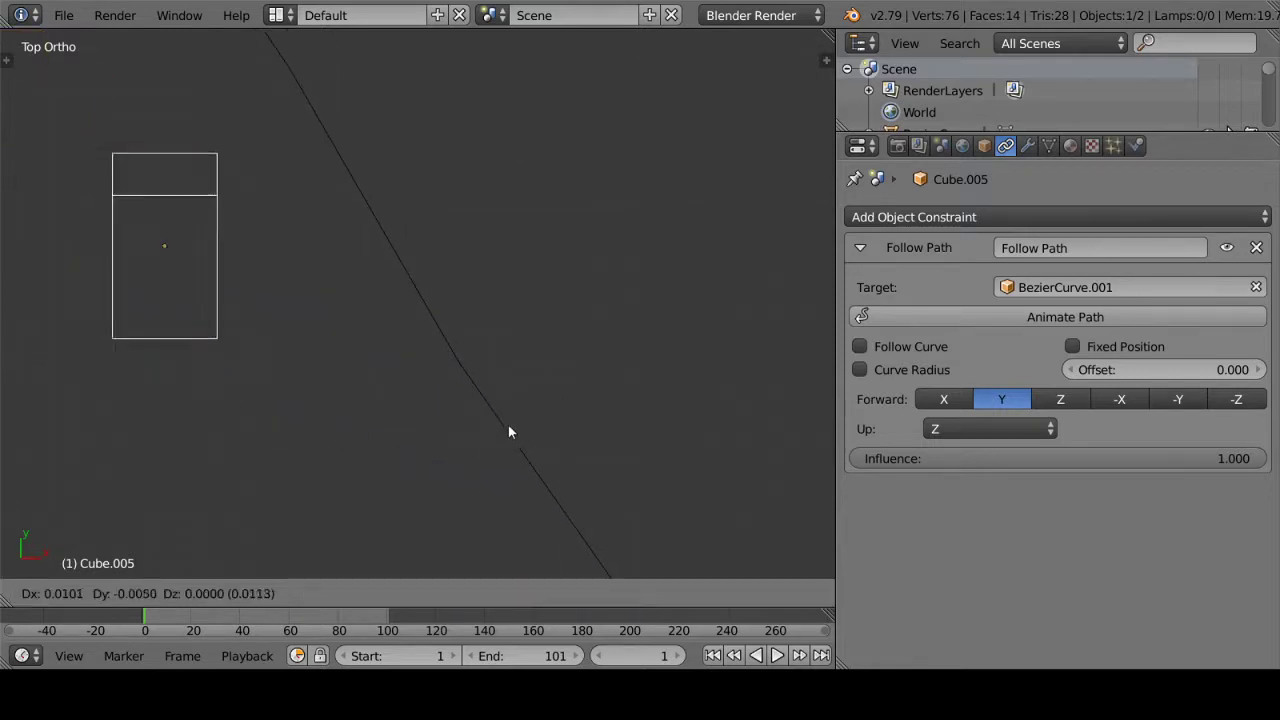
pyautogui.click(789, 534)
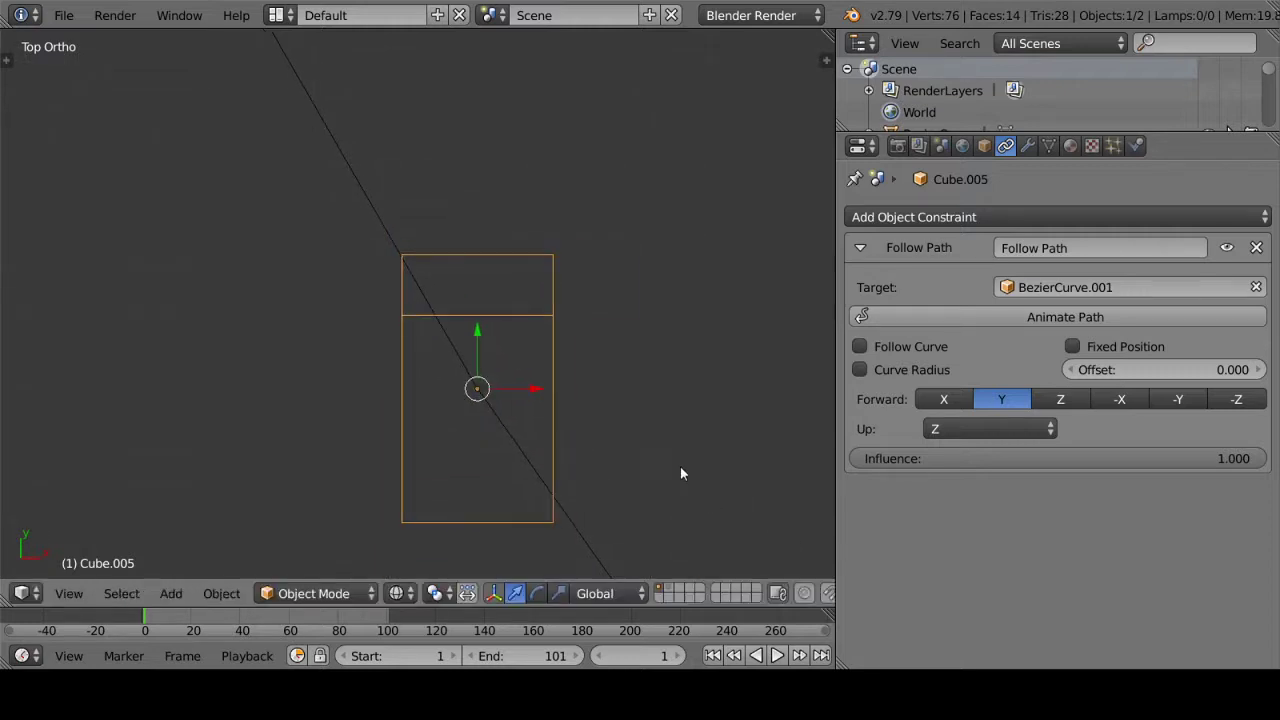
pyautogui.press('r')
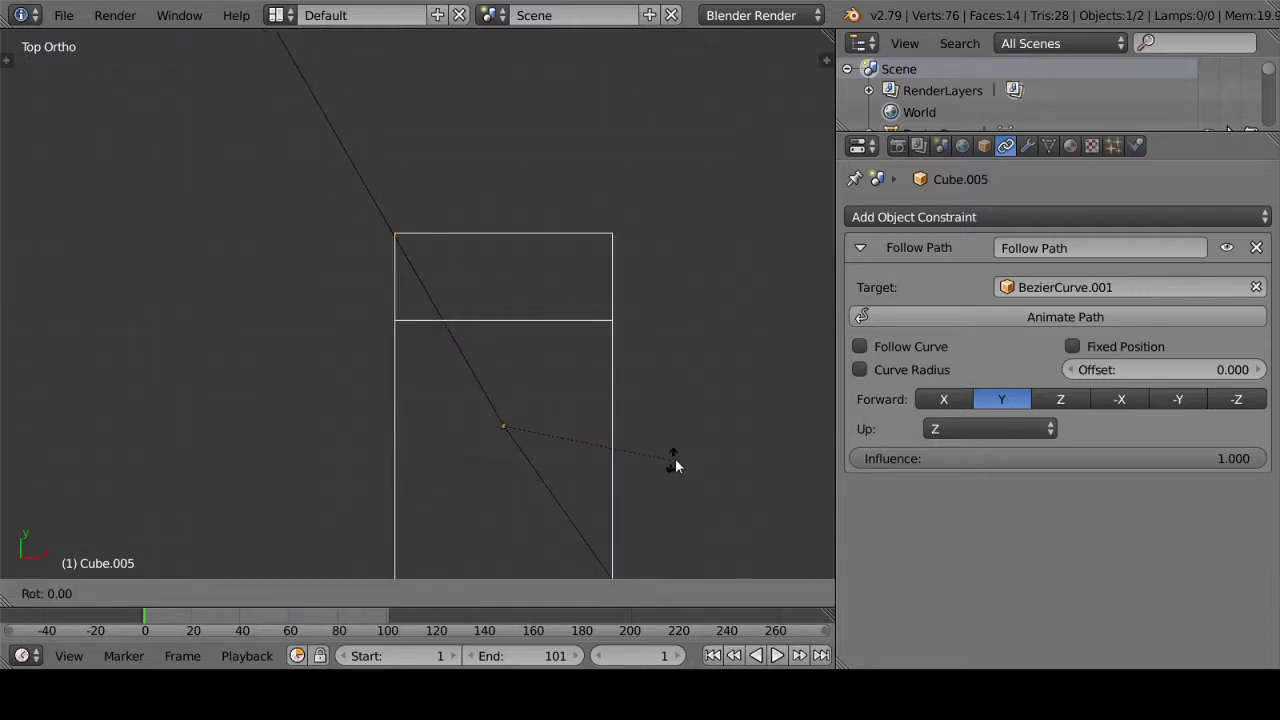
pyautogui.click(693, 361)
pyautogui.moveTo(570, 420)
pyautogui.mouseDown(button='middle')
pyautogui.moveTo(334, 309)
pyautogui.moveTo(414, 271)
pyautogui.moveTo(514, 403)
pyautogui.moveTo(513, 342)
pyautogui.mouseUp(button='middle')
# Step: Frame Cube.005, return to solid shading and lift it slightly along Z onto the track
pyautogui.press('KP_Decimal')
pyautogui.press('z')
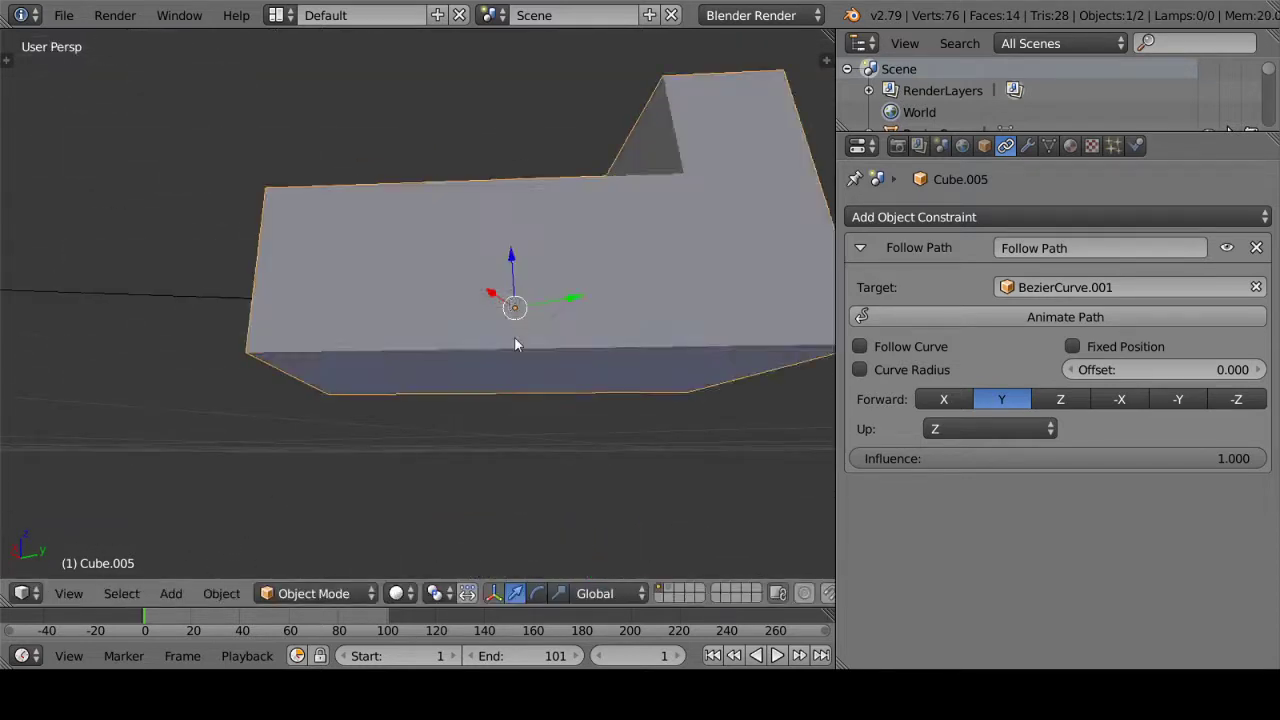
pyautogui.scroll(3, 530, 360)
pyautogui.press('g')
pyautogui.press('z')
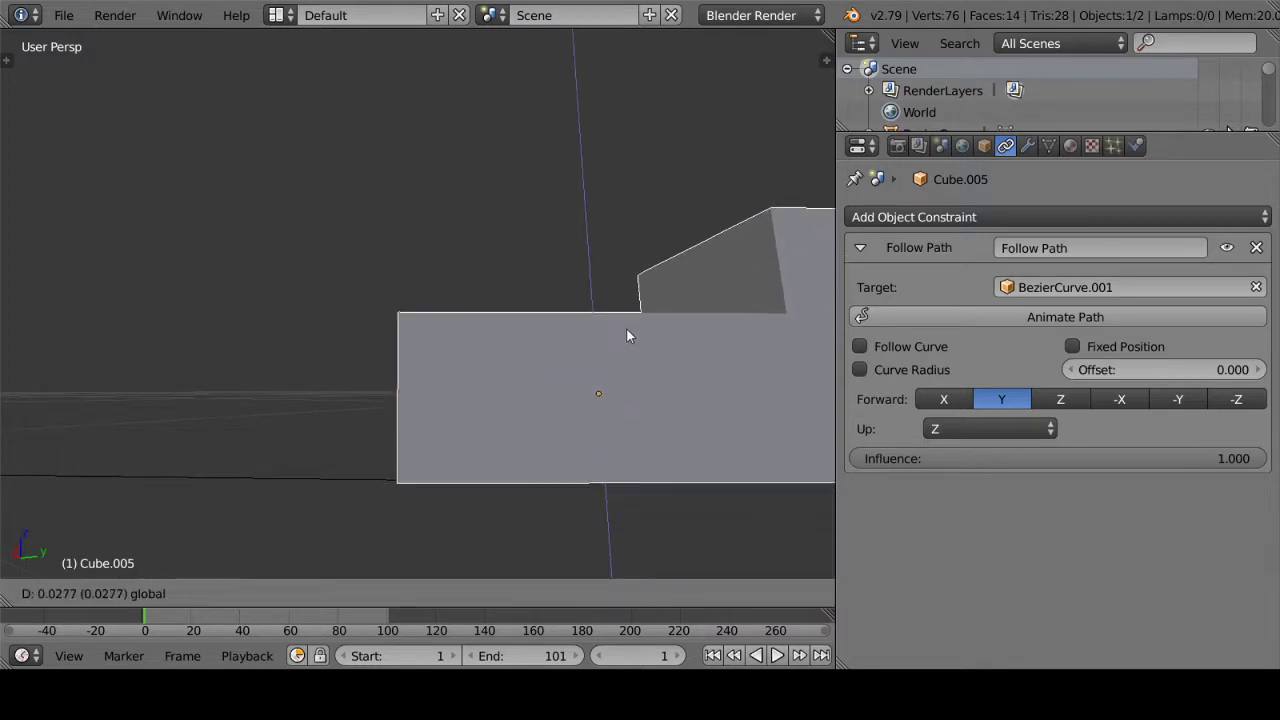
pyautogui.click(629, 343)
pyautogui.moveTo(629, 343)
pyautogui.mouseDown(button='middle')
pyautogui.moveTo(616, 437)
pyautogui.moveTo(714, 466)
pyautogui.moveTo(523, 403)
pyautogui.moveTo(626, 457)
pyautogui.moveTo(582, 373)
pyautogui.mouseUp(button='middle')
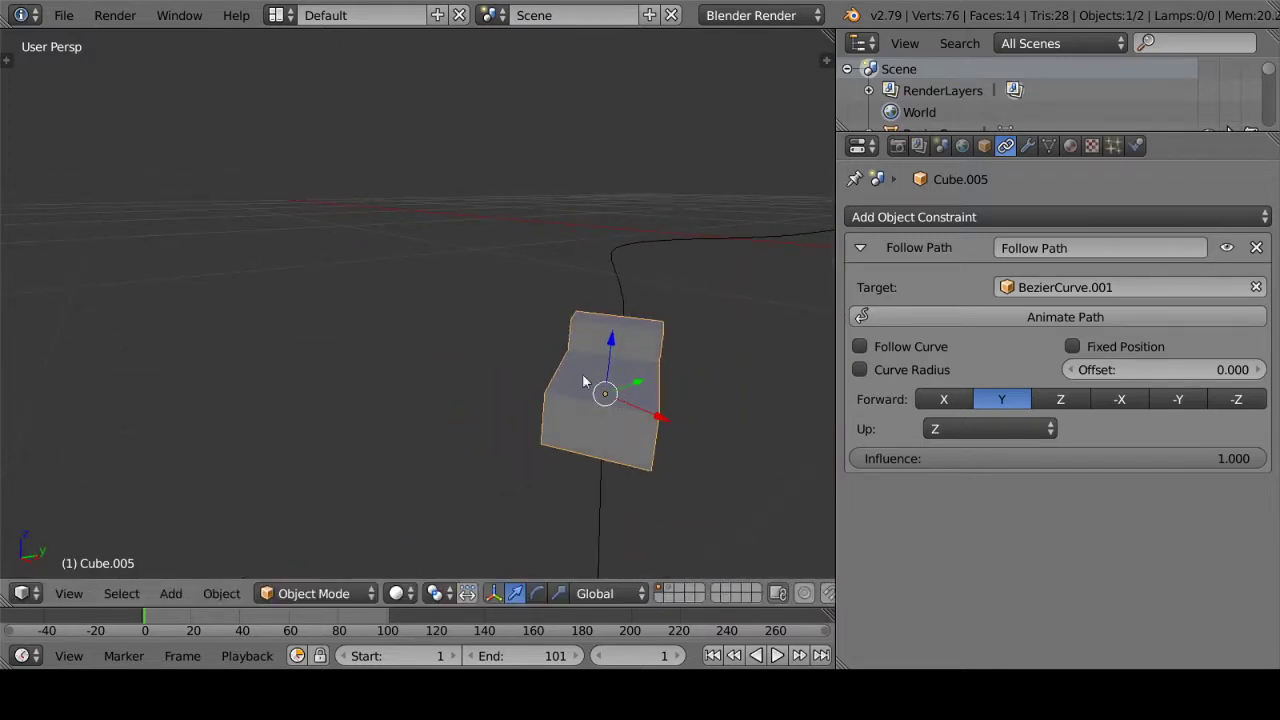
pyautogui.scroll(-5, 590, 365)
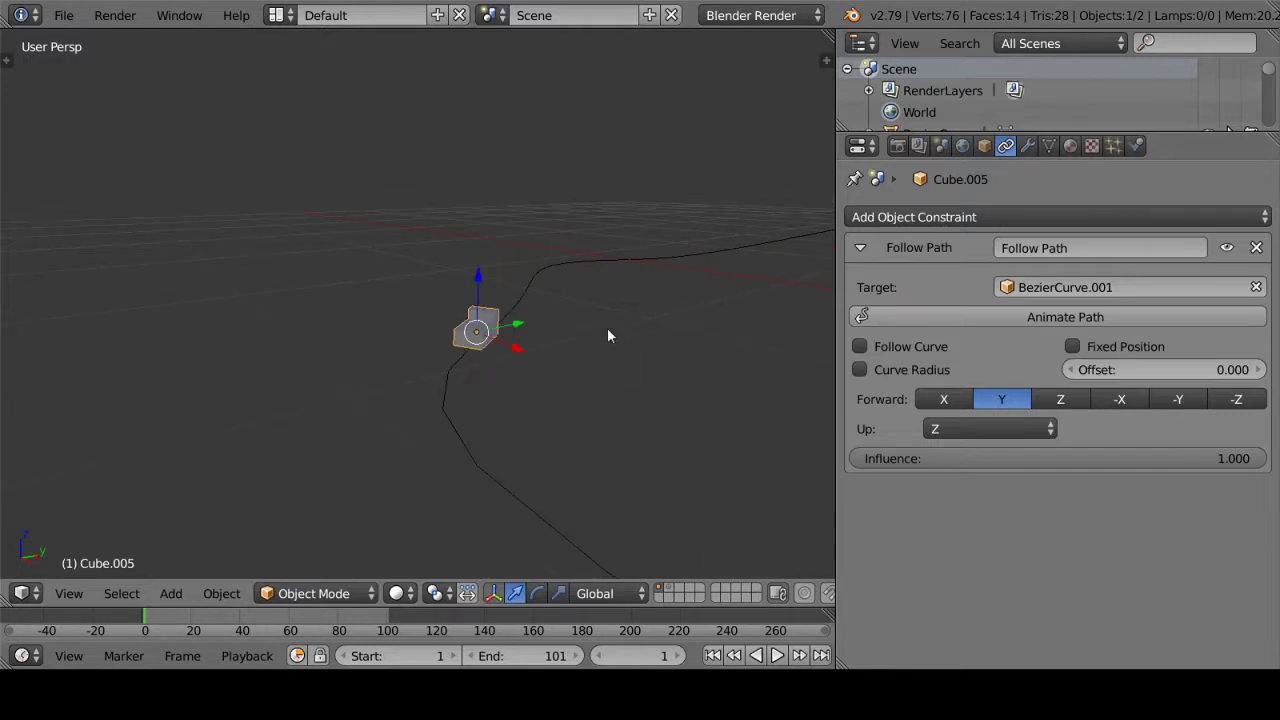
pyautogui.moveTo(608, 329); pyautogui.dragTo(541, 326, button='middle')
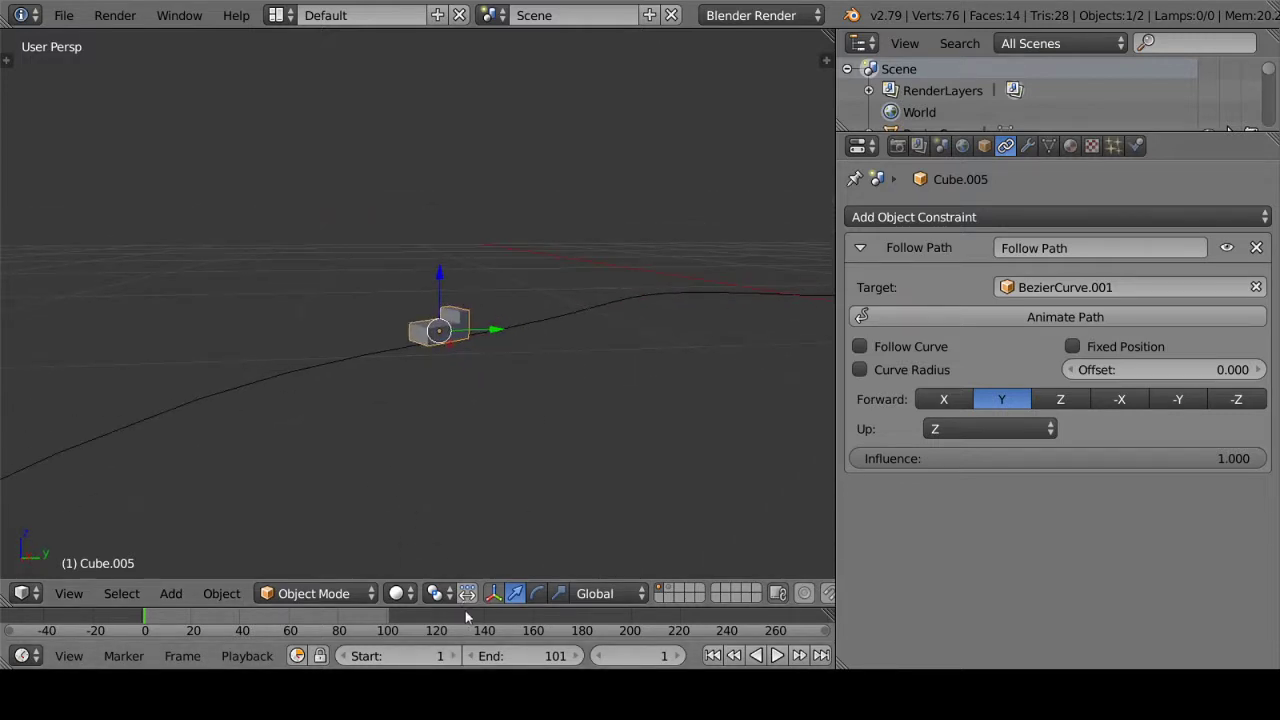
# Step: Enlarge the timeline and set the animation end frame to 250
pyautogui.moveTo(466, 610); pyautogui.dragTo(466, 542)
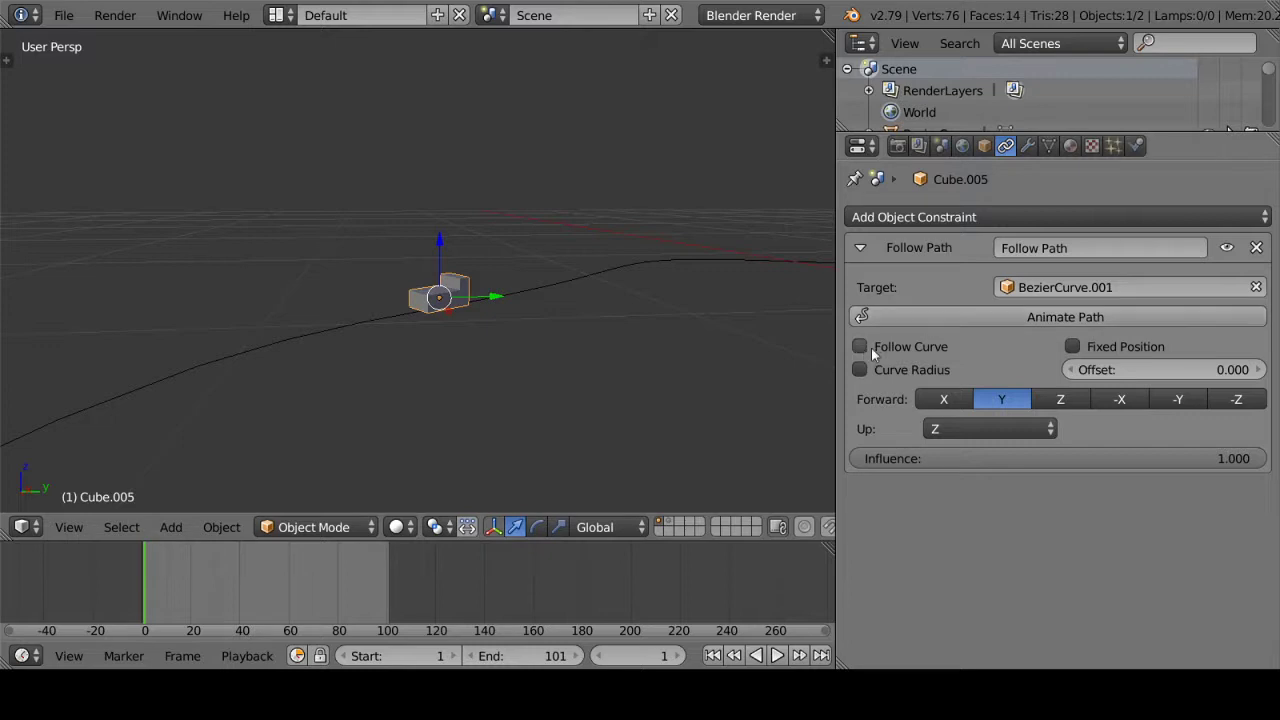
pyautogui.moveTo(362, 357)
pyautogui.mouseDown(button='middle')
pyautogui.moveTo(428, 377)
pyautogui.moveTo(556, 384)
pyautogui.moveTo(528, 318)
pyautogui.mouseUp(button='middle')
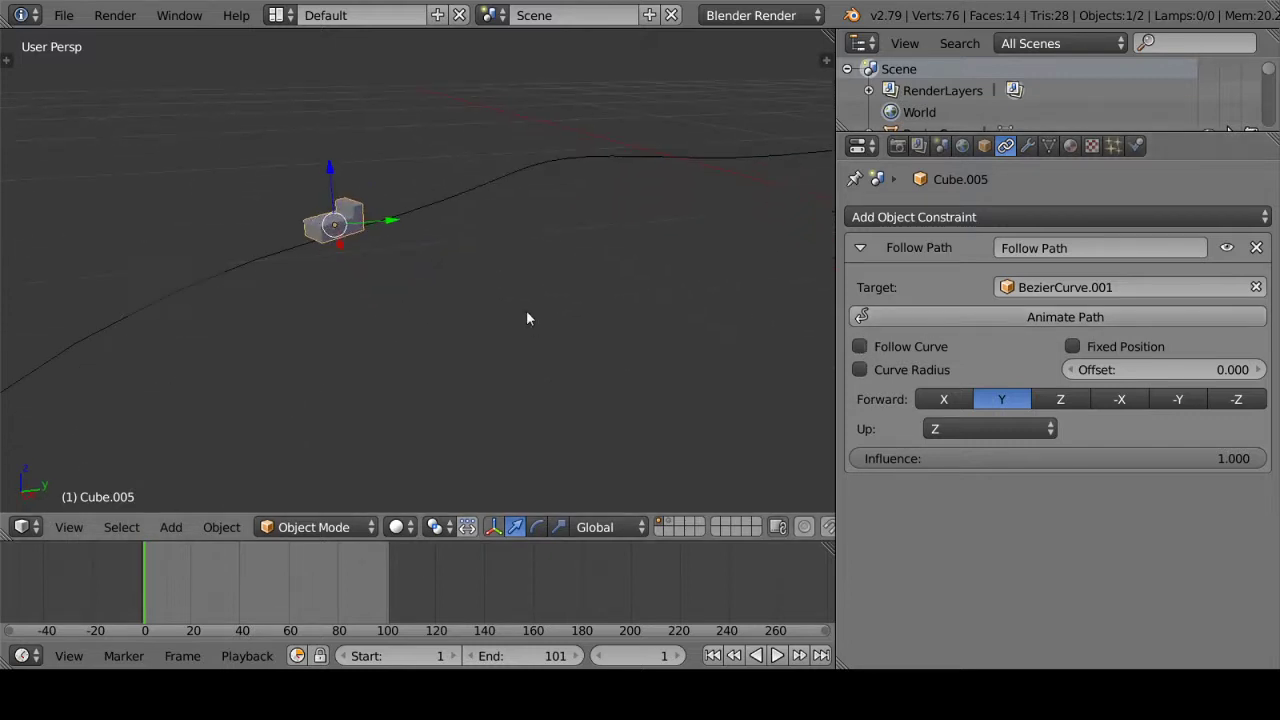
pyautogui.click(547, 655)
pyautogui.write('250')
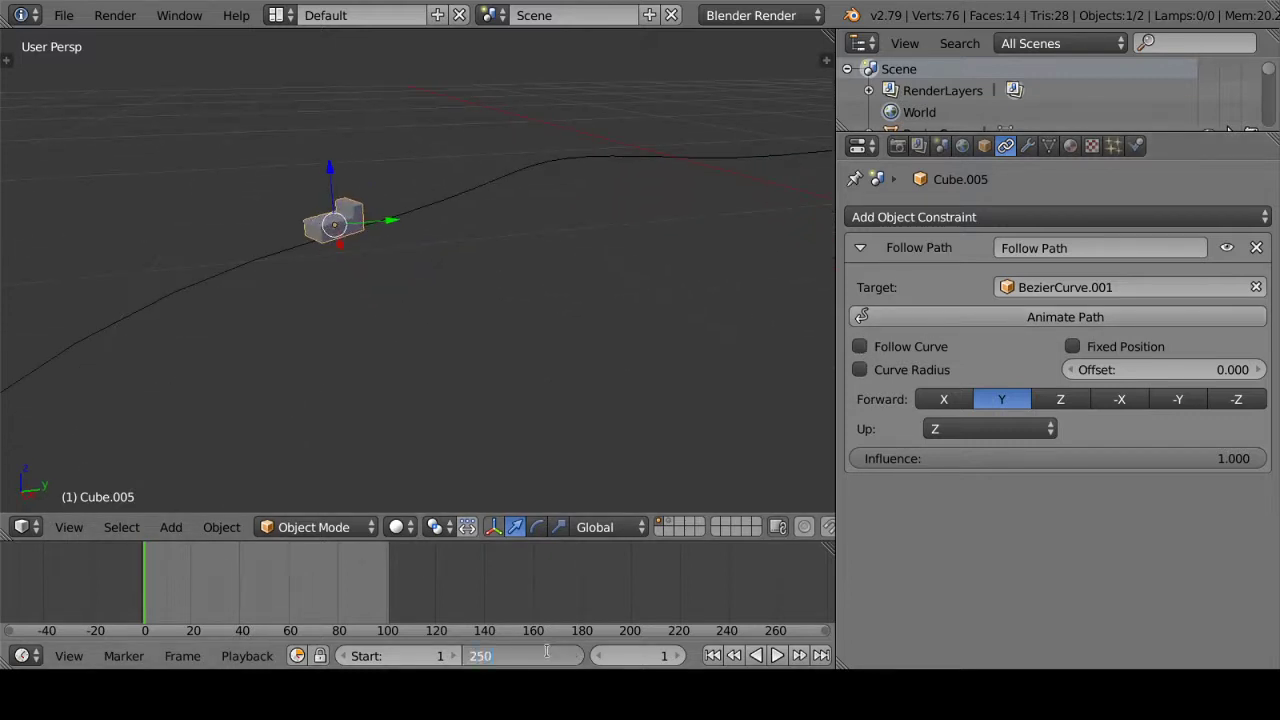
pyautogui.press('Return')
# Step: Turn on Animate Path so Cube.005 travels along BezierCurve.001
pyautogui.moveTo(482, 463)
pyautogui.mouseDown(button='middle')
pyautogui.moveTo(502, 330)
pyautogui.moveTo(570, 382)
pyautogui.moveTo(508, 329)
pyautogui.moveTo(537, 295)
pyautogui.mouseUp(button='middle')
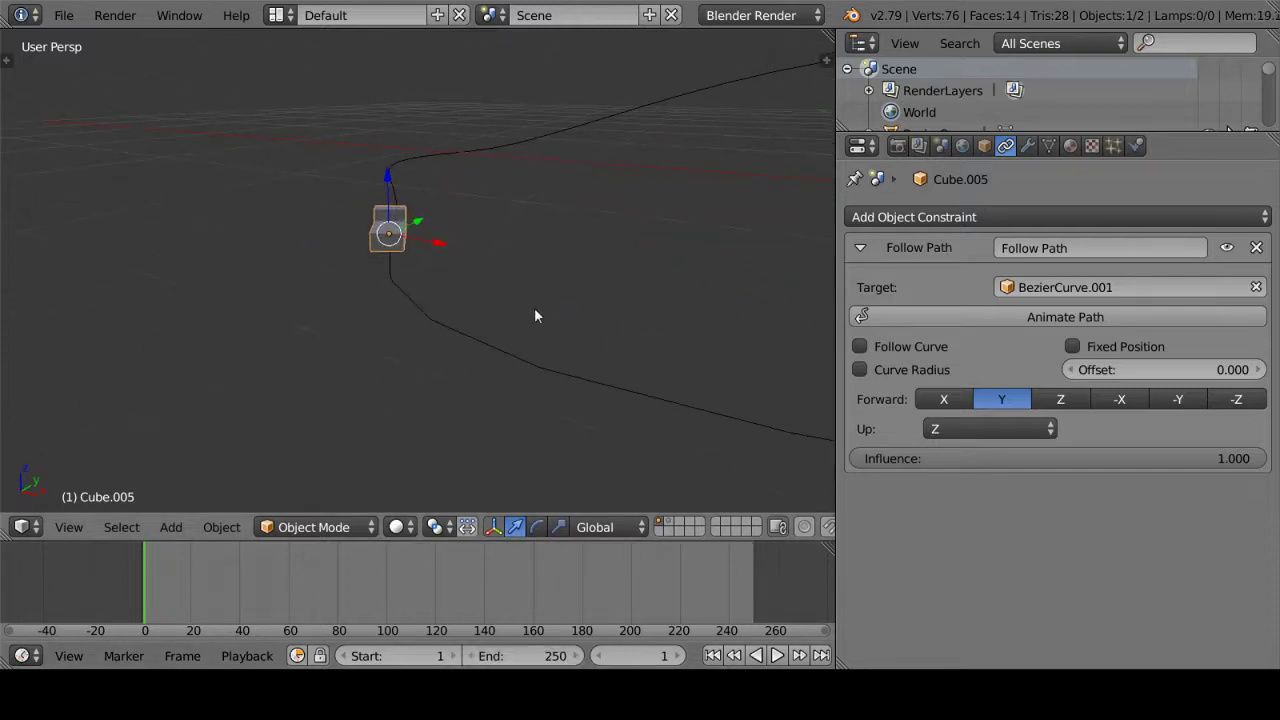
pyautogui.moveTo(463, 322)
pyautogui.mouseDown(button='middle')
pyautogui.moveTo(320, 366)
pyautogui.moveTo(421, 379)
pyautogui.moveTo(451, 331)
pyautogui.moveTo(500, 314)
pyautogui.moveTo(508, 349)
pyautogui.moveTo(538, 314)
pyautogui.moveTo(426, 363)
pyautogui.moveTo(516, 377)
pyautogui.mouseUp(button='middle')
pyautogui.moveTo(556, 332)
pyautogui.mouseDown(button='middle')
pyautogui.moveTo(513, 303)
pyautogui.moveTo(530, 303)
pyautogui.mouseUp(button='middle')
pyautogui.click(940, 318)
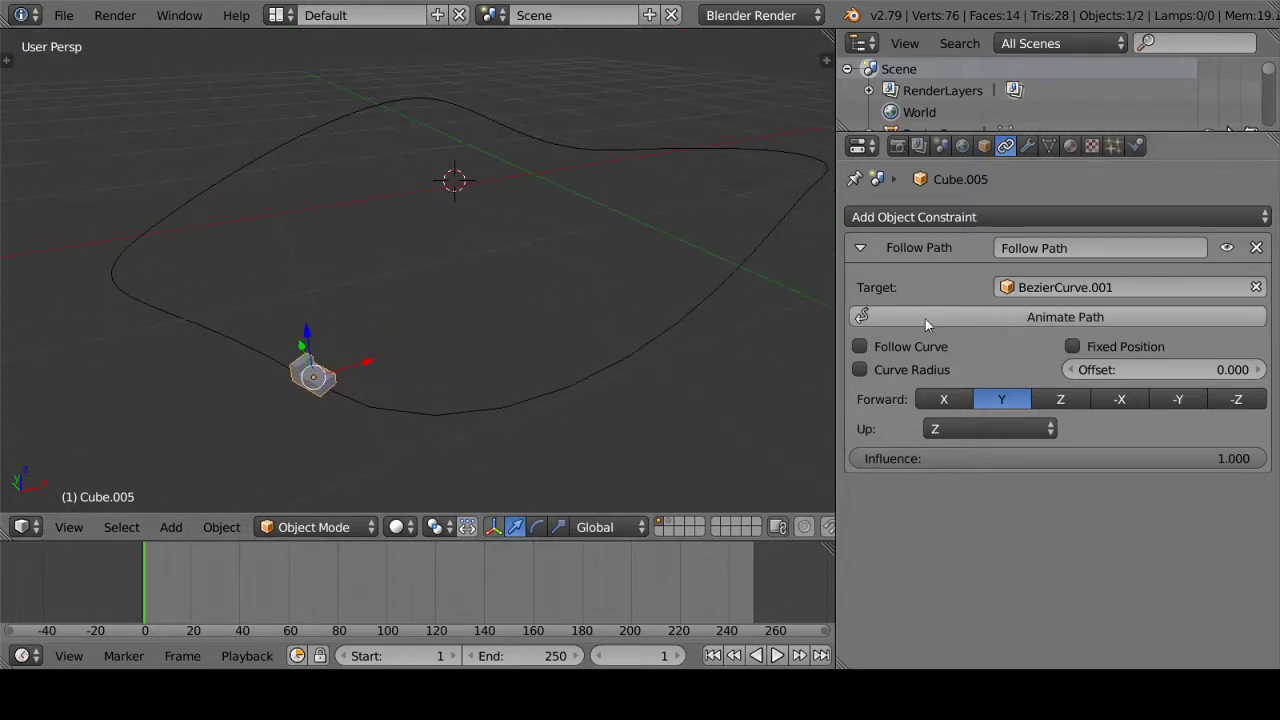
pyautogui.click(935, 318)
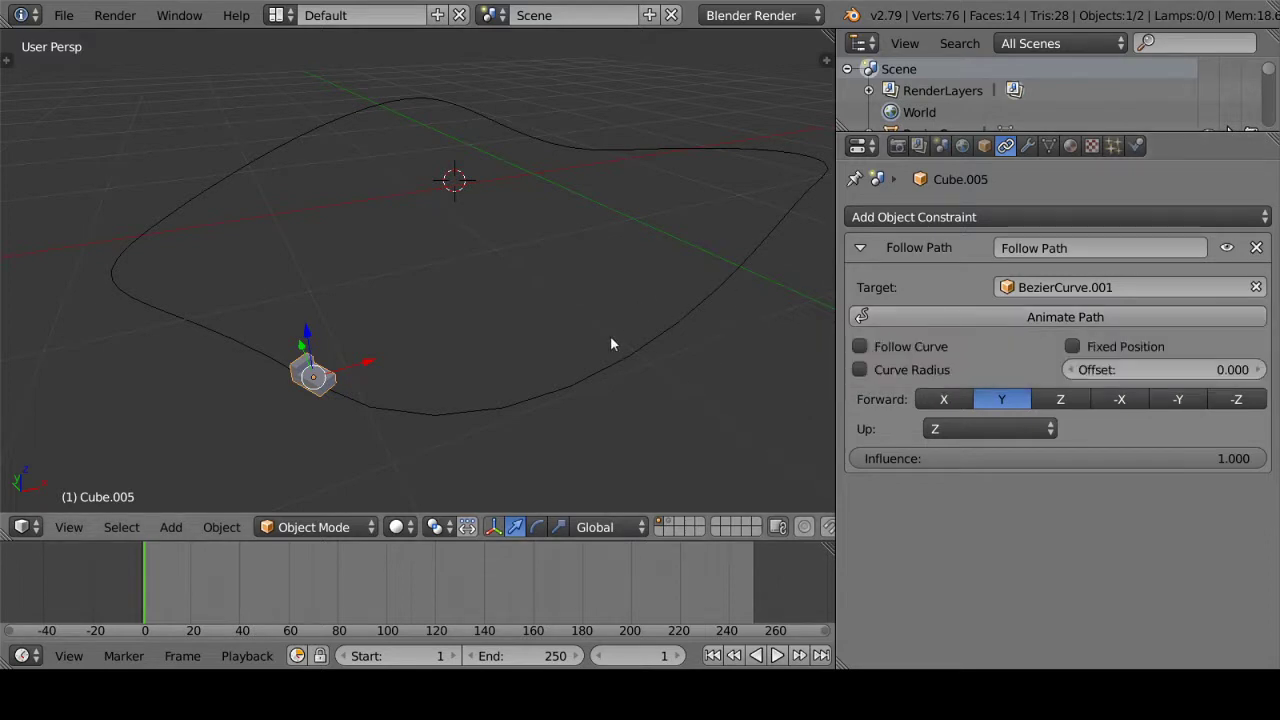
pyautogui.moveTo(569, 258); pyautogui.dragTo(494, 235, button='middle')
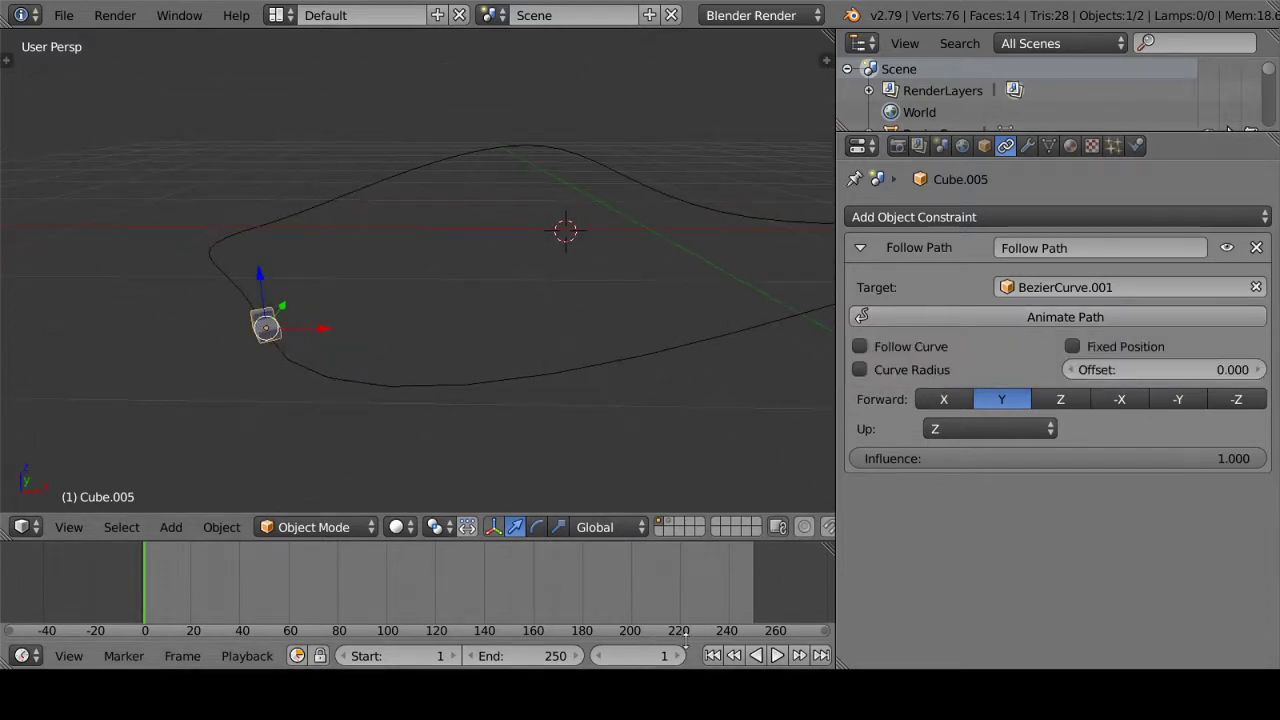
pyautogui.scroll(-2, 763, 655)
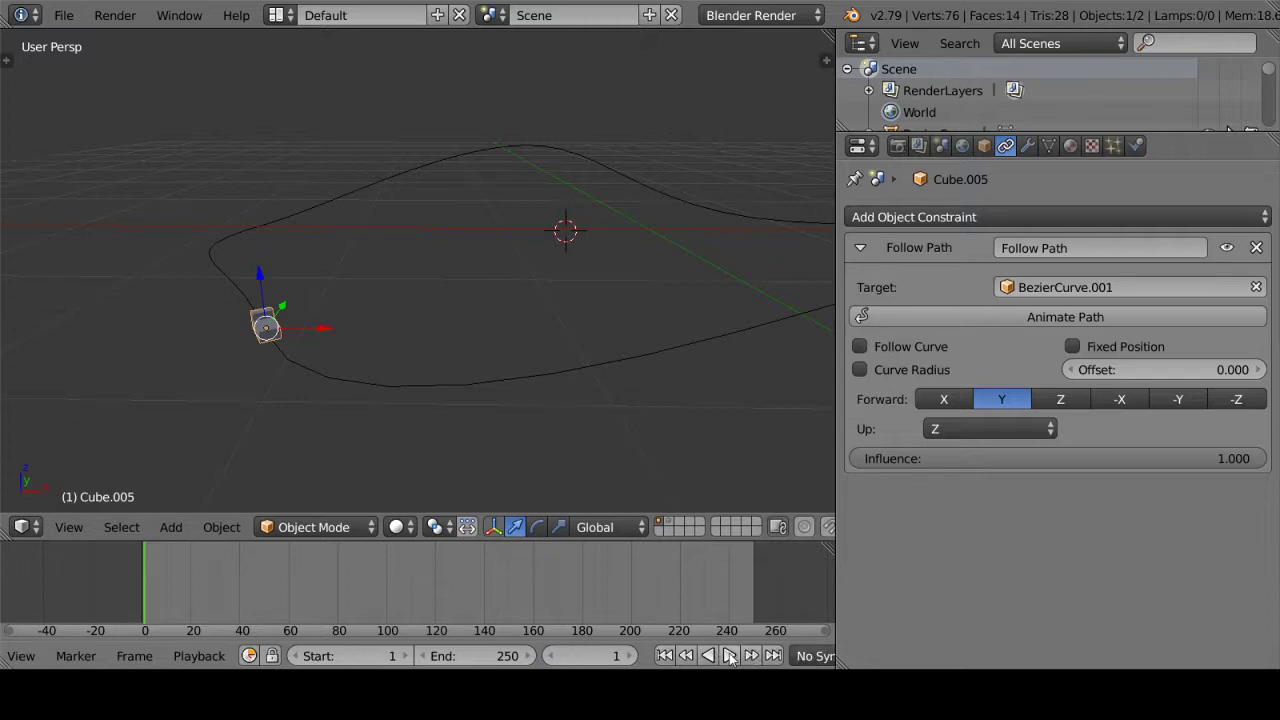
# Step: Play the animation to preview the cube travelling the track, then pause it
pyautogui.click(730, 655)
pyautogui.moveTo(630, 368)
pyautogui.mouseDown(button='middle')
pyautogui.moveTo(587, 349)
pyautogui.moveTo(568, 360)
pyautogui.moveTo(586, 420)
pyautogui.mouseUp(button='middle')
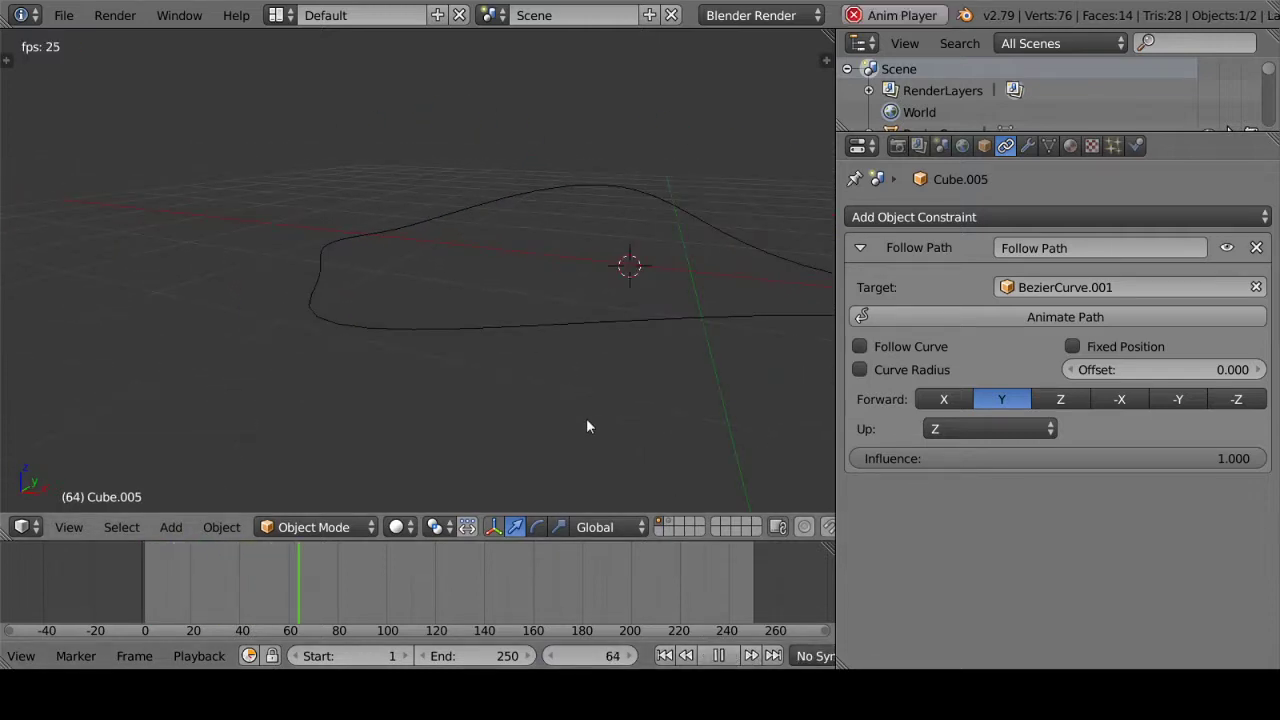
pyautogui.click(718, 655)
pyautogui.moveTo(380, 346)
pyautogui.mouseDown(button='middle')
pyautogui.moveTo(481, 349)
pyautogui.moveTo(525, 283)
pyautogui.mouseUp(button='middle')
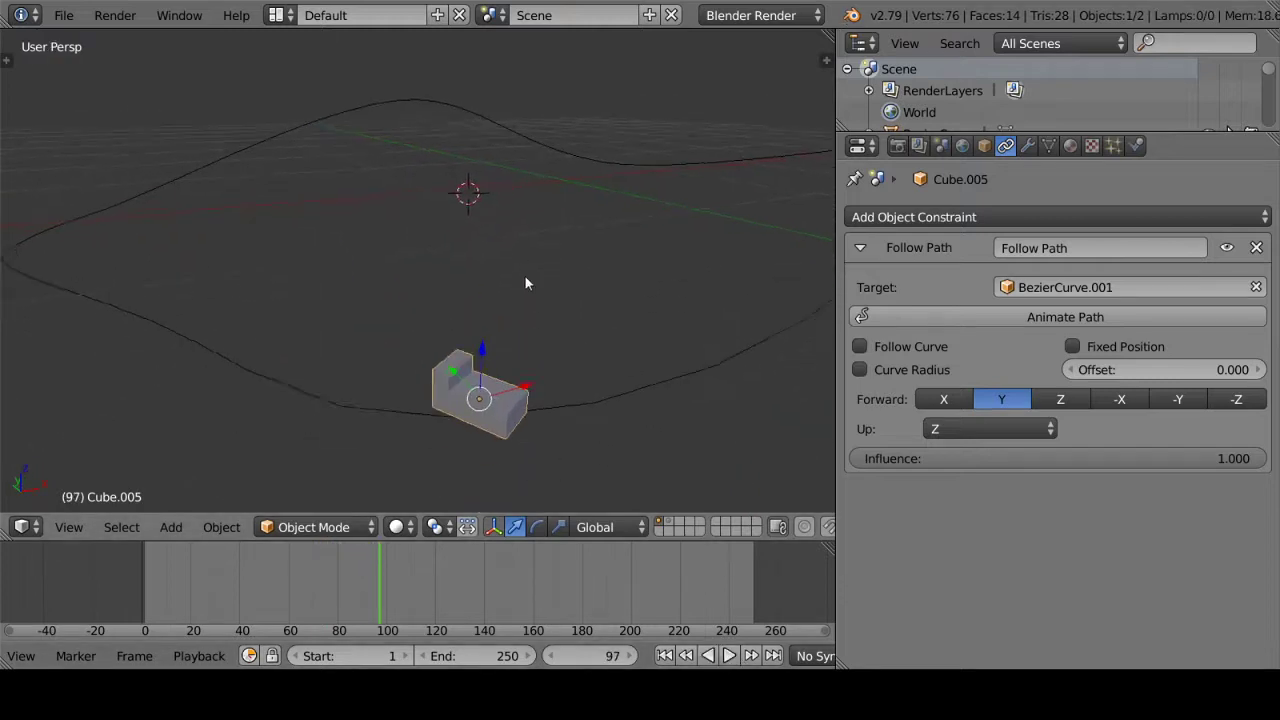
pyautogui.scroll(4, 600, 357)
pyautogui.moveTo(600, 357); pyautogui.dragTo(566, 323, button='middle')
pyautogui.scroll(-2, 519, 317)
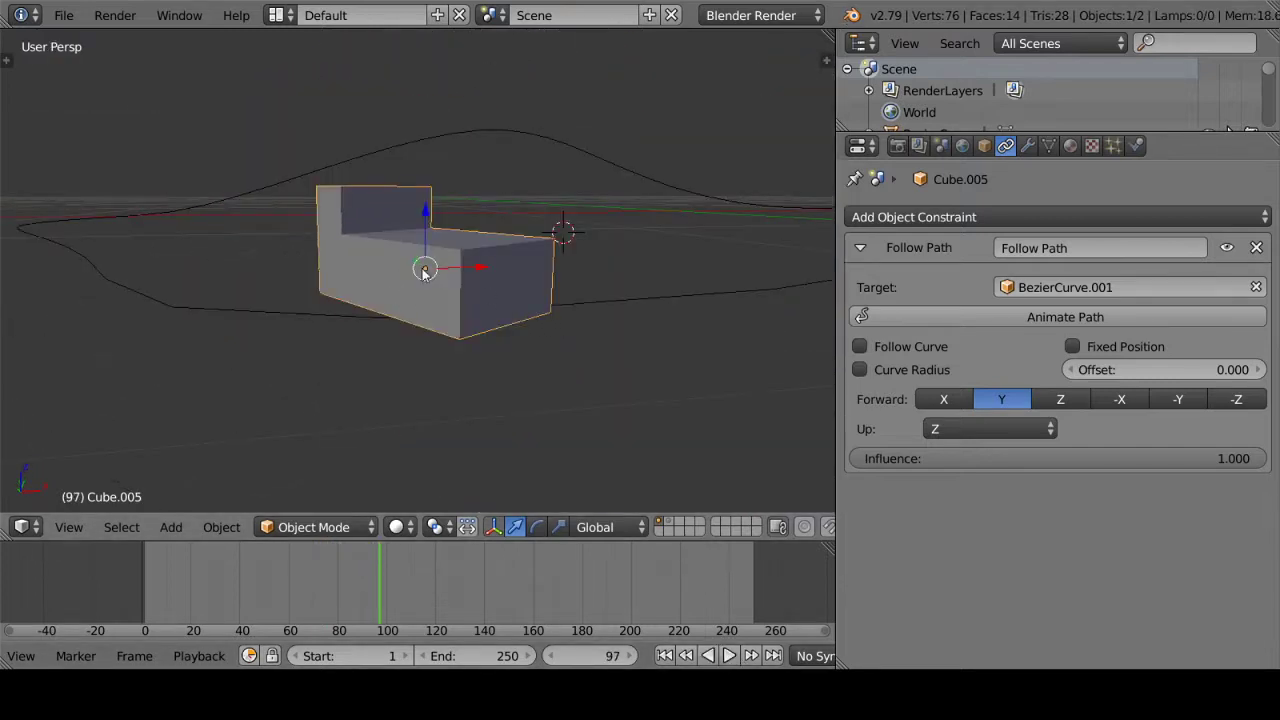
# Step: Rewind to frame 1 and enable Follow Curve so the cube turns with the track
pyautogui.click(665, 655)
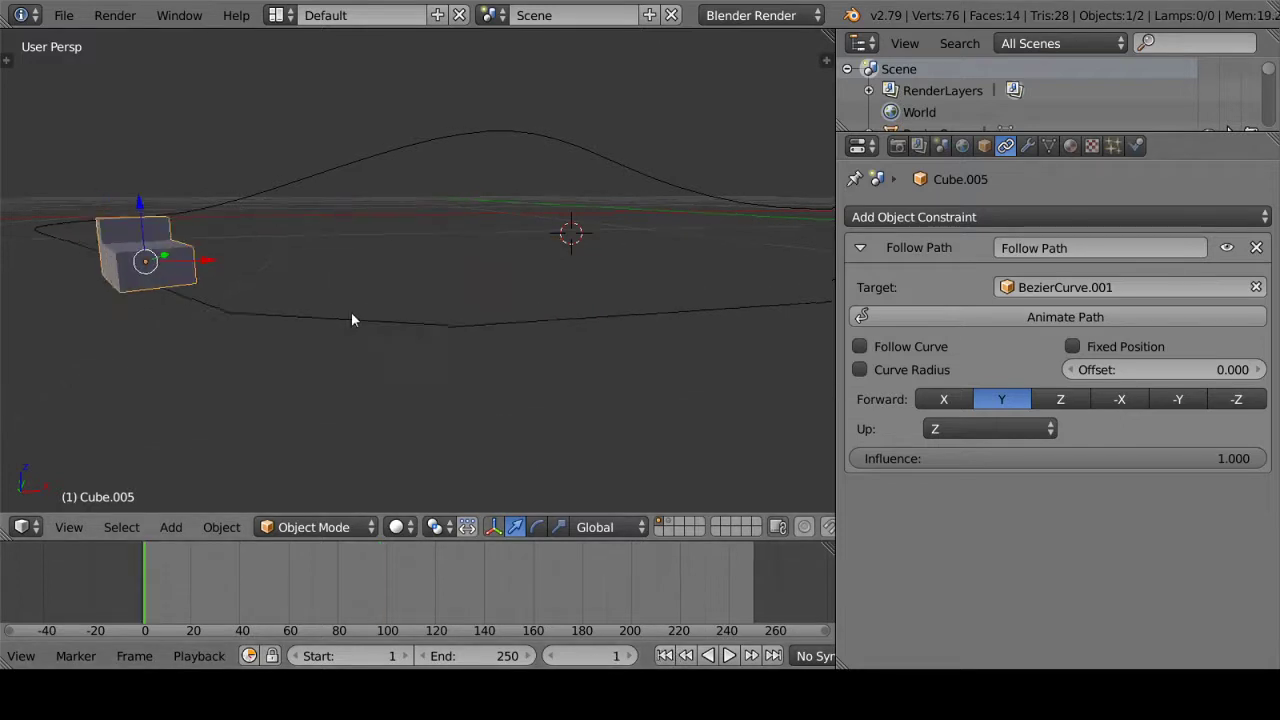
pyautogui.press('KP_Decimal')
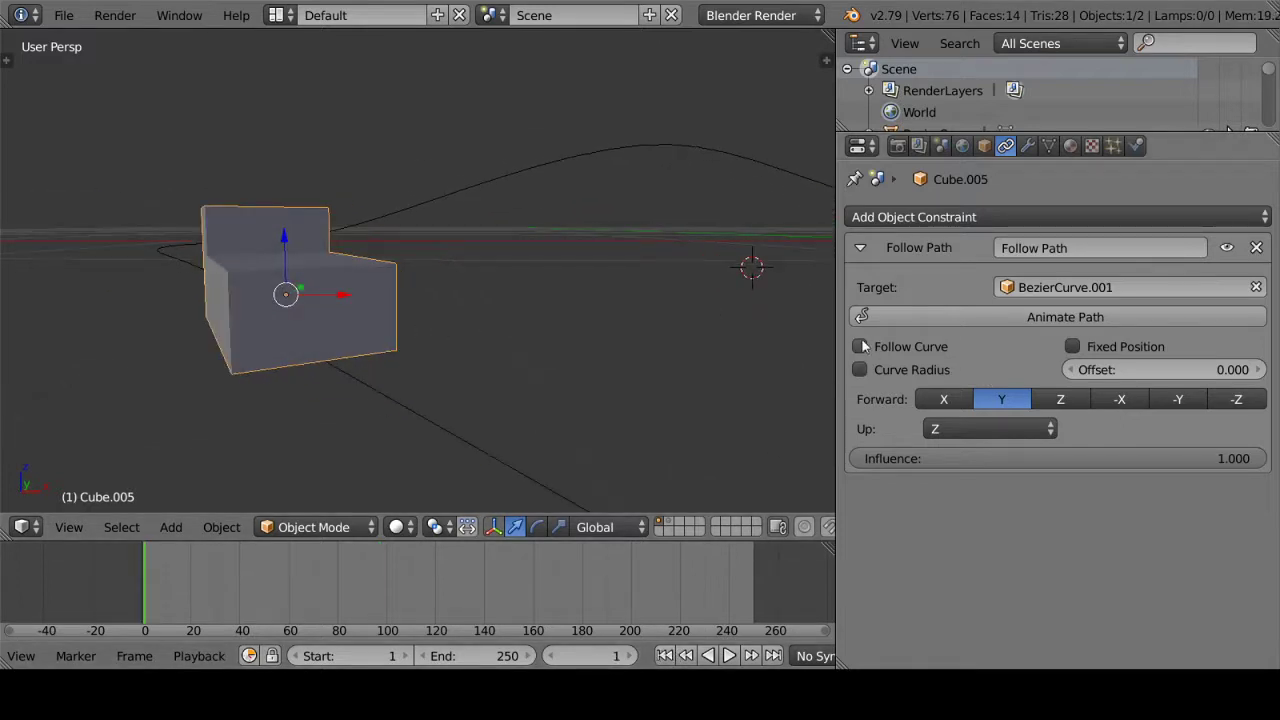
pyautogui.click(860, 346)
pyautogui.moveTo(420, 260); pyautogui.dragTo(320, 342, button='middle')
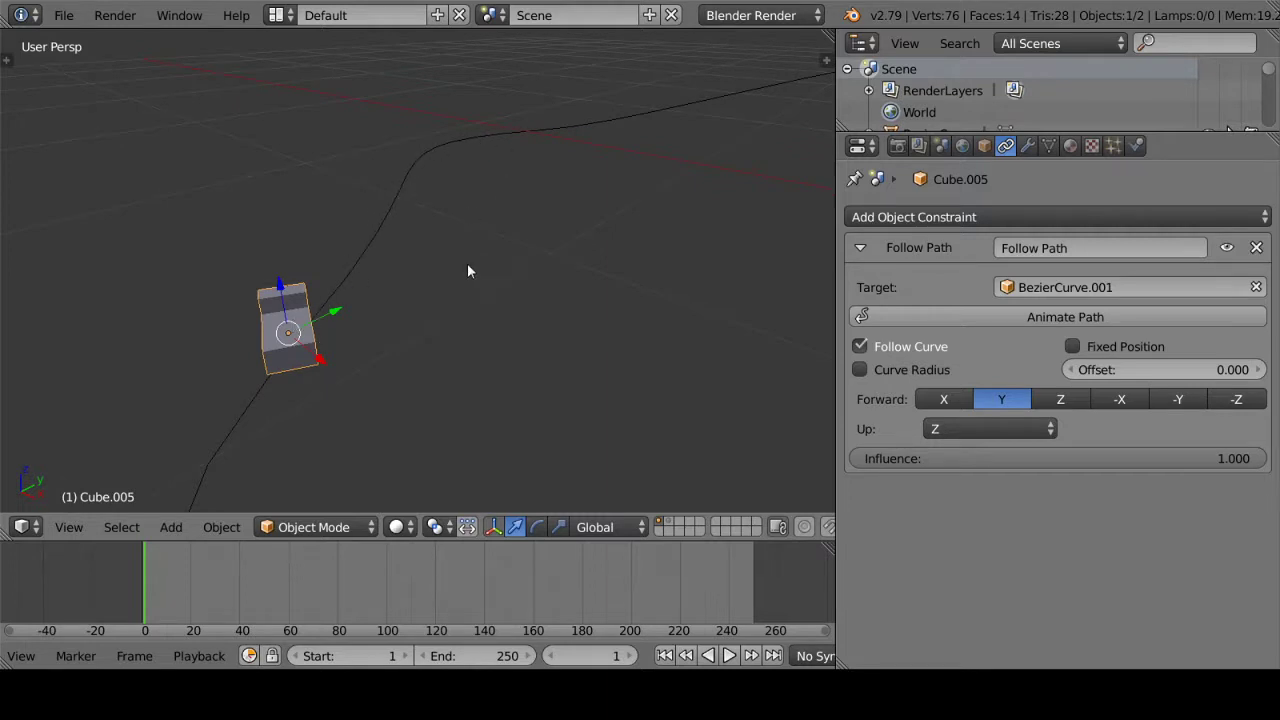
pyautogui.moveTo(467, 264)
pyautogui.mouseDown(button='middle')
pyautogui.moveTo(530, 249)
pyautogui.moveTo(524, 173)
pyautogui.mouseUp(button='middle')
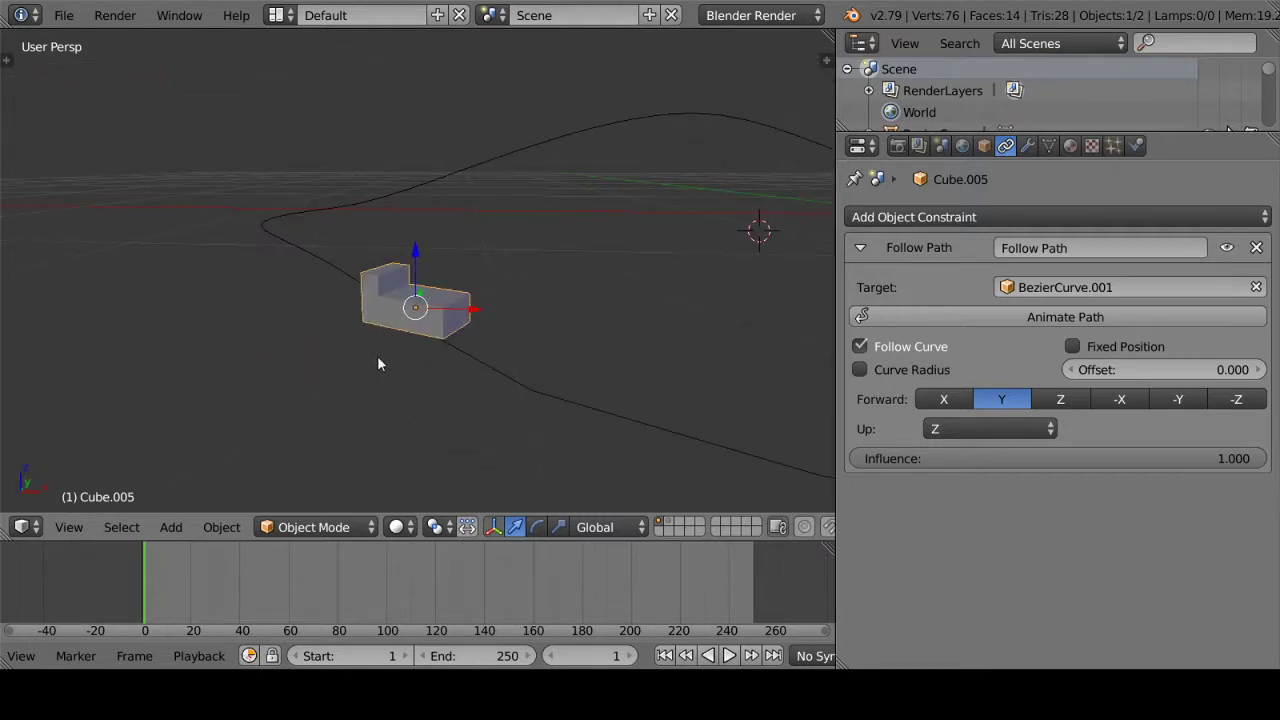
pyautogui.hotkey('shift', 'a')
# Step: Add a plane, scale it along X into a narrow strip and loop cut it centrally
pyautogui.click(430, 337)
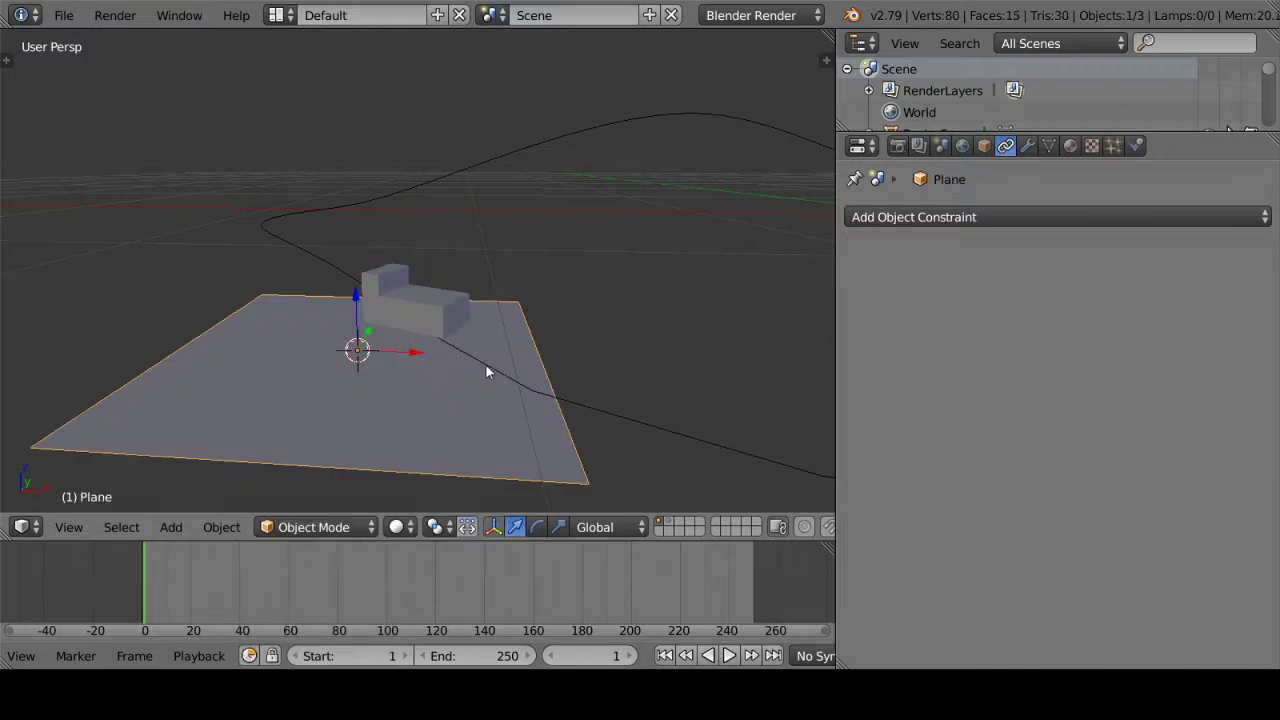
pyautogui.press('s')
pyautogui.press('x')
pyautogui.click(390, 360)
pyautogui.press('Tab')
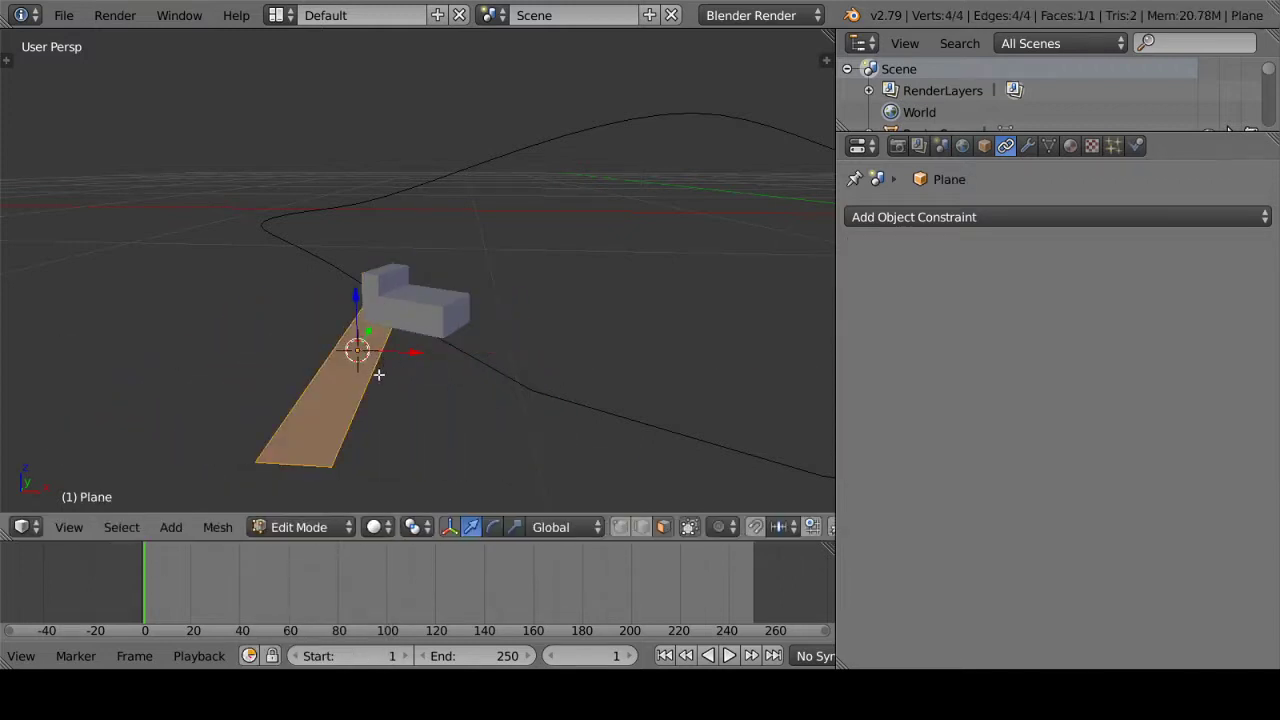
pyautogui.hotkey('ctrl', 'r')
pyautogui.click(378, 374)
pyautogui.rightClick(378, 374)
pyautogui.press('Tab')
# Step: Move the strip sideways along X and set its height along Z beside the track
pyautogui.press('g')
pyautogui.press('x')
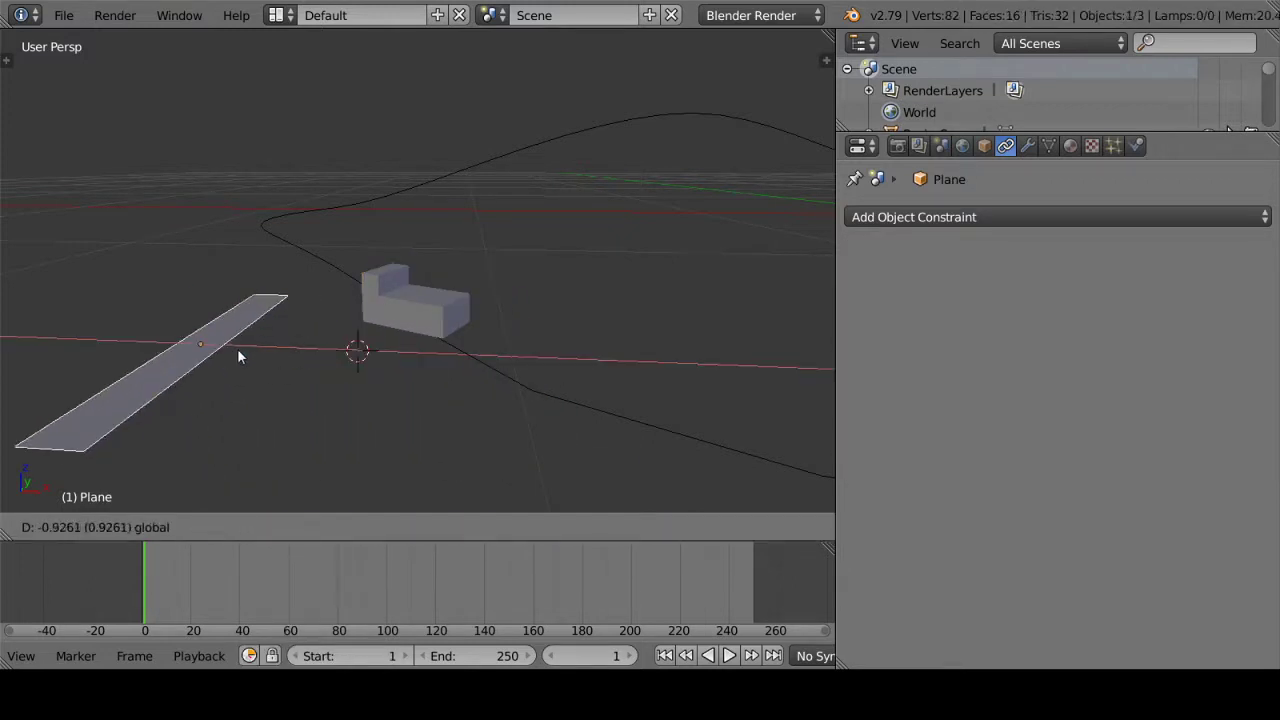
pyautogui.click(237, 348)
pyautogui.moveTo(246, 352); pyautogui.dragTo(251, 352, button='middle')
pyautogui.press('g')
pyautogui.press('x')
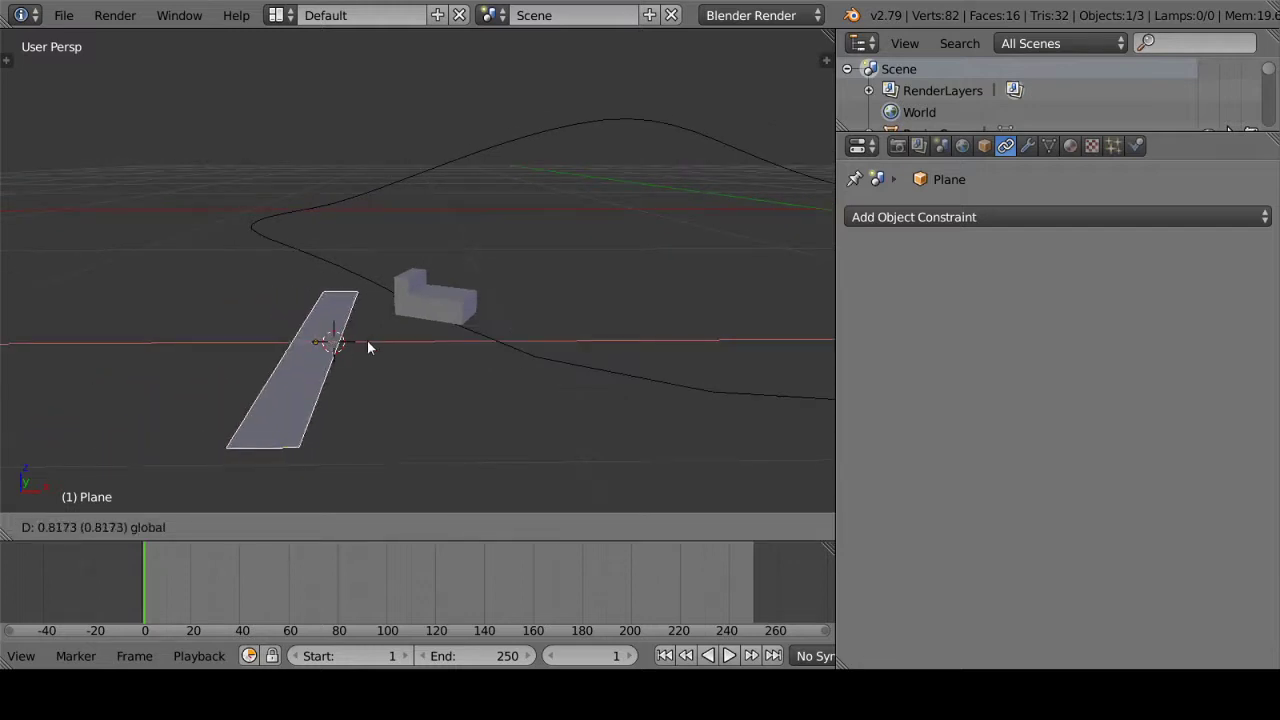
pyautogui.click(367, 340)
pyautogui.press('g')
pyautogui.press('z')
pyautogui.click(316, 239)
pyautogui.moveTo(316, 239); pyautogui.dragTo(376, 312, button='middle')
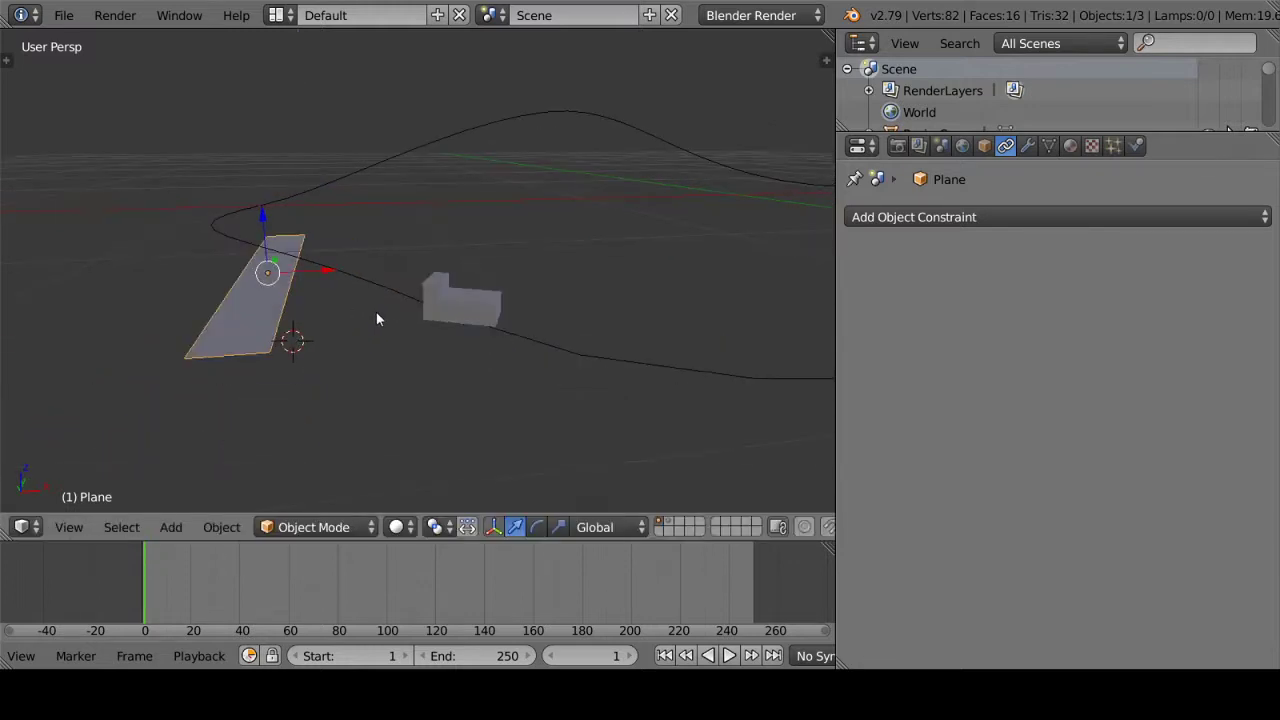
# Step: Turn Follow Curve off for Cube.005, play the animation and stop at frame 91
pyautogui.rightClick(468, 308)
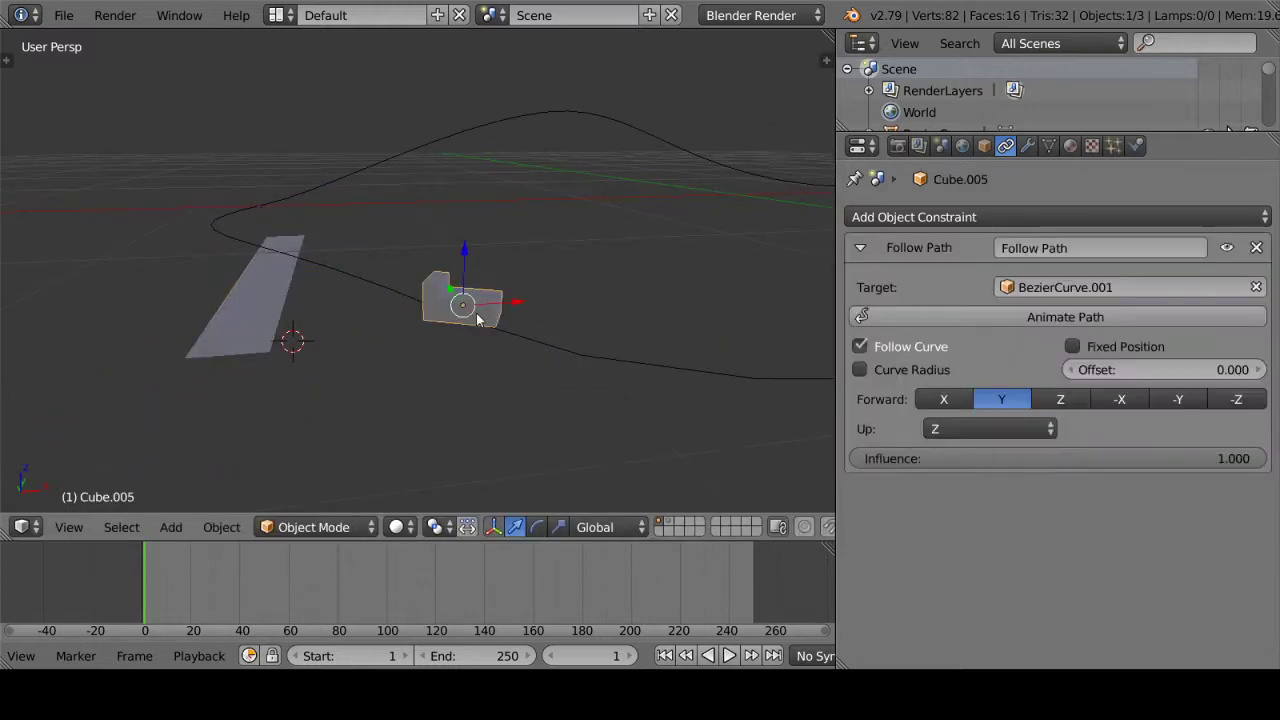
pyautogui.click(862, 344)
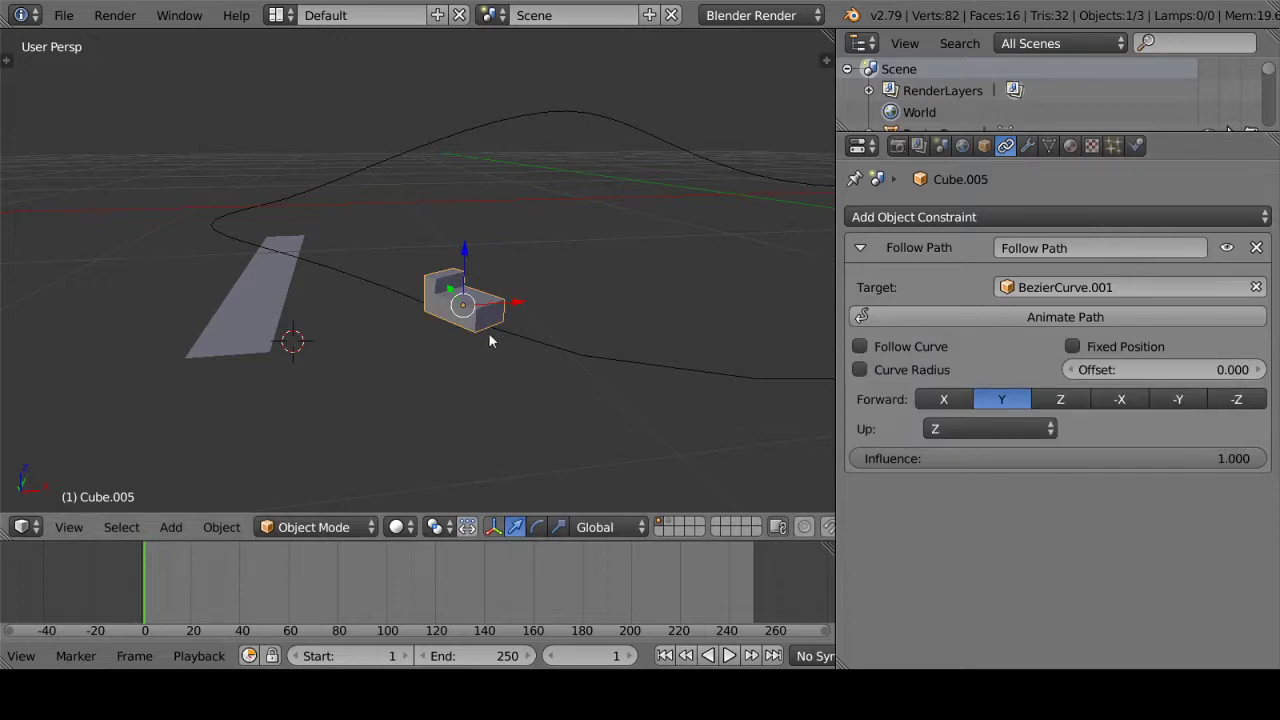
pyautogui.press('g')
pyautogui.press('z')
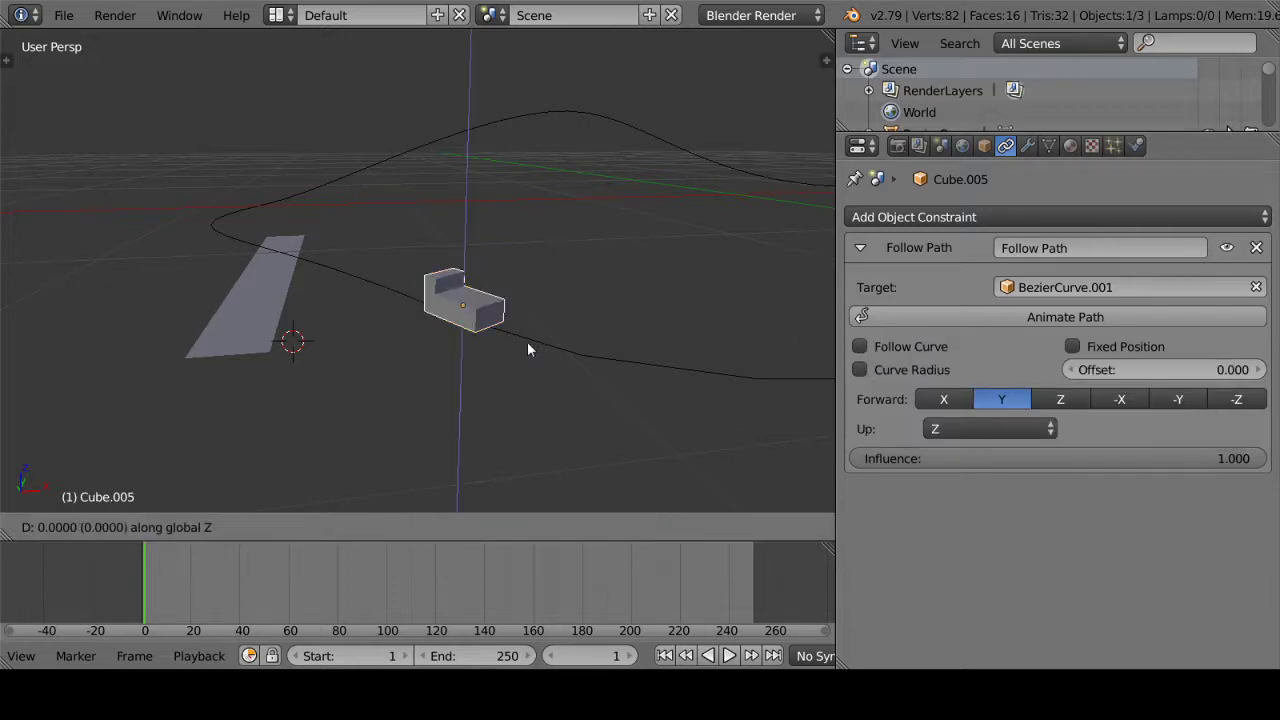
pyautogui.press('Escape')
pyautogui.click(727, 655)
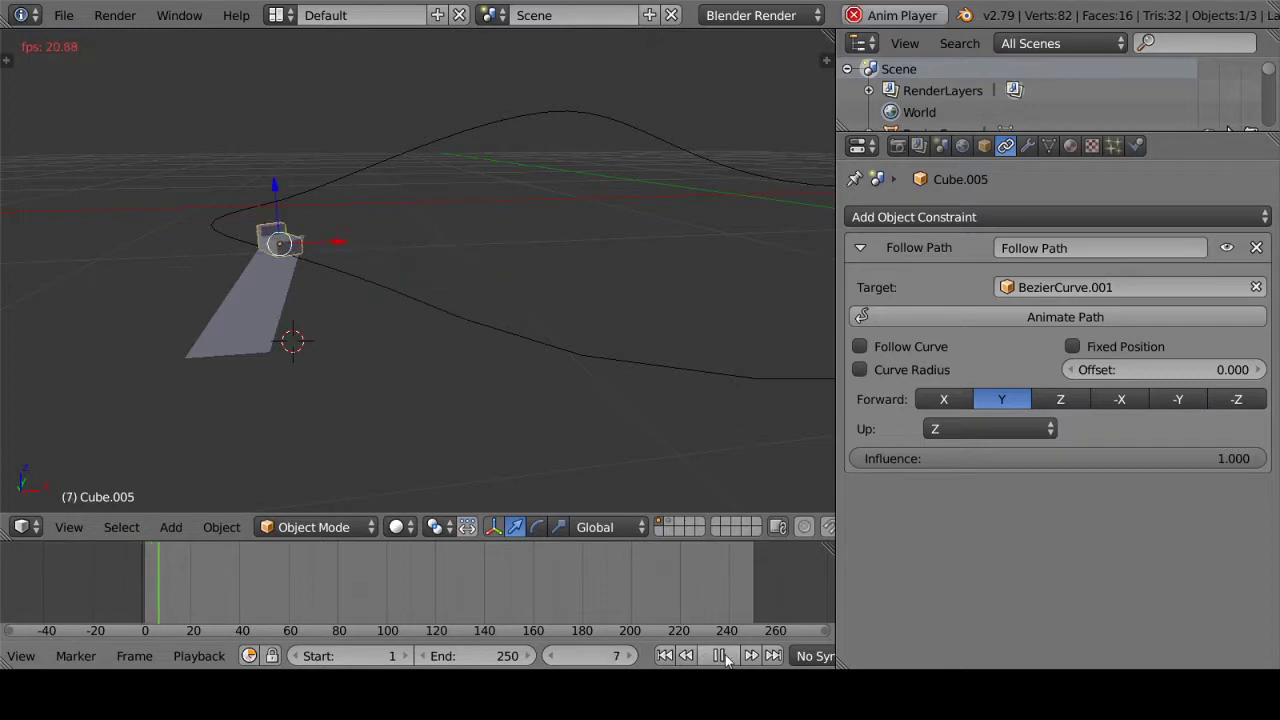
pyautogui.moveTo(671, 208); pyautogui.dragTo(541, 300, button='middle')
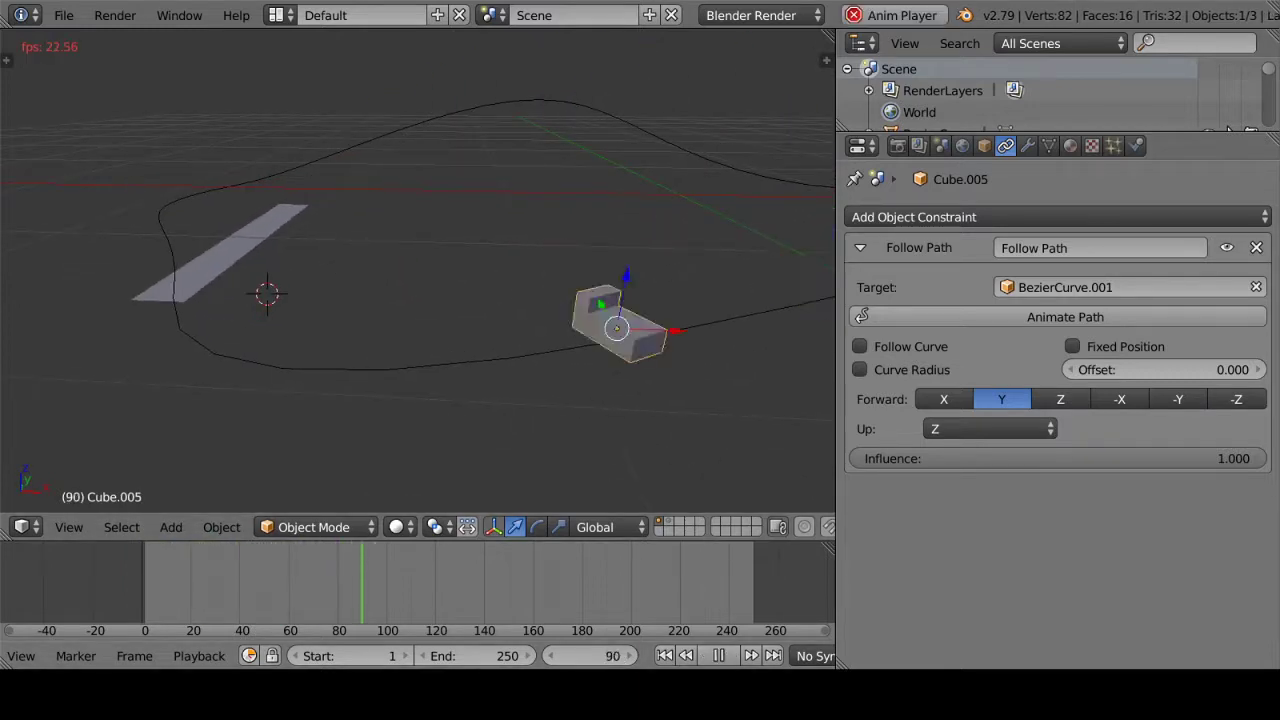
pyautogui.click(710, 655)
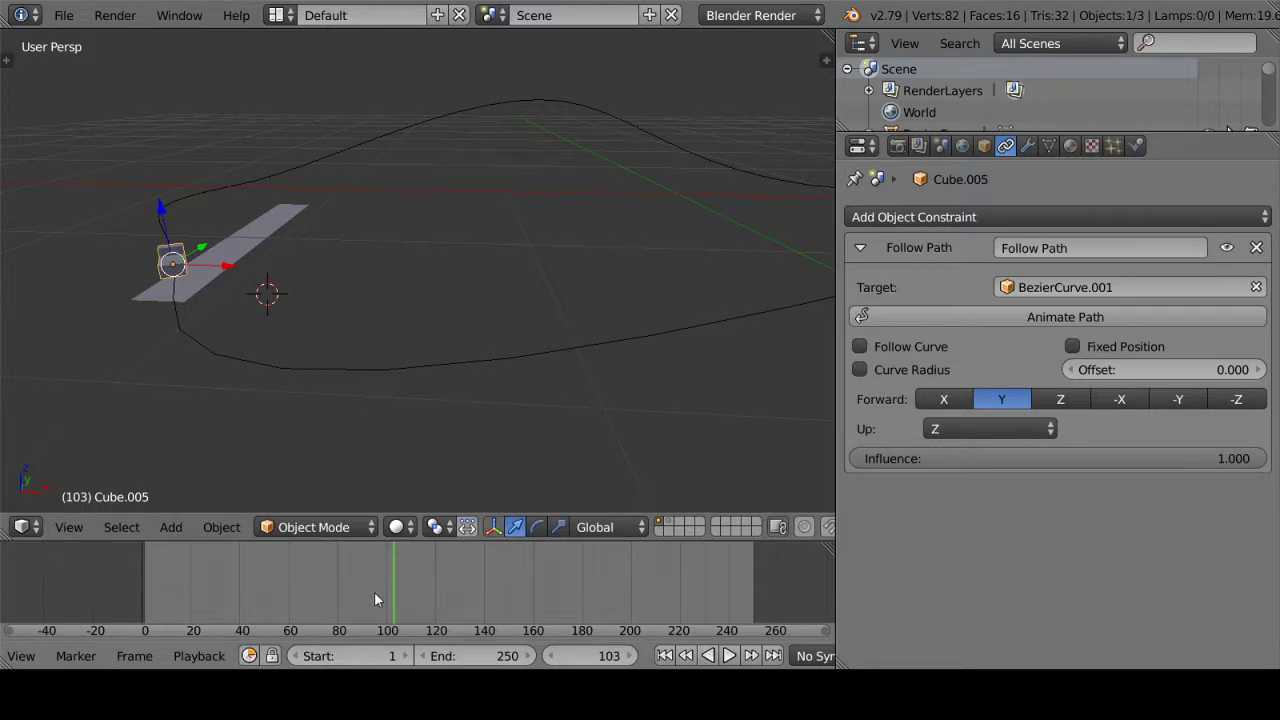
pyautogui.moveTo(375, 594); pyautogui.dragTo(365, 594)
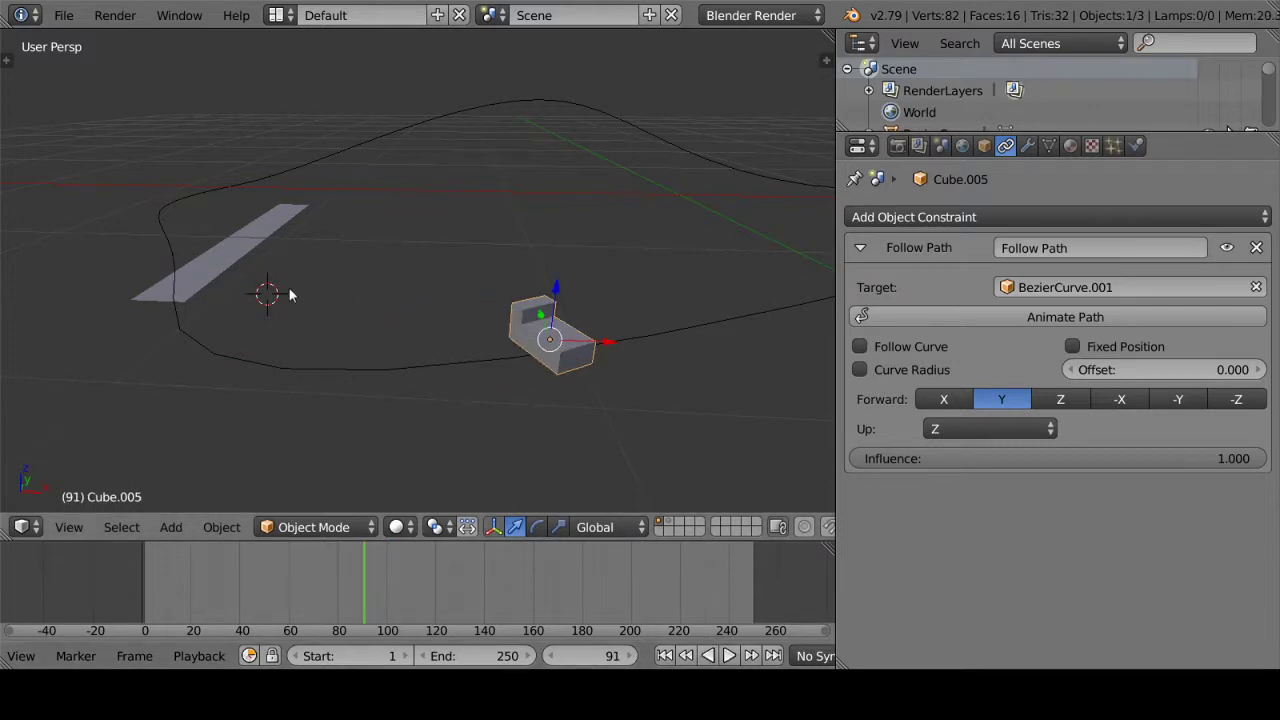
# Step: Rotate the plane strip about the Y axis in Edit Mode
pyautogui.rightClick(262, 259)
pyautogui.press('Tab')
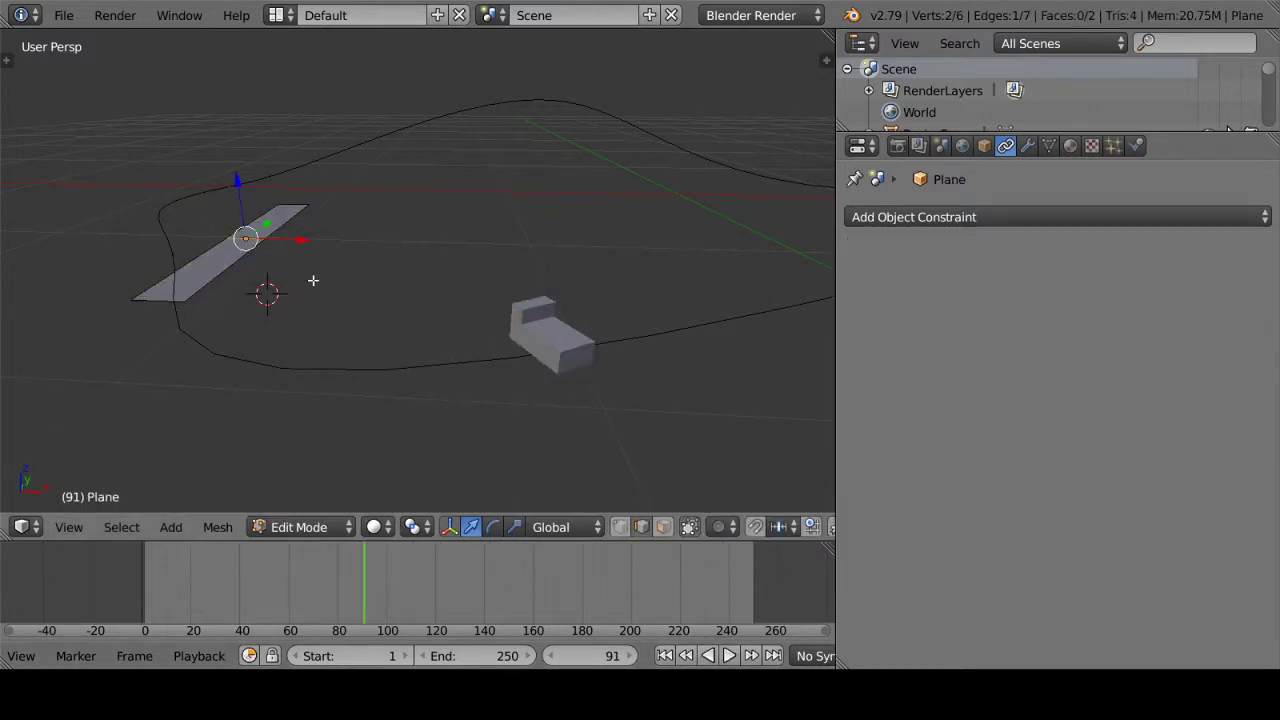
pyautogui.press('r')
pyautogui.press('x')
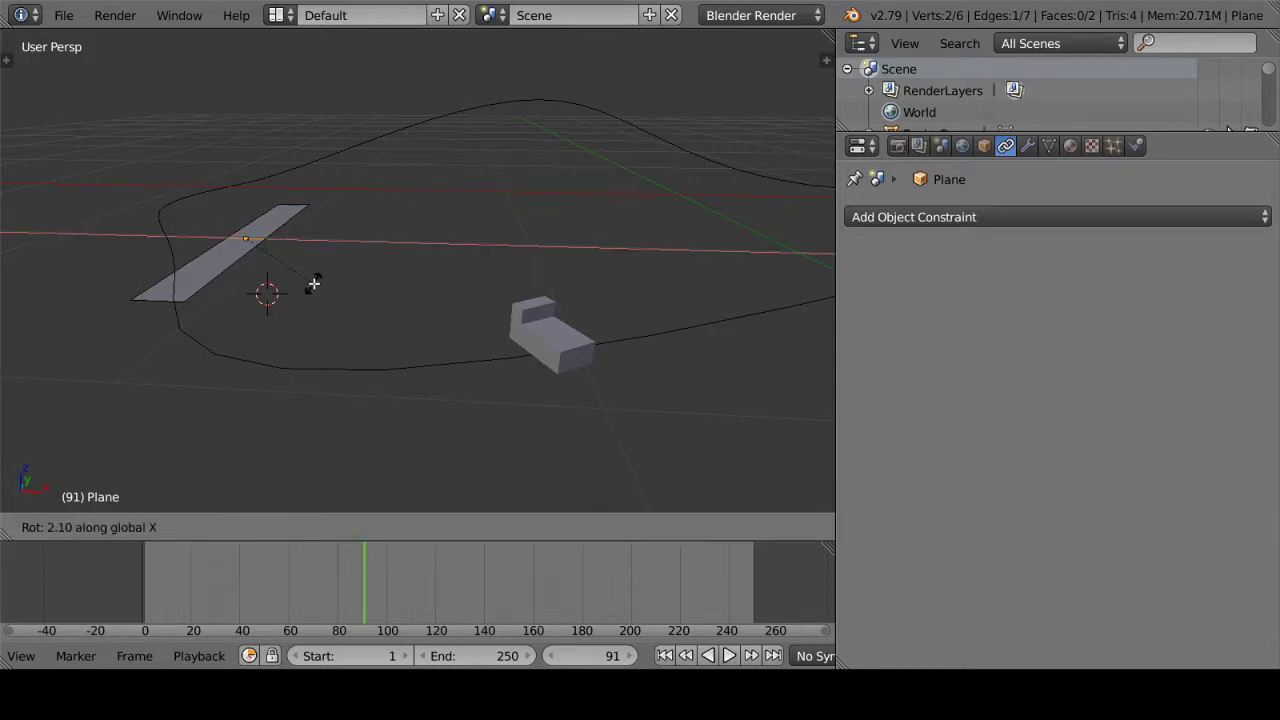
pyautogui.press('y')
pyautogui.click(315, 399)
pyautogui.press('Tab')
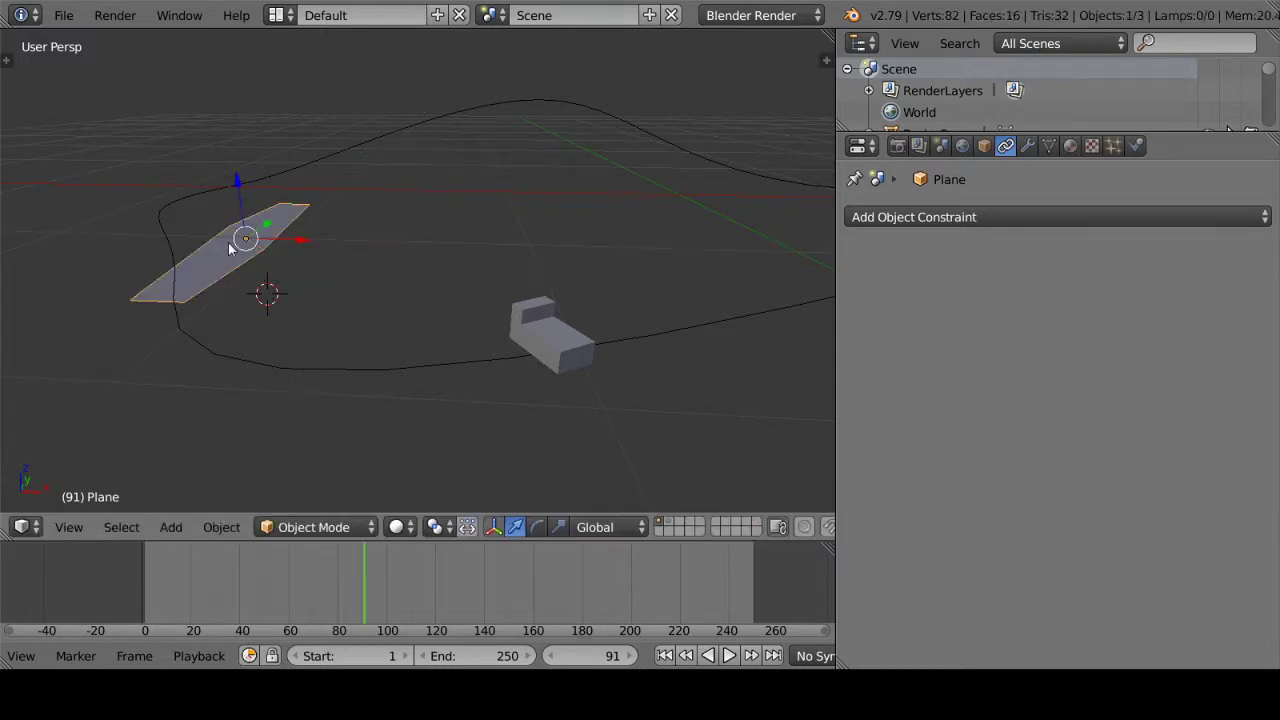
# Step: Raise the strip along Z and add a centred loop cut to it
pyautogui.moveTo(228, 242)
pyautogui.mouseDown(button='middle')
pyautogui.moveTo(267, 247)
pyautogui.moveTo(366, 302)
pyautogui.moveTo(333, 272)
pyautogui.moveTo(271, 266)
pyautogui.moveTo(300, 240)
pyautogui.mouseUp(button='middle')
pyautogui.press('g')
pyautogui.press('z')
pyautogui.click(348, 189)
pyautogui.moveTo(348, 189)
pyautogui.mouseDown(button='middle')
pyautogui.moveTo(343, 209)
pyautogui.moveTo(371, 206)
pyautogui.moveTo(354, 371)
pyautogui.moveTo(343, 313)
pyautogui.moveTo(358, 267)
pyautogui.moveTo(345, 330)
pyautogui.moveTo(314, 289)
pyautogui.moveTo(299, 314)
pyautogui.moveTo(437, 331)
pyautogui.mouseUp(button='middle')
pyautogui.press('Tab')
pyautogui.hotkey('ctrl', 'r')
pyautogui.click(349, 324)
pyautogui.rightClick(349, 324)
pyautogui.press('Tab')
# Step: Delete the plane, re-enable Follow Curve on Cube.005 and rewind to frame 1
pyautogui.press('Delete')
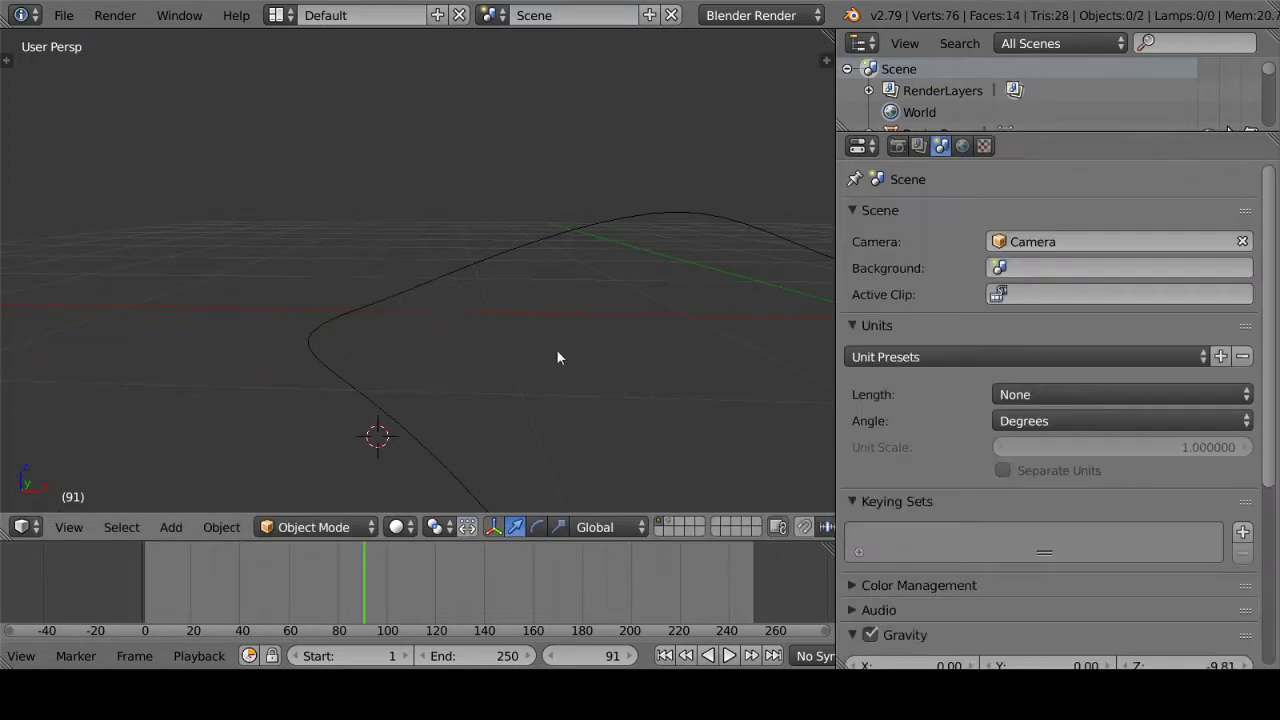
pyautogui.moveTo(556, 349)
pyautogui.mouseDown(button='middle')
pyautogui.moveTo(588, 372)
pyautogui.moveTo(553, 374)
pyautogui.mouseUp(button='middle')
pyautogui.rightClick(617, 470)
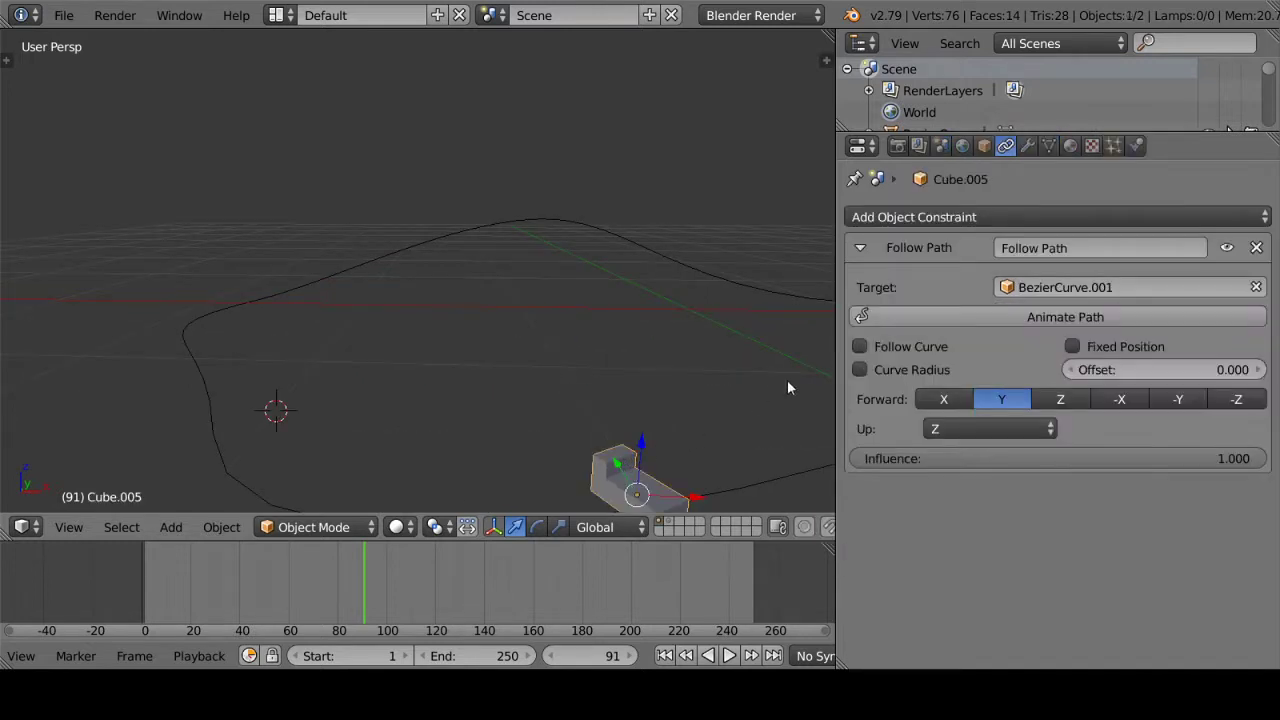
pyautogui.click(859, 346)
pyautogui.moveTo(571, 329); pyautogui.dragTo(500, 400, button='middle')
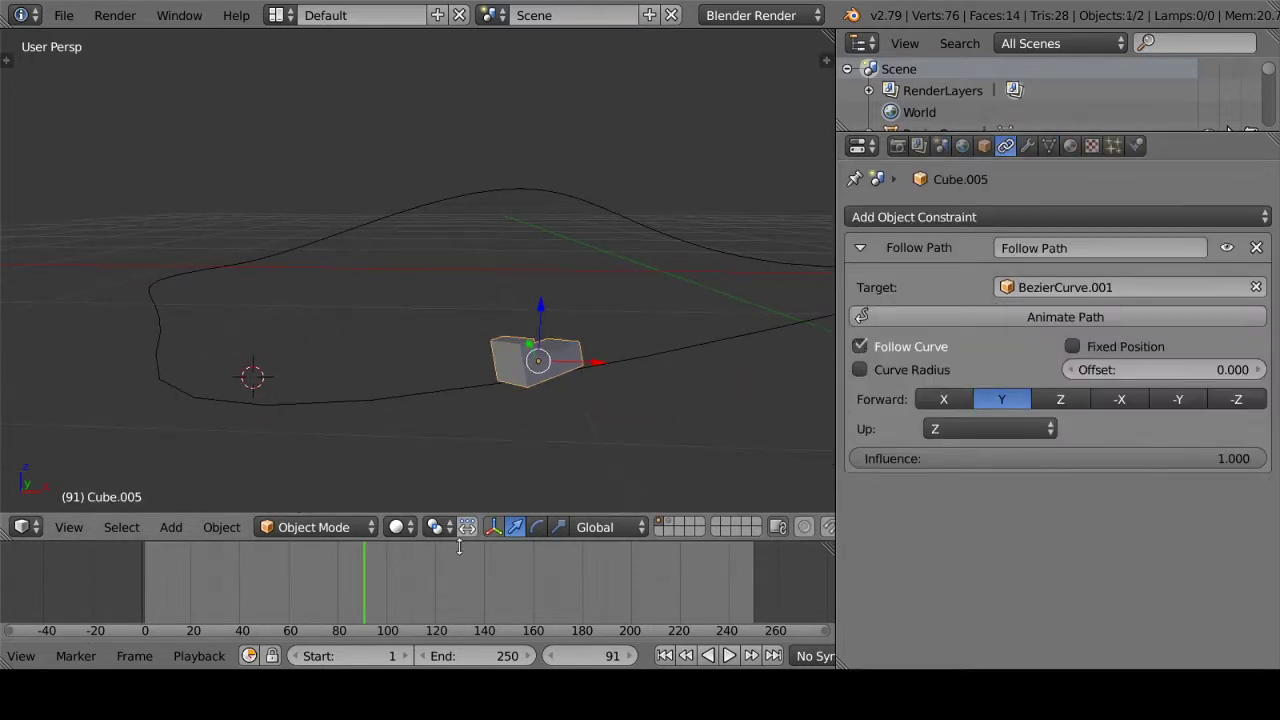
pyautogui.hotkey('shift', 'Left')
pyautogui.moveTo(350, 420)
pyautogui.mouseDown(button='middle')
pyautogui.moveTo(401, 364)
pyautogui.moveTo(490, 394)
pyautogui.moveTo(427, 440)
pyautogui.moveTo(300, 320)
pyautogui.mouseUp(button='middle')
# Step: Rotate a handle on BezierCurve.001 in Edit Mode, then return to Object Mode and reselect Cube.005
pyautogui.rightClick(300, 320)
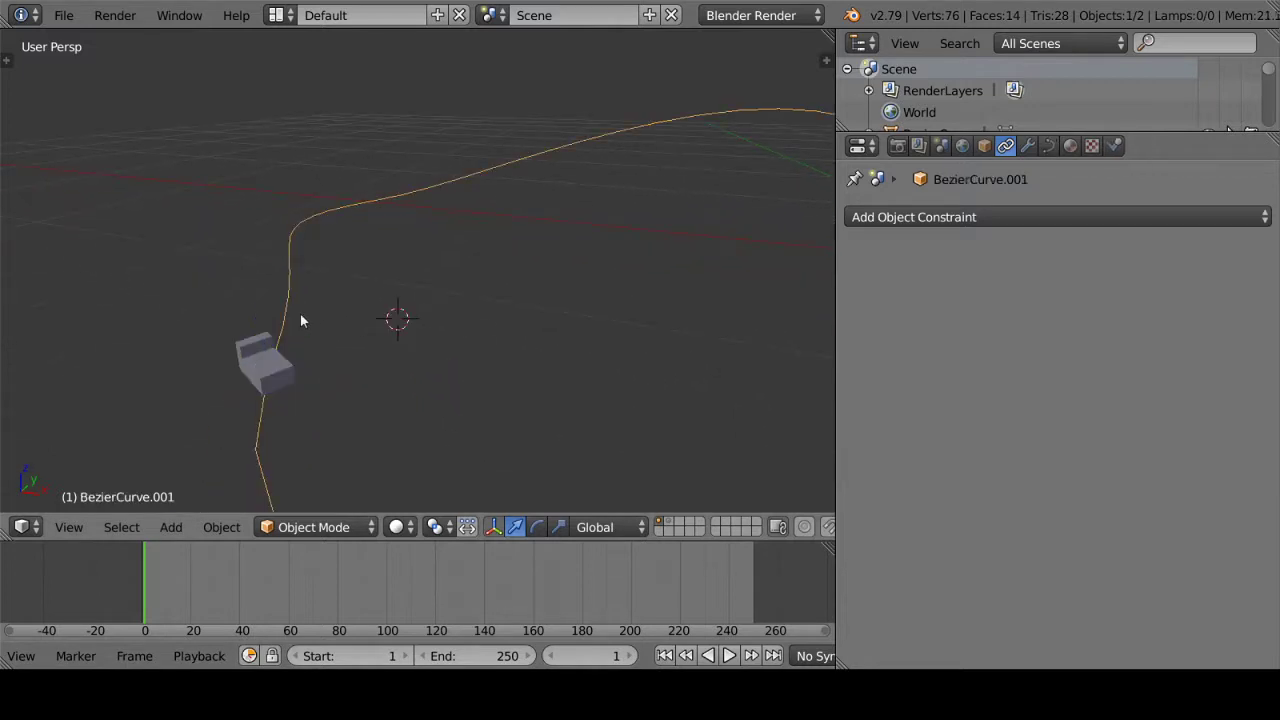
pyautogui.press('Tab')
pyautogui.press('r')
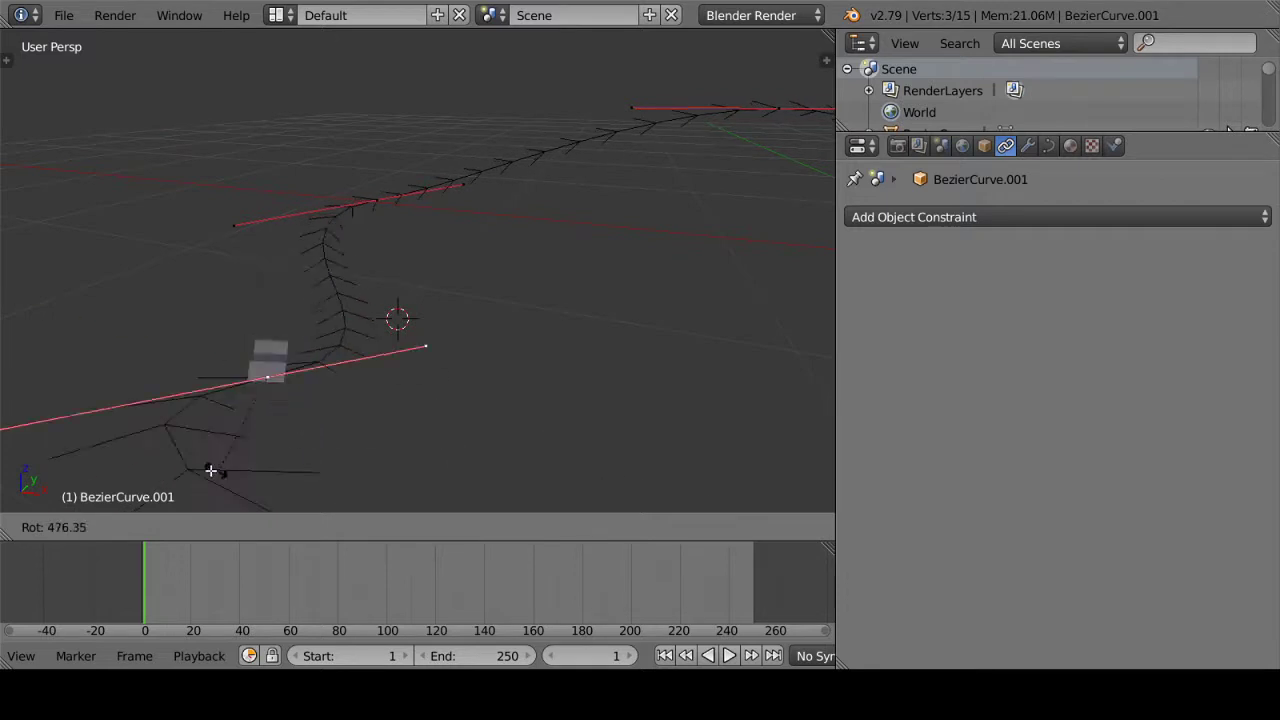
pyautogui.click(350, 307)
pyautogui.press('Tab')
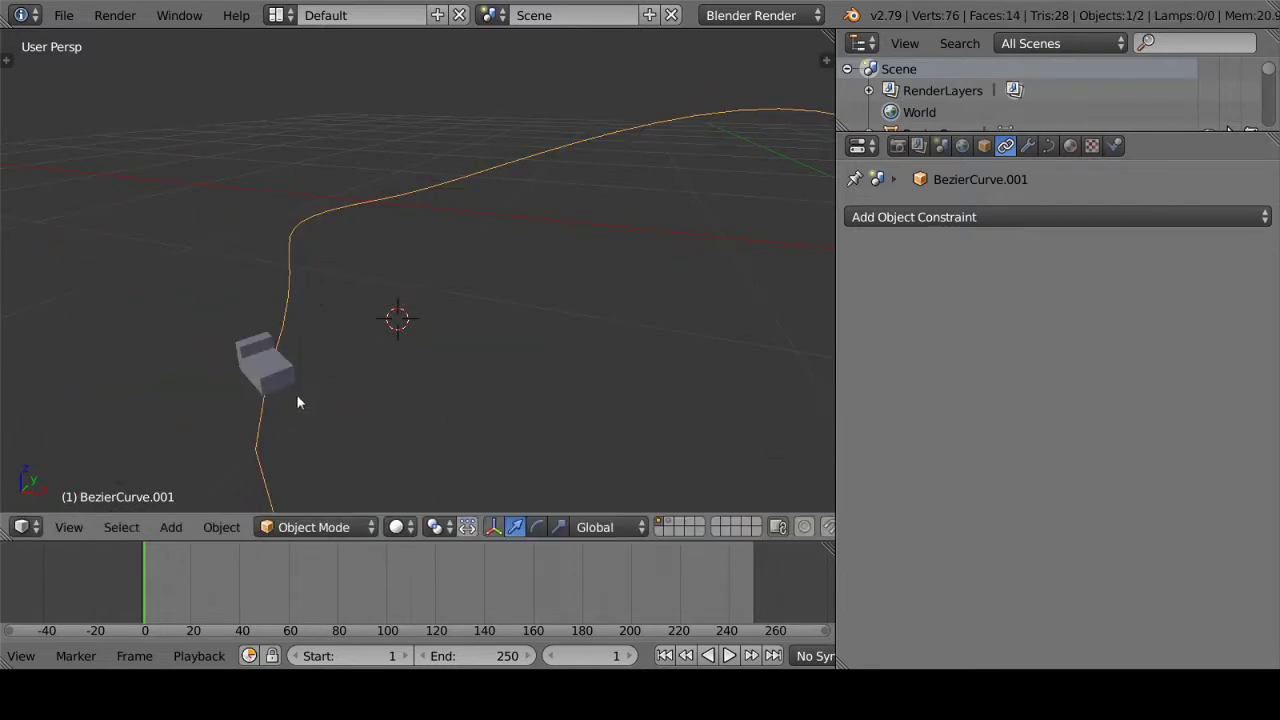
pyautogui.rightClick(290, 385)
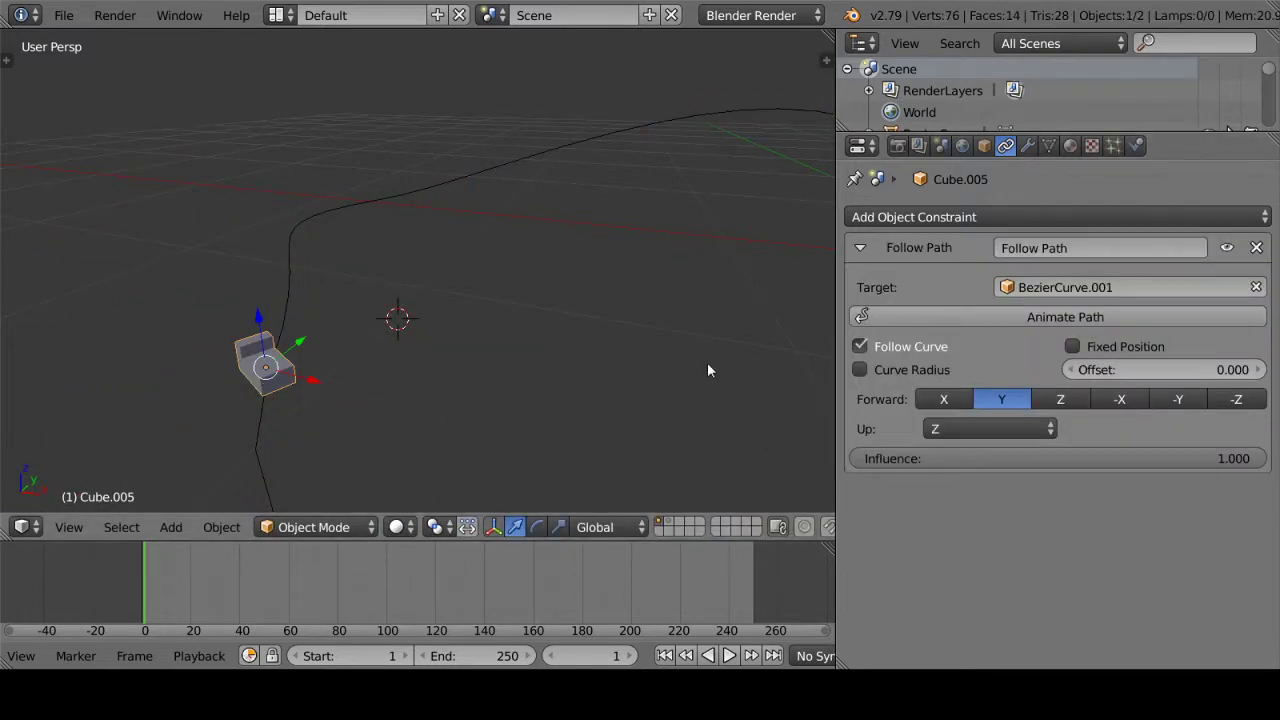
# Step: From top view, rotate the cart cube about -33° around Z to align it with the track, then play
pyautogui.press('KP_7')
pyautogui.scroll(1, 617, 175)
pyautogui.scroll(2, 617, 175)
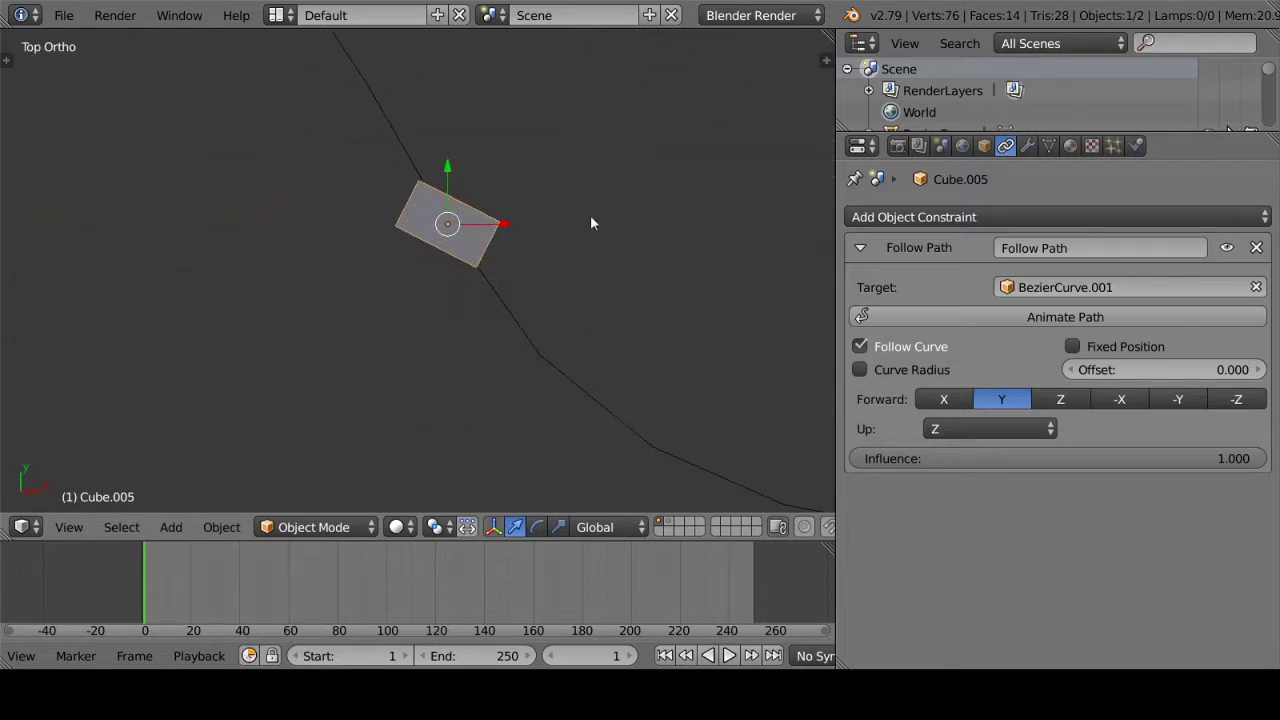
pyautogui.scroll(1, 590, 215)
pyautogui.scroll(1, 539, 314)
pyautogui.keyDown('shift'); pyautogui.moveTo(515, 353); pyautogui.dragTo(536, 305, button='middle'); pyautogui.keyUp('shift')
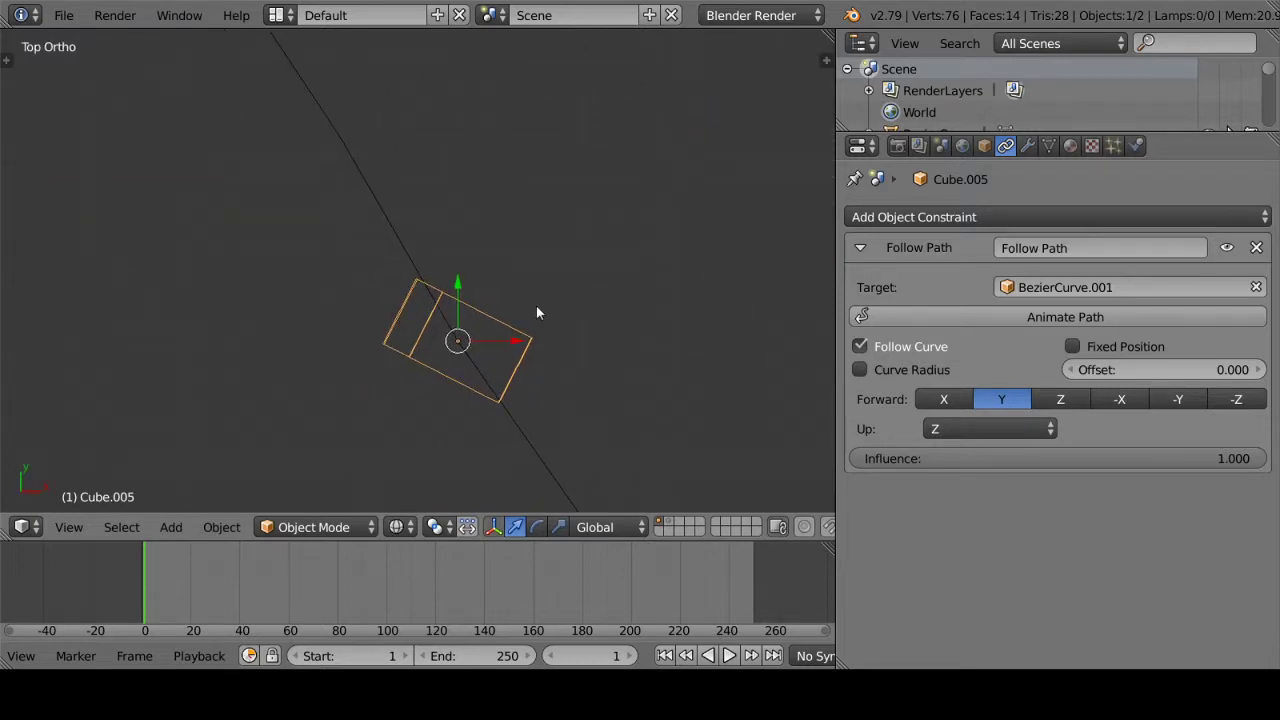
pyautogui.press('r')
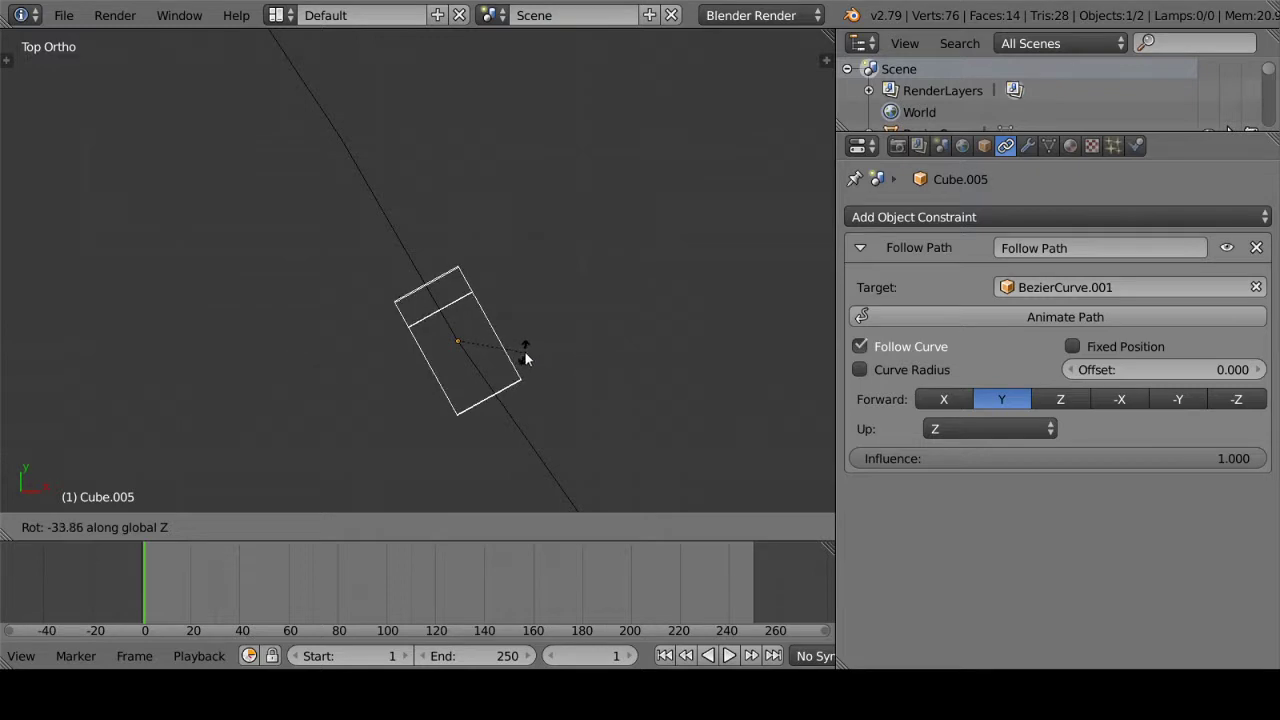
pyautogui.click(524, 350)
pyautogui.moveTo(522, 348)
pyautogui.mouseDown(button='middle')
pyautogui.moveTo(536, 321)
pyautogui.moveTo(494, 229)
pyautogui.moveTo(486, 243)
pyautogui.moveTo(534, 263)
pyautogui.moveTo(397, 297)
pyautogui.moveTo(474, 321)
pyautogui.mouseUp(button='middle')
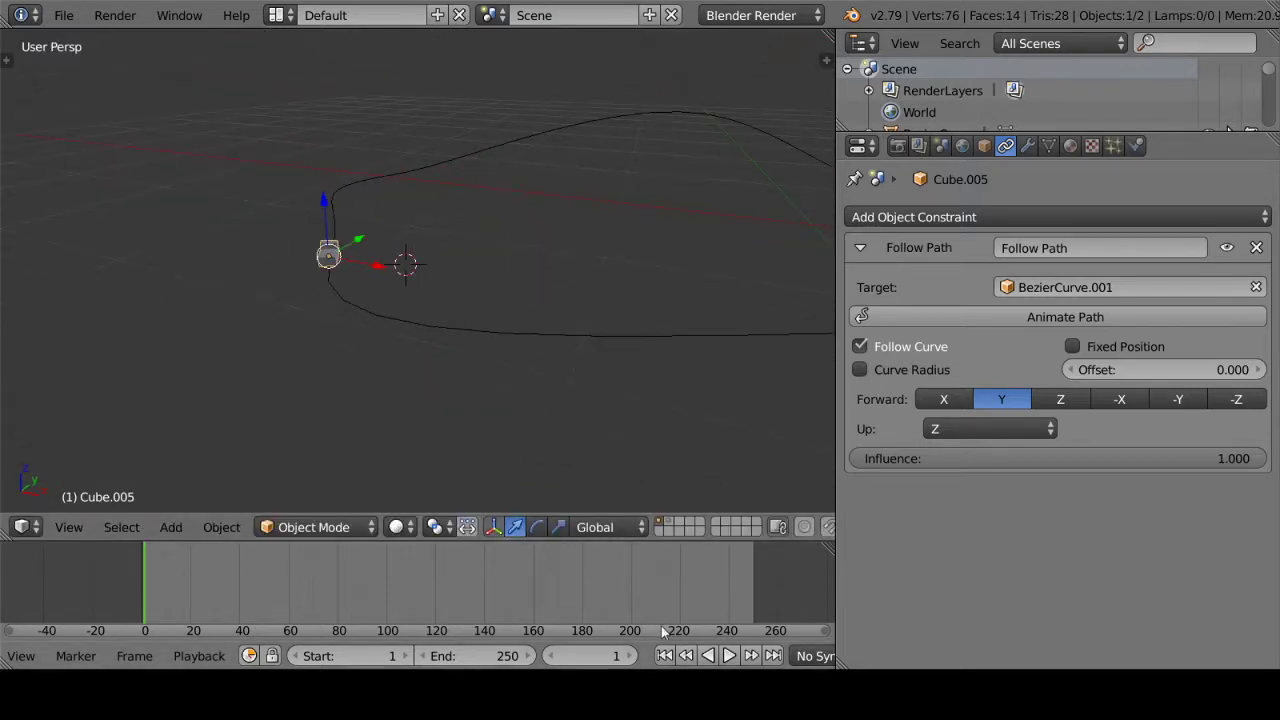
pyautogui.hotkey('alt', 'a')
# Step: Watch the cube ride the track, stopping and resuming playback, then rewind to frame 1
pyautogui.moveTo(644, 365)
pyautogui.mouseDown(button='middle')
pyautogui.moveTo(439, 350)
pyautogui.moveTo(527, 324)
pyautogui.moveTo(484, 309)
pyautogui.moveTo(428, 308)
pyautogui.moveTo(440, 330)
pyautogui.mouseUp(button='middle')
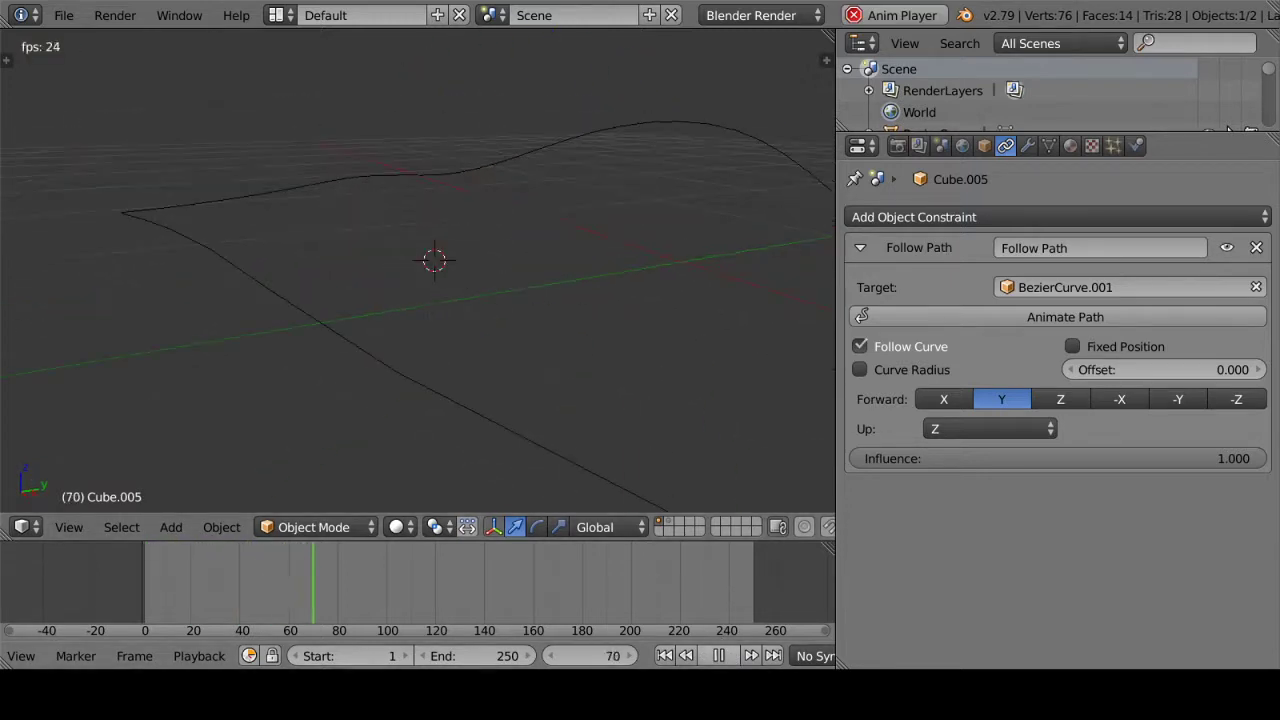
pyautogui.click(718, 655)
pyautogui.moveTo(282, 247)
pyautogui.mouseDown(button='middle')
pyautogui.moveTo(354, 248)
pyautogui.moveTo(277, 251)
pyautogui.mouseUp(button='middle')
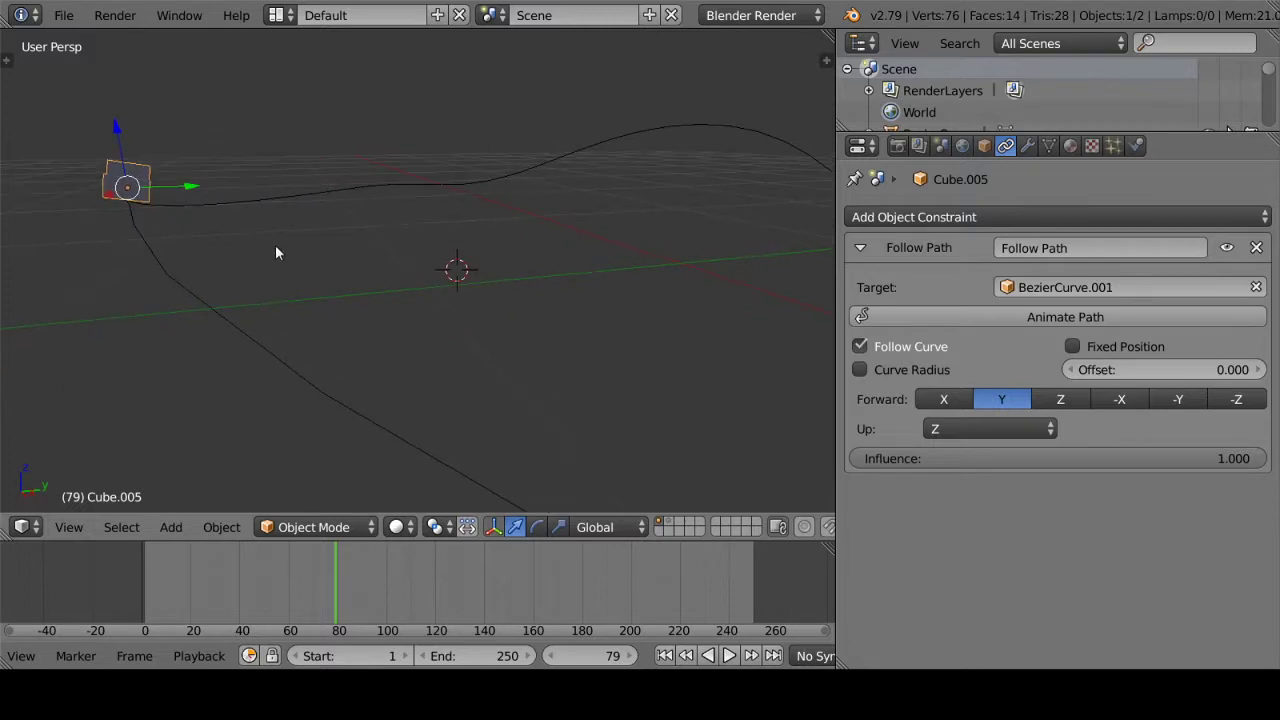
pyautogui.click(730, 655)
pyautogui.click(707, 656)
pyautogui.click(663, 656)
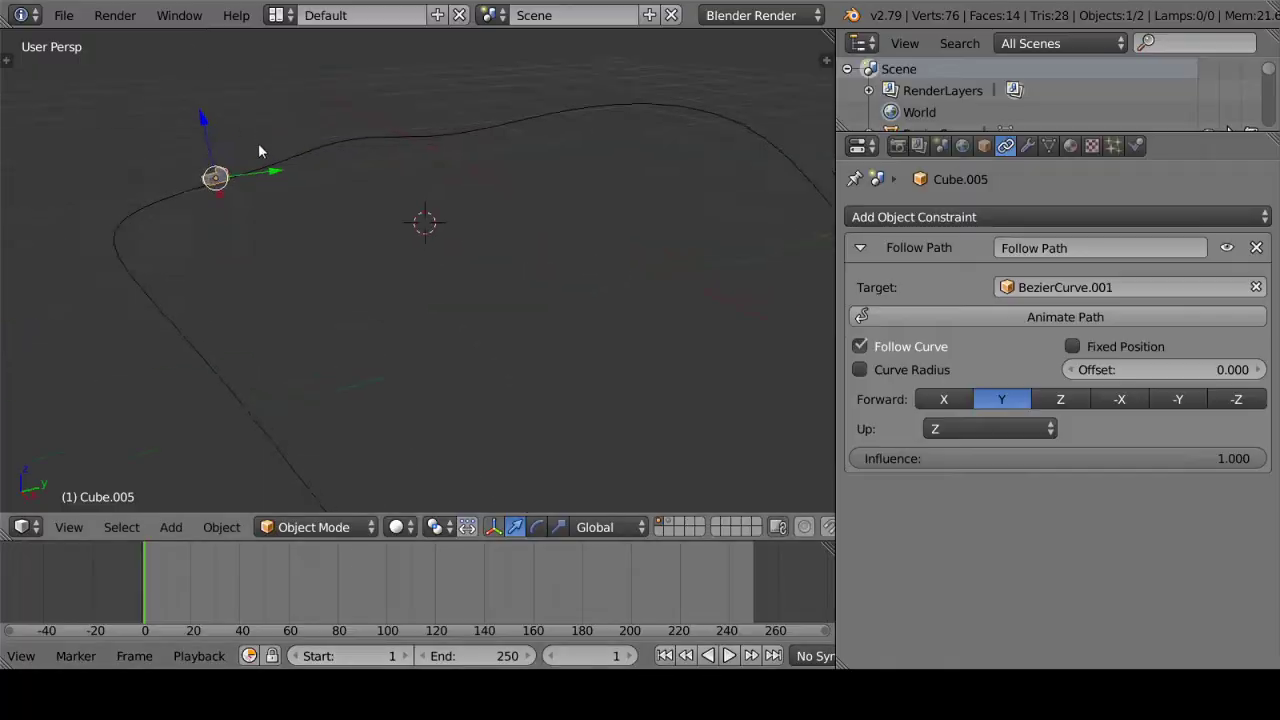
# Step: Orbit around the track and select the Bezier track curve
pyautogui.moveTo(258, 143)
pyautogui.mouseDown(button='middle')
pyautogui.moveTo(324, 210)
pyautogui.moveTo(517, 202)
pyautogui.moveTo(426, 195)
pyautogui.moveTo(437, 157)
pyautogui.moveTo(432, 240)
pyautogui.mouseUp(button='middle')
pyautogui.moveTo(382, 293)
pyautogui.mouseDown(button='middle')
pyautogui.moveTo(370, 335)
pyautogui.moveTo(634, 286)
pyautogui.moveTo(449, 194)
pyautogui.moveTo(426, 194)
pyautogui.moveTo(526, 253)
pyautogui.moveTo(409, 194)
pyautogui.moveTo(500, 157)
pyautogui.moveTo(577, 160)
pyautogui.moveTo(493, 201)
pyautogui.moveTo(349, 160)
pyautogui.moveTo(392, 227)
pyautogui.mouseUp(button='middle')
pyautogui.rightClick(385, 400)
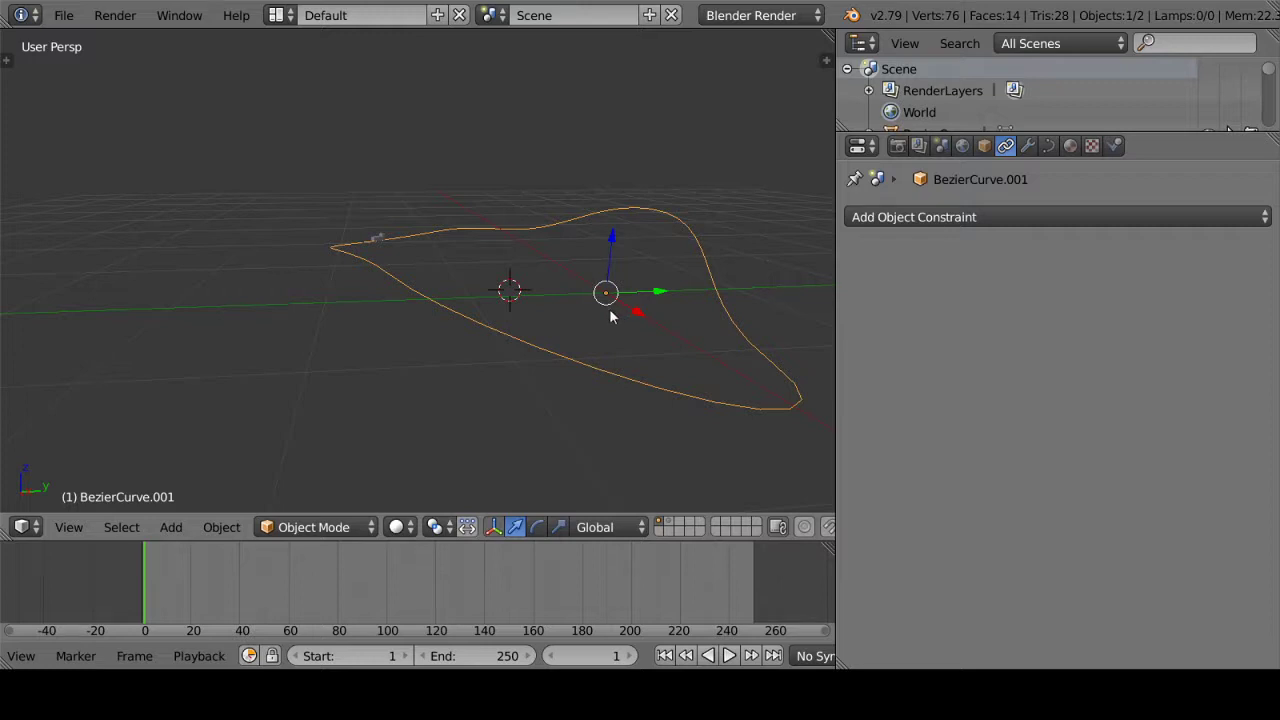
# Step: Orbit and zoom around the closed track curve, ending on a low edge-on view
pyautogui.moveTo(446, 306); pyautogui.dragTo(509, 349, button='middle')
pyautogui.scroll(3, 465, 301)
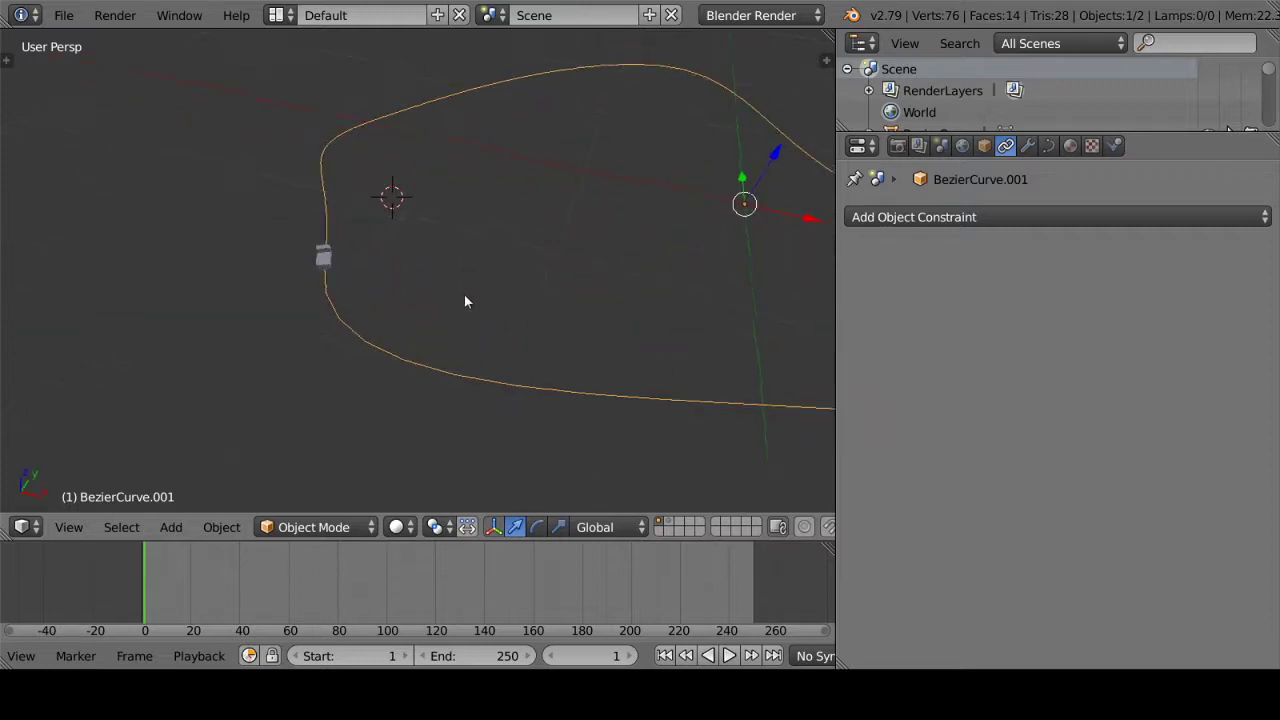
pyautogui.moveTo(465, 301); pyautogui.dragTo(389, 256, button='middle')
pyautogui.scroll(-3, 590, 282)
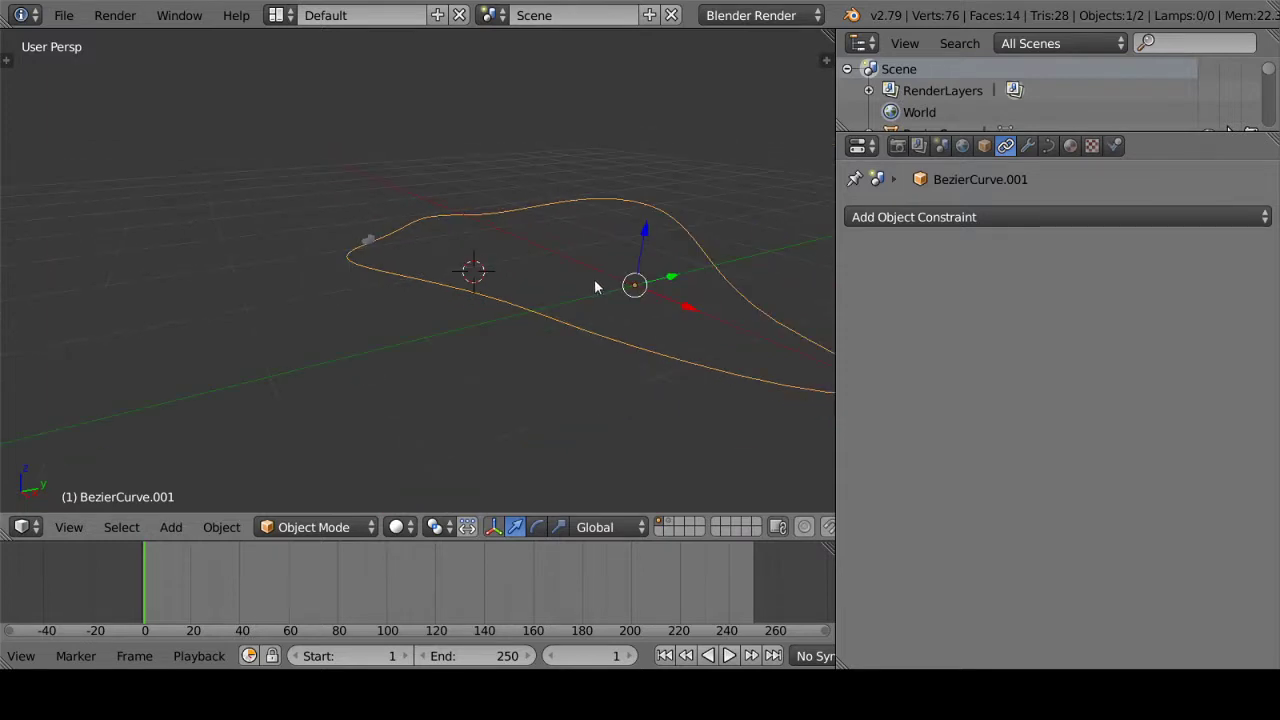
pyautogui.moveTo(594, 279)
pyautogui.mouseDown(button='middle')
pyautogui.moveTo(497, 243)
pyautogui.moveTo(434, 263)
pyautogui.moveTo(264, 222)
pyautogui.moveTo(366, 254)
pyautogui.moveTo(460, 260)
pyautogui.moveTo(426, 254)
pyautogui.moveTo(400, 270)
pyautogui.mouseUp(button='middle')
# Step: Reselect the cart cube and show the Tool Shelf's Animation tab, passing through Tools, Create and Relations
pyautogui.rightClick(385, 284)
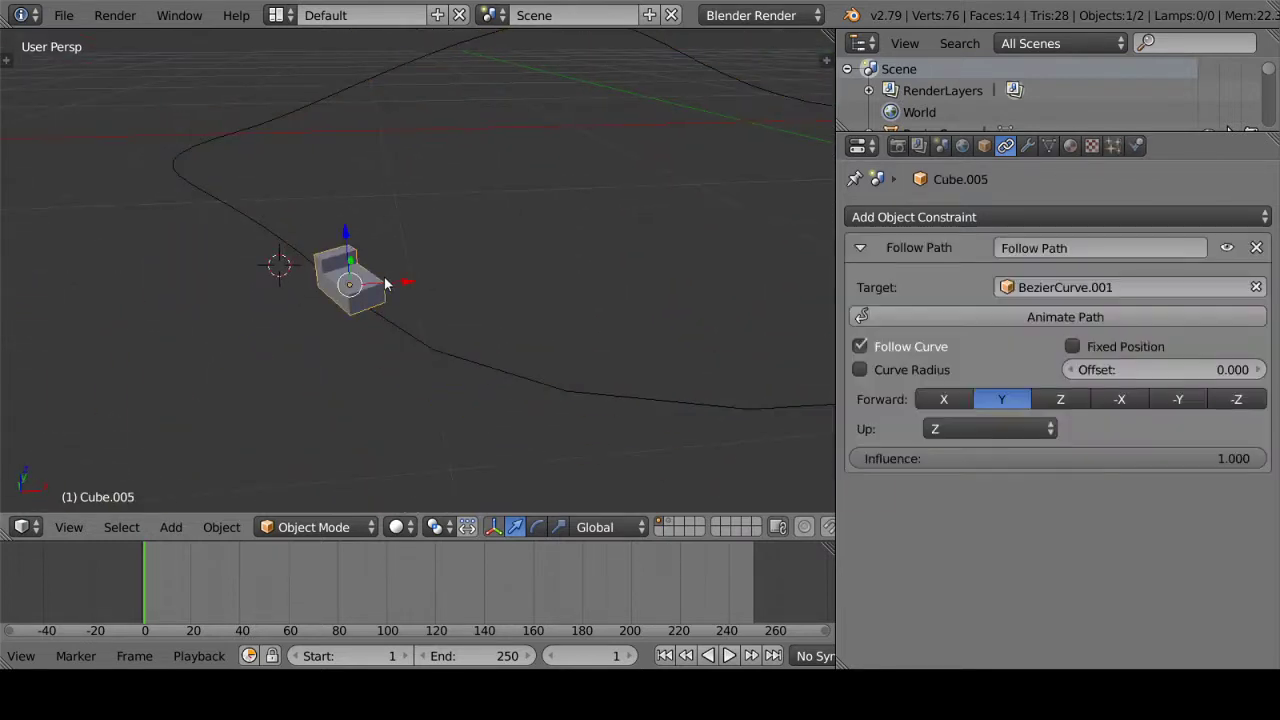
pyautogui.press('t')
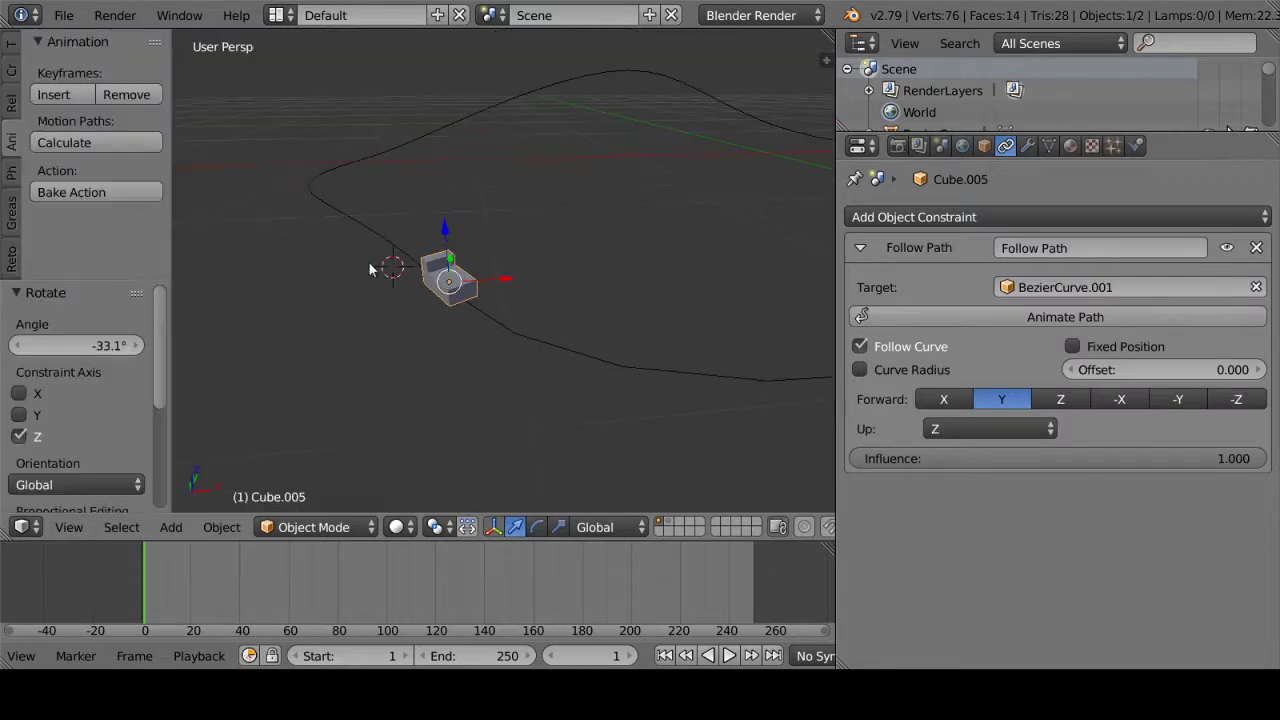
pyautogui.click(12, 46)
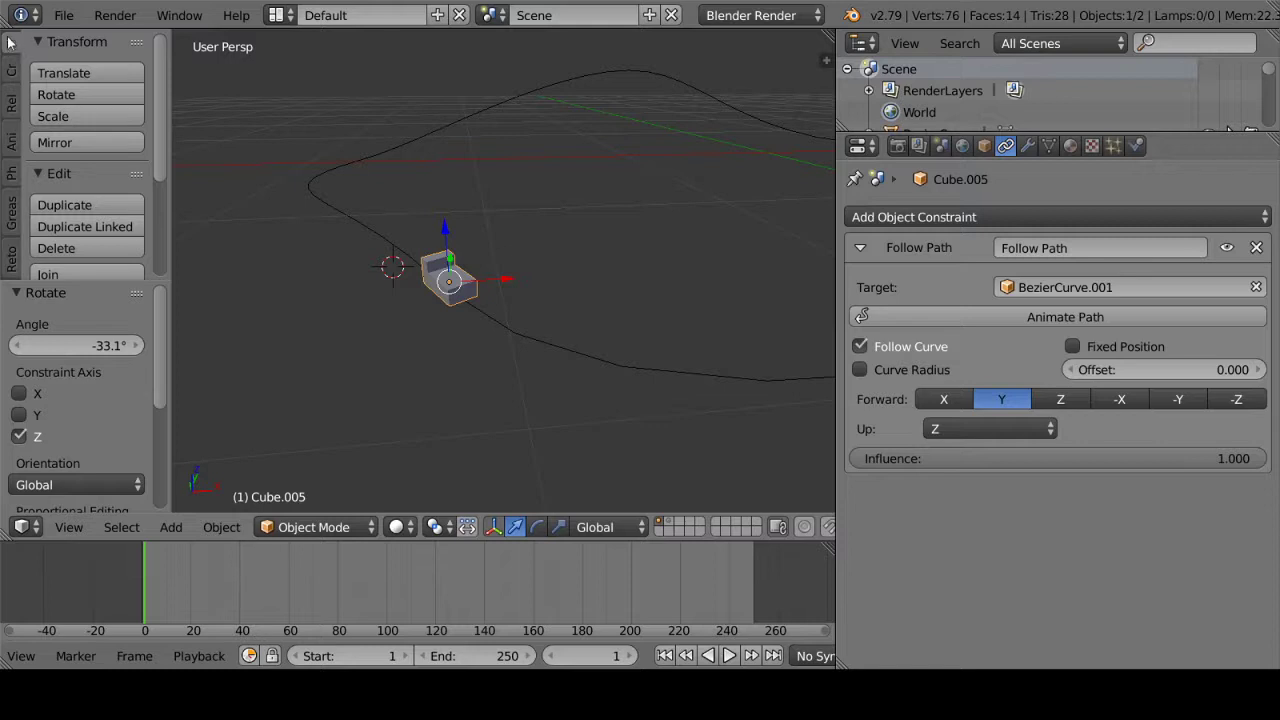
pyautogui.click(11, 70)
pyautogui.click(11, 103)
pyautogui.click(11, 140)
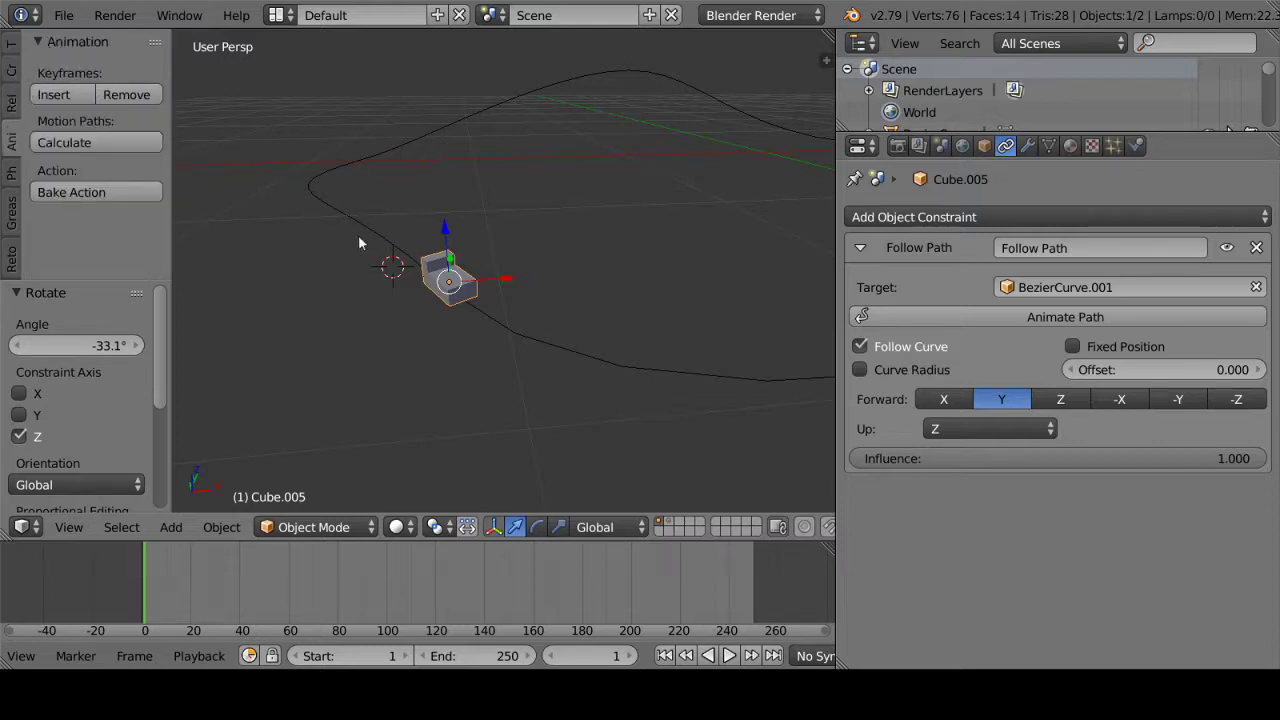
pyautogui.moveTo(497, 270); pyautogui.dragTo(443, 259, button='middle')
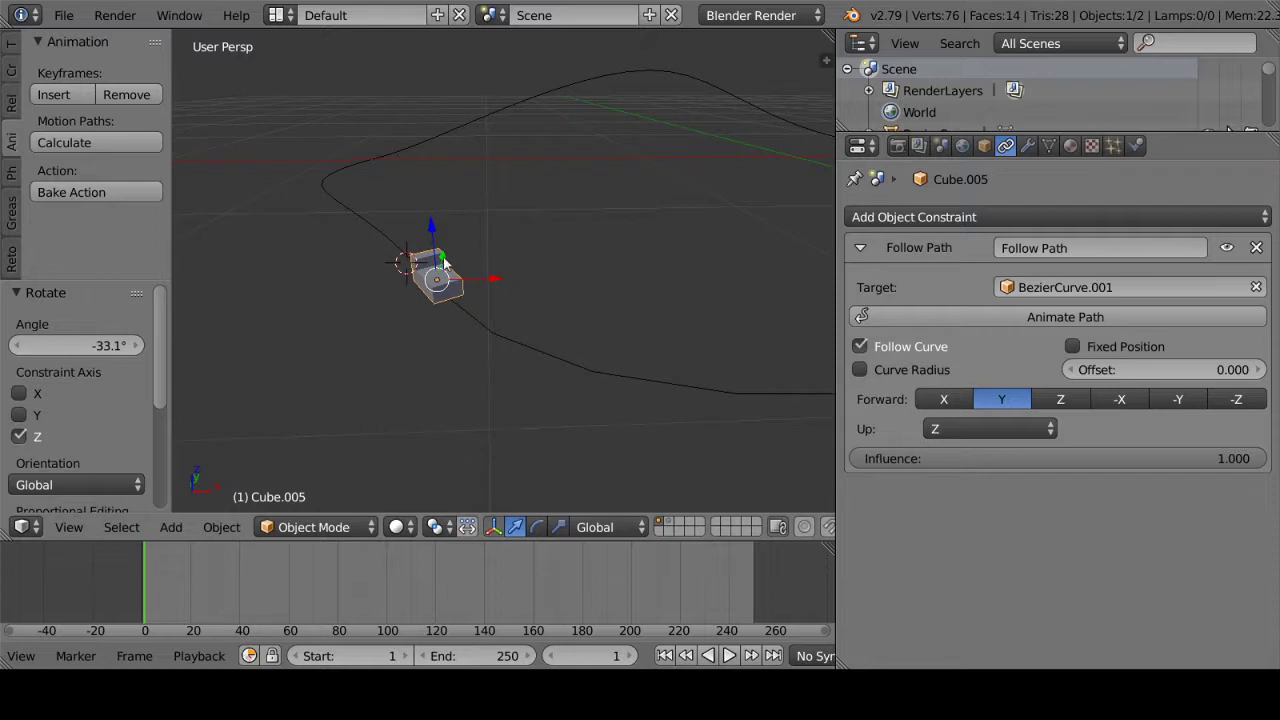
# Step: Bake the cube's motion with Bake Action over frames 1 to 101 for Object data
pyautogui.click(91, 196)
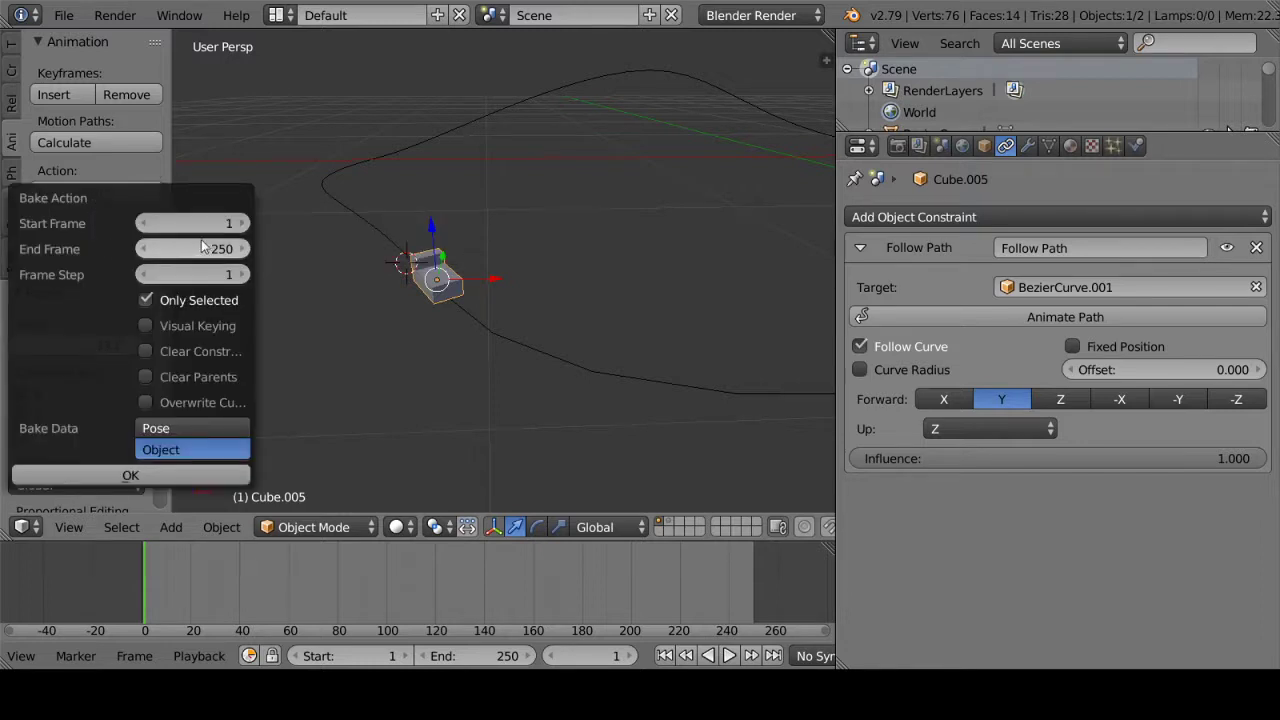
pyautogui.click(180, 254)
pyautogui.write('101')
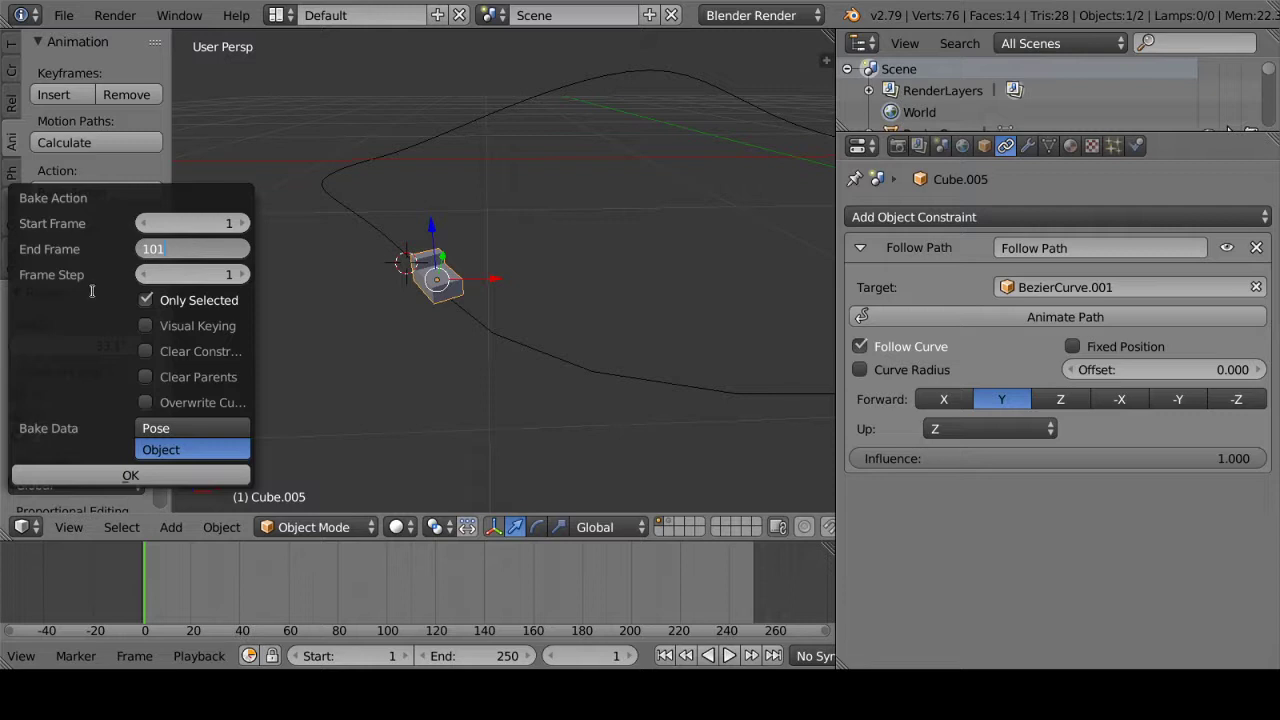
pyautogui.press('Return')
pyautogui.moveTo(591, 334)
pyautogui.mouseDown(button='middle')
pyautogui.moveTo(548, 362)
pyautogui.moveTo(503, 303)
pyautogui.moveTo(350, 282)
pyautogui.mouseUp(button='middle')
pyautogui.moveTo(651, 313)
pyautogui.mouseDown(button='middle')
pyautogui.moveTo(574, 323)
pyautogui.moveTo(609, 320)
pyautogui.moveTo(395, 417)
pyautogui.mouseUp(button='middle')
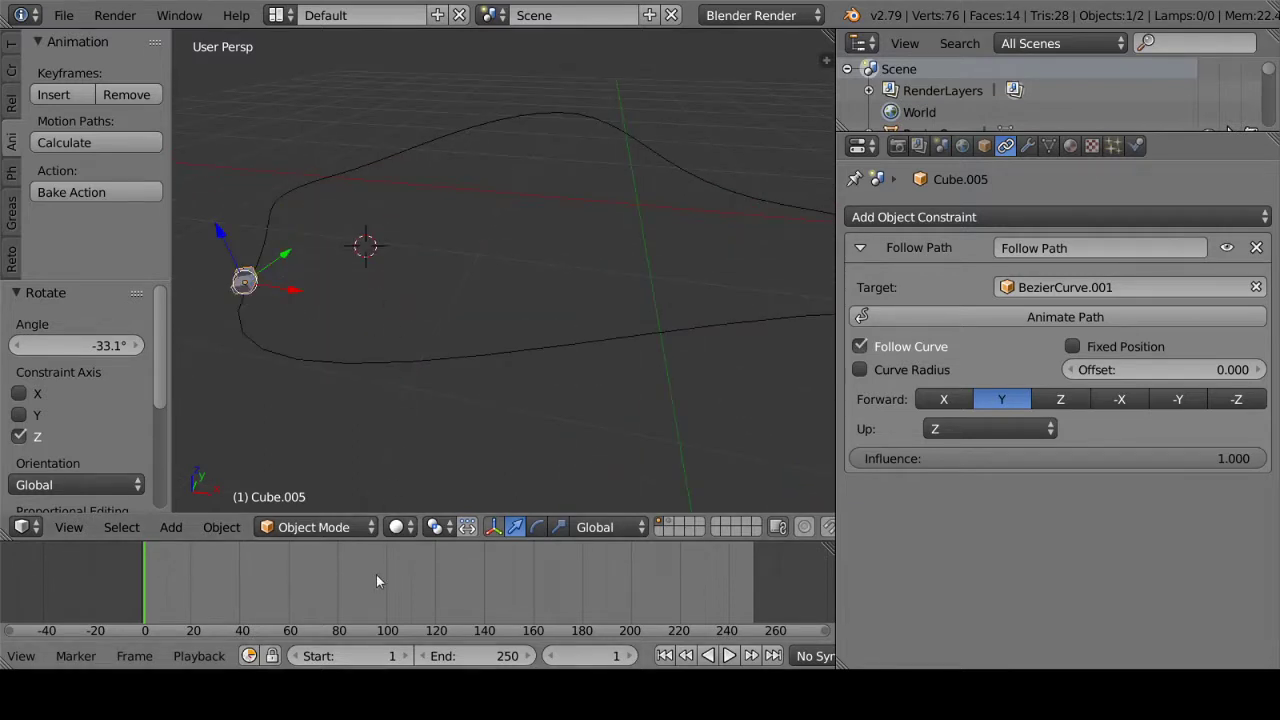
# Step: Scrub and play the baked animation to check the motion, finishing rewound at frame 1
pyautogui.moveTo(376, 580); pyautogui.dragTo(389, 573)
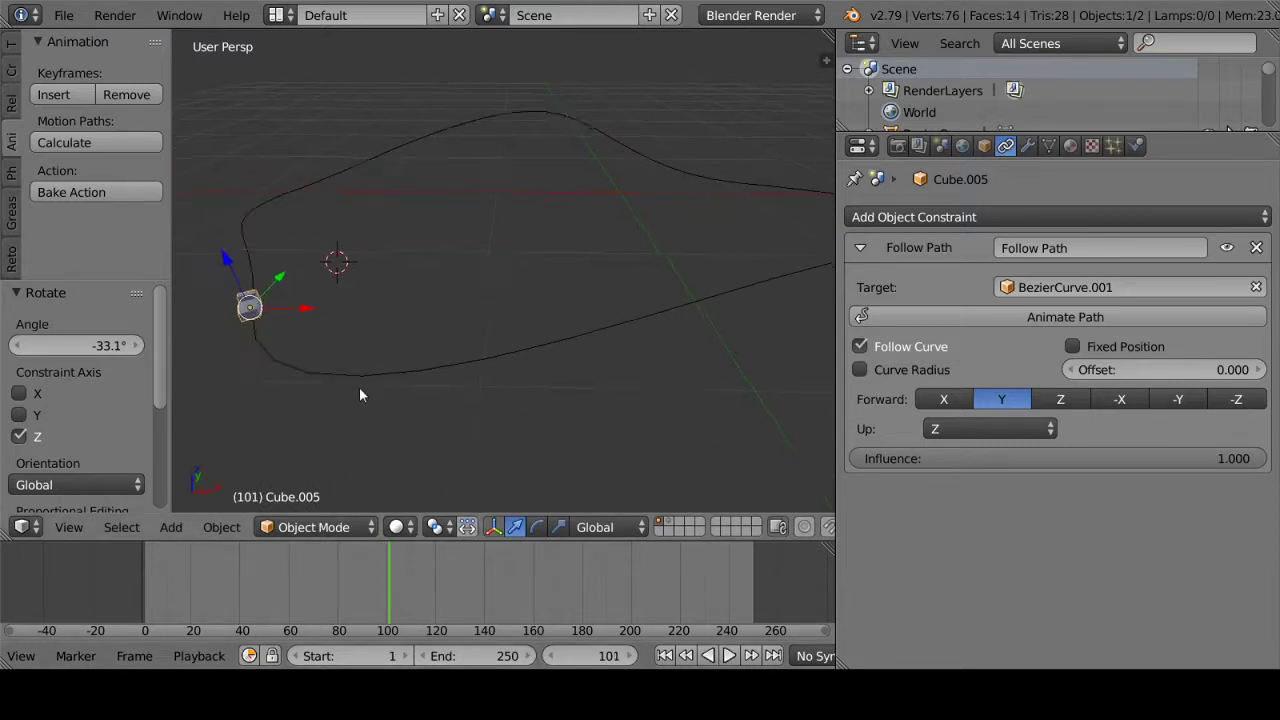
pyautogui.moveTo(343, 412); pyautogui.dragTo(628, 320, button='middle')
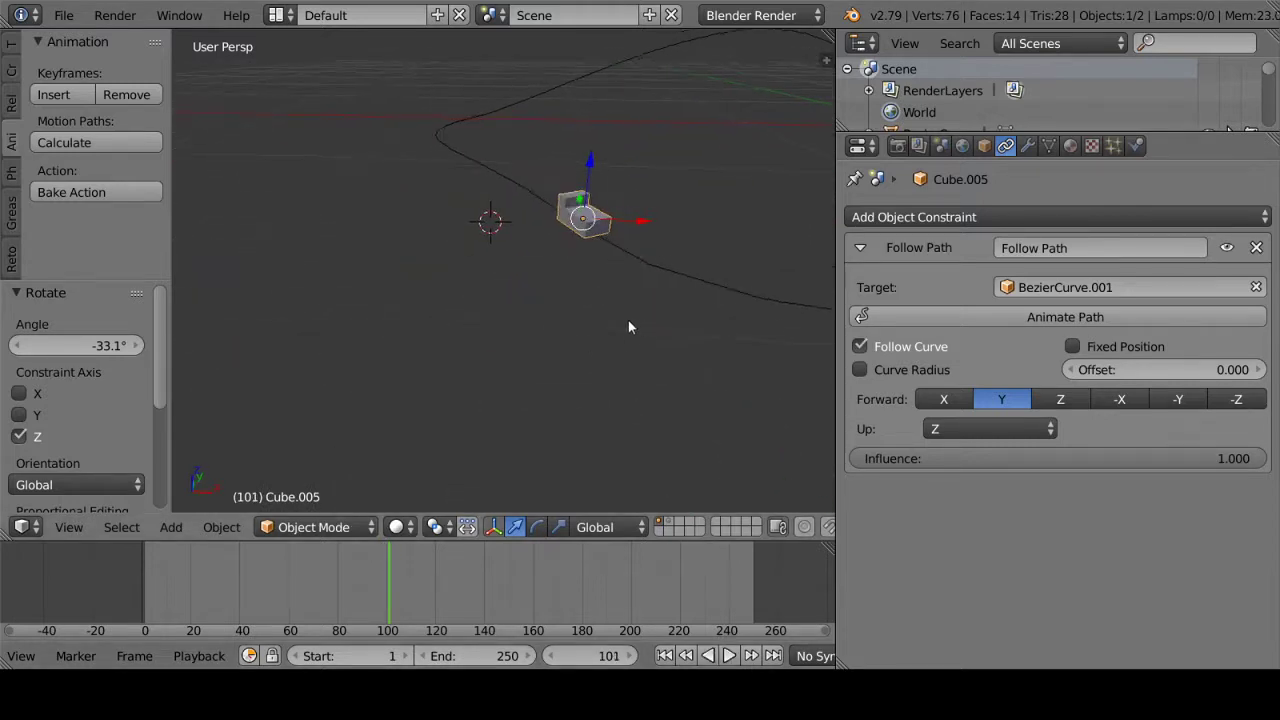
pyautogui.click(728, 656)
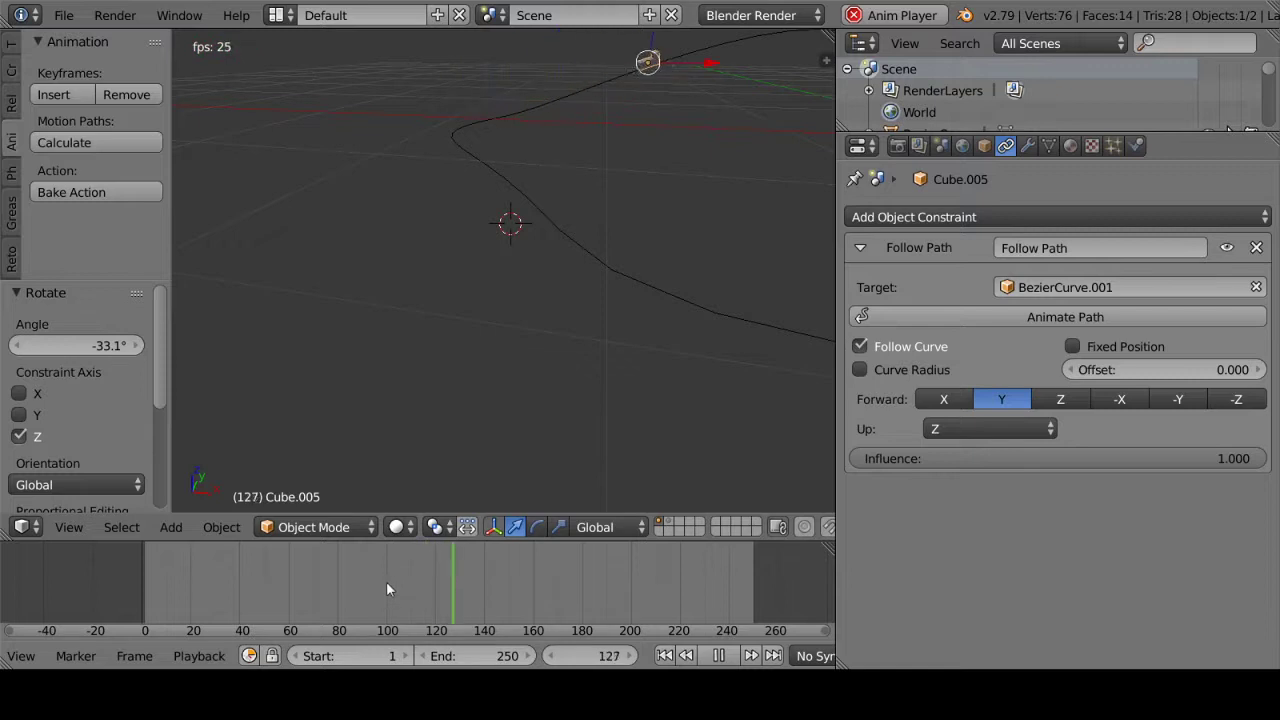
pyautogui.click(718, 655)
pyautogui.click(664, 655)
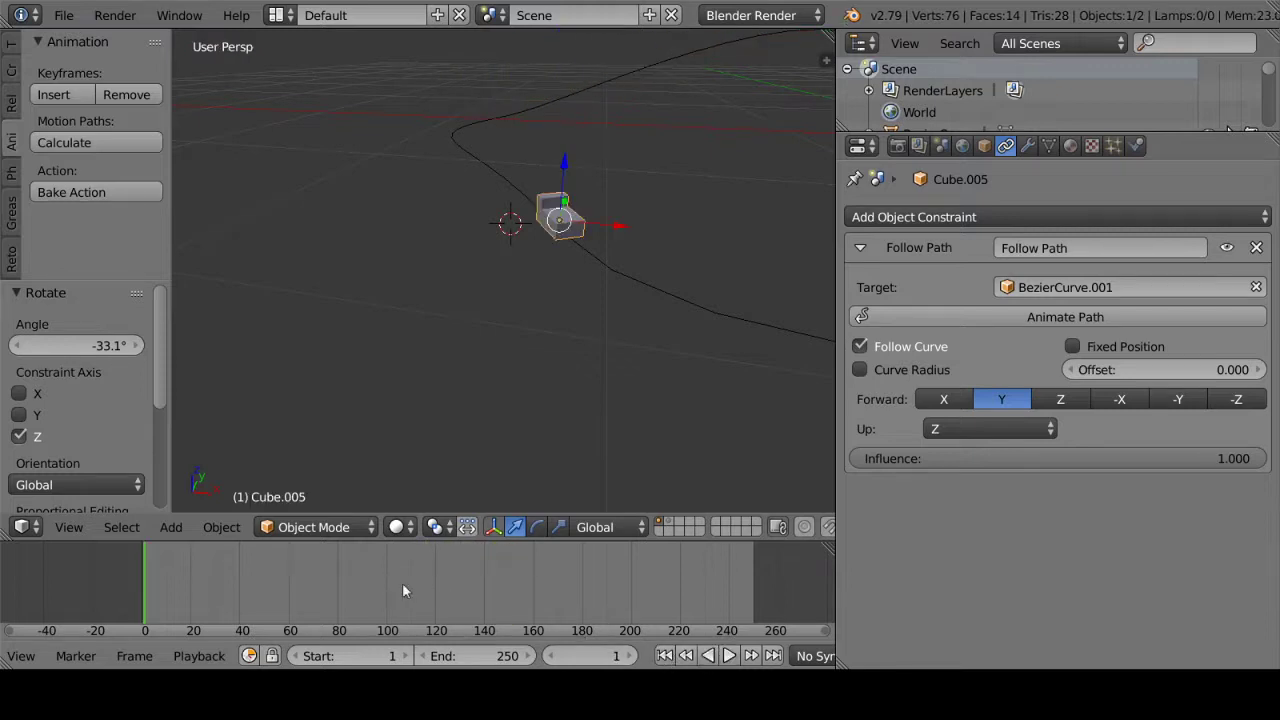
pyautogui.click(728, 655)
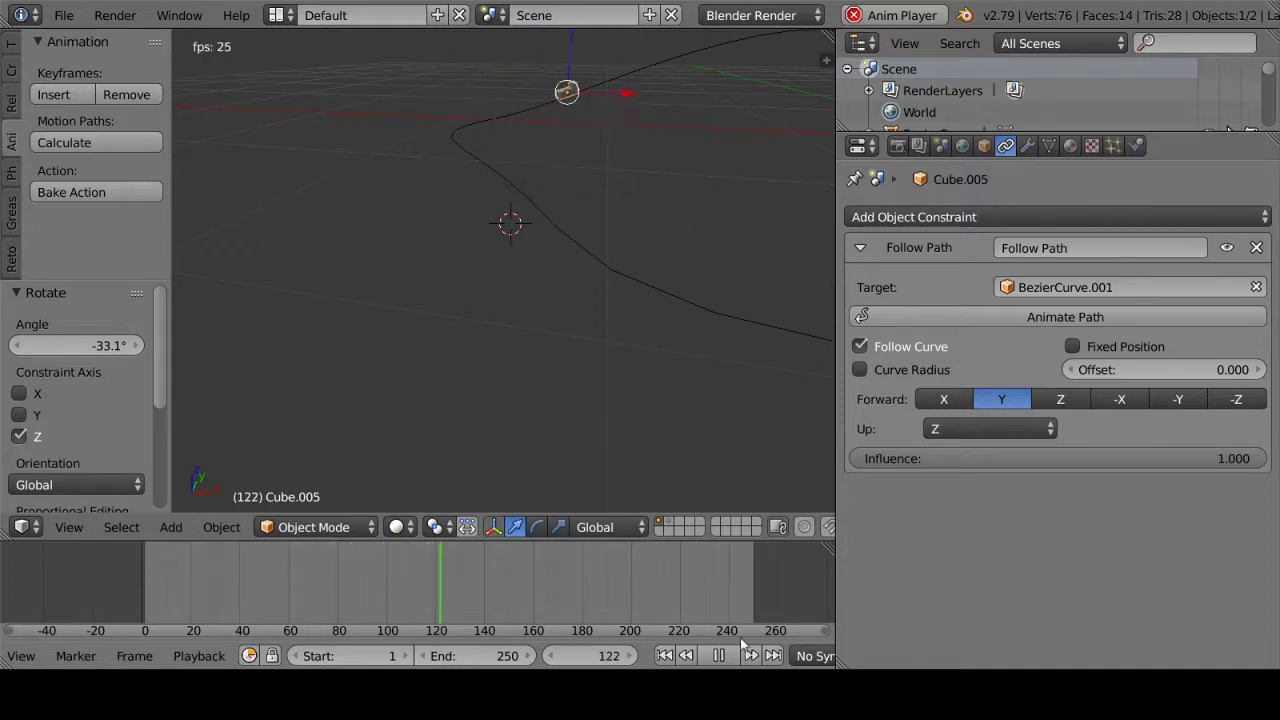
pyautogui.click(718, 655)
pyautogui.moveTo(335, 600); pyautogui.dragTo(360, 600)
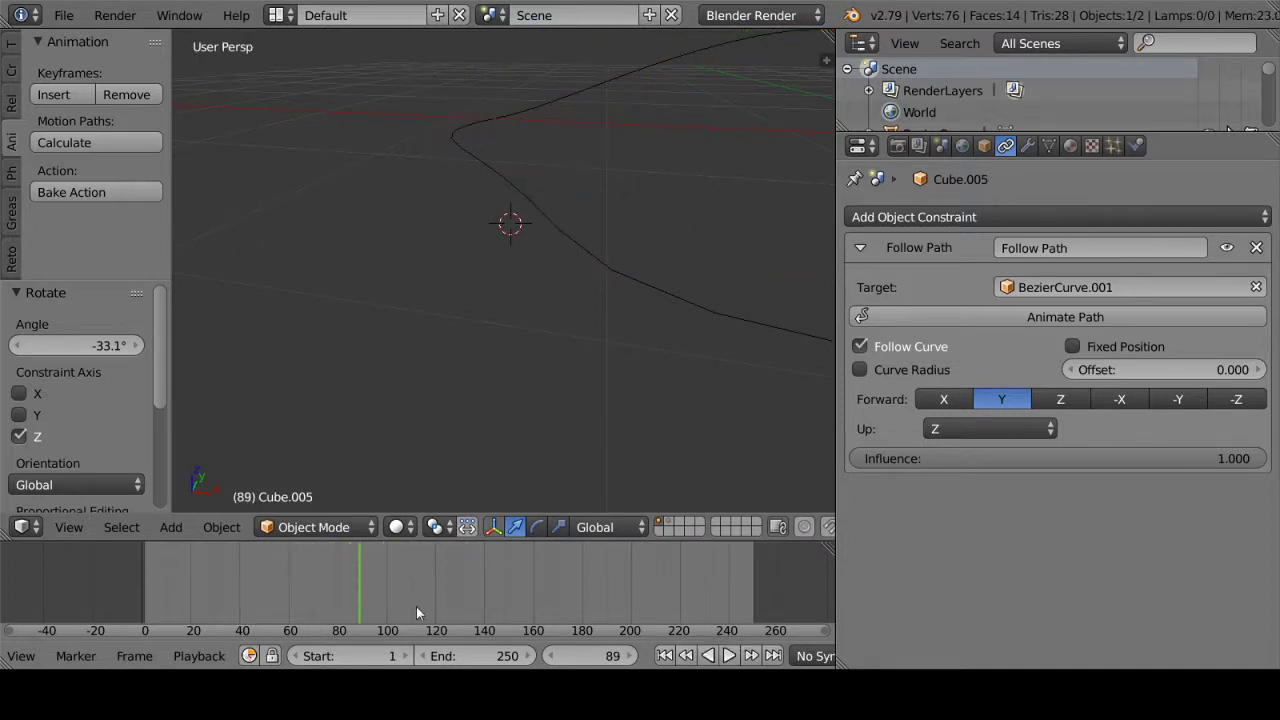
pyautogui.click(662, 655)
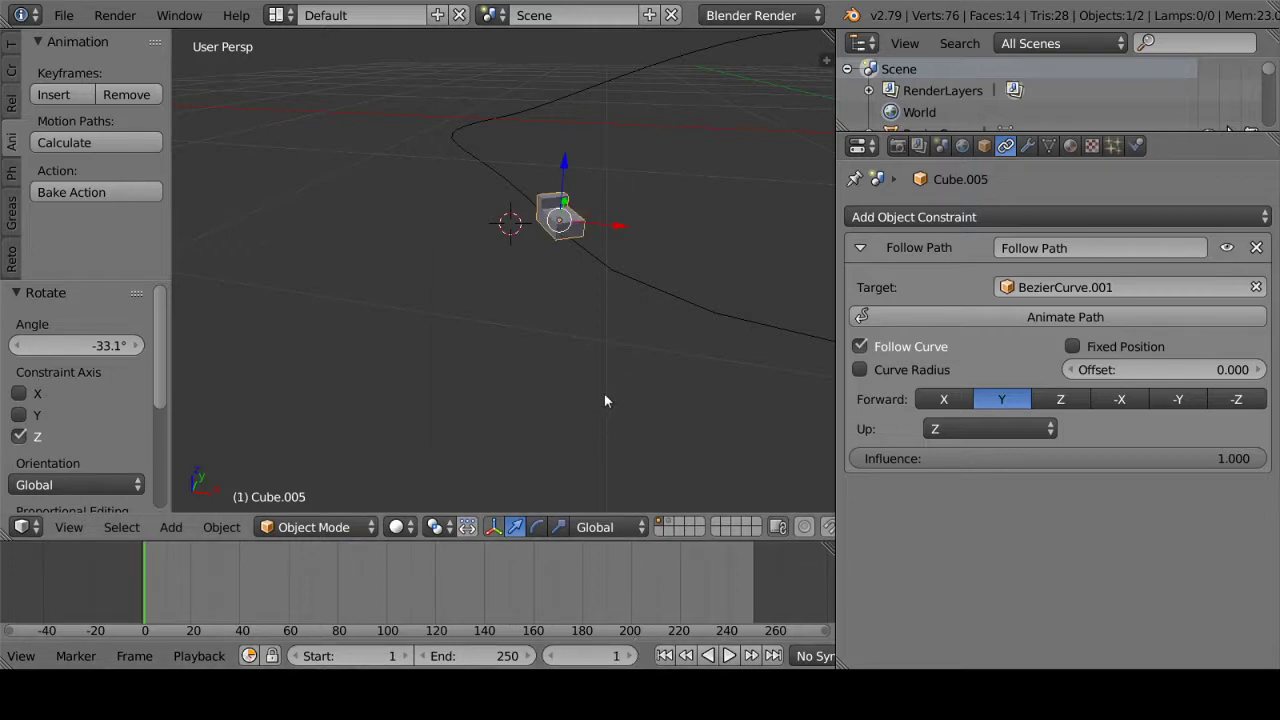
# Step: Snap the 3D cursor to the cube, frame it, and play the animation to frame 102
pyautogui.hotkey('shift', 's')
pyautogui.click(560, 374)
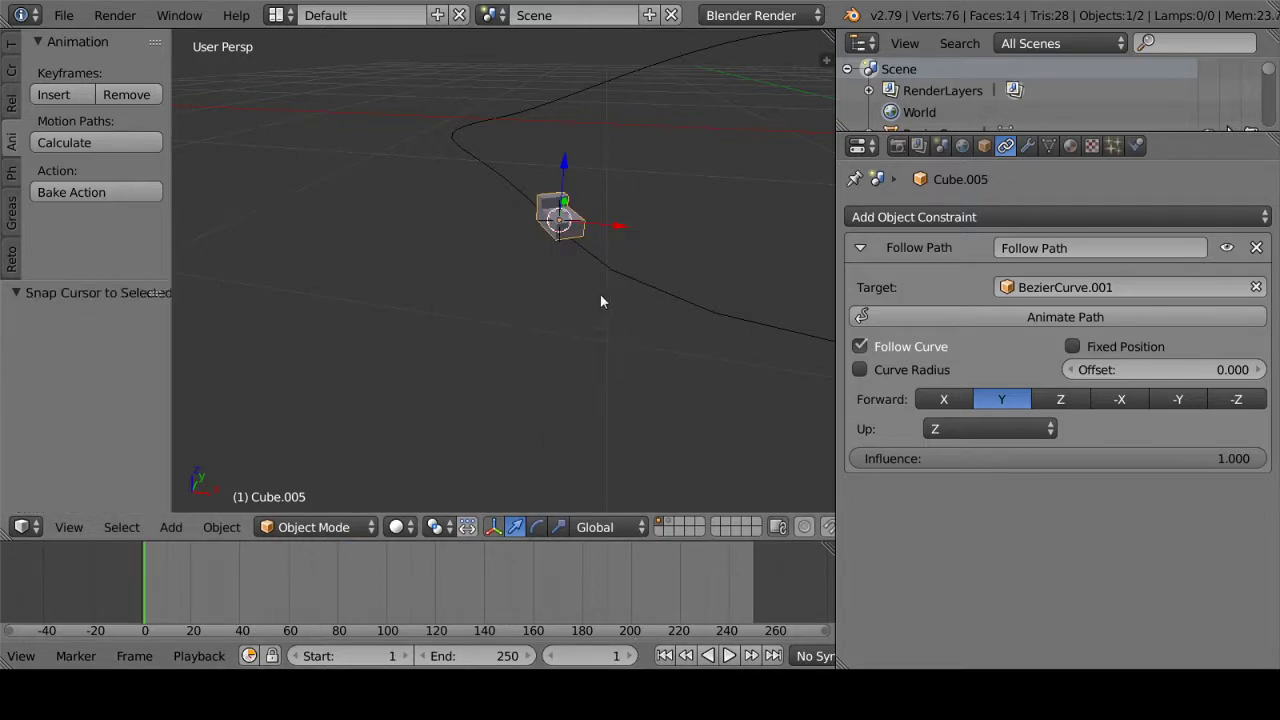
pyautogui.press('KP_Decimal')
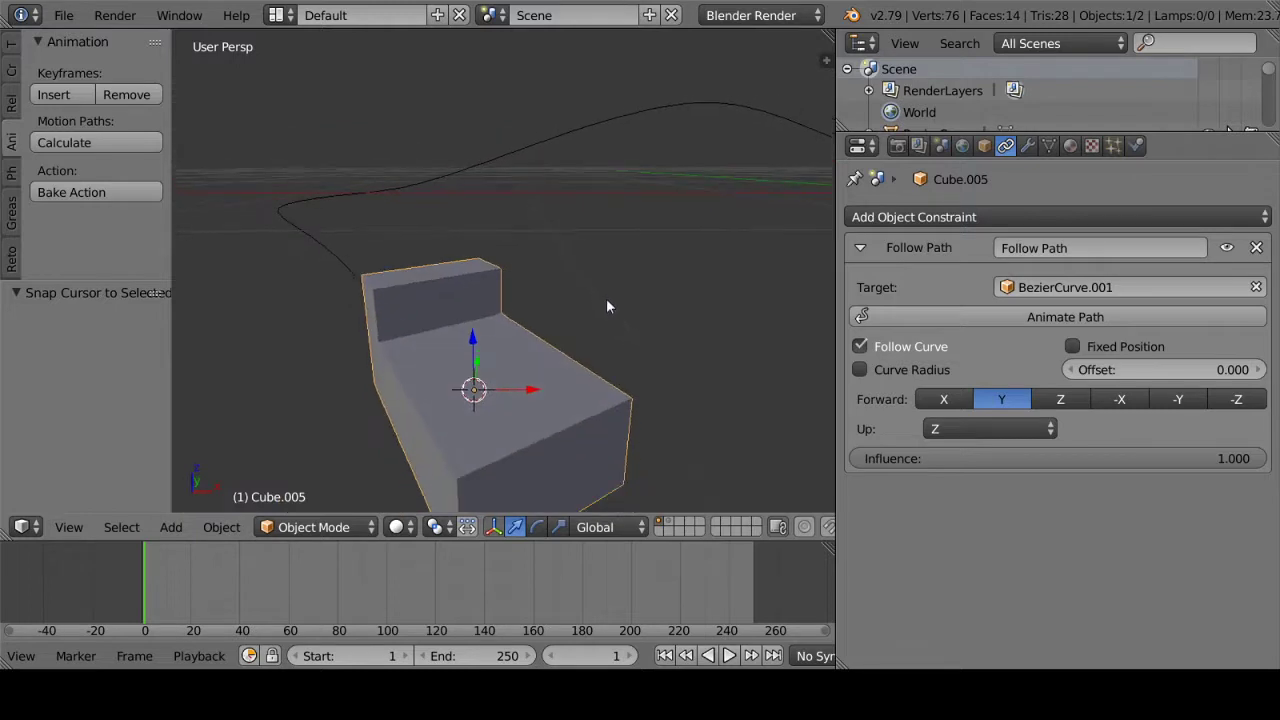
pyautogui.click(729, 655)
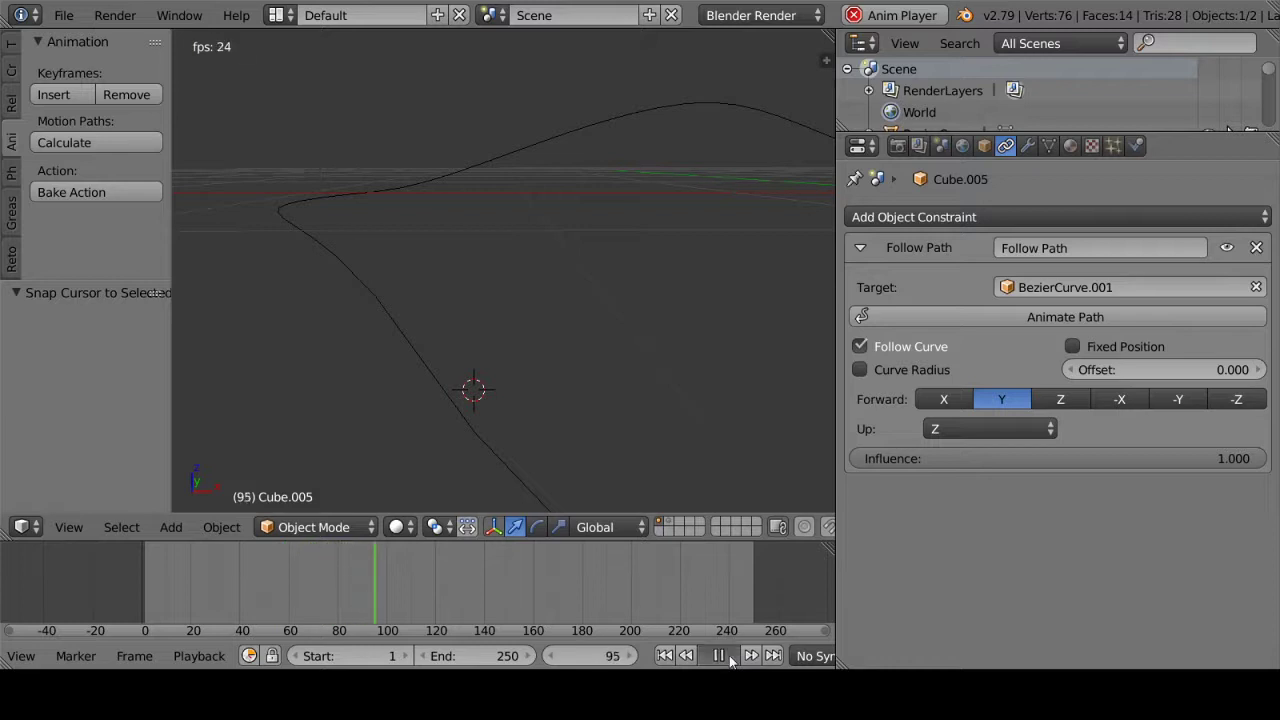
pyautogui.click(729, 655)
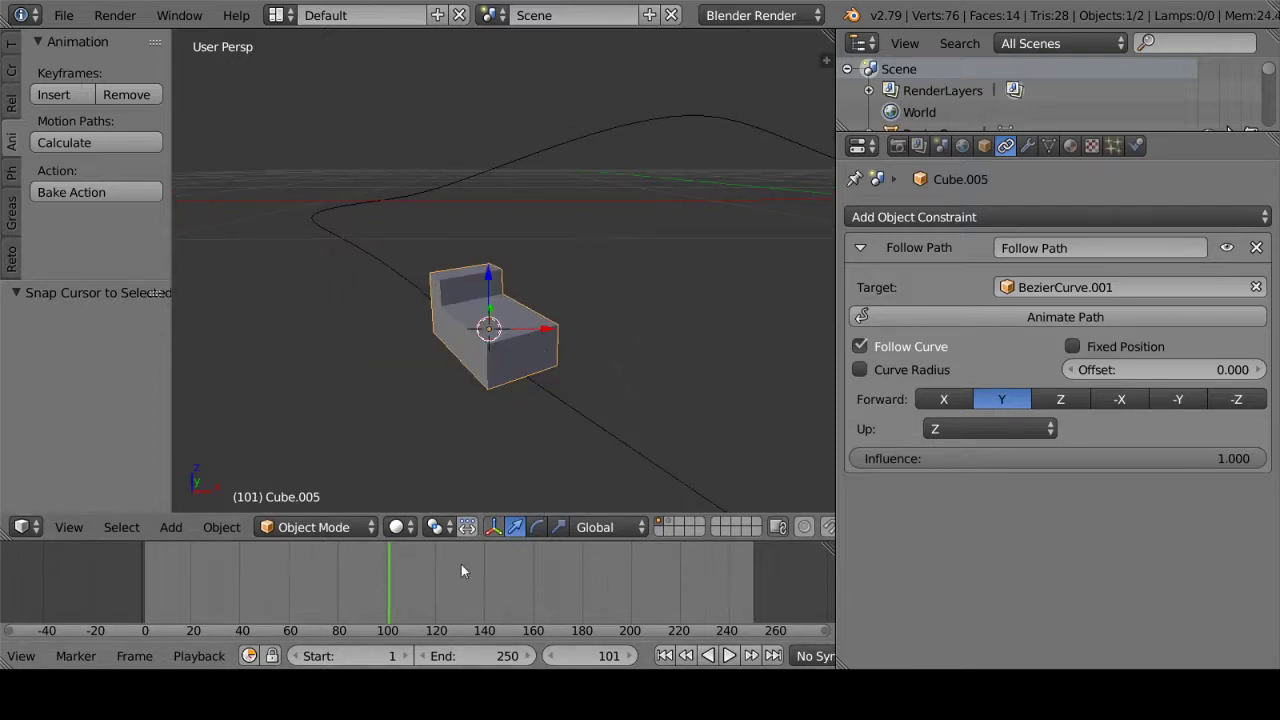
# Step: Select the track curve BezierCurve.001, starting a scale but cancelling it so its size stays unchanged
pyautogui.moveTo(560, 334)
pyautogui.mouseDown(button='middle')
pyautogui.moveTo(568, 371)
pyautogui.moveTo(543, 408)
pyautogui.moveTo(573, 394)
pyautogui.mouseUp(button='middle')
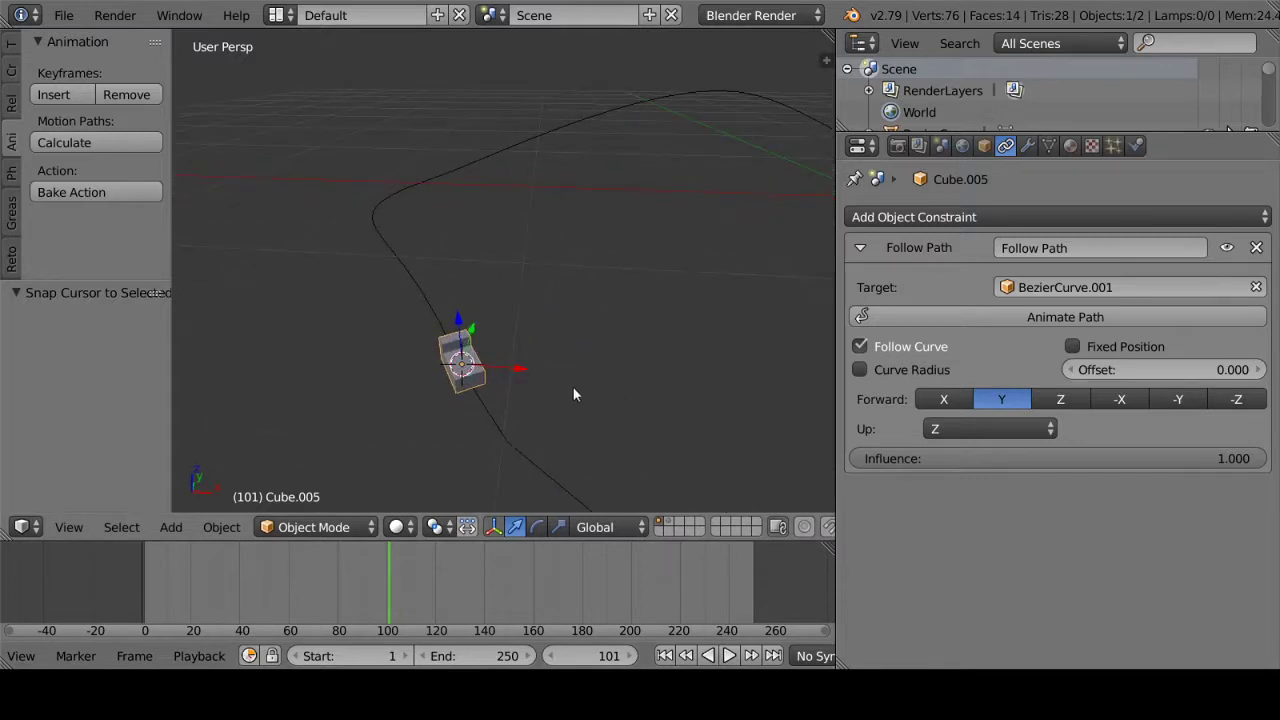
pyautogui.moveTo(486, 325)
pyautogui.mouseDown(button='middle')
pyautogui.moveTo(472, 251)
pyautogui.moveTo(497, 337)
pyautogui.mouseUp(button='middle')
pyautogui.rightClick(488, 383)
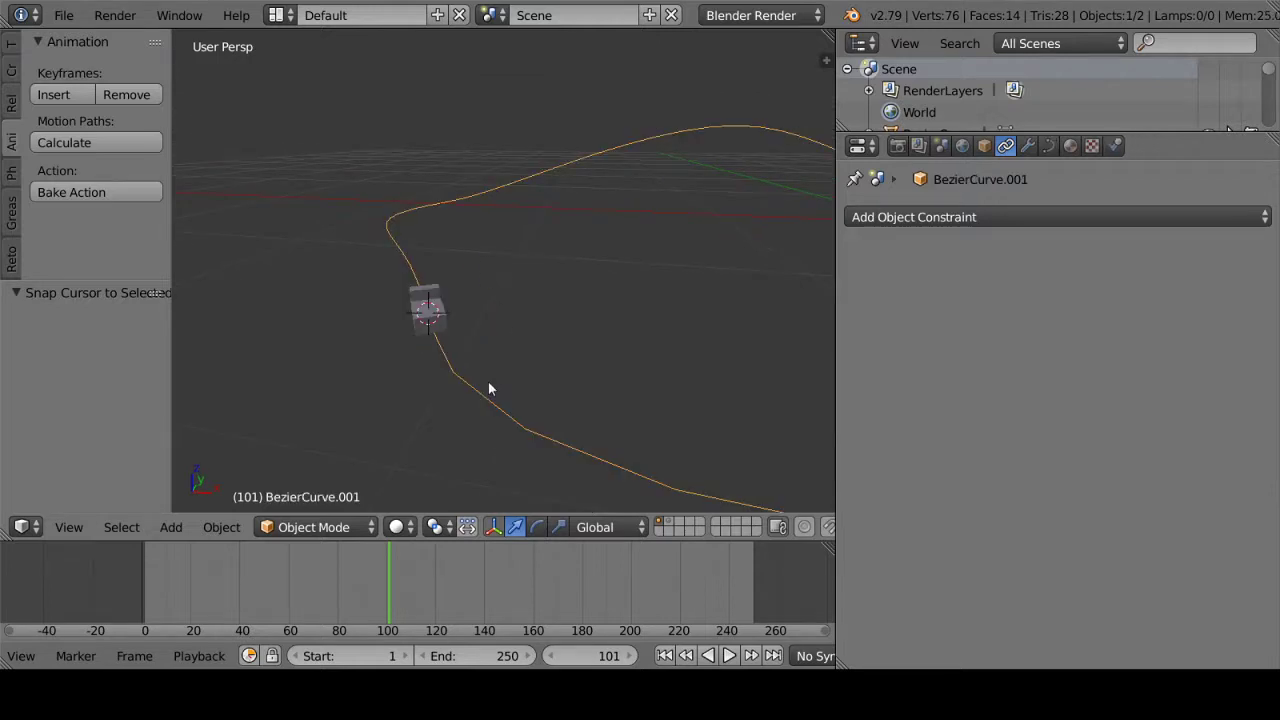
pyautogui.moveTo(488, 383); pyautogui.dragTo(668, 378, button='middle')
pyautogui.press('s')
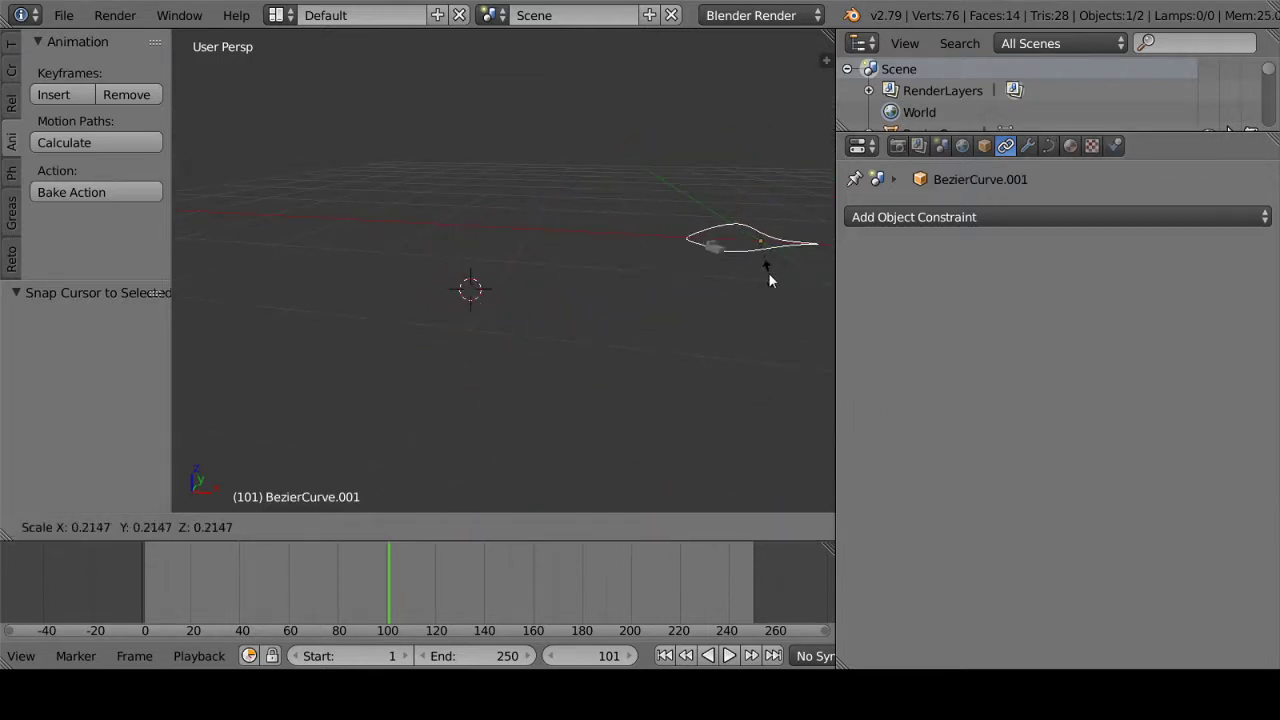
pyautogui.rightClick(755, 299)
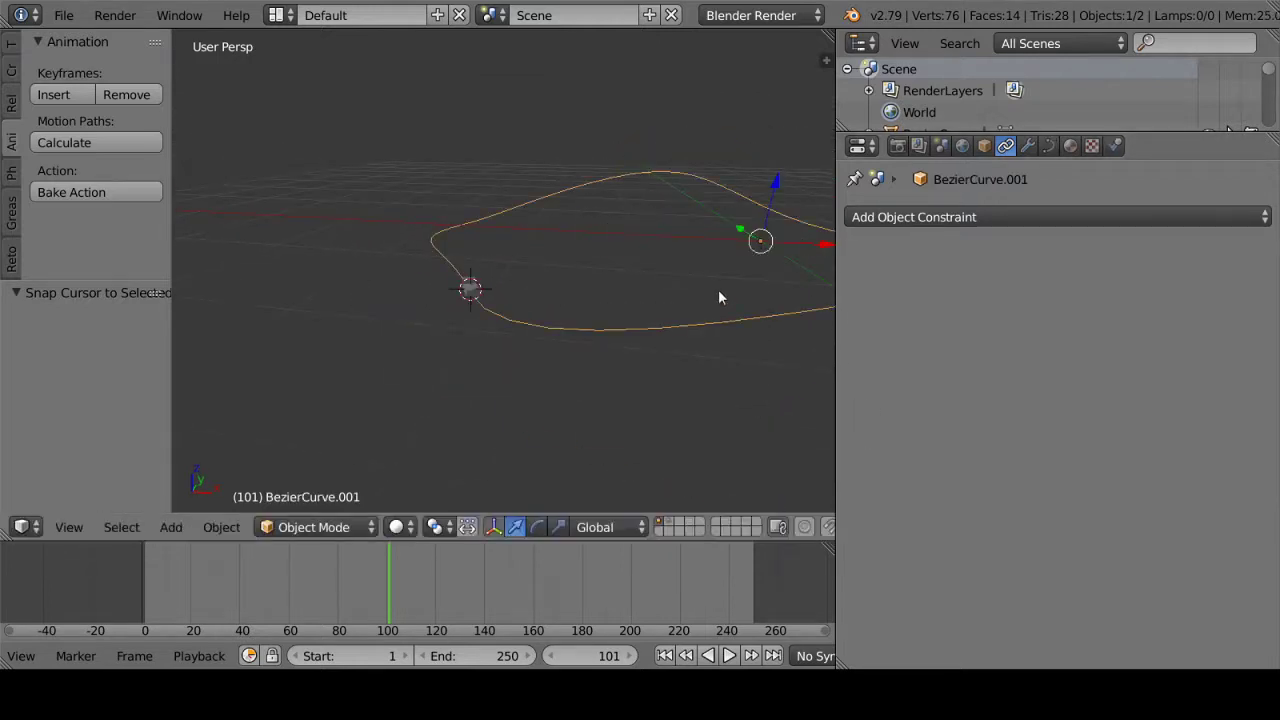
# Step: In the curve data's Path Animation, set Frames to 400 and play the animation
pyautogui.click(1048, 146)
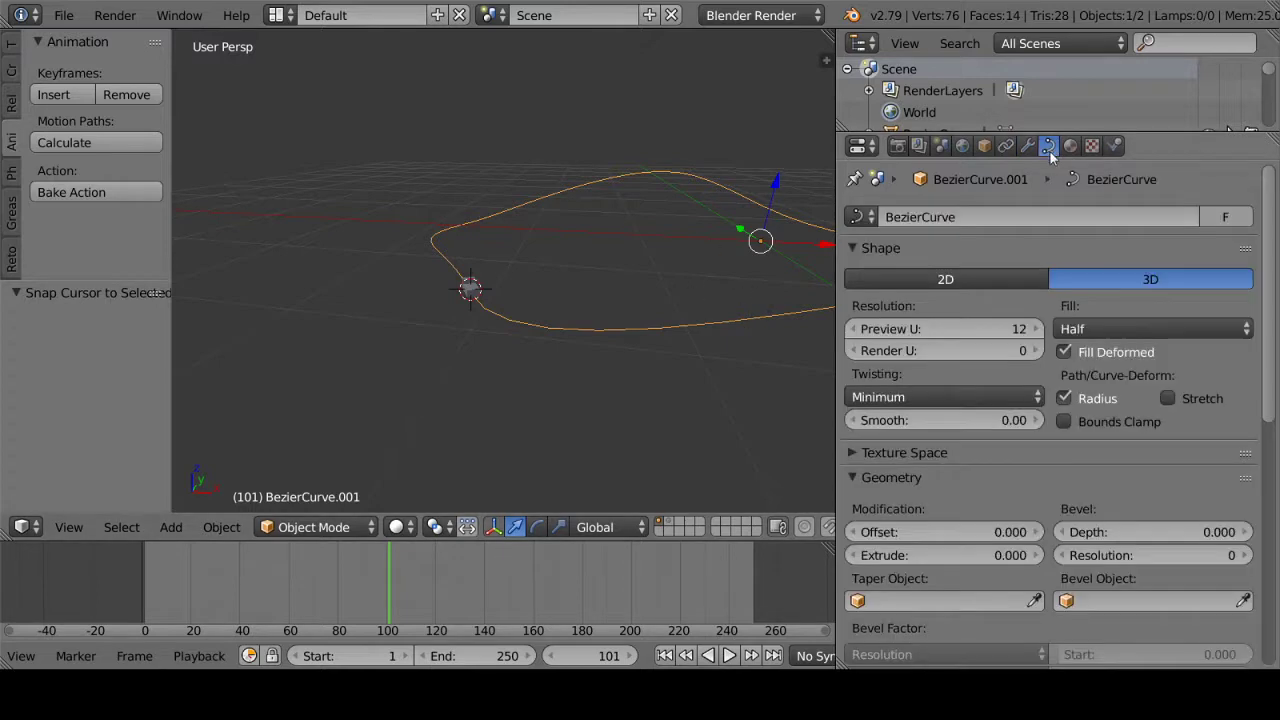
pyautogui.scroll(-3, 960, 418)
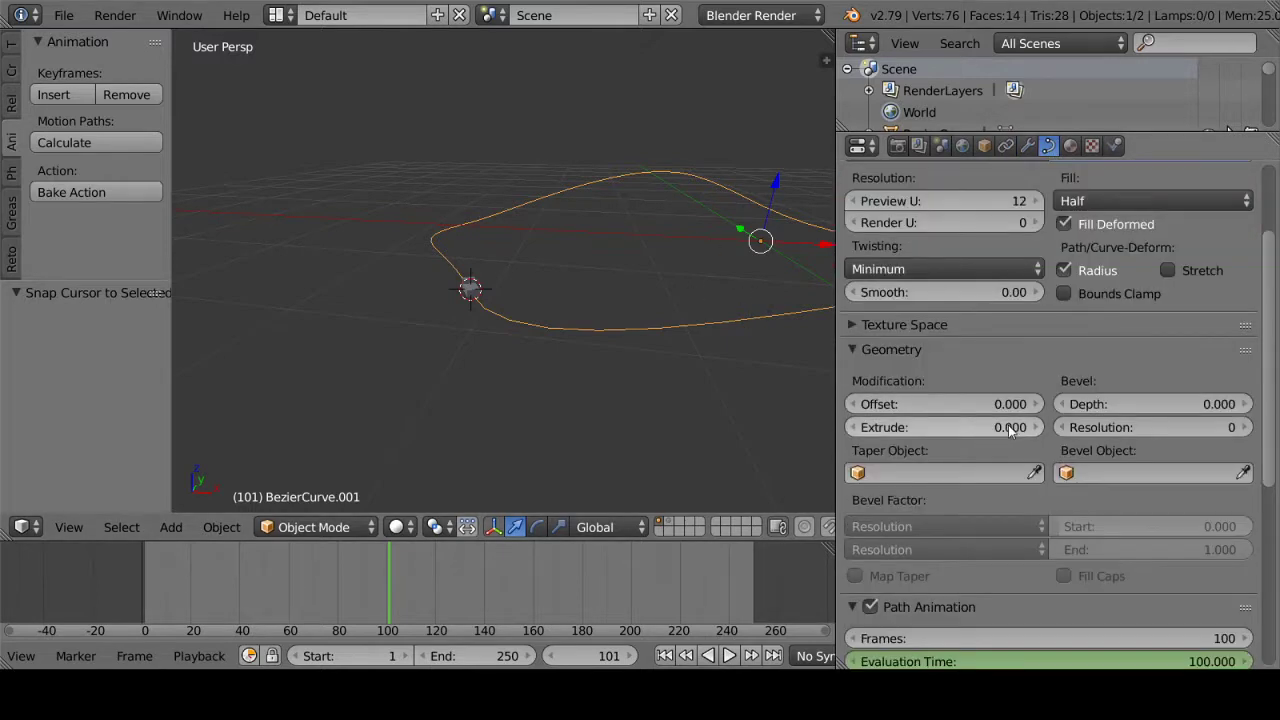
pyautogui.scroll(-4, 1011, 427)
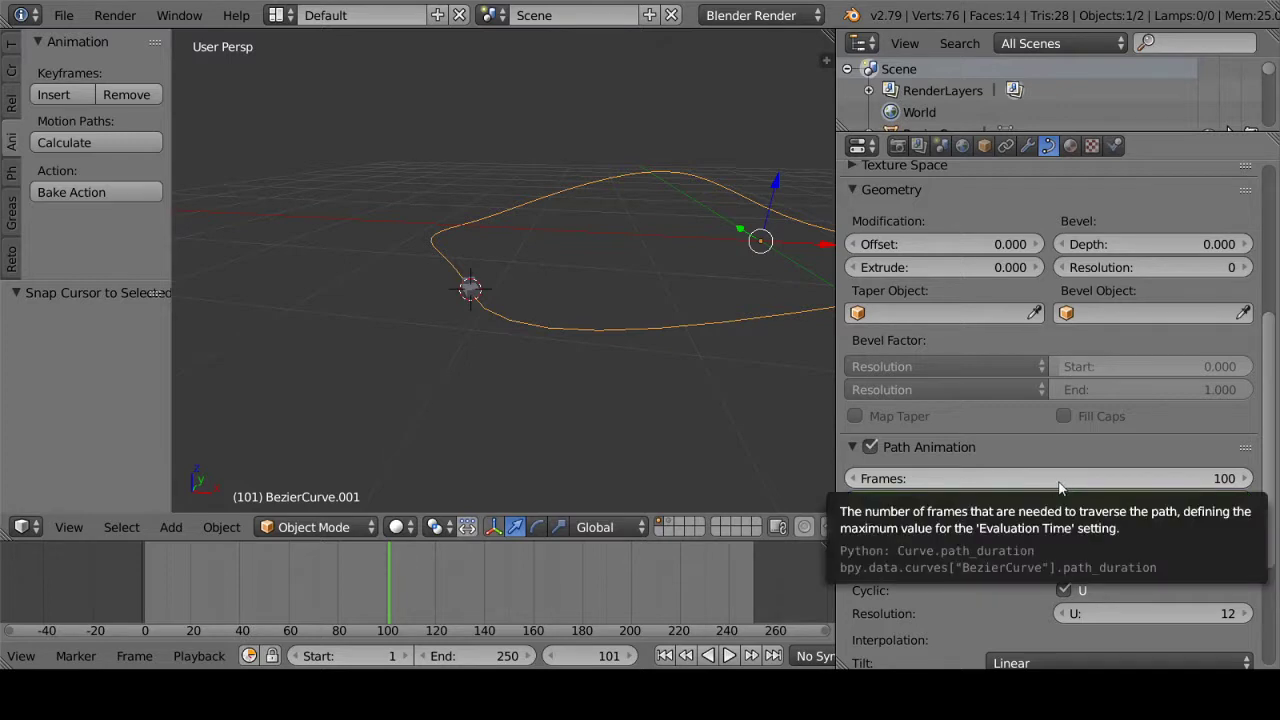
pyautogui.moveTo(658, 342)
pyautogui.mouseDown(button='middle')
pyautogui.moveTo(686, 377)
pyautogui.moveTo(595, 379)
pyautogui.mouseUp(button='middle')
pyautogui.moveTo(1040, 478)
pyautogui.mouseDown()
pyautogui.moveTo(1083, 478)
pyautogui.moveTo(1044, 479)
pyautogui.mouseUp()
pyautogui.write('881')
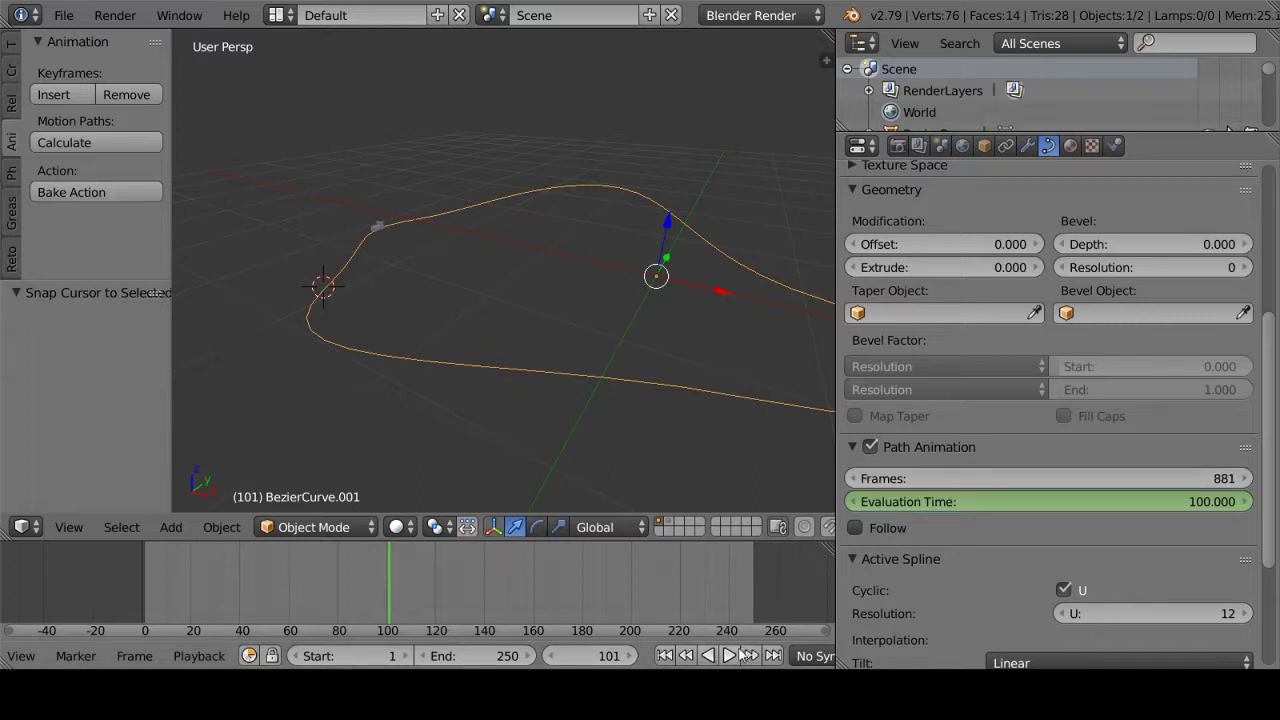
pyautogui.click(730, 660)
pyautogui.moveTo(452, 191)
pyautogui.mouseDown(button='middle')
pyautogui.moveTo(539, 246)
pyautogui.moveTo(420, 180)
pyautogui.mouseUp(button='middle')
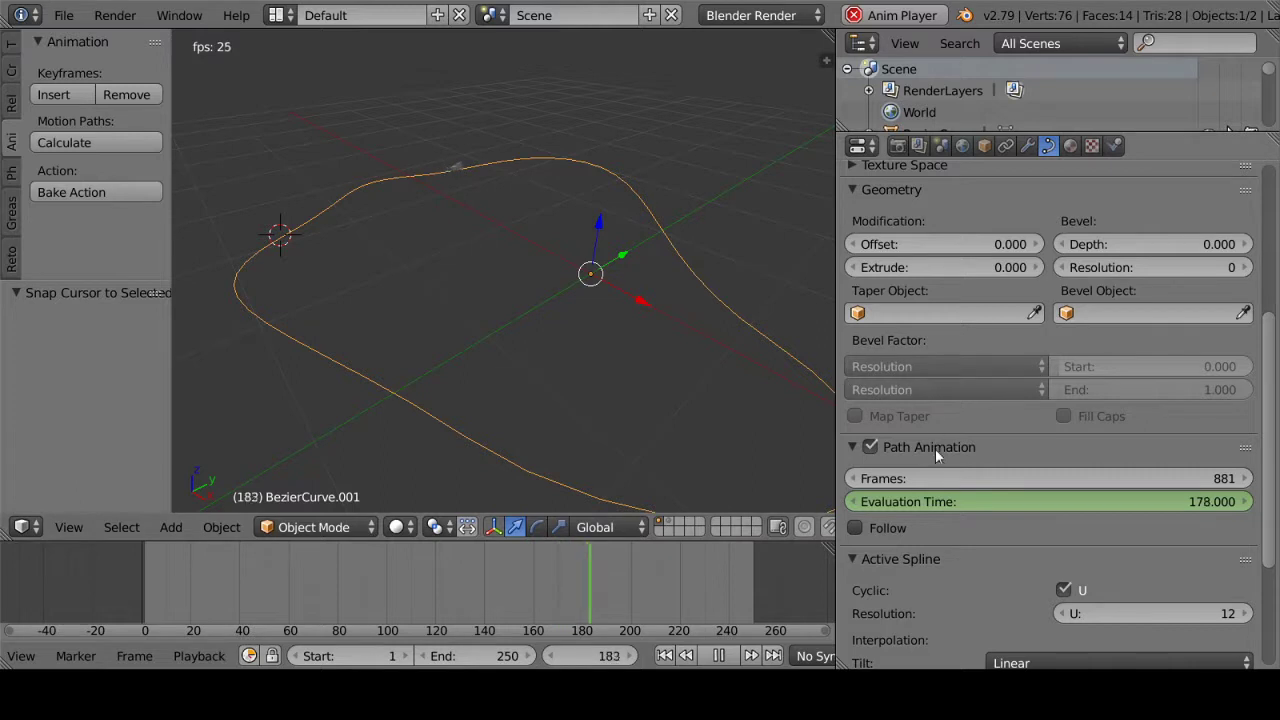
pyautogui.click(935, 476)
pyautogui.write('400')
pyautogui.press('Return')
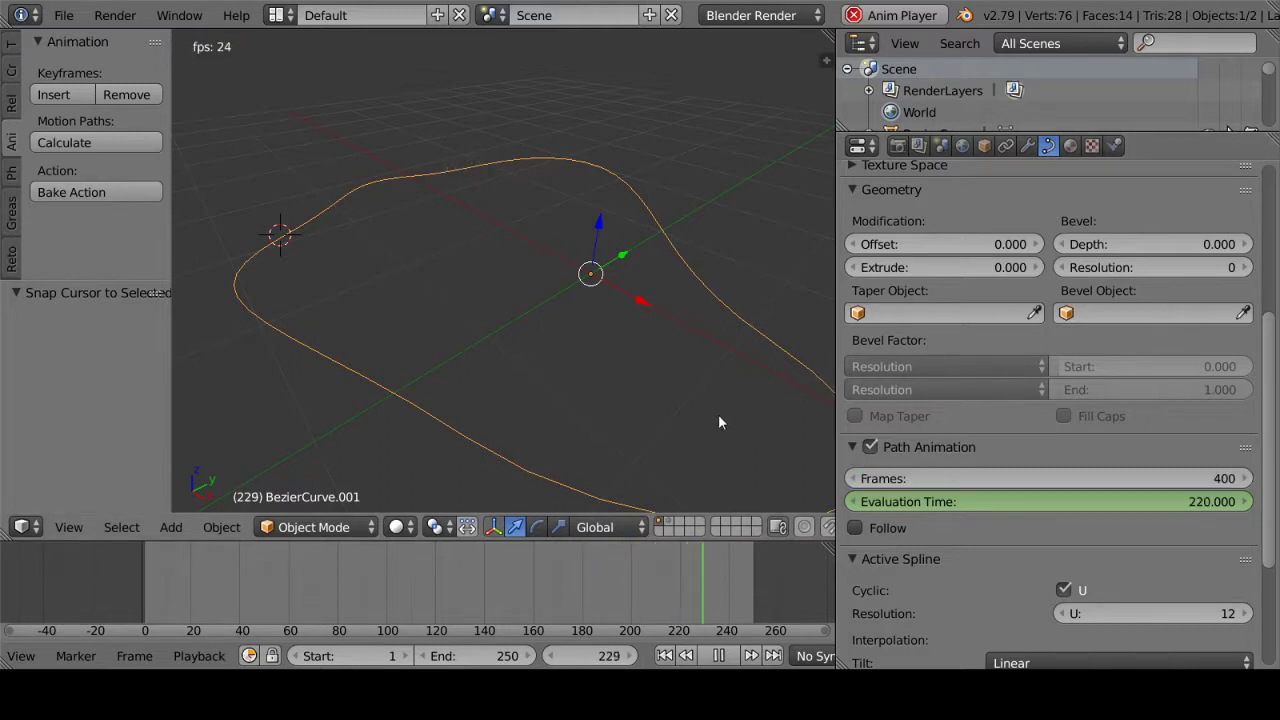
pyautogui.scroll(-1, 718, 414)
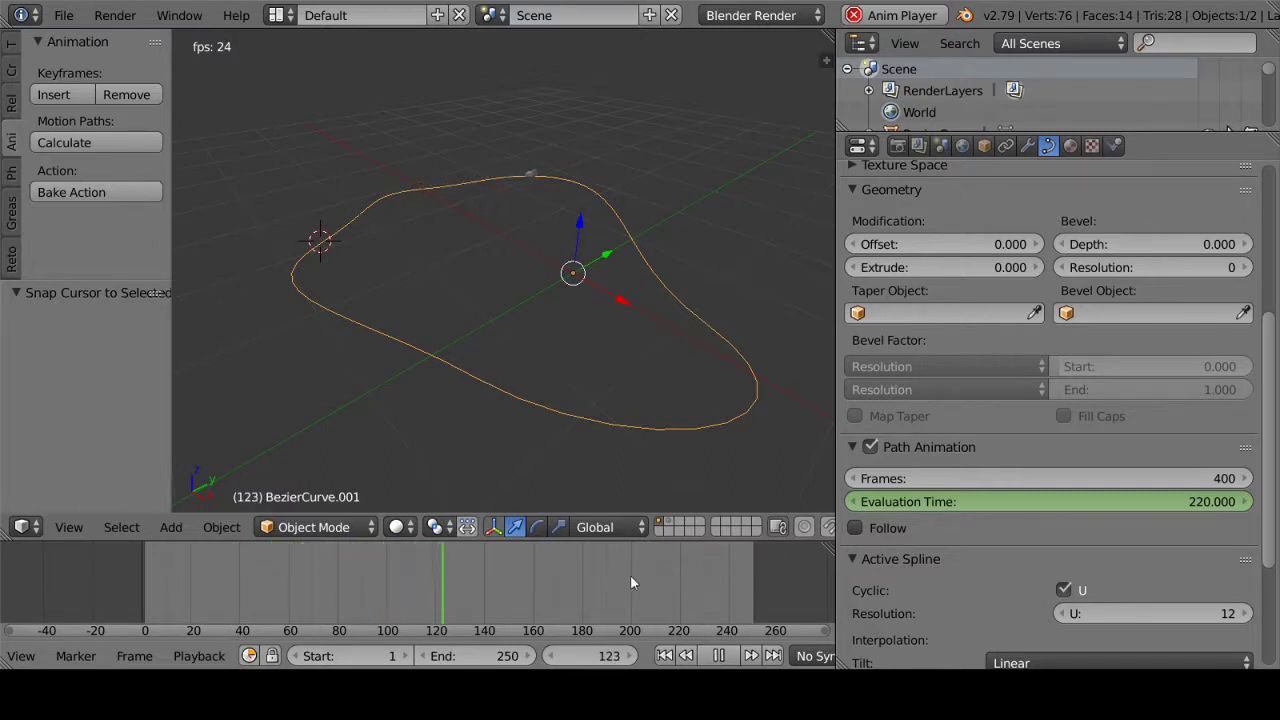
# Step: Stop playback, set the scene end frame to 101, and replay from the start
pyautogui.click(718, 656)
pyautogui.click(467, 653)
pyautogui.write('101')
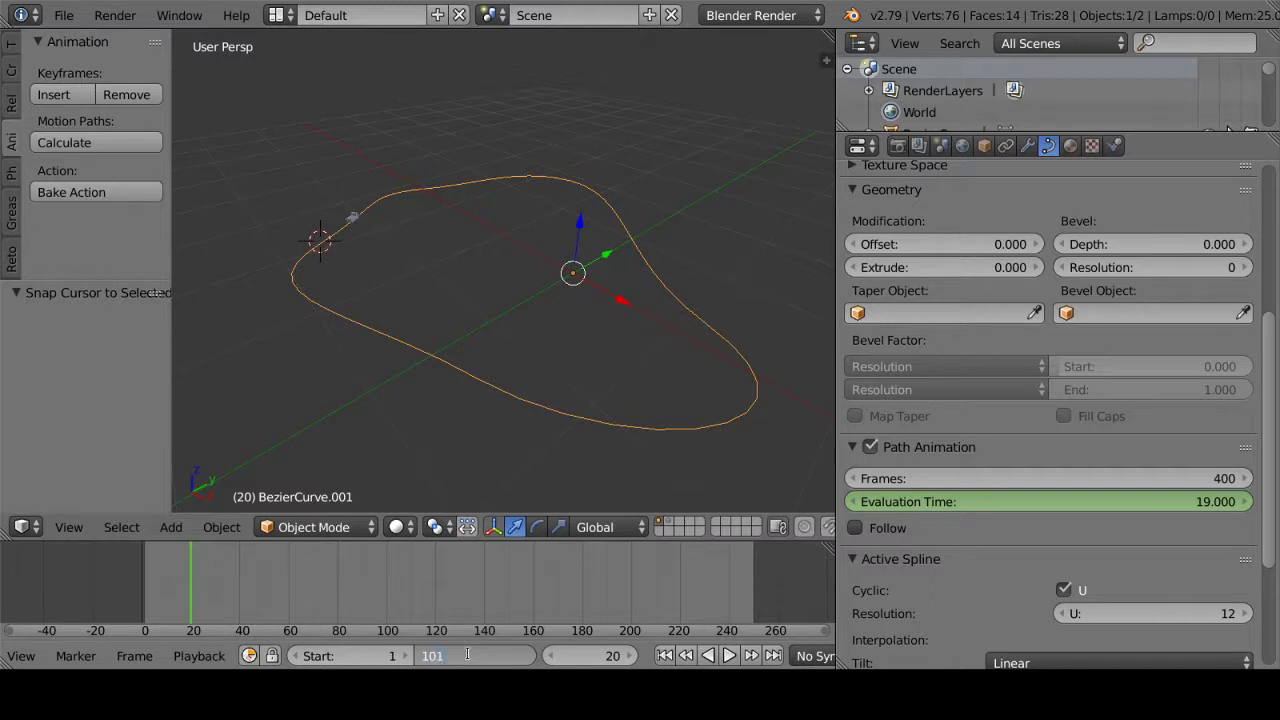
pyautogui.press('Return')
pyautogui.click(665, 655)
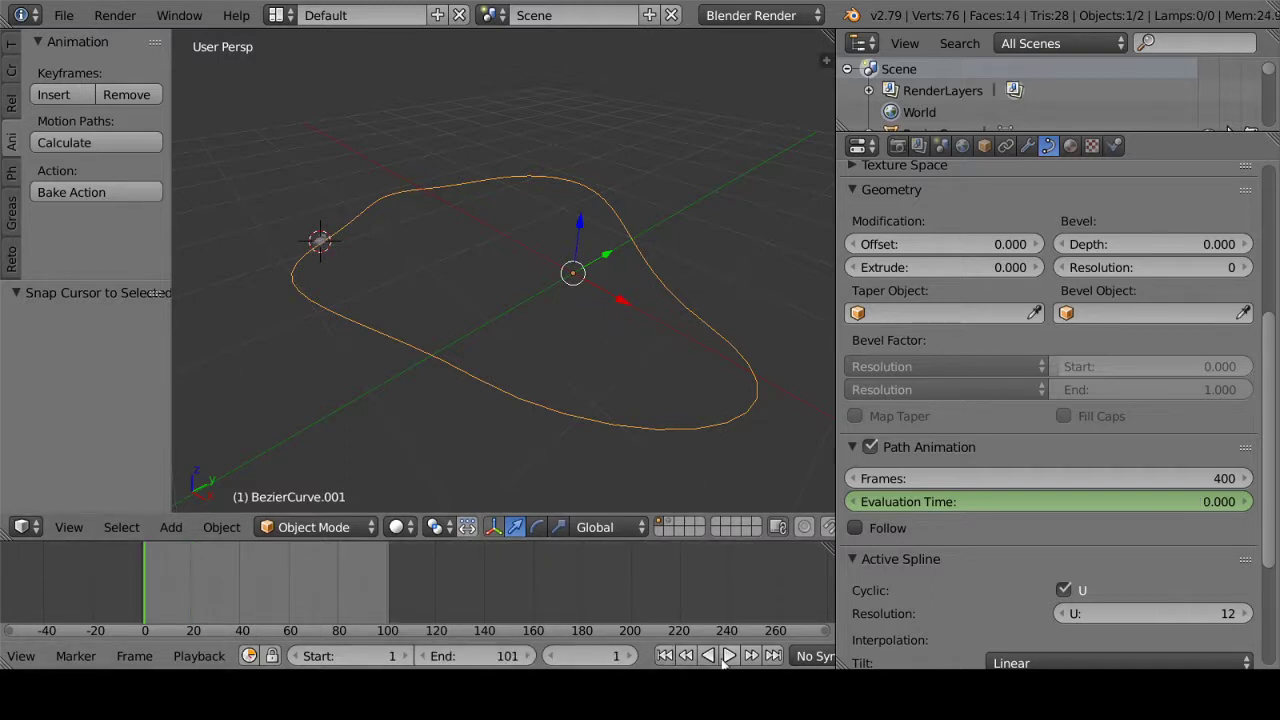
pyautogui.click(729, 655)
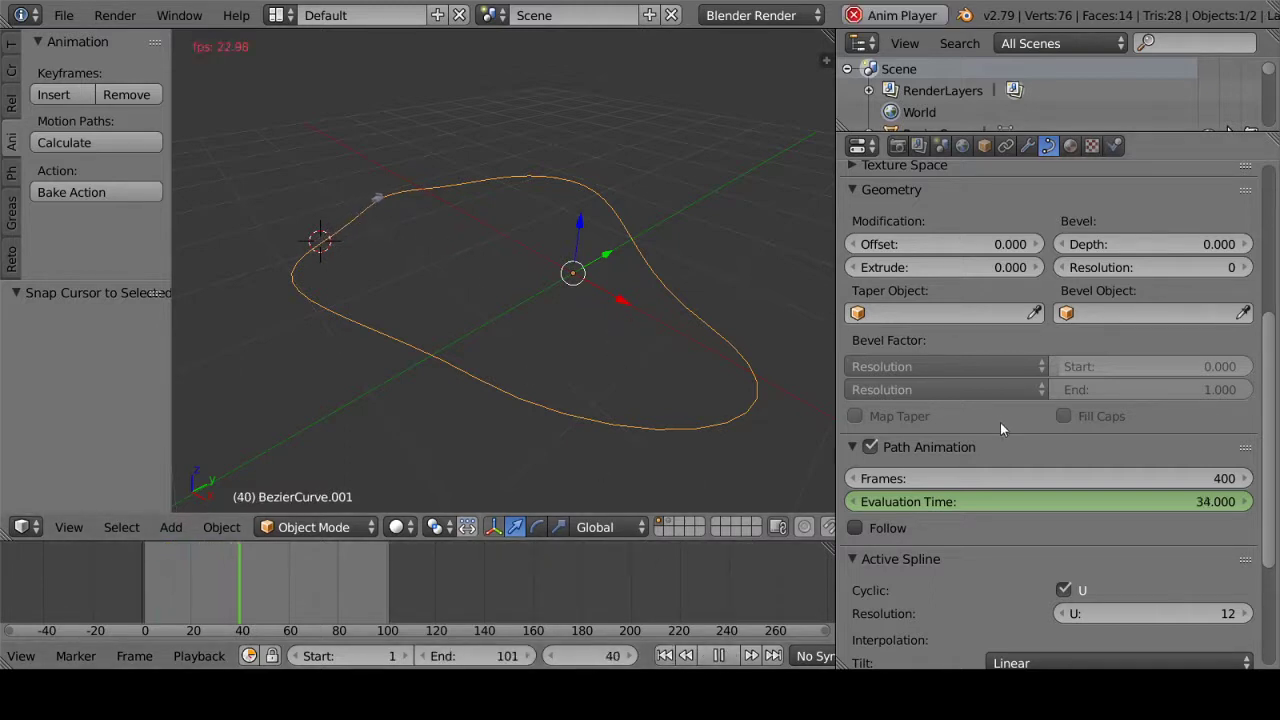
# Step: Stop and rewind to frame 1, then set the path animation Frames to 100
pyautogui.moveTo(1035, 478)
pyautogui.mouseDown()
pyautogui.moveTo(1015, 478)
pyautogui.moveTo(1120, 479)
pyautogui.mouseUp()
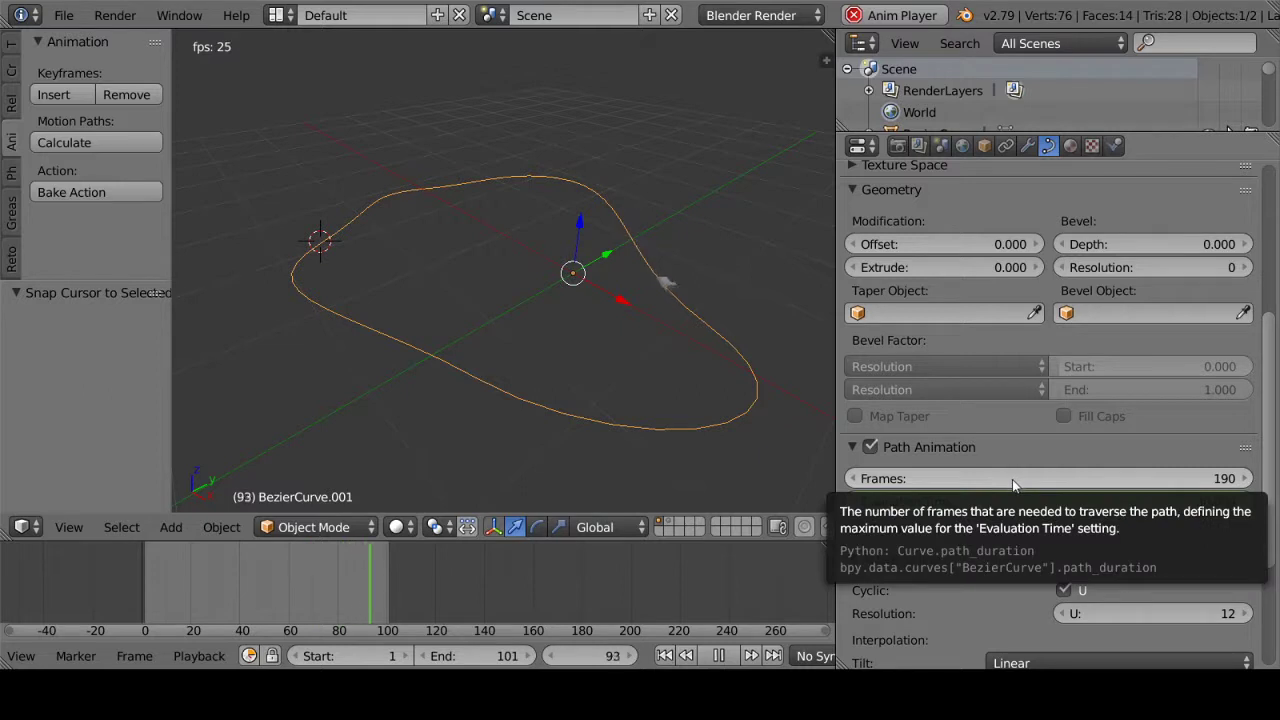
pyautogui.click(721, 655)
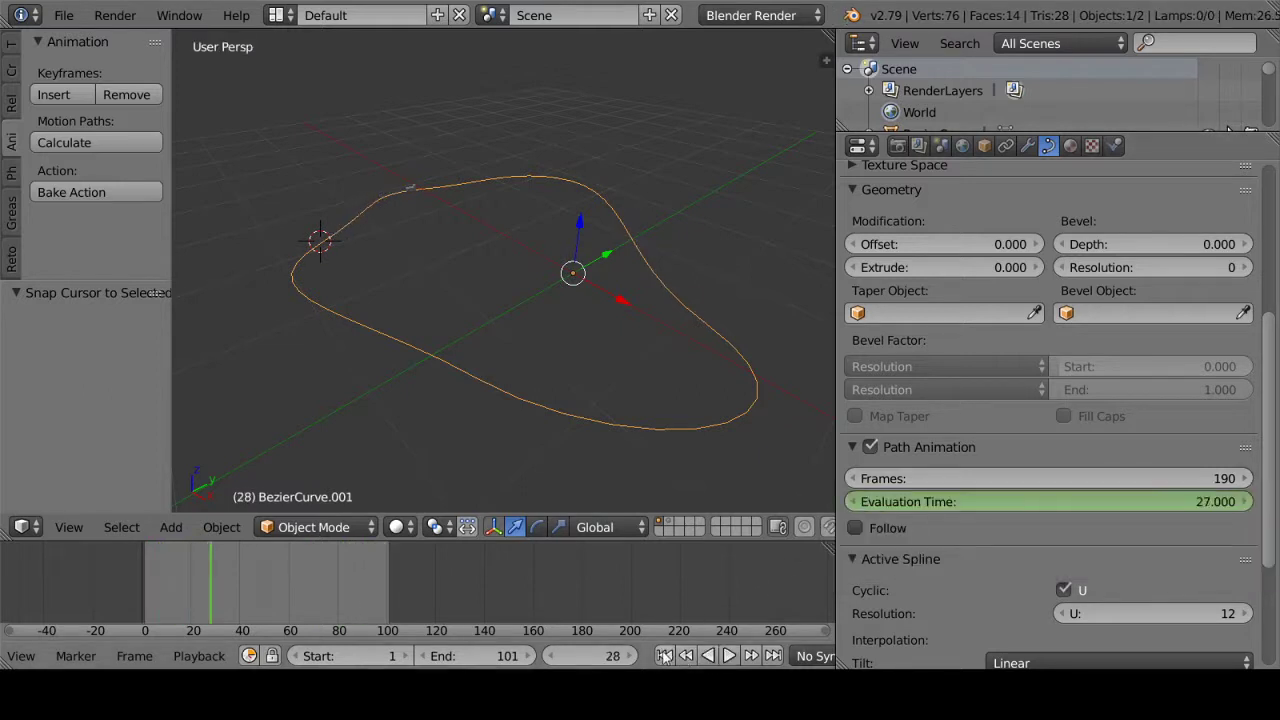
pyautogui.click(664, 655)
pyautogui.click(1085, 470)
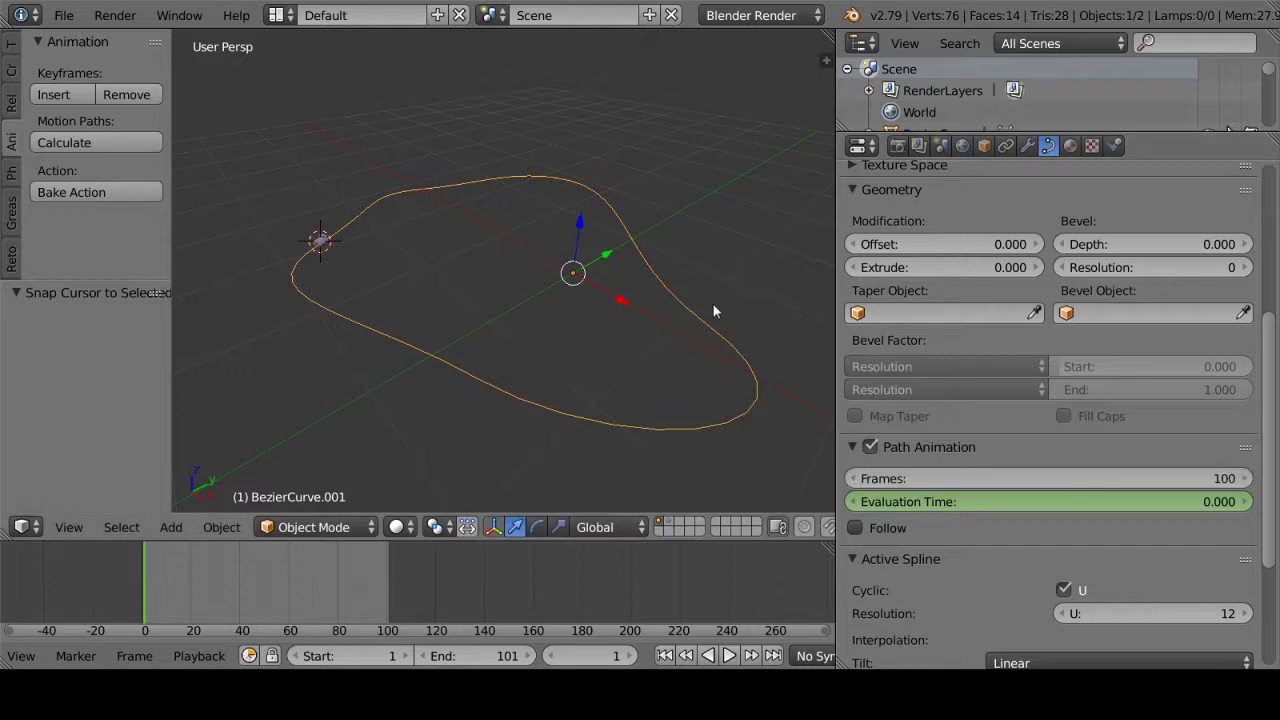
pyautogui.press('Return')
pyautogui.moveTo(713, 304)
pyautogui.mouseDown(button='middle')
pyautogui.moveTo(609, 268)
pyautogui.moveTo(646, 243)
pyautogui.moveTo(571, 263)
pyautogui.moveTo(608, 288)
pyautogui.mouseUp(button='middle')
# Step: Select cart Cube.005 and show its Follow Path constraint settings
pyautogui.rightClick(530, 245)
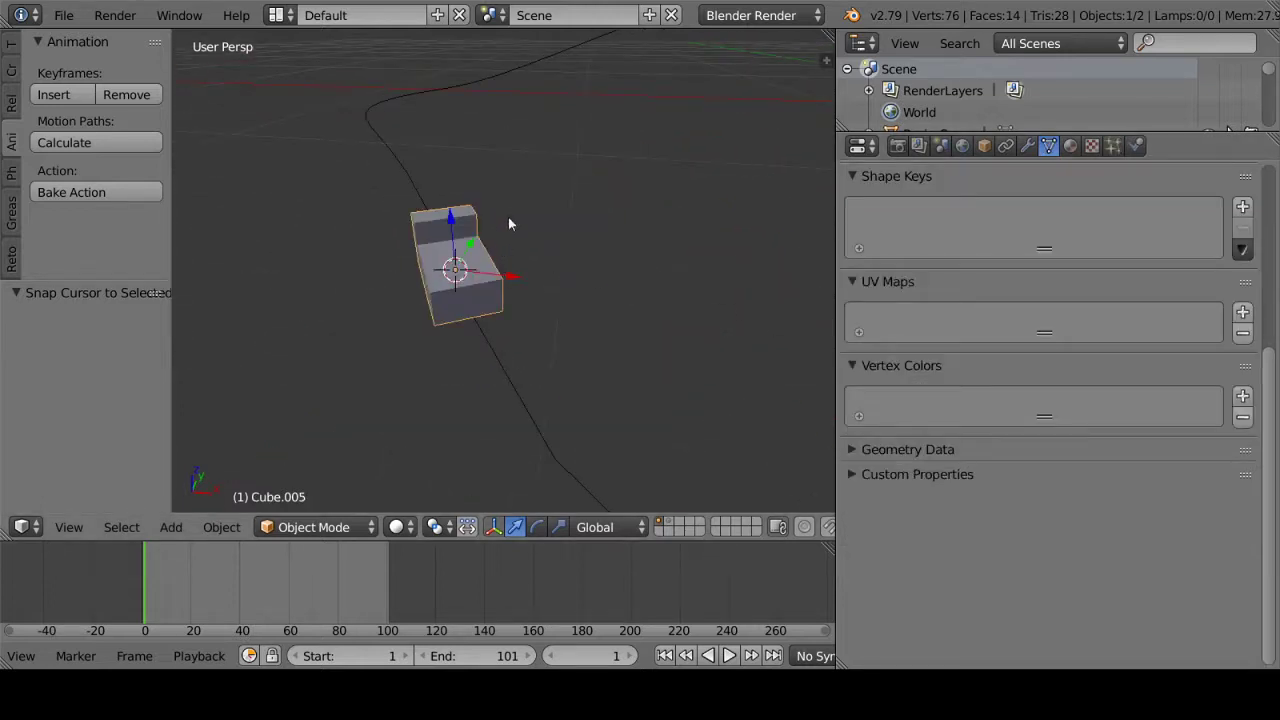
pyautogui.moveTo(508, 224); pyautogui.dragTo(503, 272, button='middle')
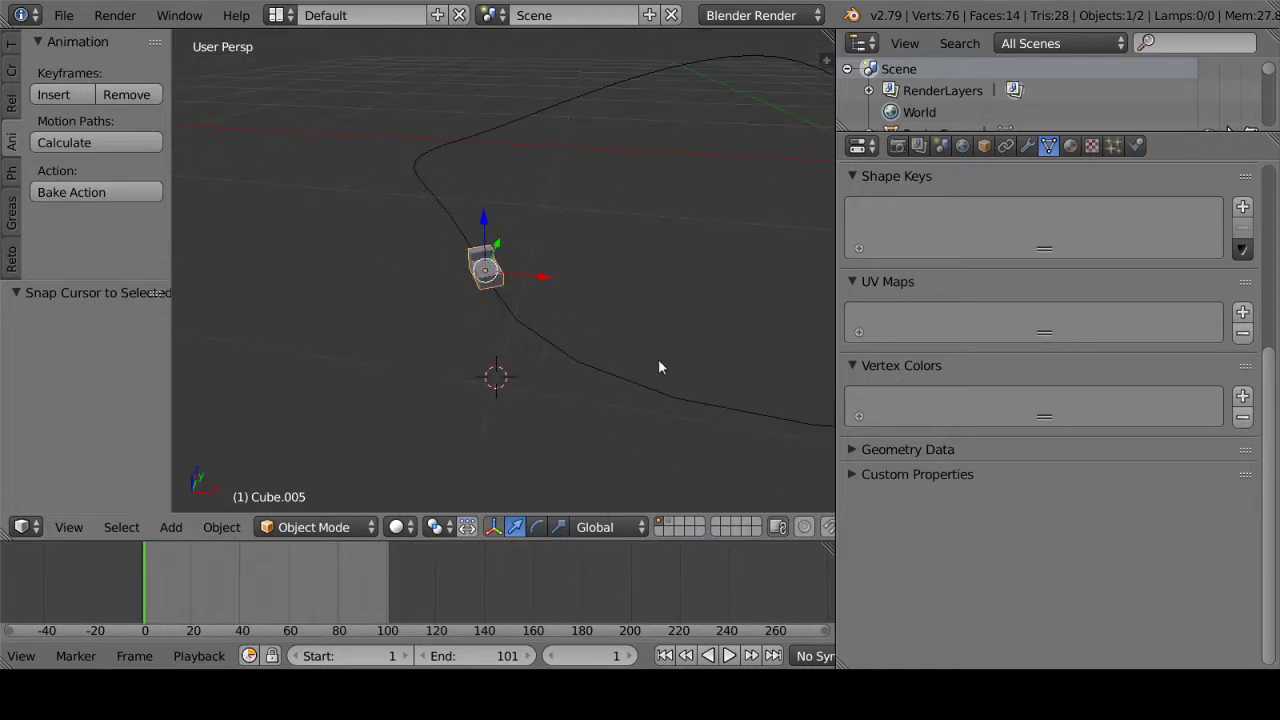
pyautogui.click(1006, 147)
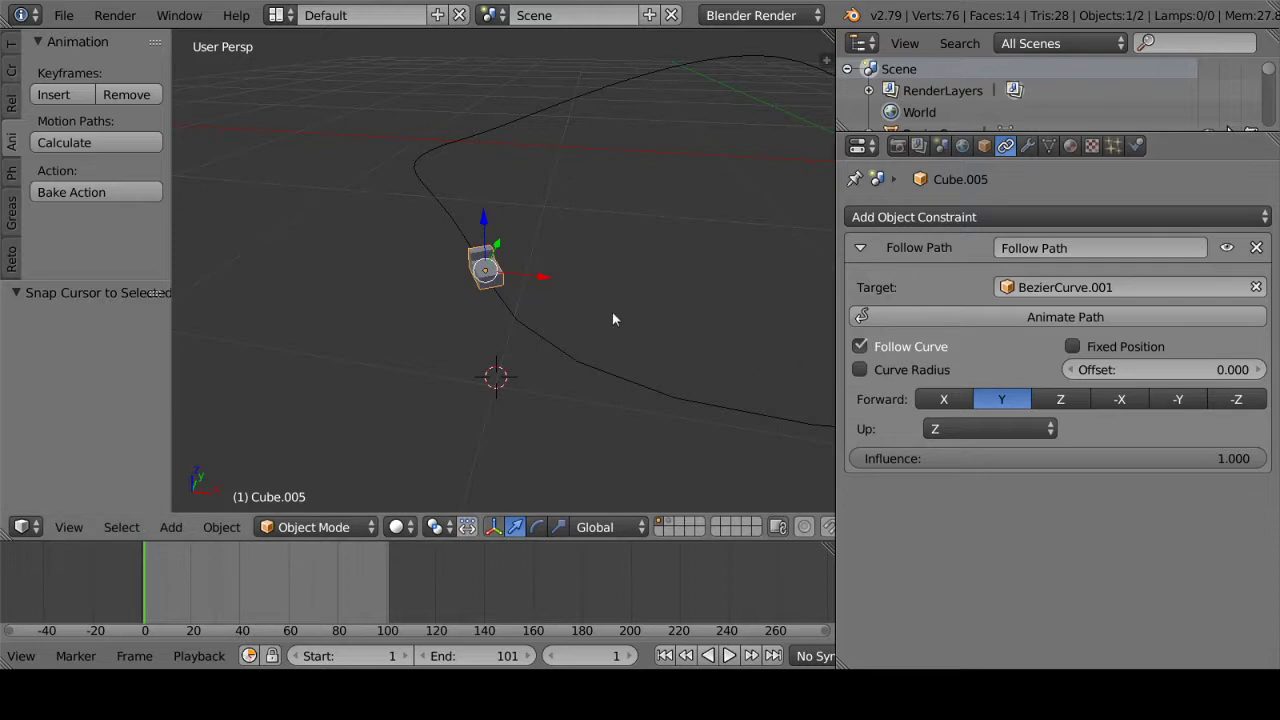
pyautogui.moveTo(546, 315)
pyautogui.mouseDown(button='middle')
pyautogui.moveTo(598, 325)
pyautogui.moveTo(645, 300)
pyautogui.moveTo(602, 294)
pyautogui.mouseUp(button='middle')
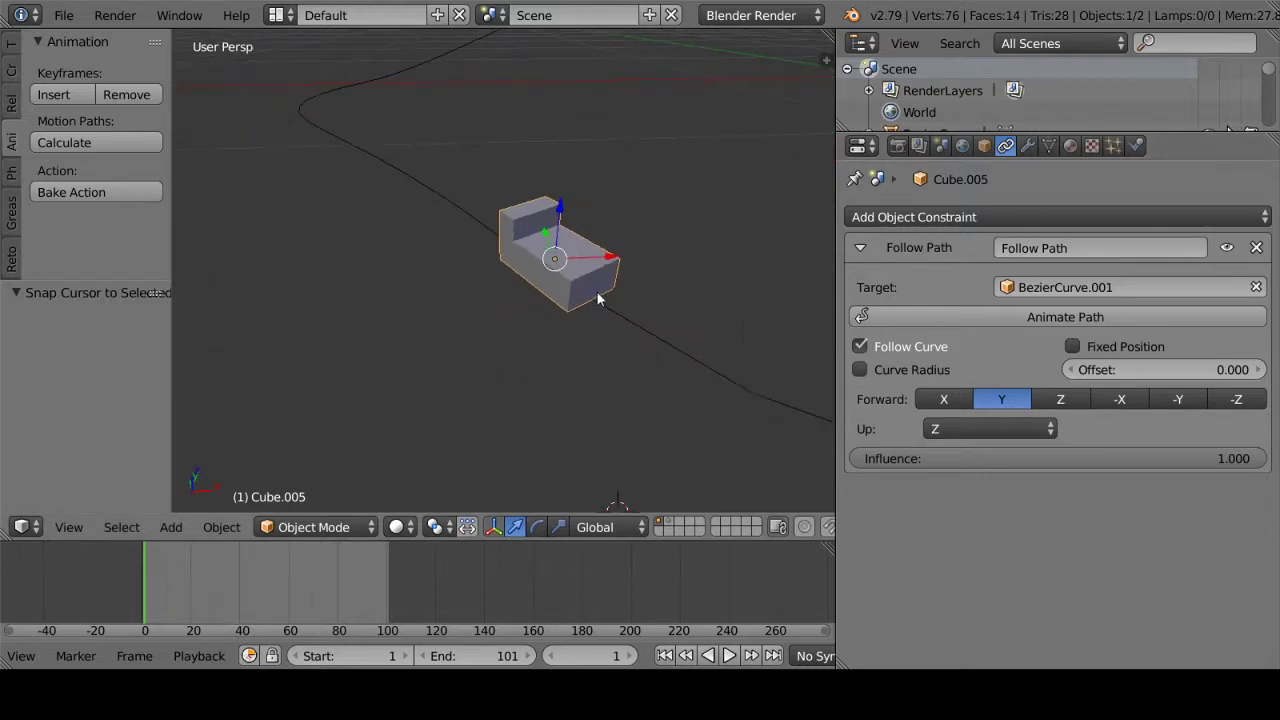
# Step: Duplicate the cart in place as Cube.006 and raise its Follow Path offset to 1.2
pyautogui.hotkey('shift', 'd')
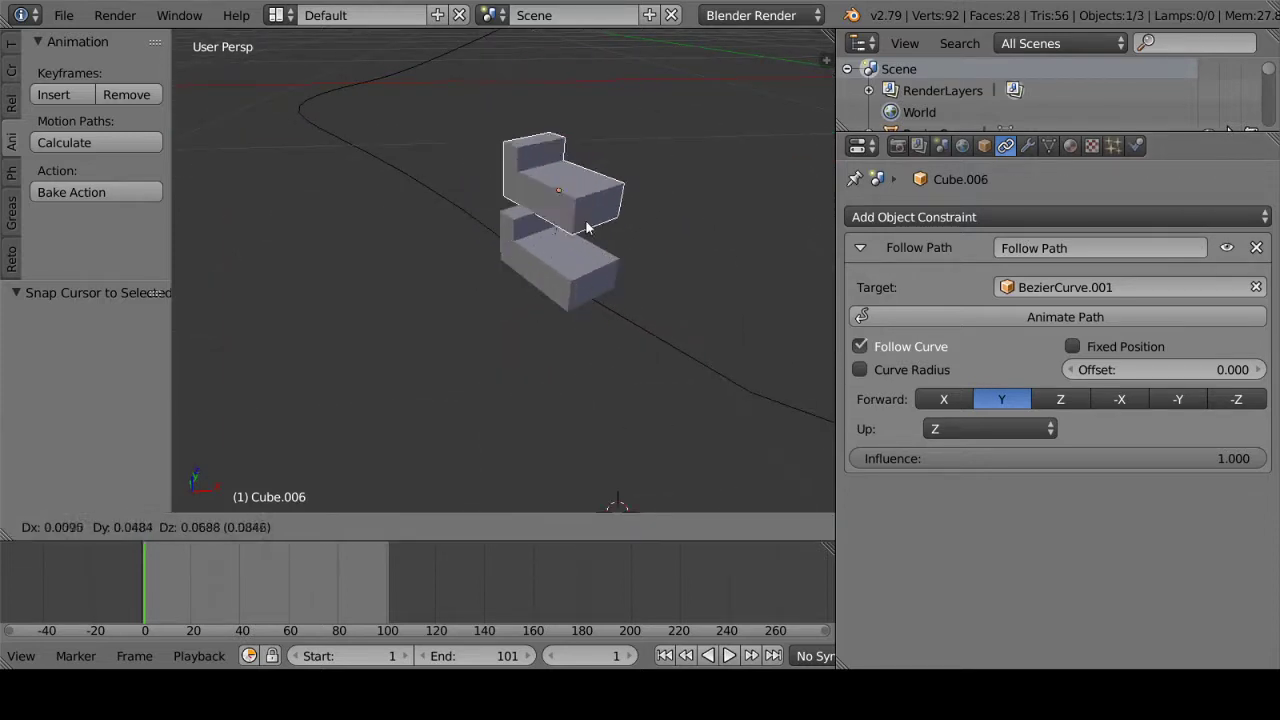
pyautogui.rightClick(606, 178)
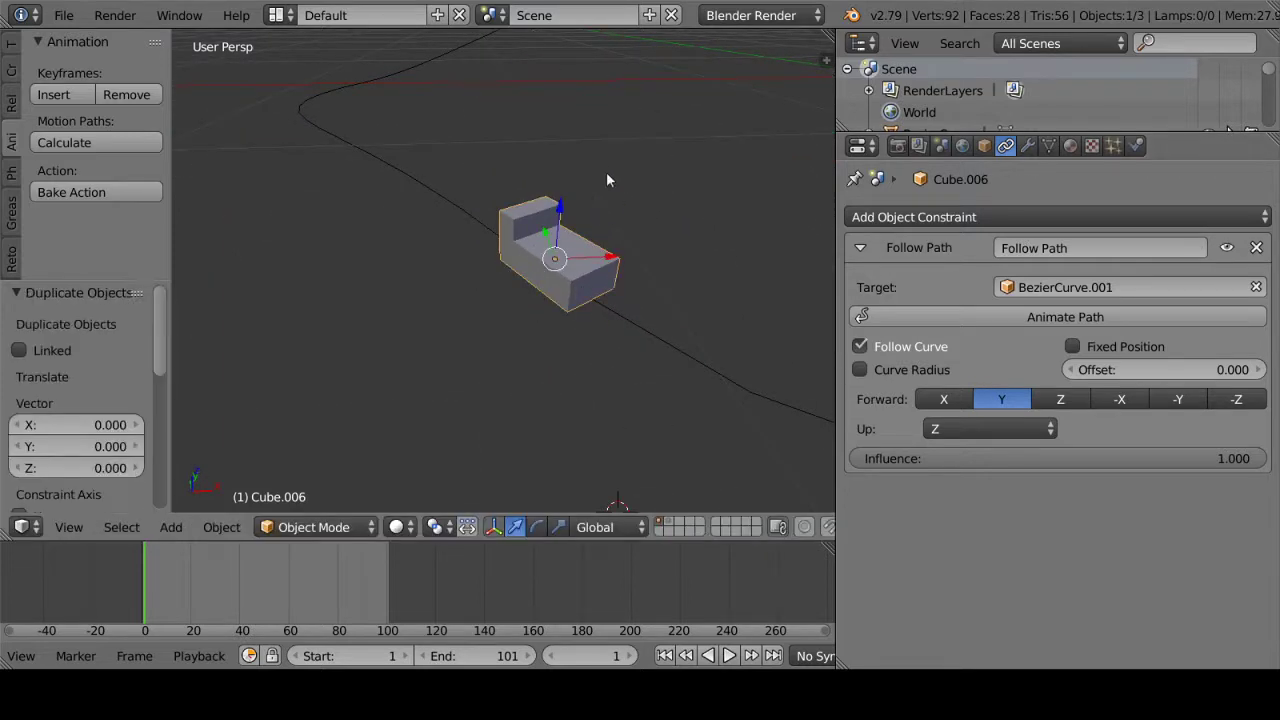
pyautogui.click(1253, 372)
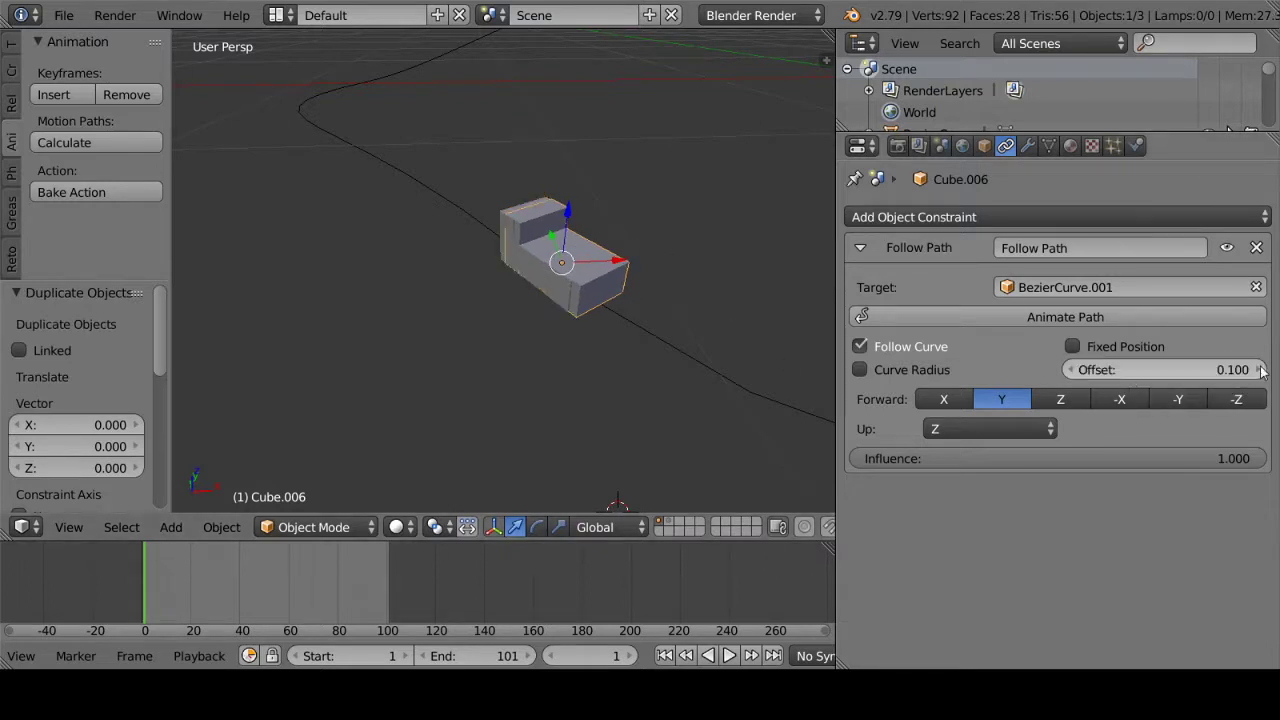
pyautogui.click(1253, 372)
pyautogui.click(1253, 372)
pyautogui.click(1253, 372)
pyautogui.click(1253, 370)
pyautogui.click(1253, 370)
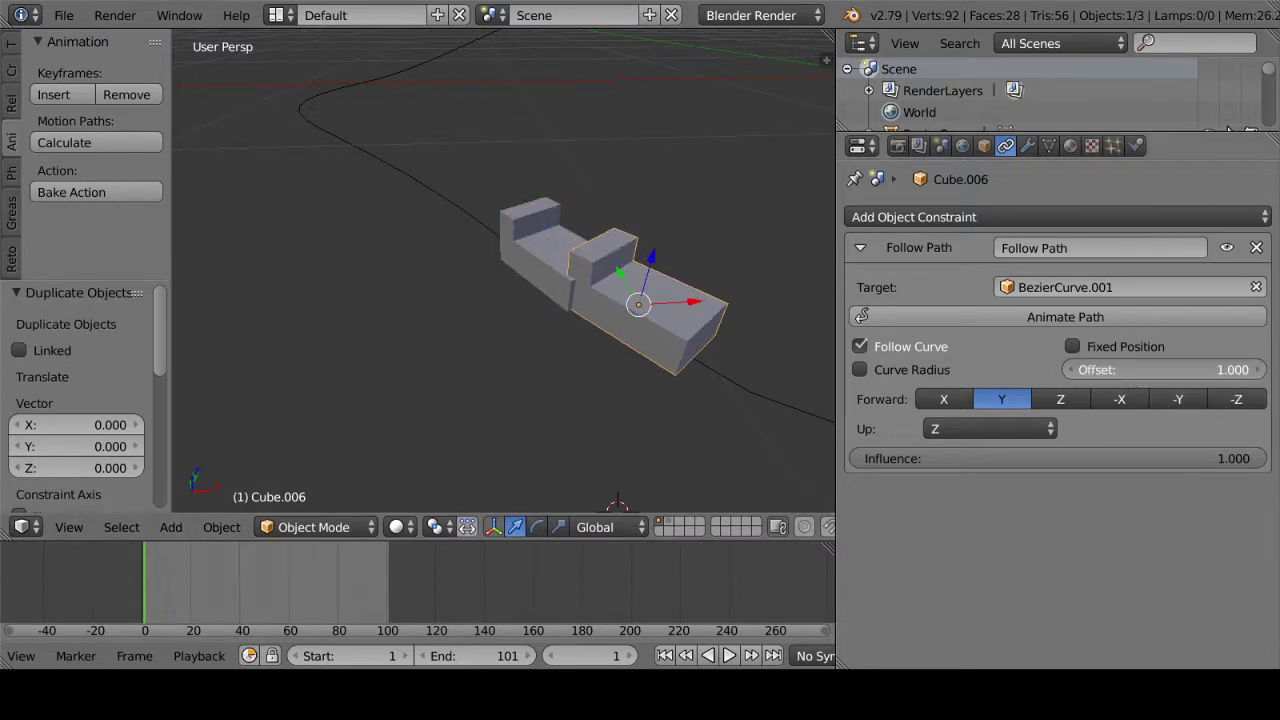
pyautogui.click(1253, 370)
pyautogui.click(1253, 370)
pyautogui.moveTo(560, 390); pyautogui.dragTo(497, 348, button='middle')
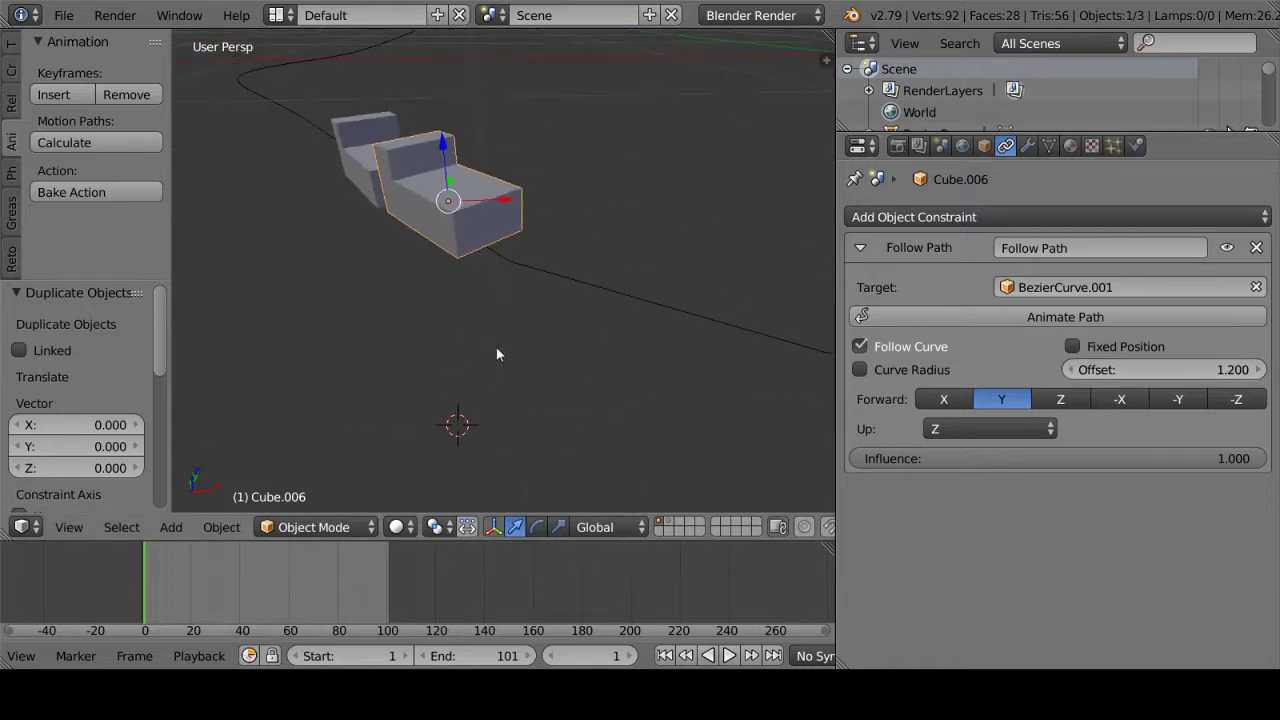
# Step: Duplicate again as Cube.007 with Follow Path offset 2.4, forming a three-car train
pyautogui.hotkey('shift', 'd')
pyautogui.click(540, 277)
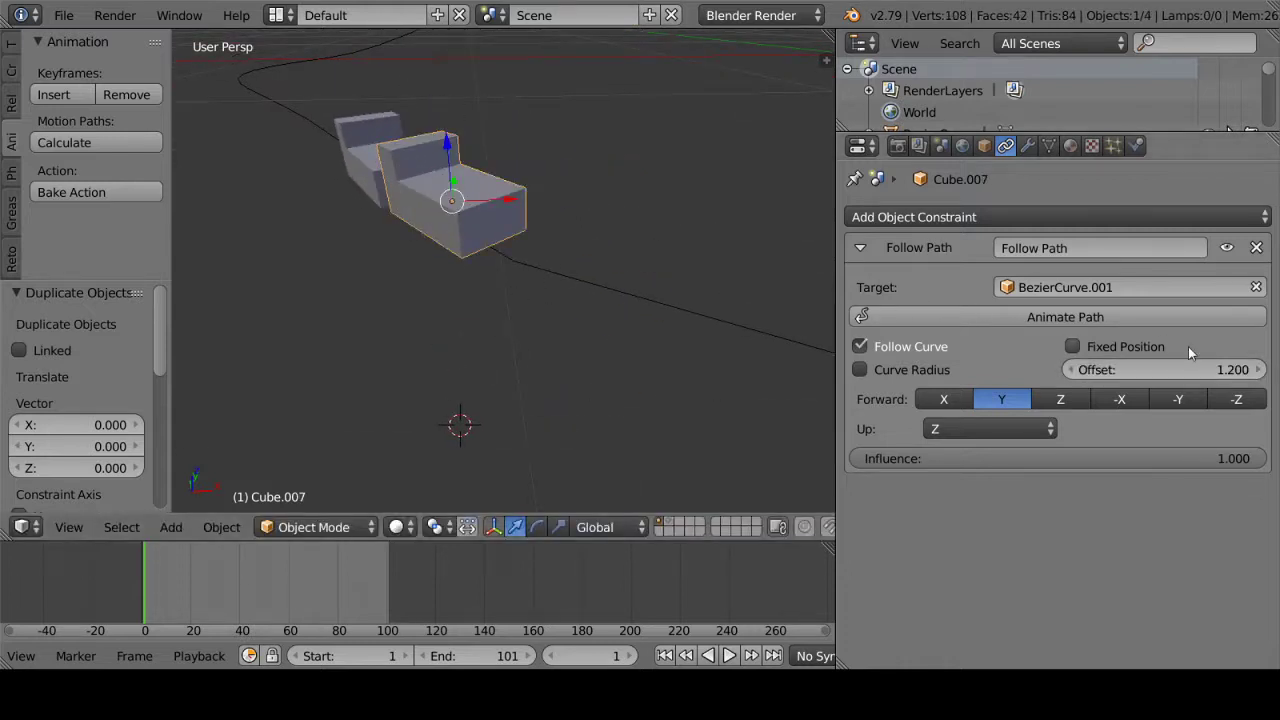
pyautogui.click(1258, 370)
pyautogui.click(1258, 370)
pyautogui.click(1258, 370)
pyautogui.click(1258, 370)
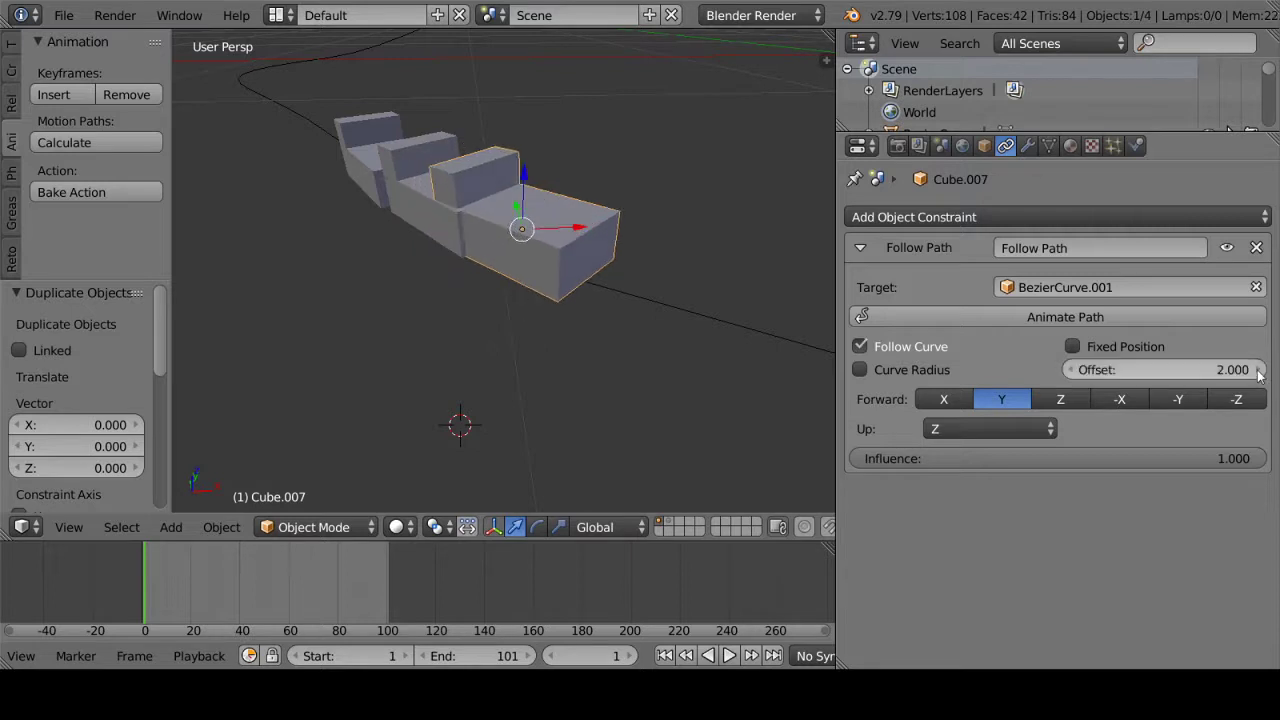
pyautogui.click(1258, 370)
pyautogui.click(1258, 370)
pyautogui.moveTo(725, 355); pyautogui.dragTo(691, 363, button='middle')
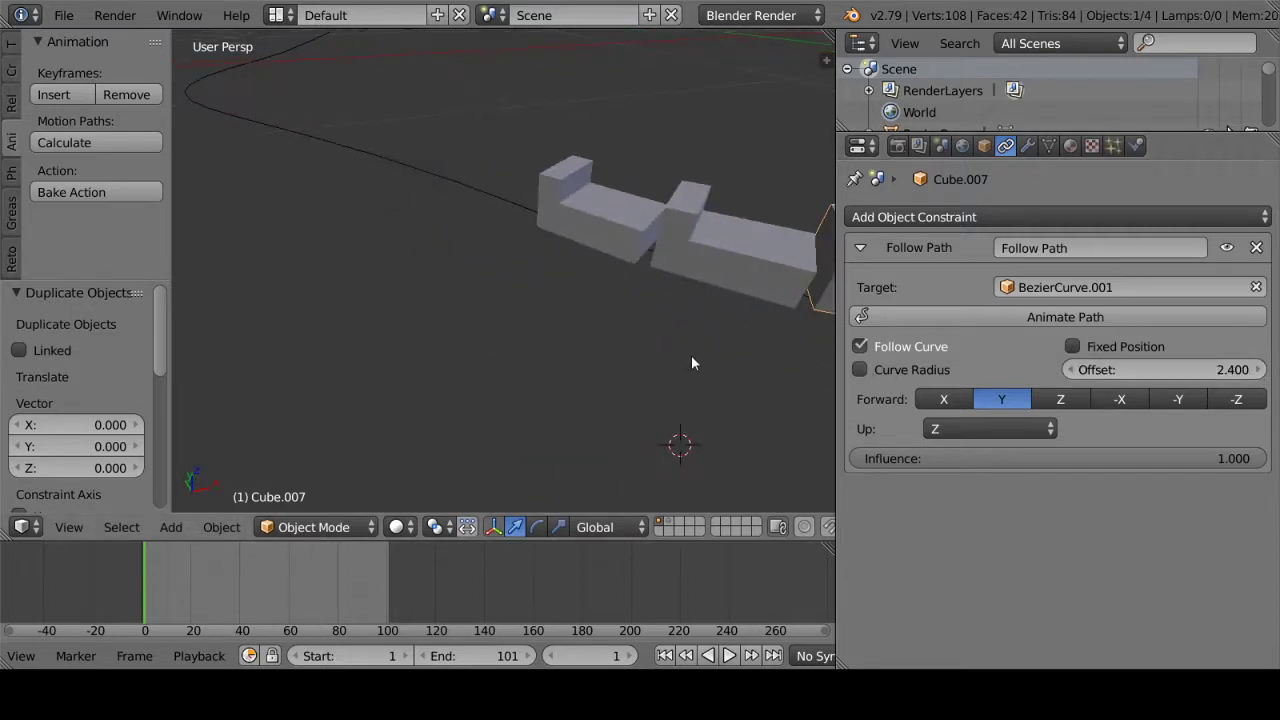
pyautogui.moveTo(787, 306); pyautogui.dragTo(299, 193, button='middle')
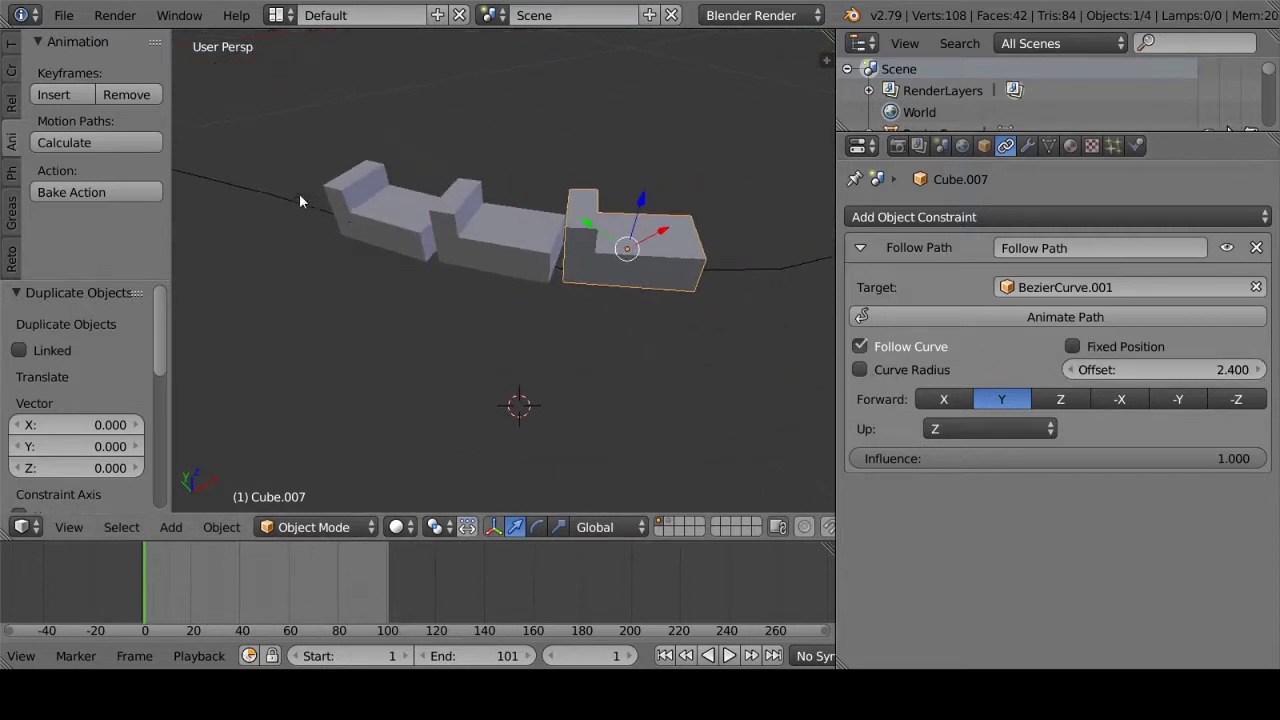
# Step: Delete the raised box faces from the middle cube, Cube.006
pyautogui.rightClick(451, 254)
pyautogui.press('Tab')
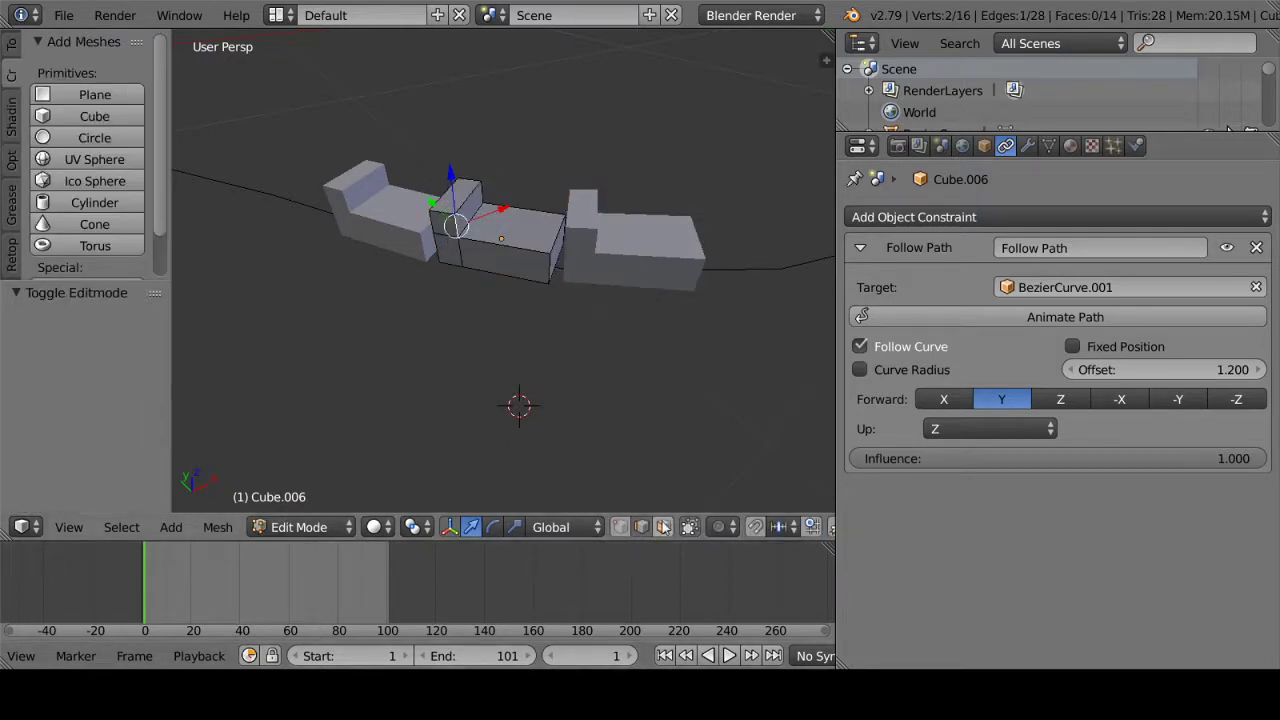
pyautogui.press('a')
pyautogui.press('l')
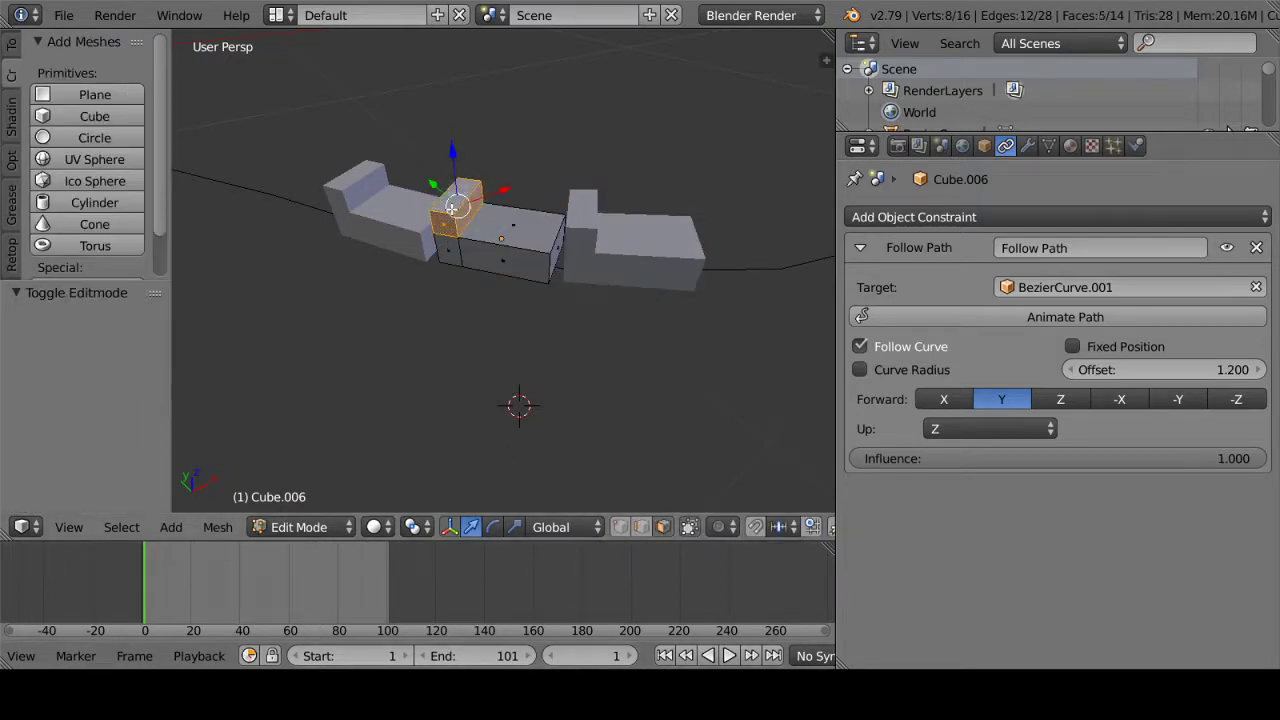
pyautogui.press('x')
pyautogui.click(430, 256)
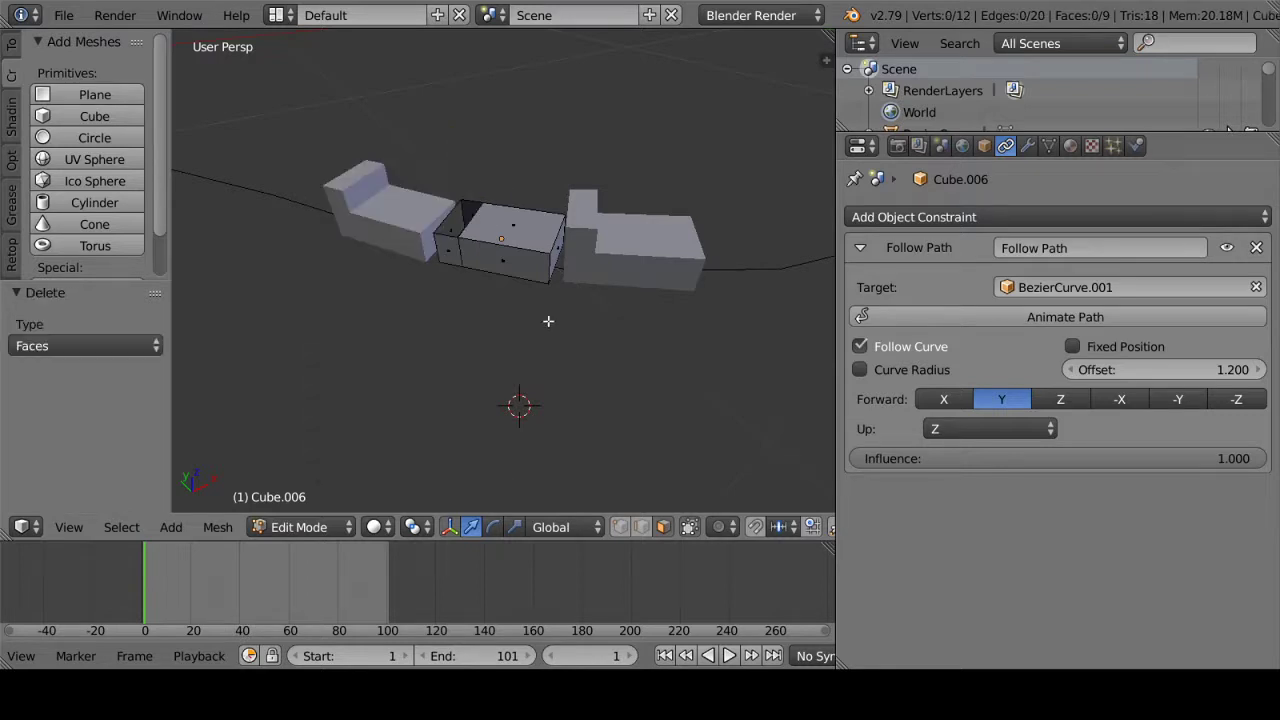
pyautogui.press('Tab')
# Step: Delete Cube.007's raised box and fill the opening with a new face
pyautogui.rightClick(587, 240)
pyautogui.press('Tab')
pyautogui.press('l')
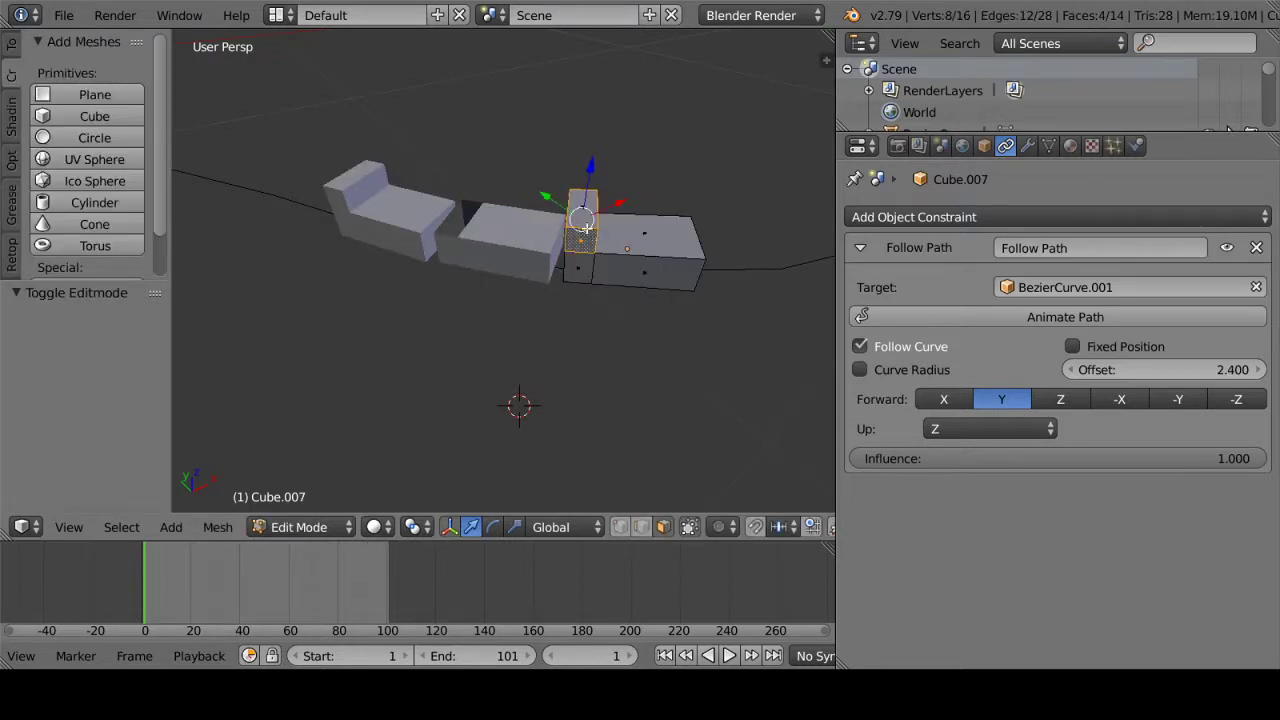
pyautogui.press('x')
pyautogui.click(586, 221)
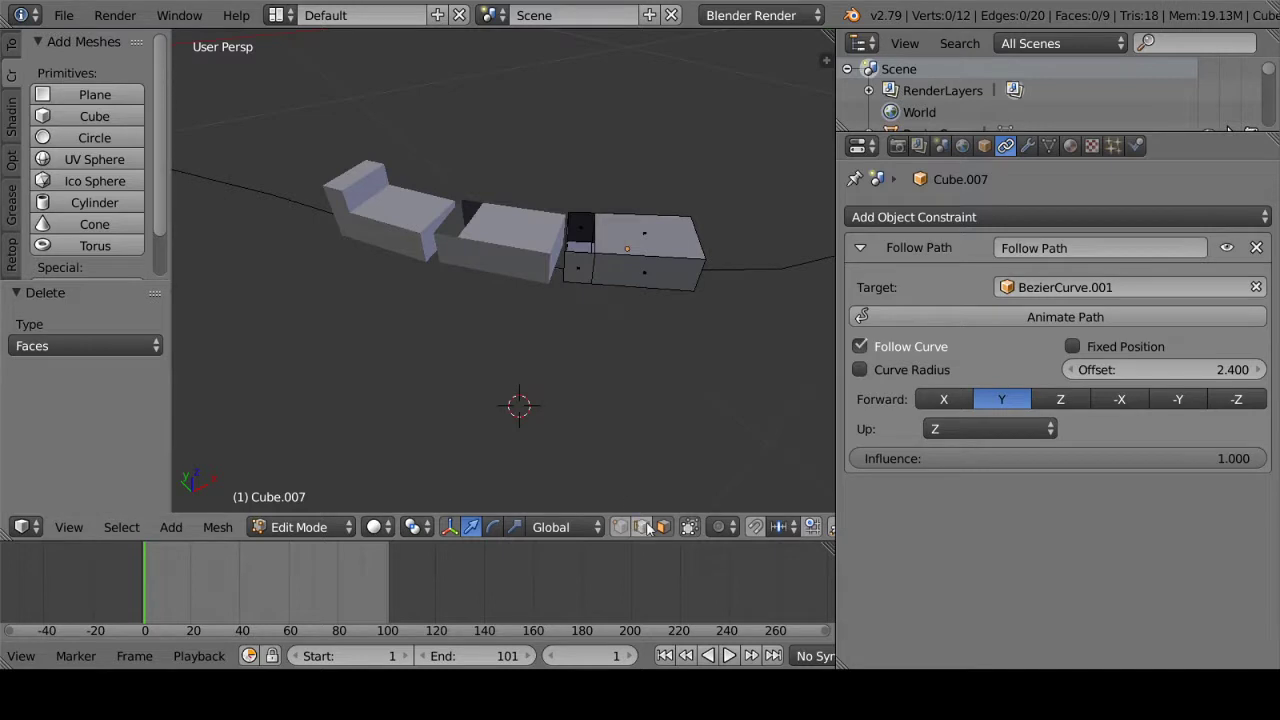
pyautogui.press('c')
pyautogui.click(580, 231)
pyautogui.rightClick(597, 243)
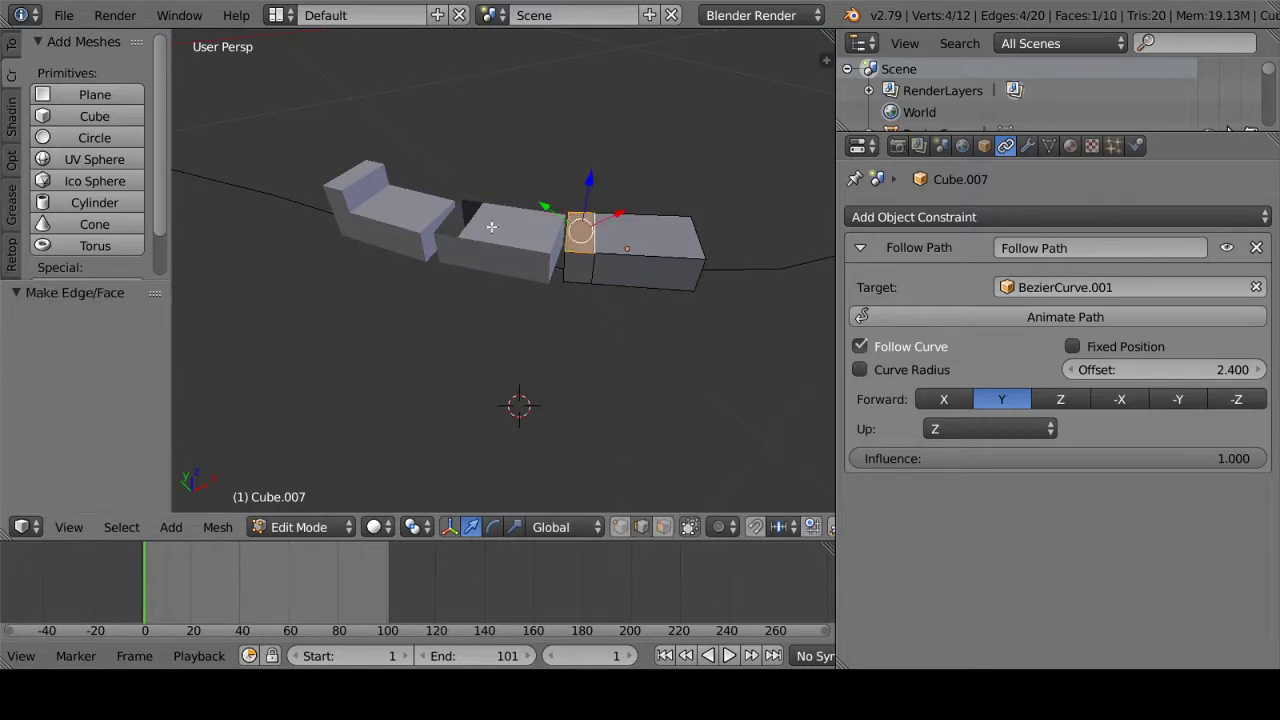
pyautogui.press('Tab')
pyautogui.rightClick(470, 220)
pyautogui.press('Tab')
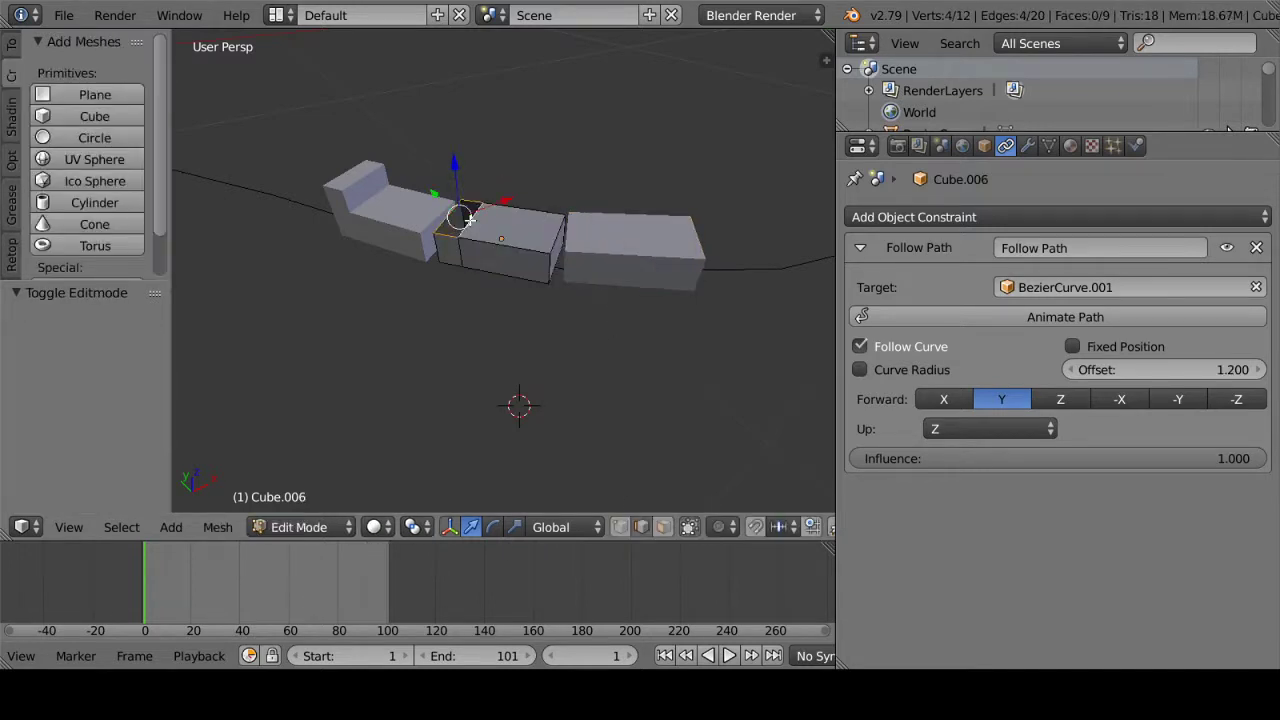
pyautogui.press('Tab')
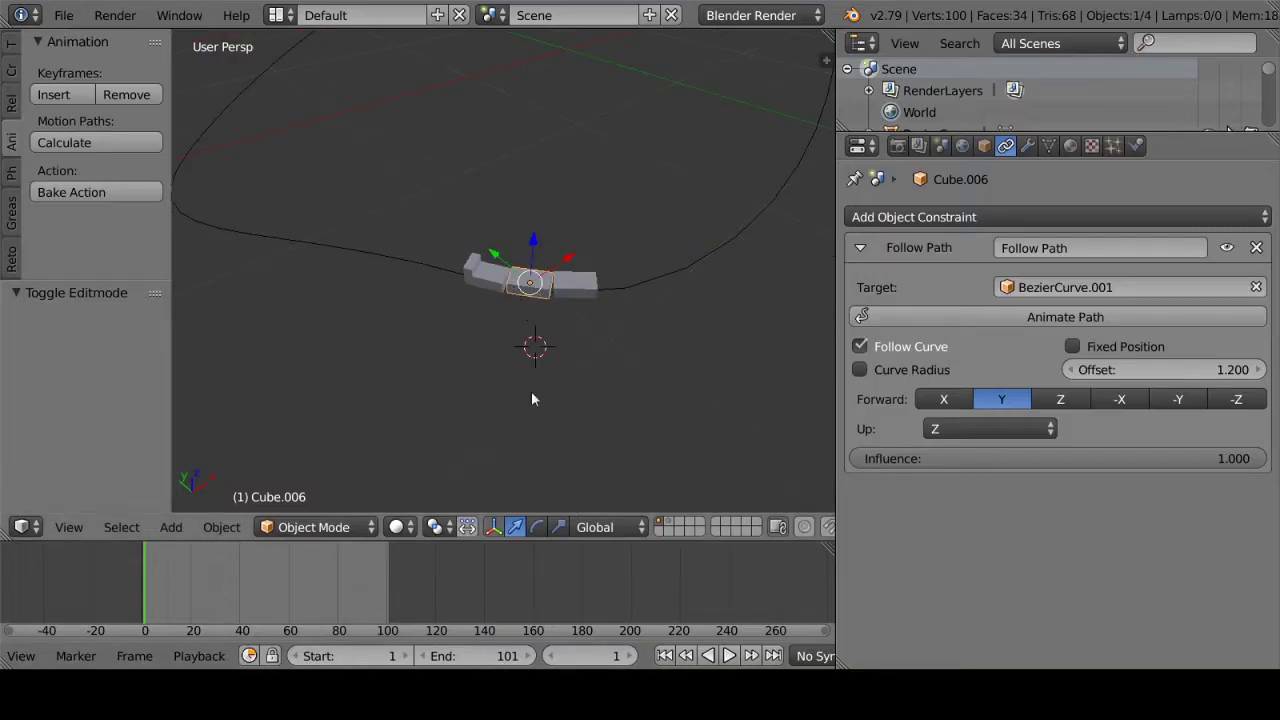
pyautogui.click(729, 655)
pyautogui.moveTo(657, 414); pyautogui.dragTo(538, 169, button='middle')
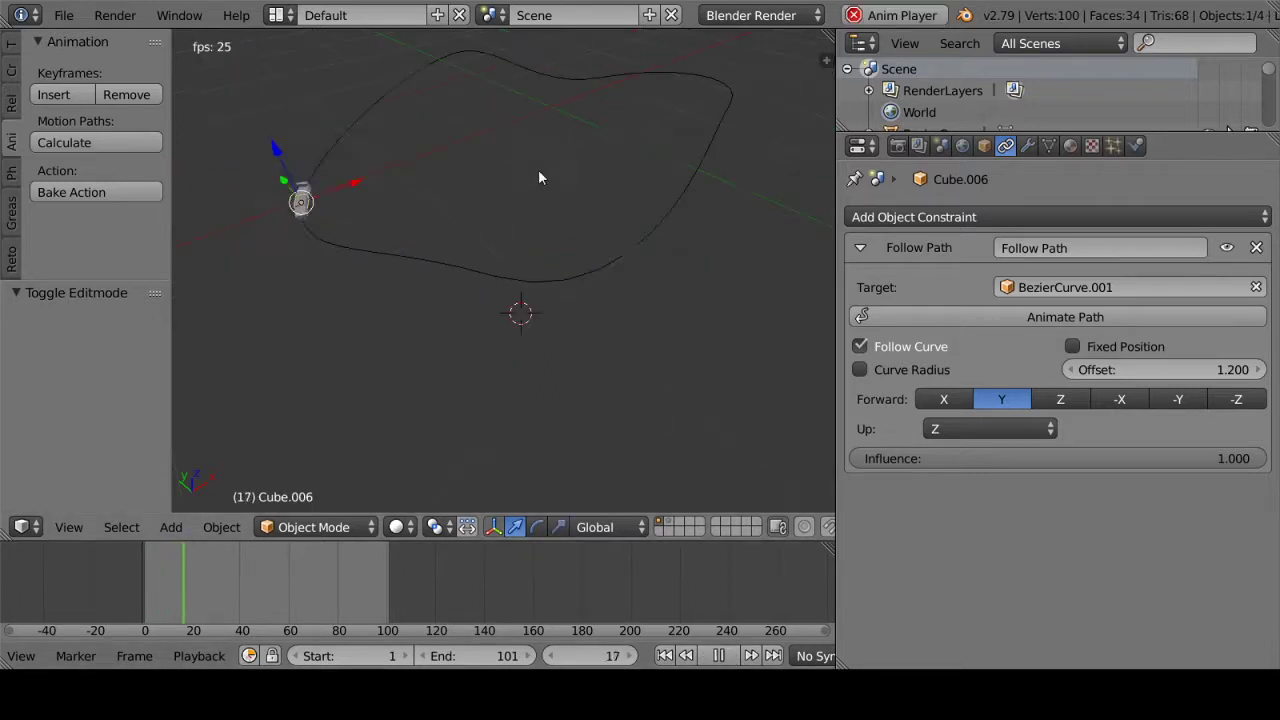
pyautogui.moveTo(572, 264)
pyautogui.mouseDown(button='middle')
pyautogui.moveTo(601, 210)
pyautogui.moveTo(547, 196)
pyautogui.moveTo(566, 262)
pyautogui.moveTo(600, 226)
pyautogui.moveTo(495, 251)
pyautogui.moveTo(423, 237)
pyautogui.moveTo(470, 229)
pyautogui.mouseUp(button='middle')
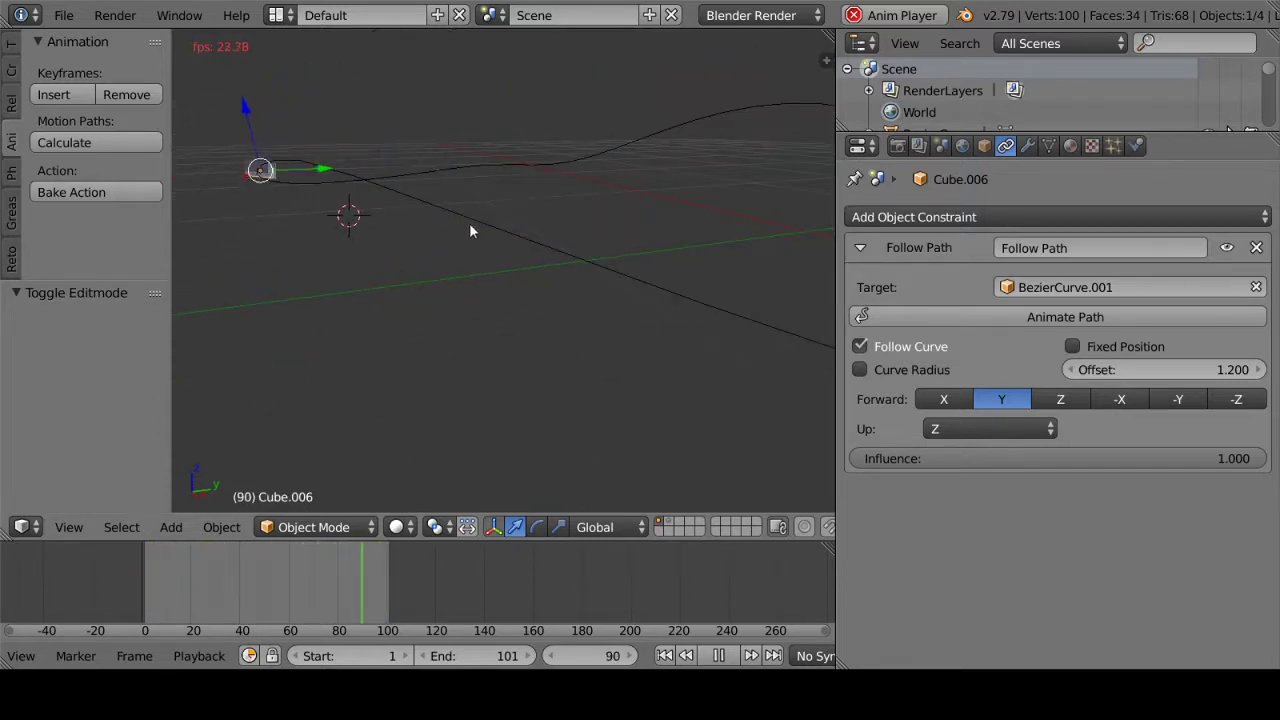
pyautogui.click(718, 655)
pyautogui.click(664, 655)
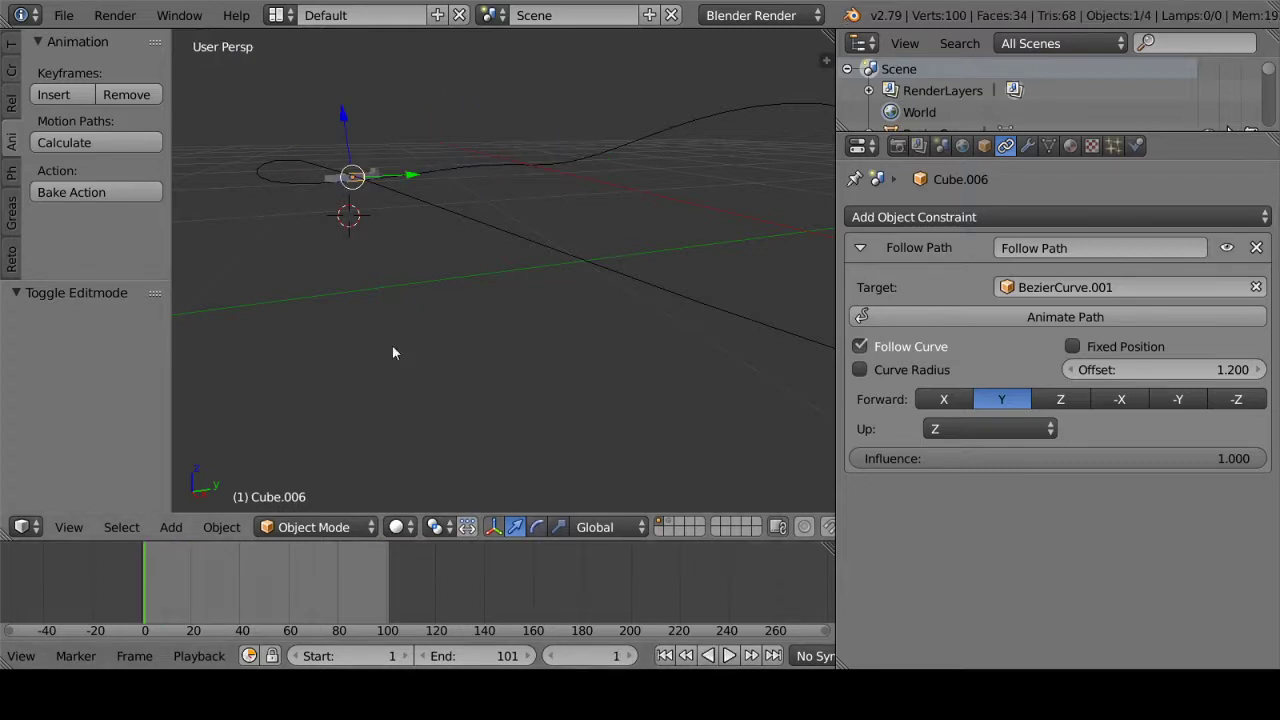
pyautogui.moveTo(262, 102); pyautogui.dragTo(422, 171, button='middle')
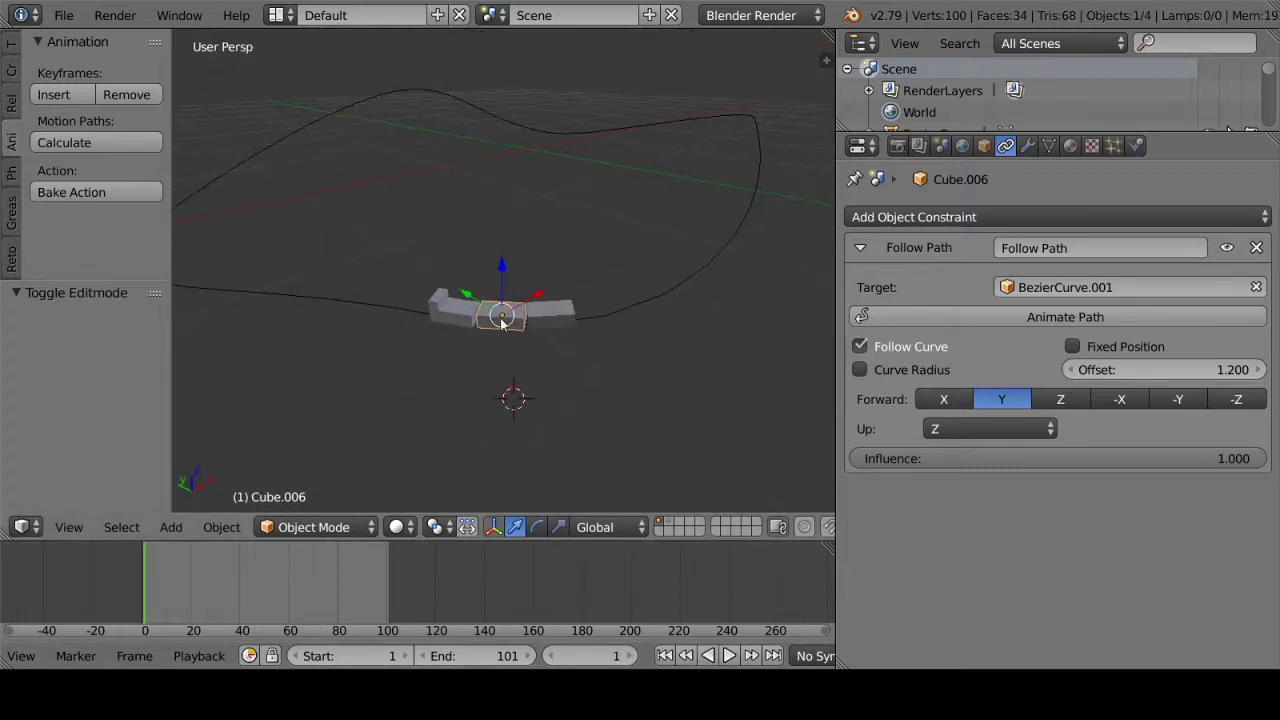
# Step: Bake Cube.005's path motion with Visual Keying and Clear Constraints enabled
pyautogui.rightClick(452, 318)
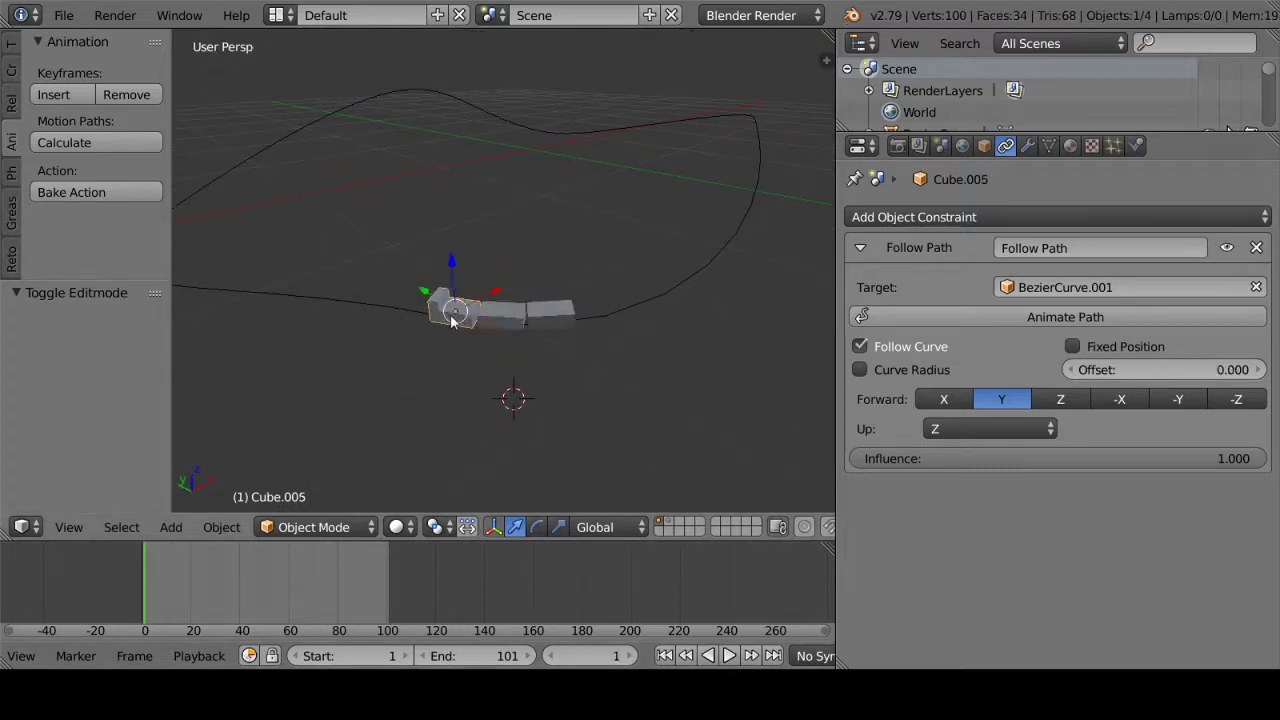
pyautogui.click(80, 194)
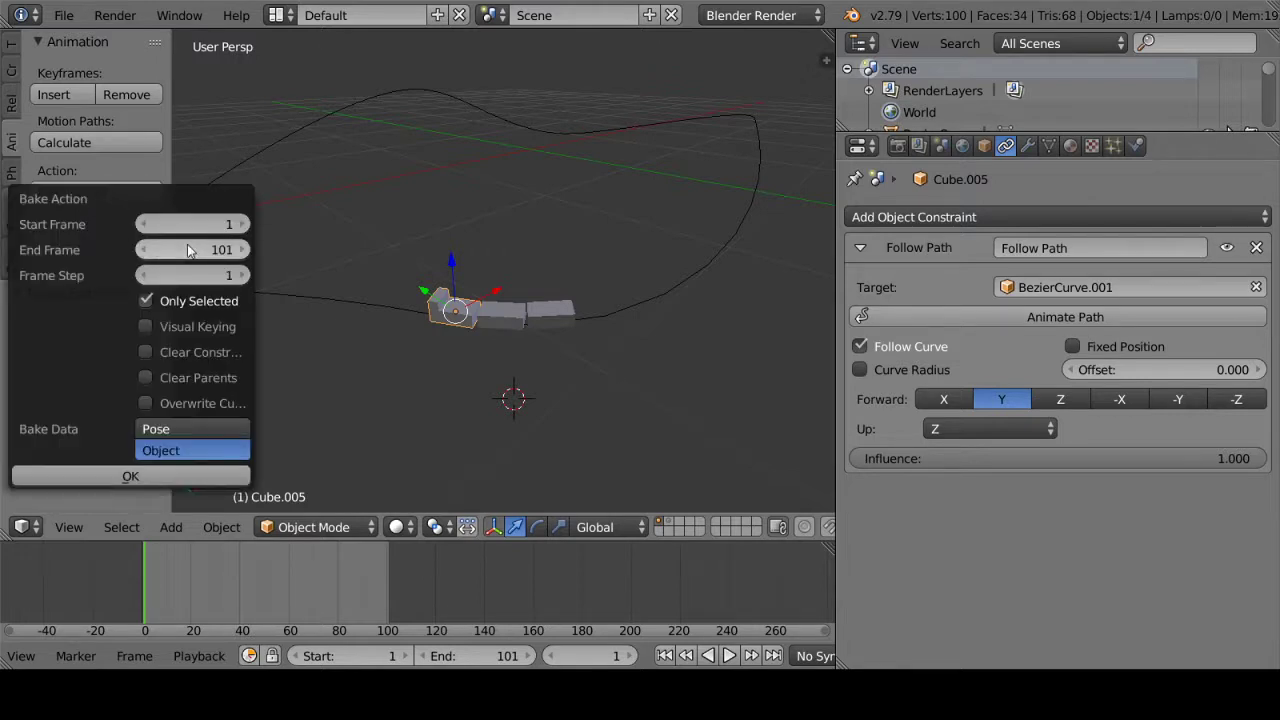
pyautogui.click(147, 326)
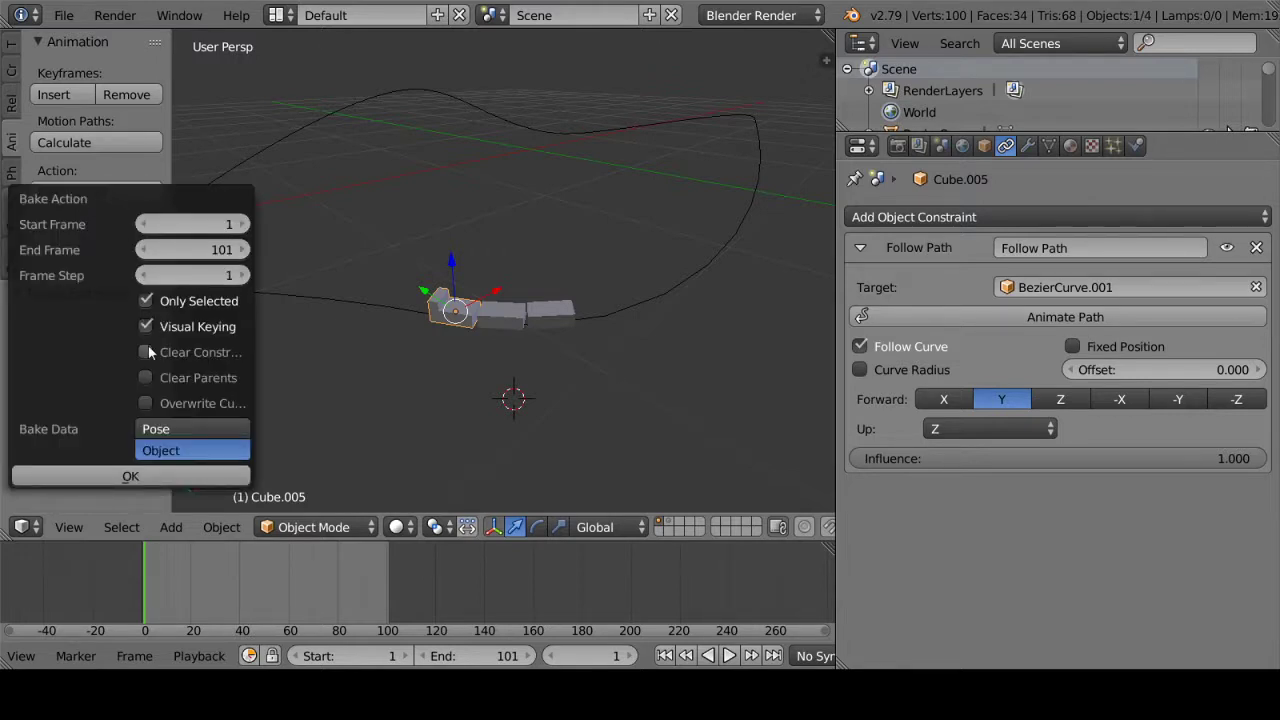
pyautogui.click(146, 351)
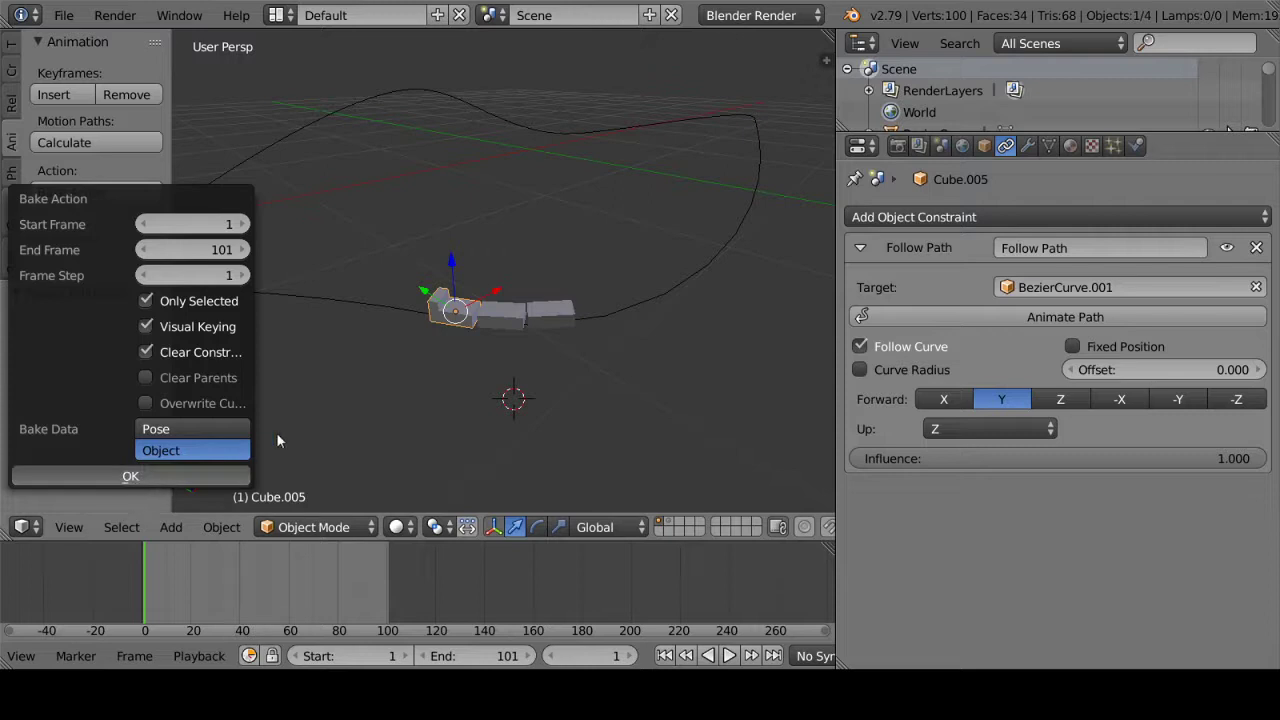
pyautogui.press('Return')
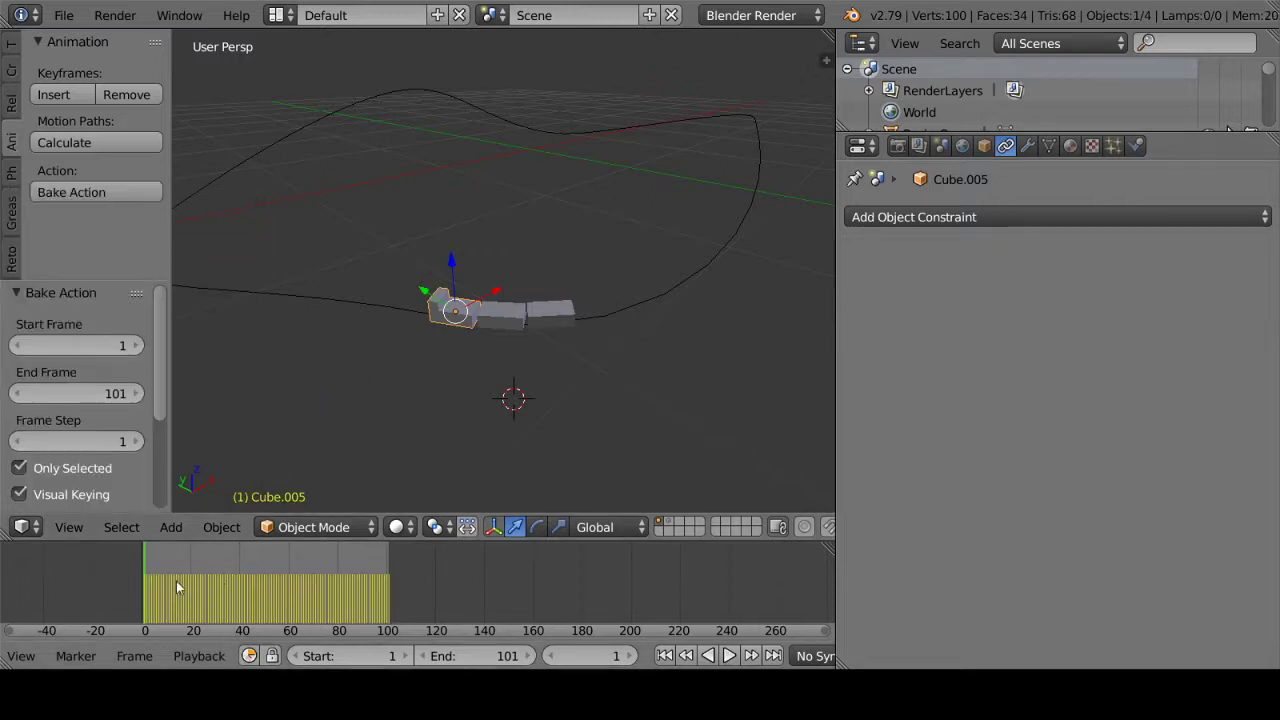
# Step: Bake the path motion of Cube.006 and Cube.007 the same way
pyautogui.scroll(4, 508, 321)
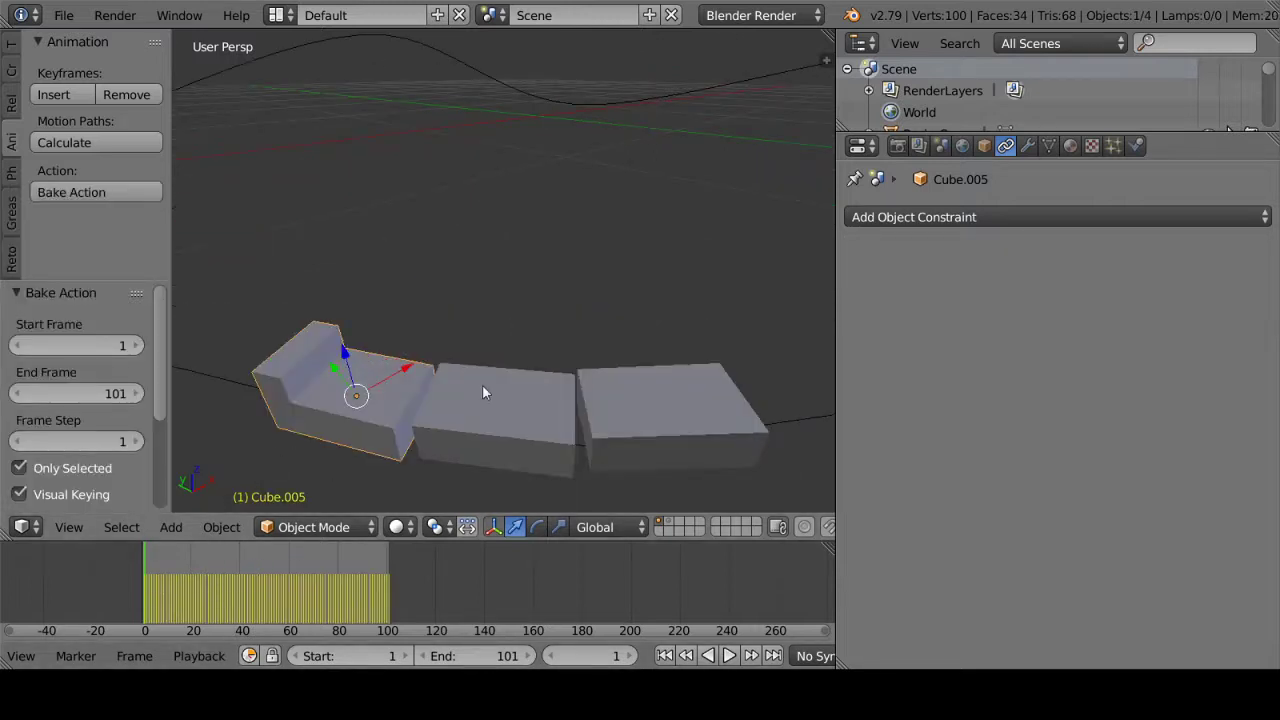
pyautogui.click(486, 390)
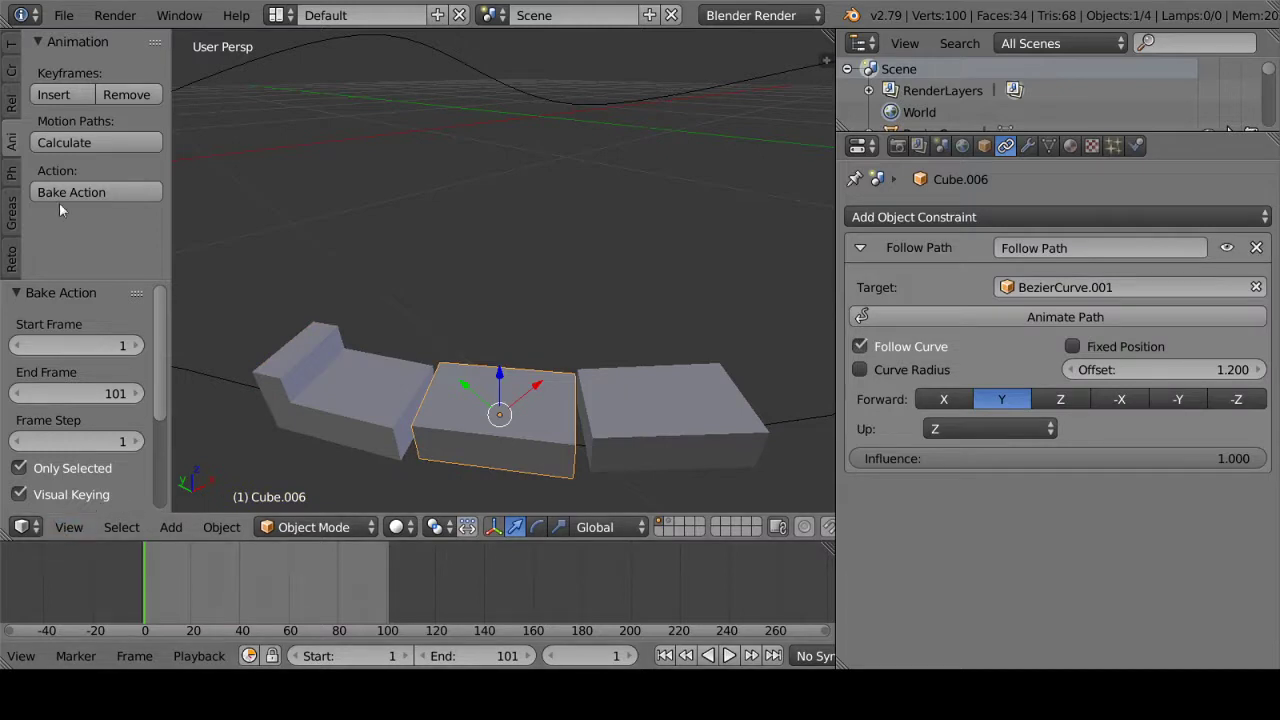
pyautogui.click(94, 199)
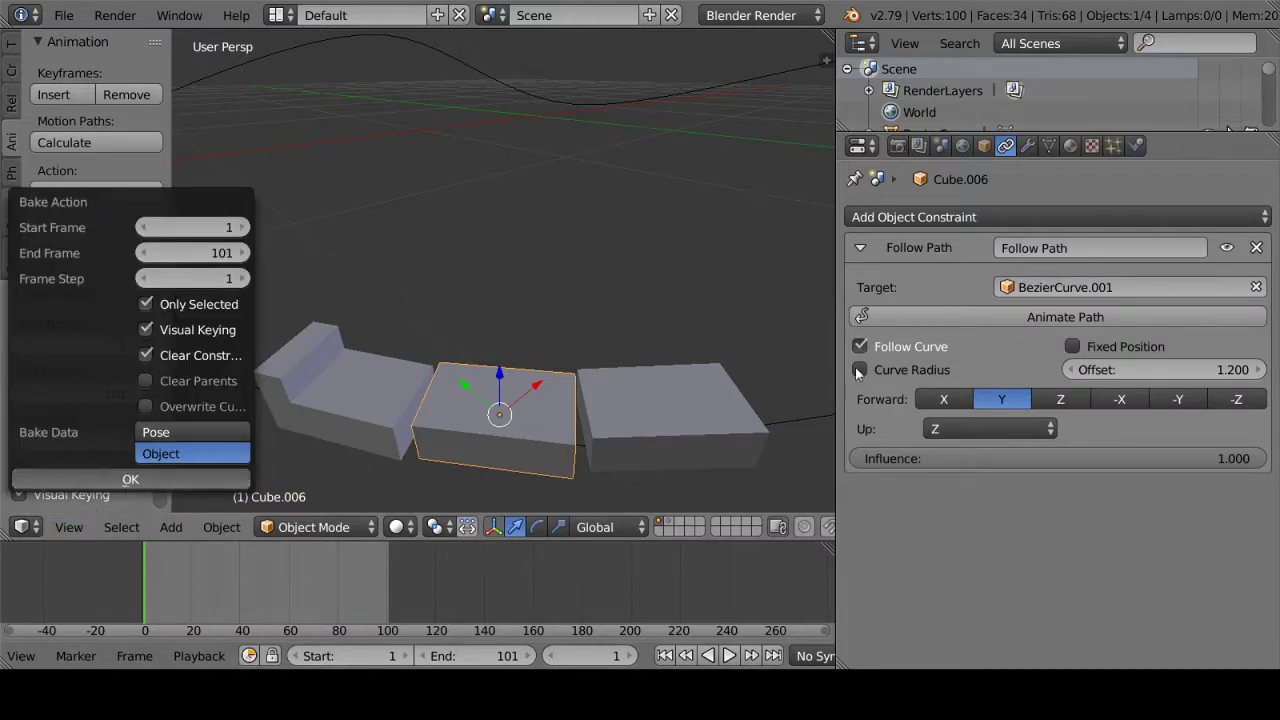
pyautogui.rightClick(681, 395)
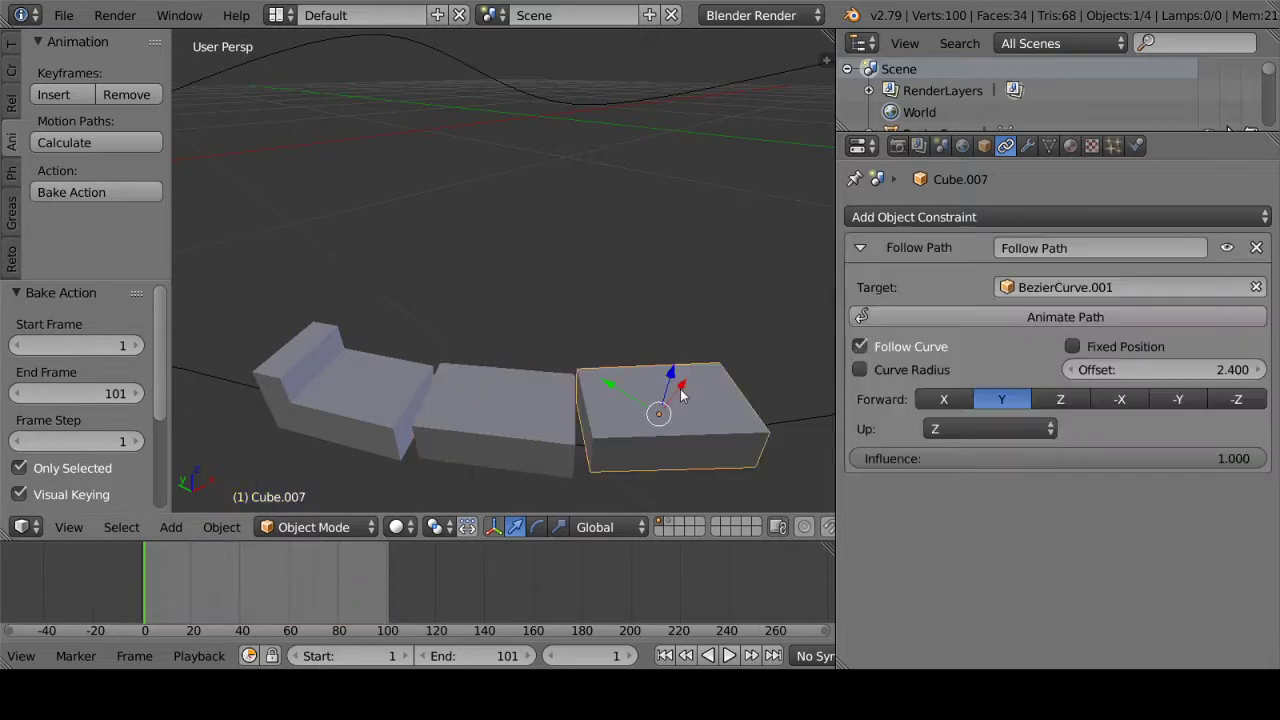
pyautogui.click(94, 192)
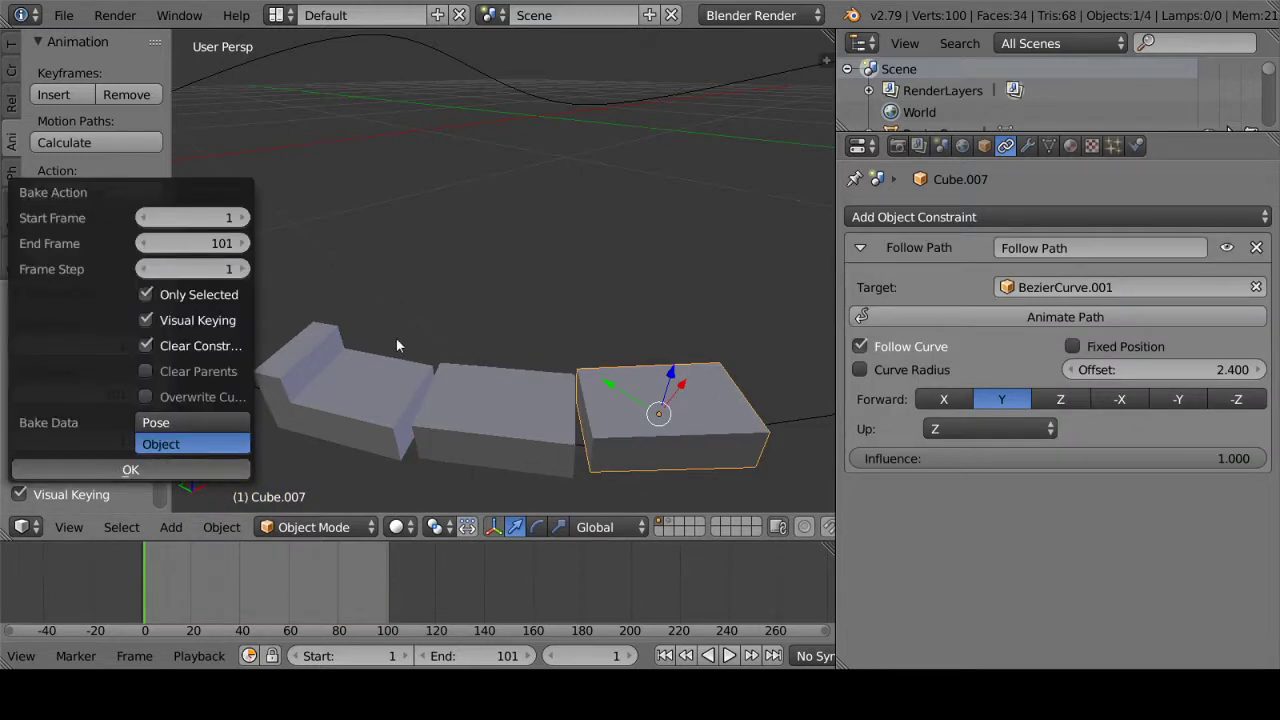
pyautogui.press('Return')
pyautogui.moveTo(549, 290); pyautogui.dragTo(569, 274, button='middle')
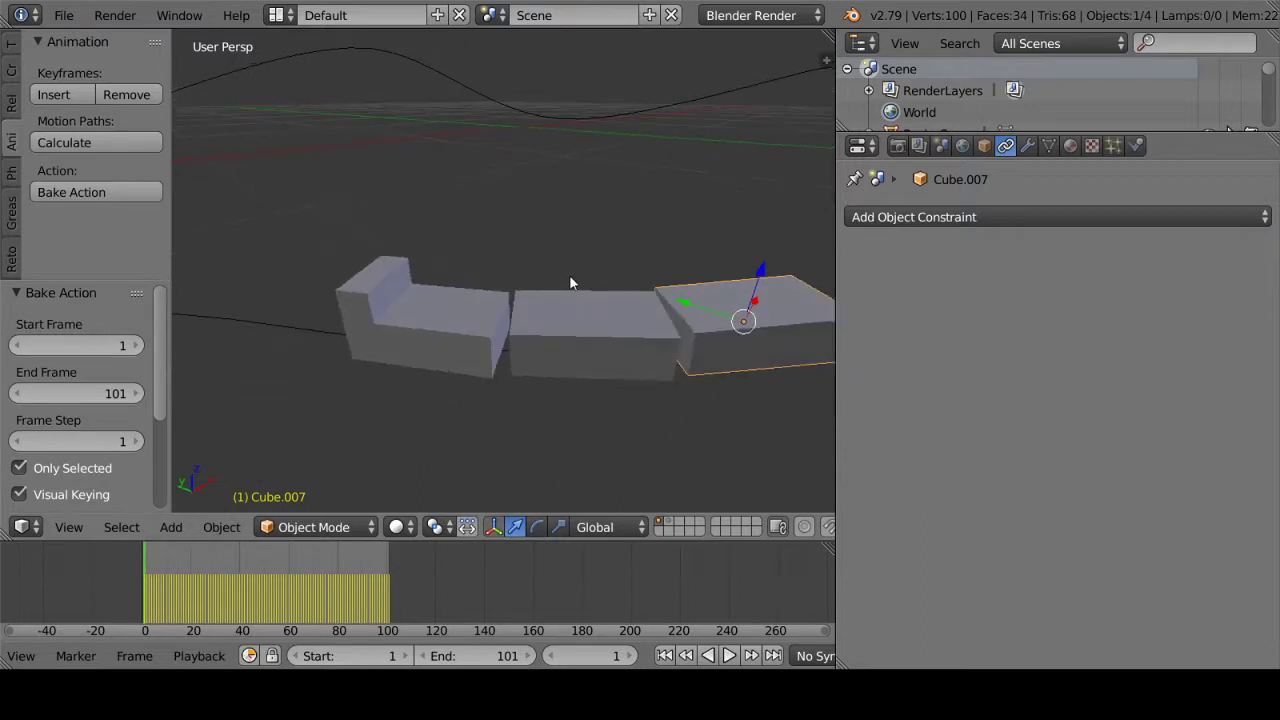
pyautogui.rightClick(478, 300)
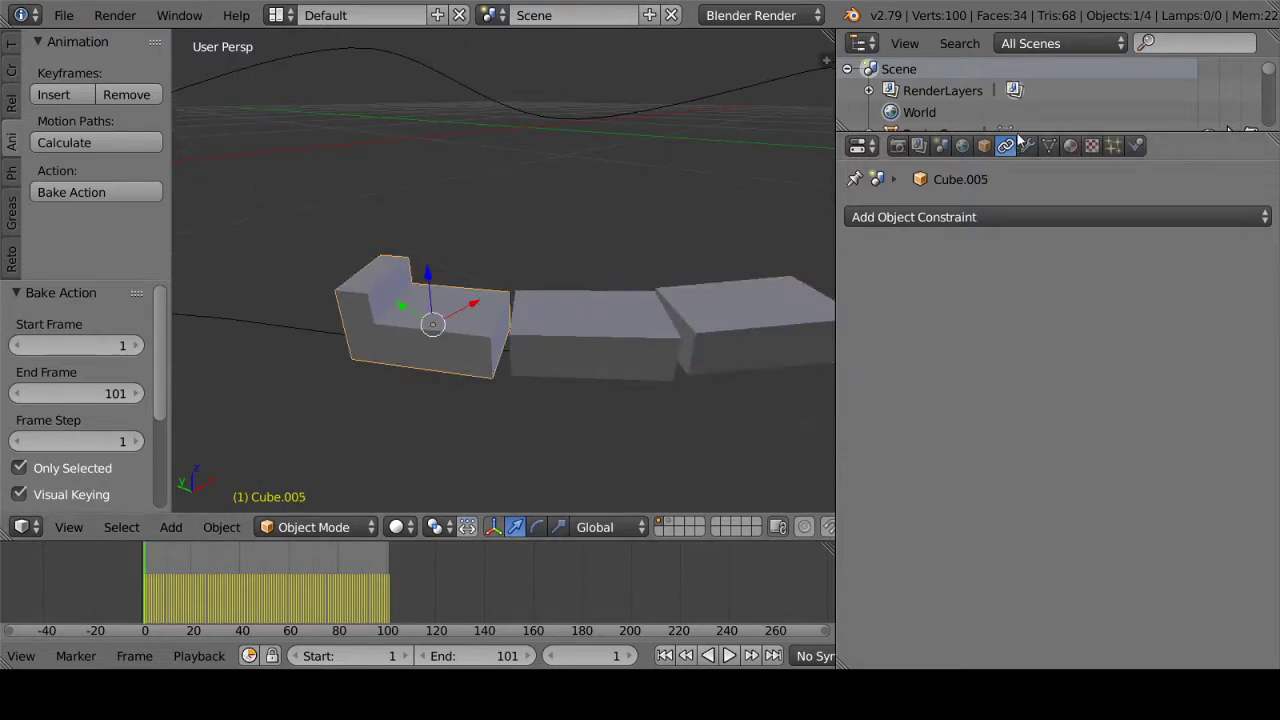
# Step: Enlarge the Outliner and rename Cube.005's baked action to '1'
pyautogui.moveTo(1026, 136); pyautogui.dragTo(1030, 443)
pyautogui.click(869, 285)
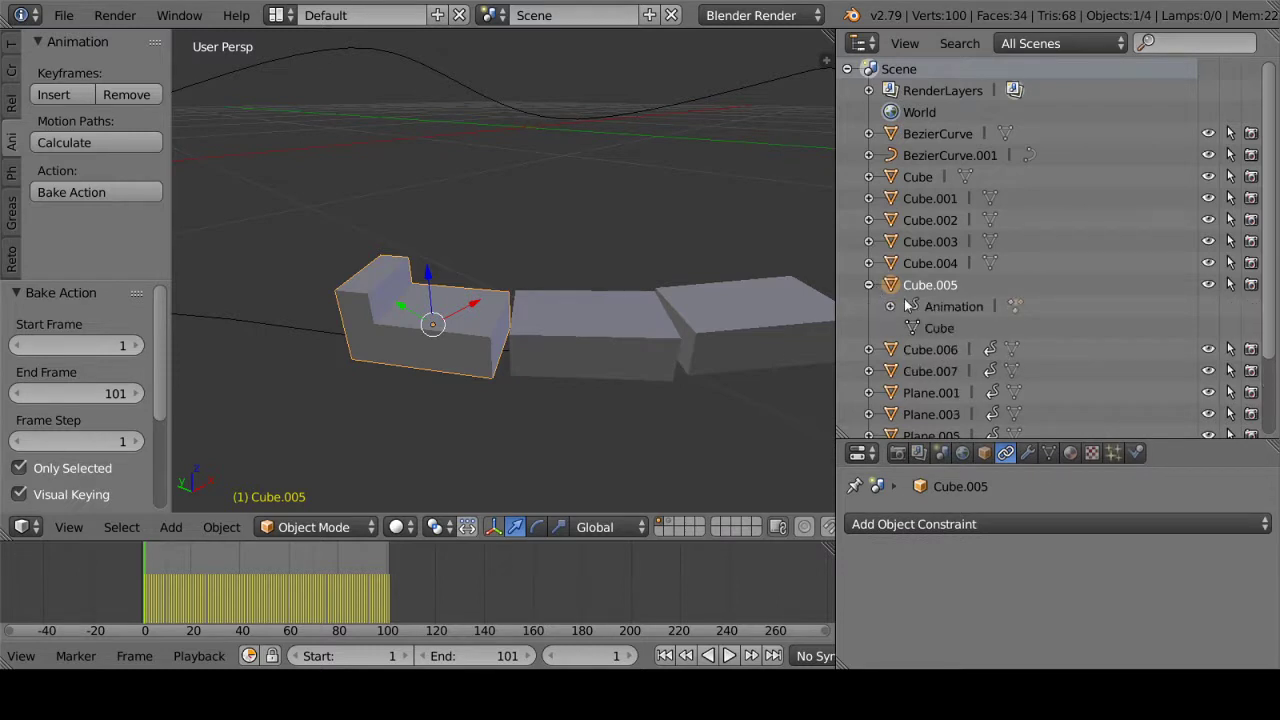
pyautogui.click(890, 307)
pyautogui.doubleClick(955, 329)
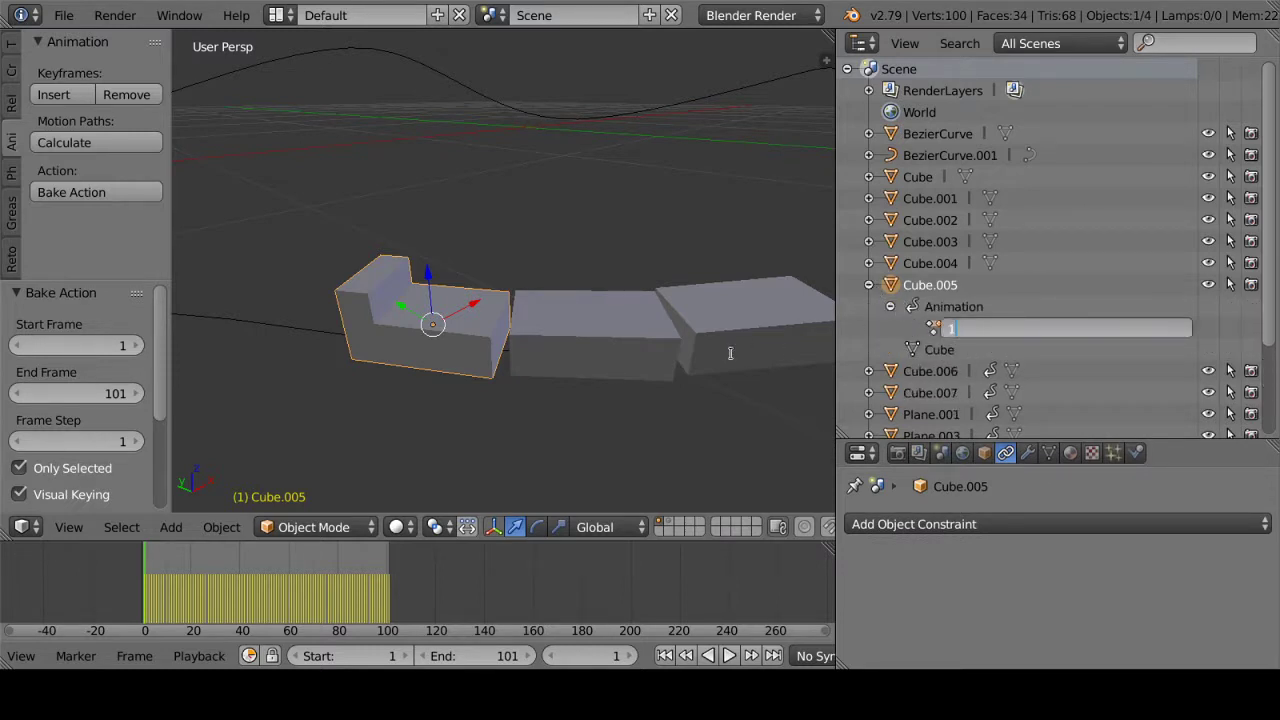
pyautogui.write('1')
pyautogui.press('Return')
# Step: Rename Cube.006's baked action to '2'
pyautogui.rightClick(517, 337)
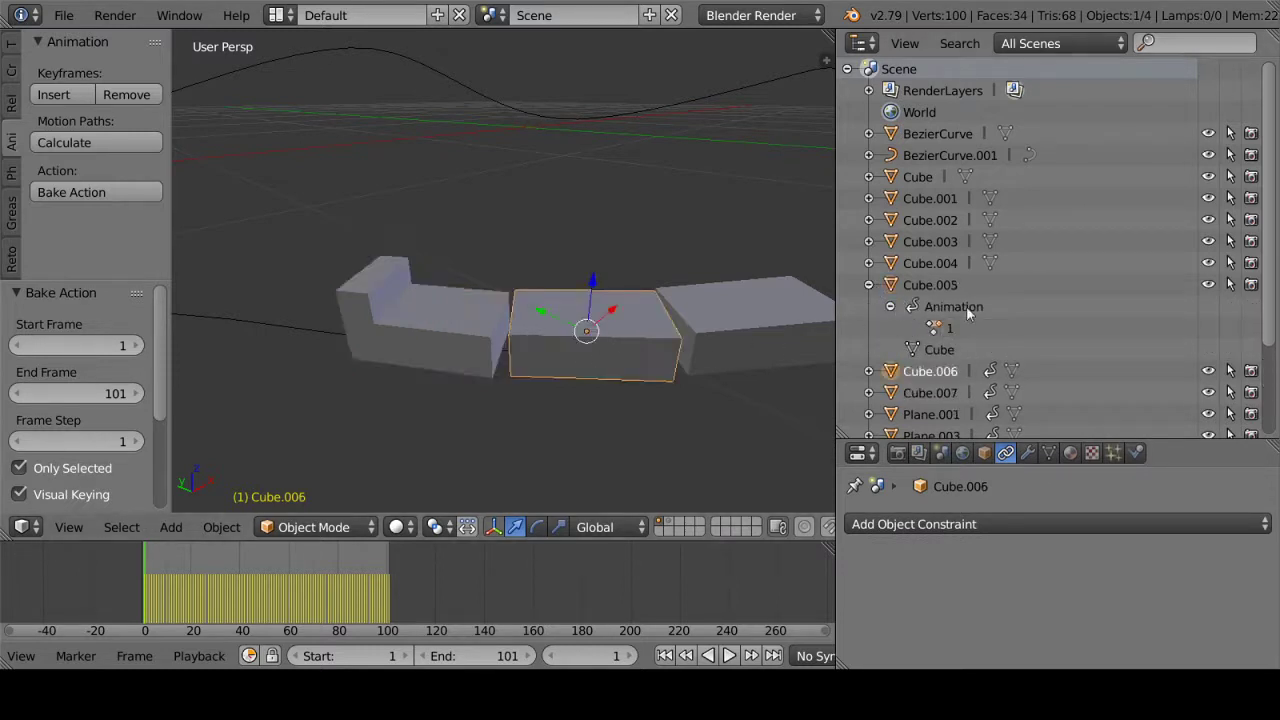
pyautogui.click(869, 371)
pyautogui.click(890, 393)
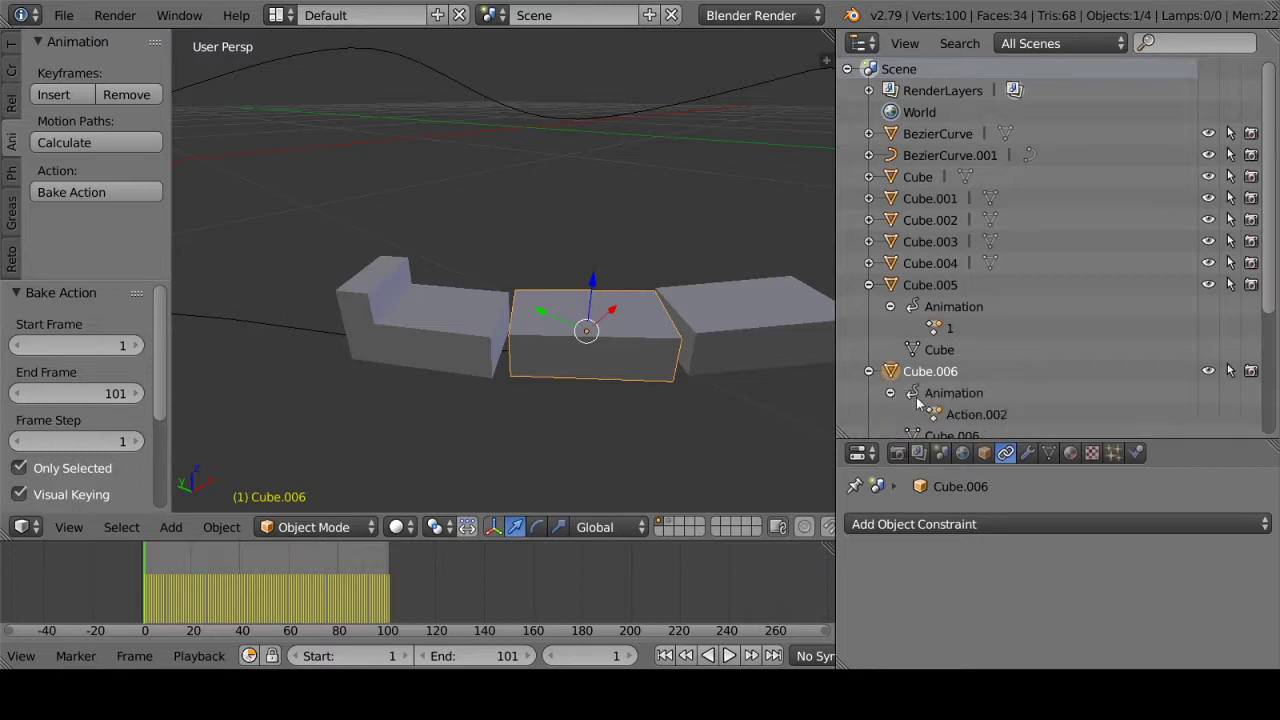
pyautogui.doubleClick(965, 414)
pyautogui.write('2')
pyautogui.press('Return')
# Step: Rename Cube.007's baked action to '3'
pyautogui.rightClick(737, 343)
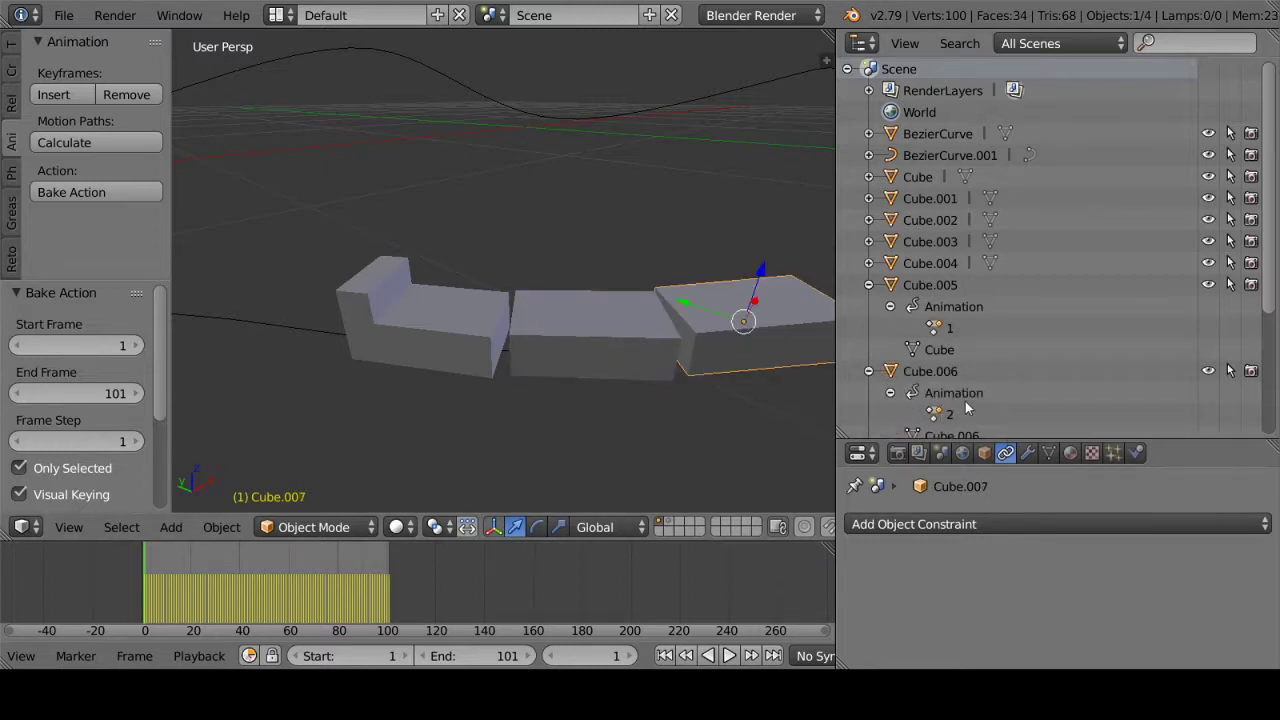
pyautogui.scroll(-3, 905, 398)
pyautogui.click(869, 361)
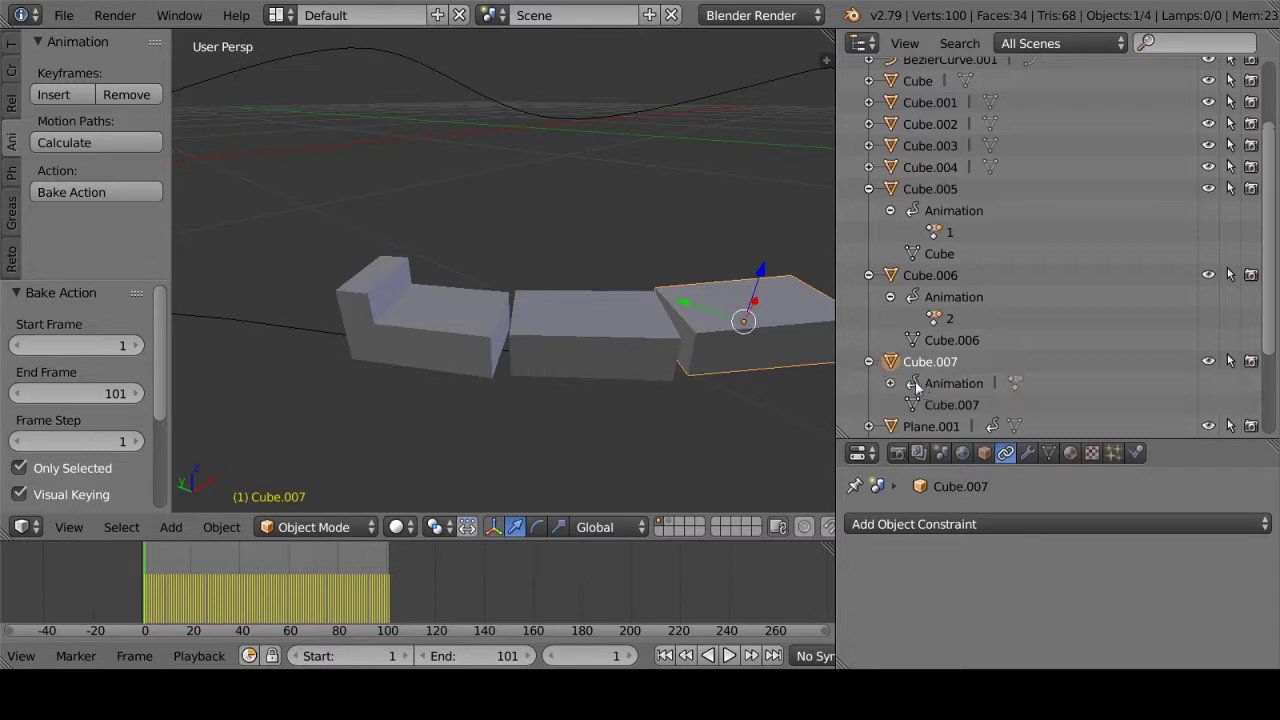
pyautogui.click(890, 383)
pyautogui.doubleClick(960, 404)
pyautogui.write('3')
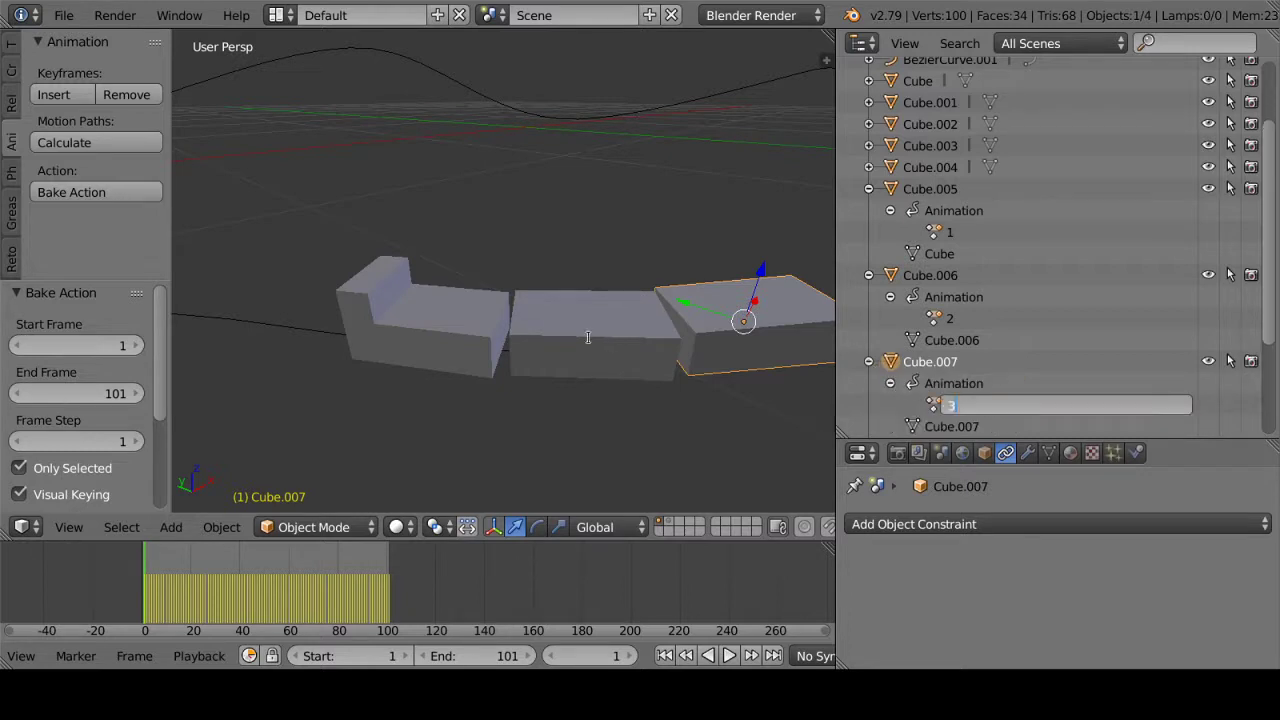
pyautogui.press('Return')
pyautogui.scroll(-8, 600, 342)
# Step: Hide the side panels, widen the viewport, and delete the track curve
pyautogui.press('t')
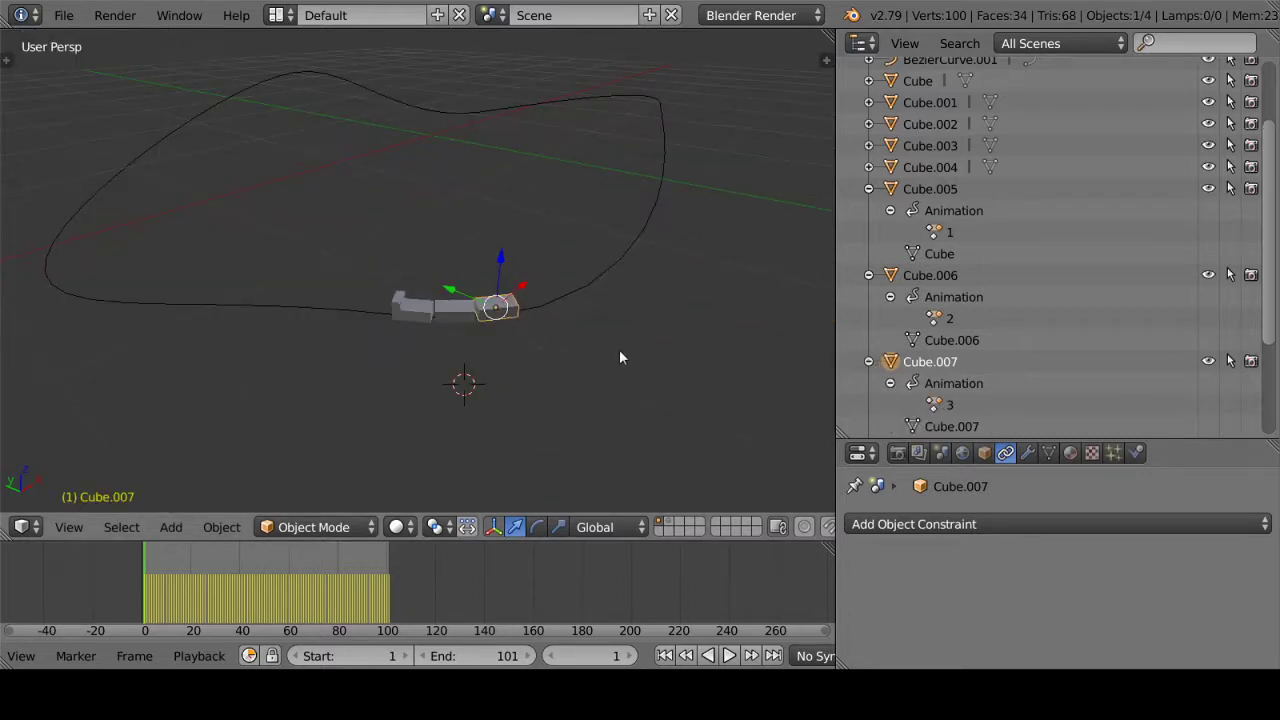
pyautogui.press('n')
pyautogui.press('n')
pyautogui.moveTo(578, 333); pyautogui.dragTo(615, 343, button='middle')
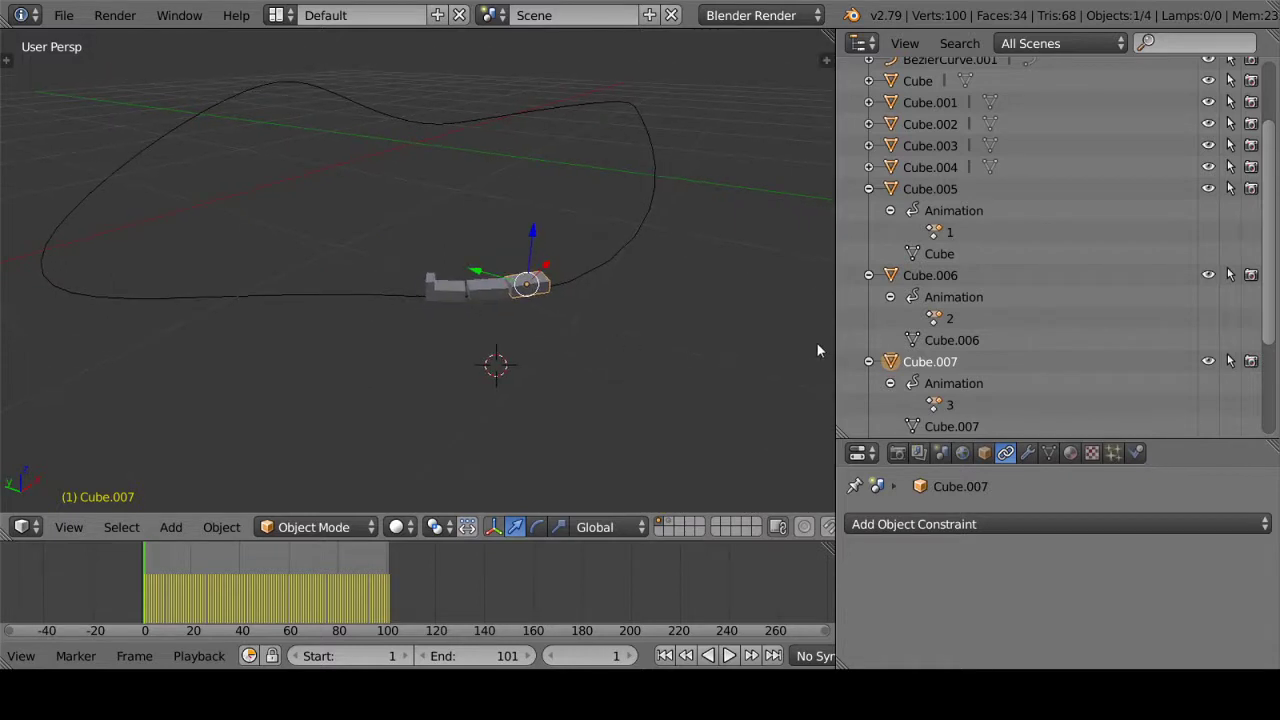
pyautogui.moveTo(835, 342); pyautogui.dragTo(1012, 330)
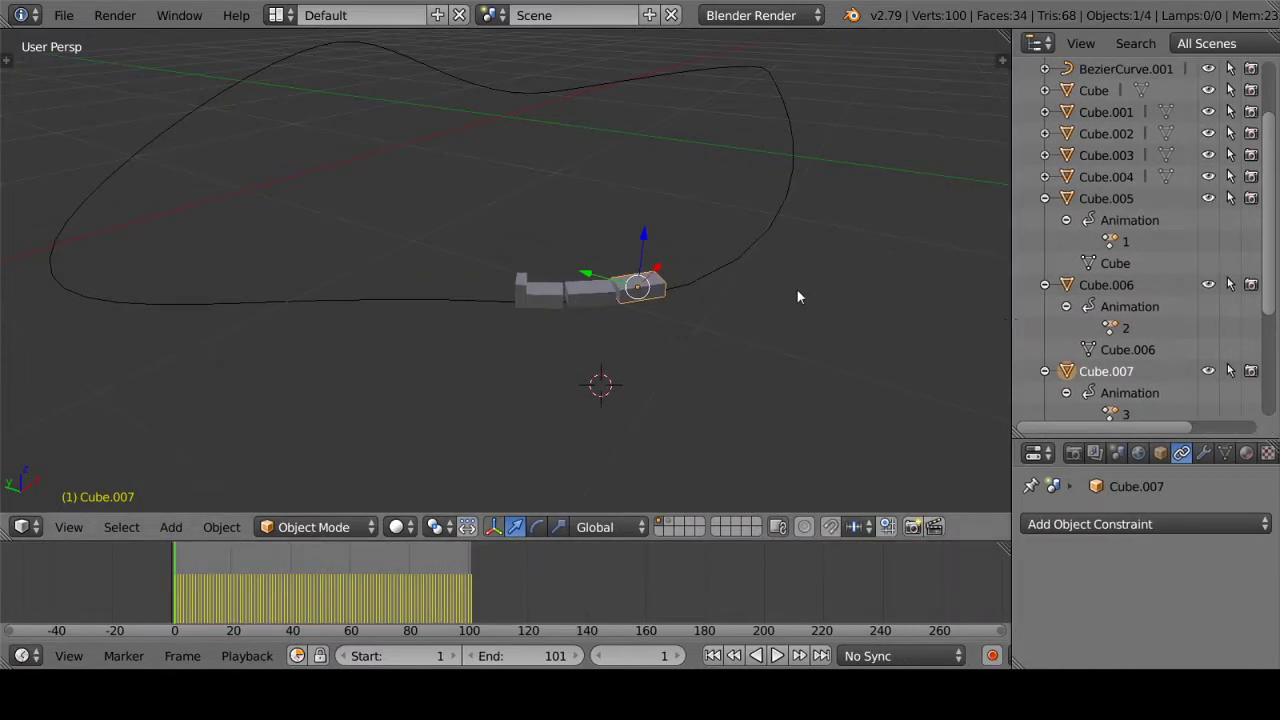
pyautogui.rightClick(741, 254)
pyautogui.press('x')
pyautogui.click(742, 254)
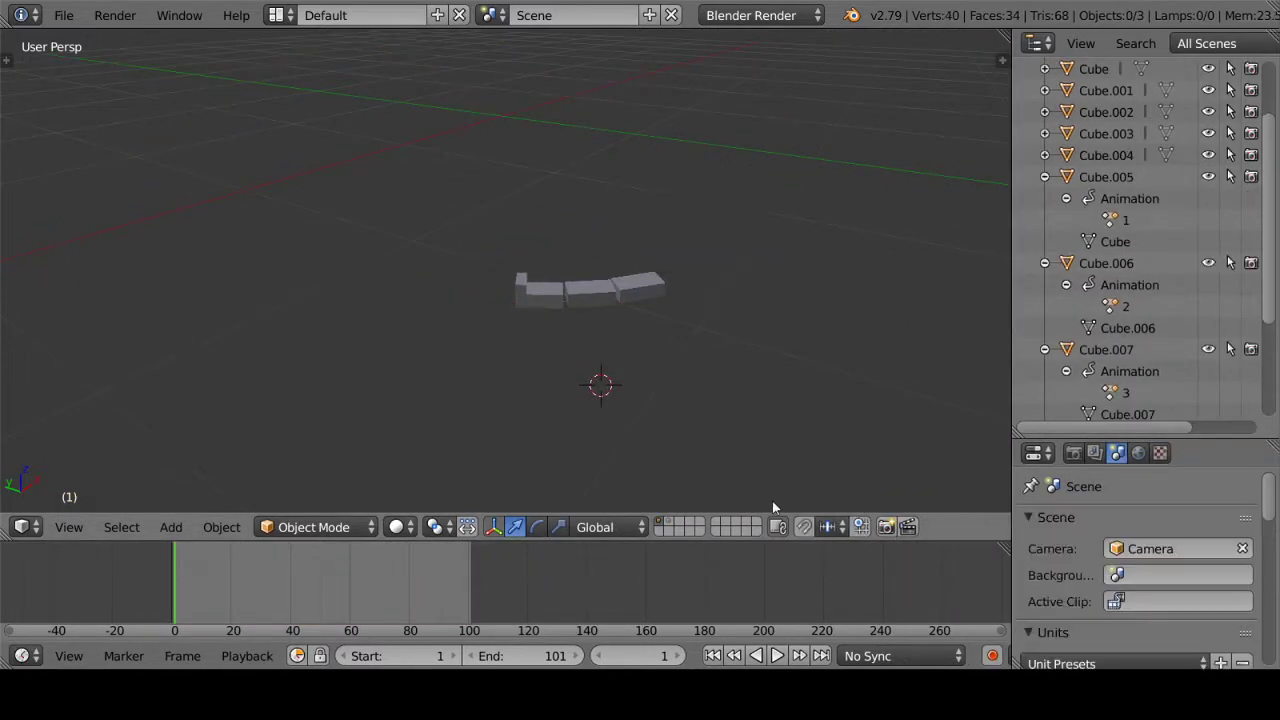
# Step: Play the animation to confirm the carts still move, then rewind to frame 1
pyautogui.click(777, 655)
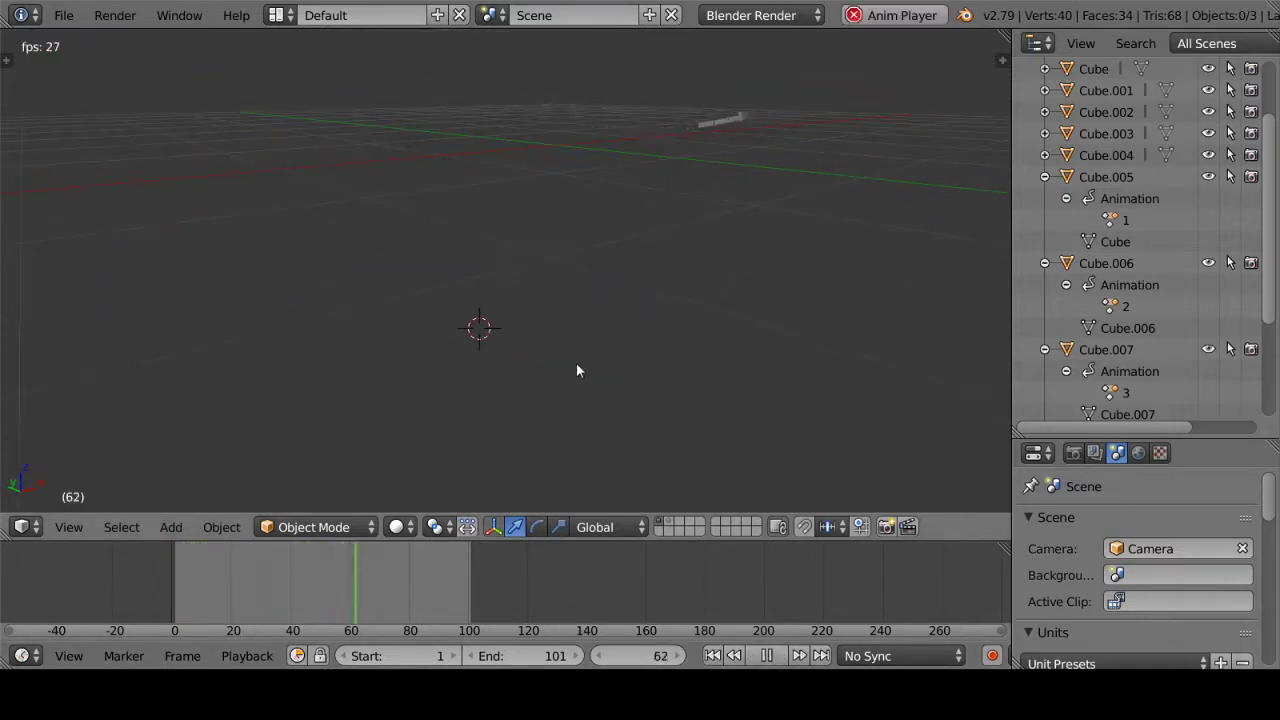
pyautogui.hotkey('alt', 'a')
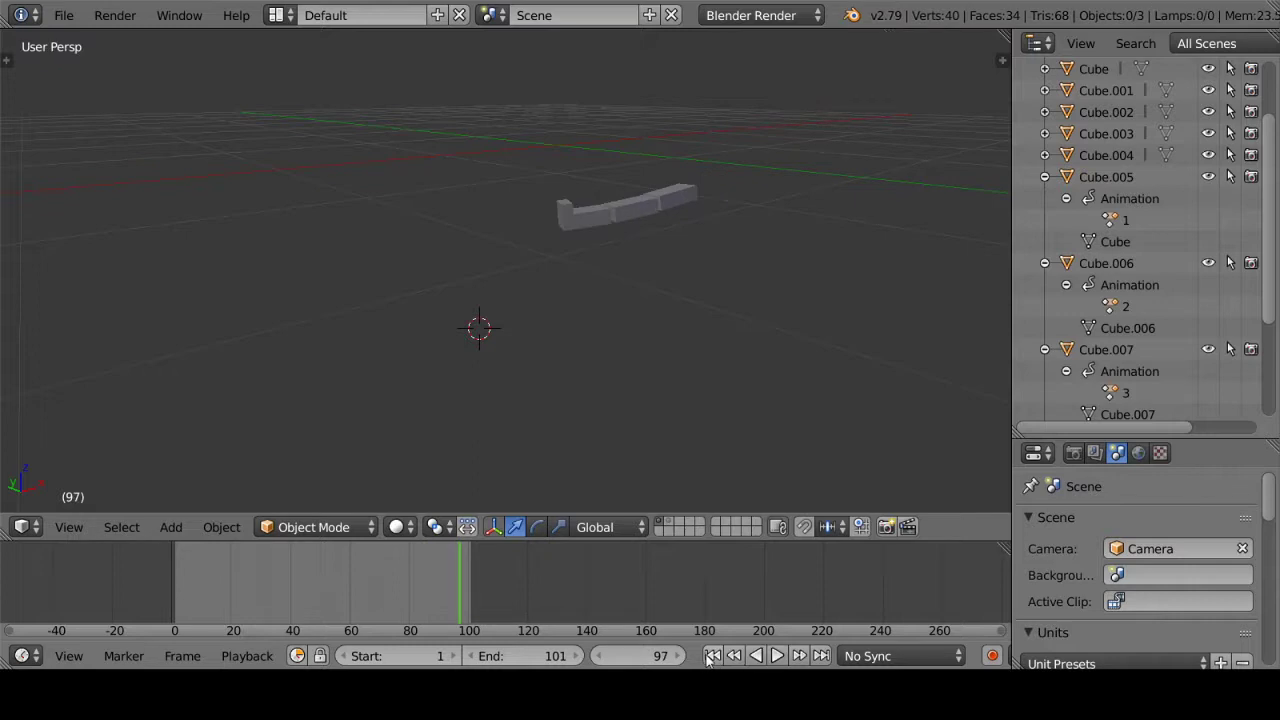
pyautogui.hotkey('shift', 'Left')
# Step: Restore the deleted track curve and convert it to a mesh
pyautogui.hotkey('ctrl', 'v')
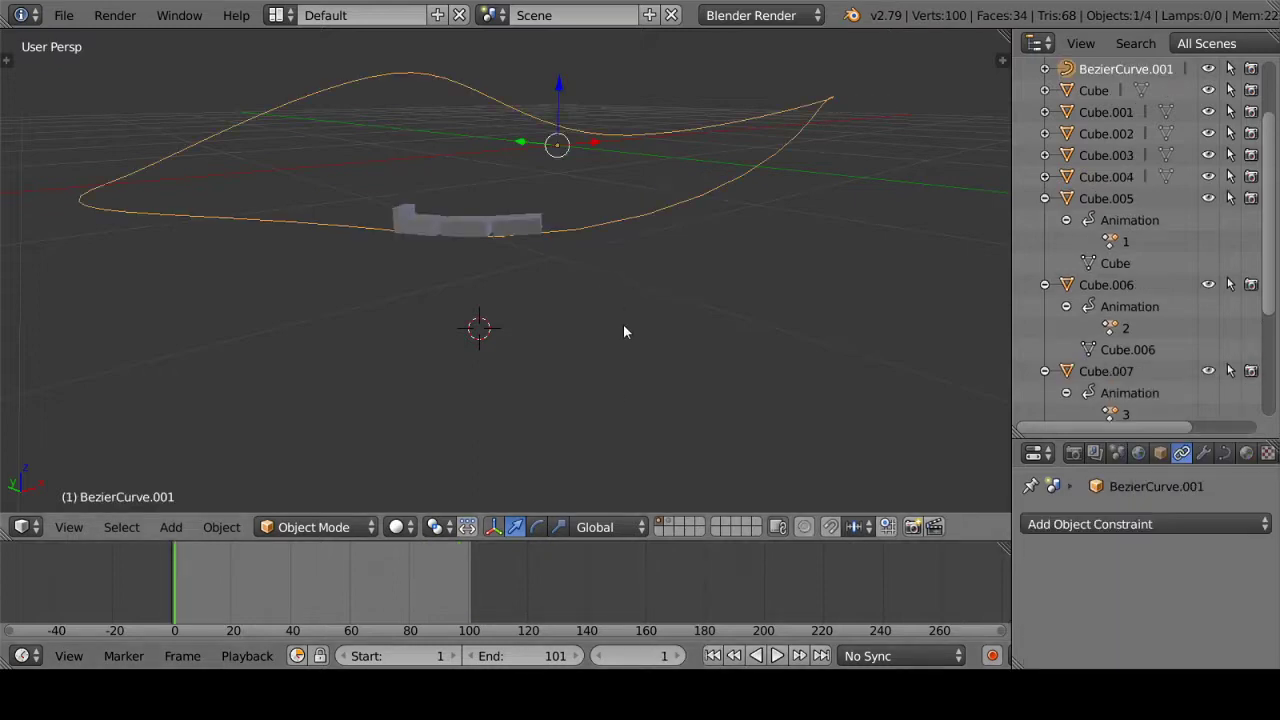
pyautogui.moveTo(623, 324)
pyautogui.mouseDown(button='middle')
pyautogui.moveTo(629, 286)
pyautogui.moveTo(603, 331)
pyautogui.moveTo(500, 318)
pyautogui.mouseUp(button='middle')
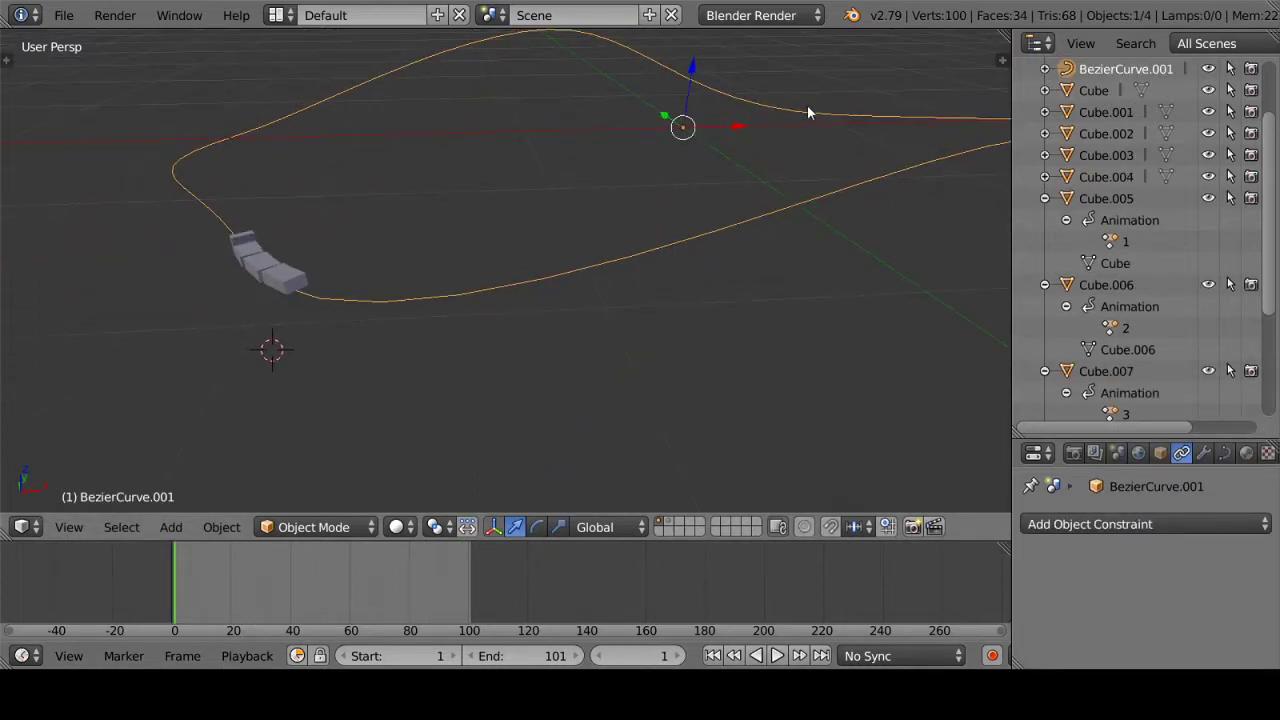
pyautogui.press('Tab')
pyautogui.moveTo(611, 249); pyautogui.dragTo(603, 274, button='middle')
pyautogui.press('Tab')
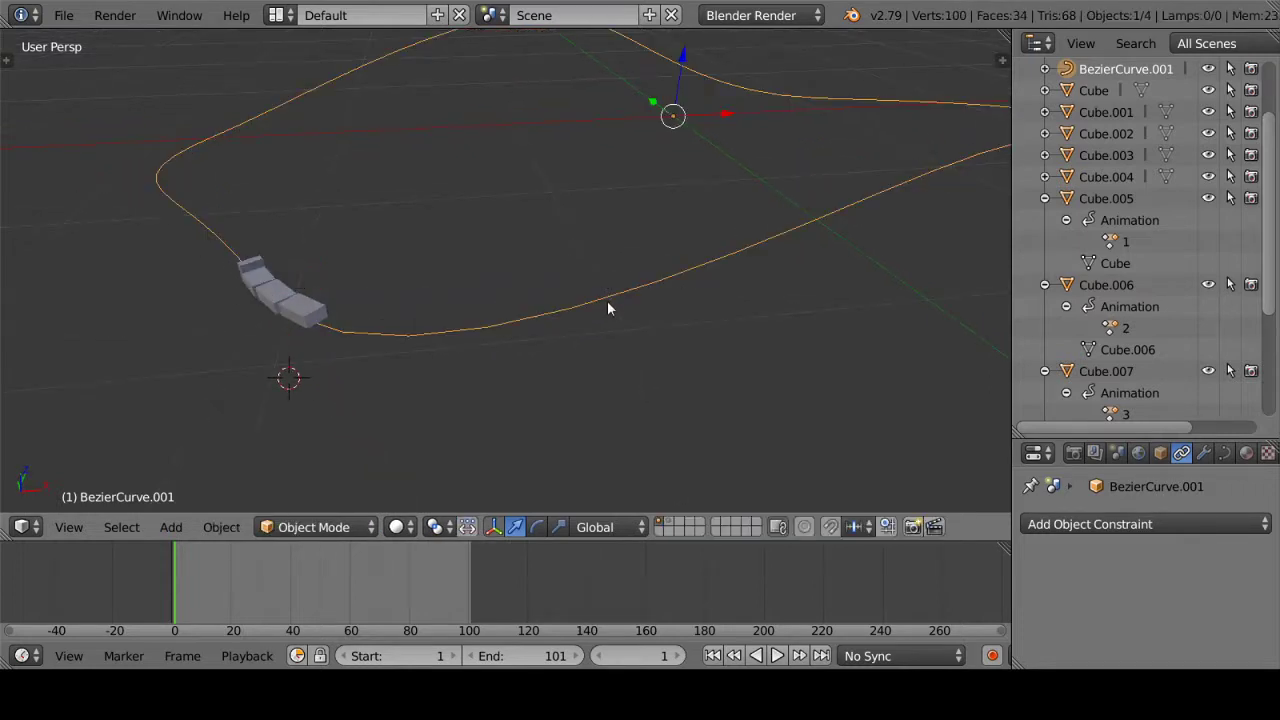
pyautogui.hotkey('alt', 'c')
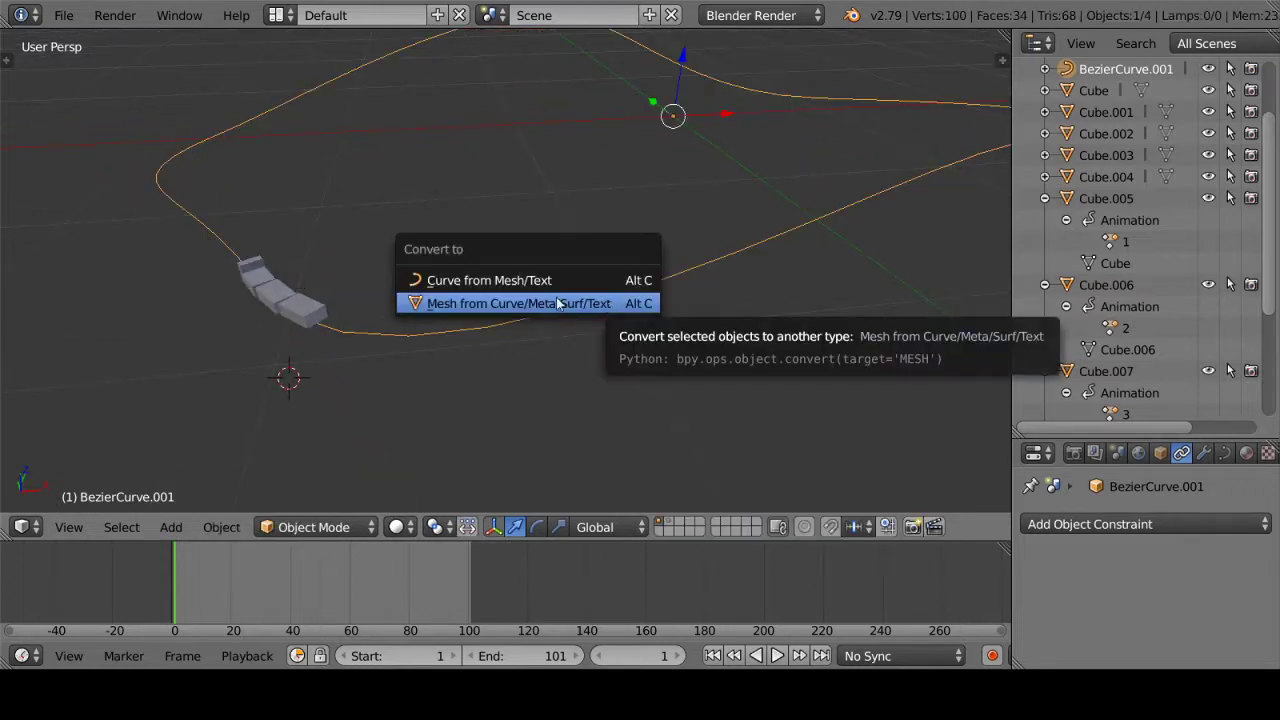
pyautogui.click(560, 305)
pyautogui.moveTo(557, 300)
pyautogui.mouseDown(button='middle')
pyautogui.moveTo(497, 311)
pyautogui.moveTo(531, 334)
pyautogui.moveTo(647, 341)
pyautogui.moveTo(658, 298)
pyautogui.moveTo(606, 280)
pyautogui.moveTo(557, 303)
pyautogui.mouseUp(button='middle')
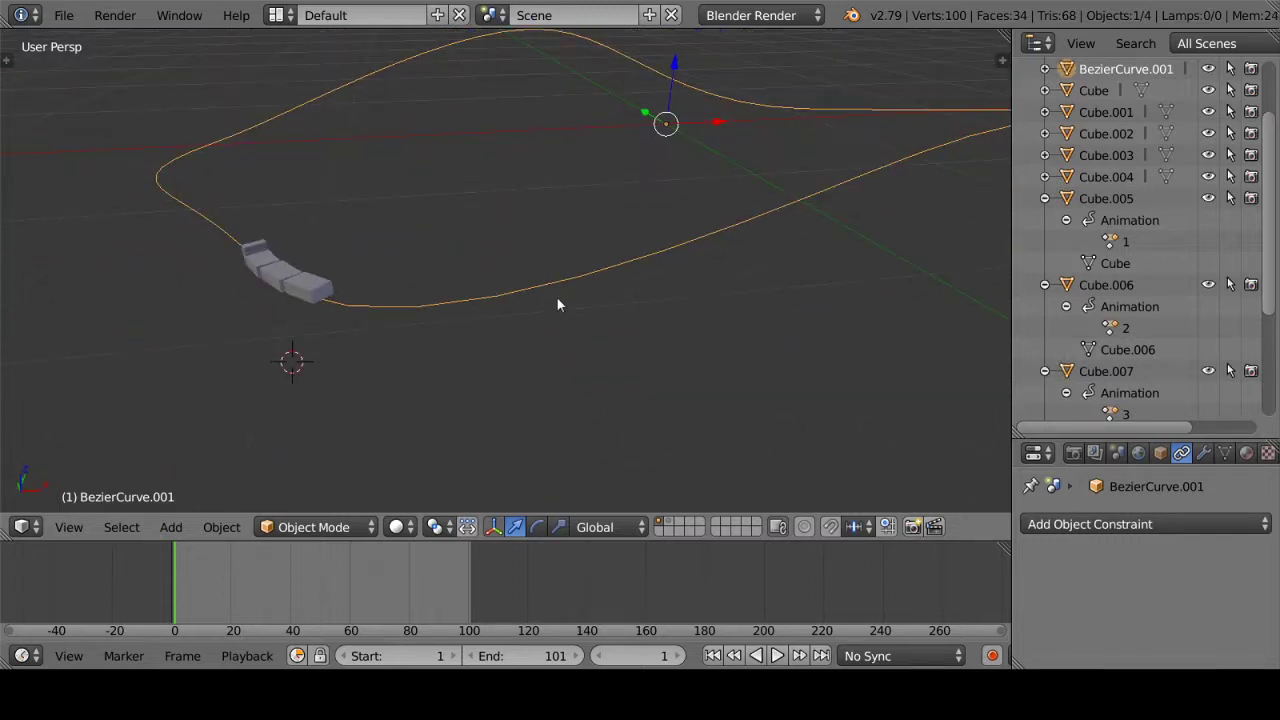
# Step: Extrude all track vertices and scale the new edge into a flat strip
pyautogui.press('Tab')
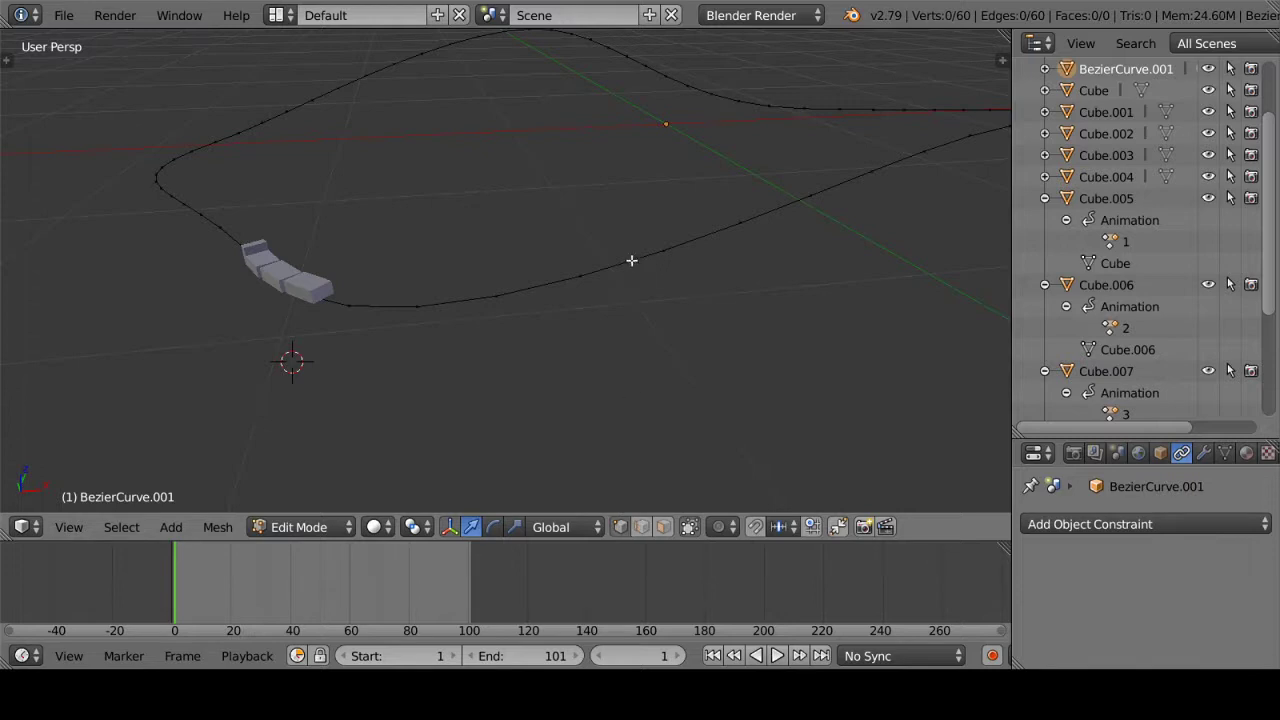
pyautogui.moveTo(631, 260); pyautogui.dragTo(762, 336, button='middle')
pyautogui.press('a')
pyautogui.press('e')
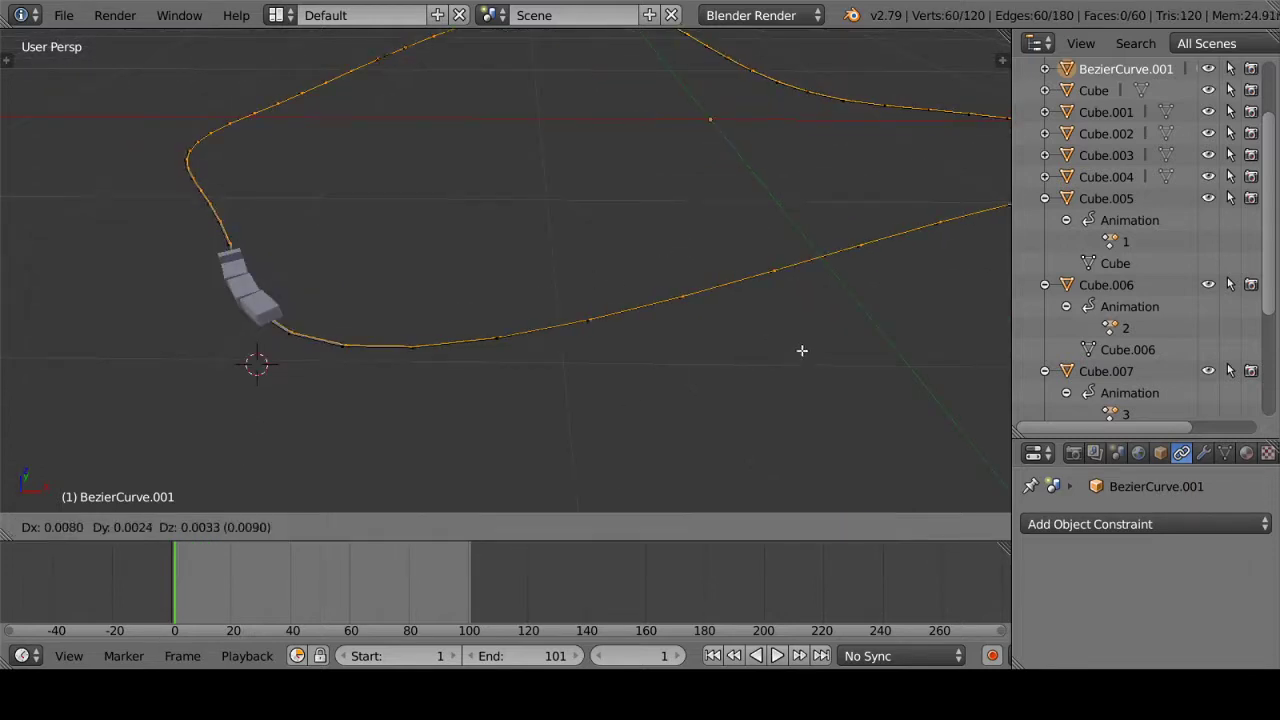
pyautogui.rightClick(797, 354)
pyautogui.press('s')
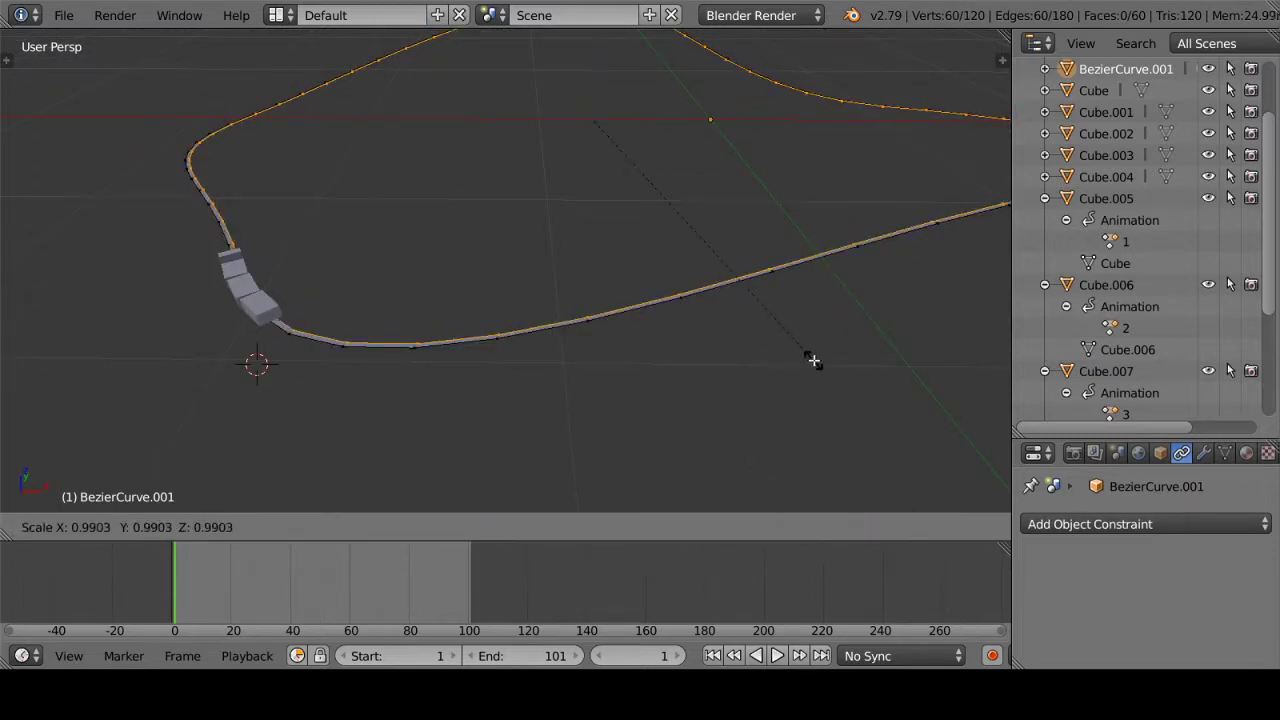
pyautogui.click(813, 360)
pyautogui.press('s')
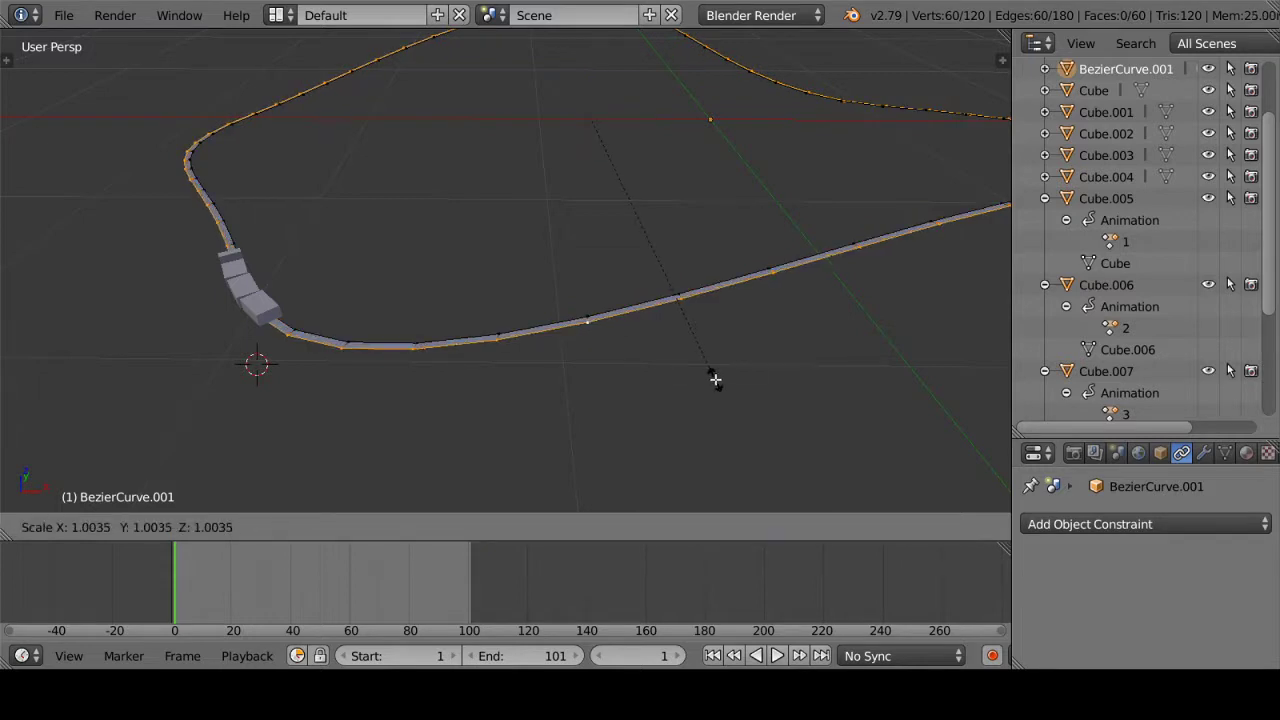
pyautogui.rightClick(714, 377)
# Step: Return to Object Mode and inspect the finished track strip
pyautogui.press('Tab')
pyautogui.moveTo(714, 377); pyautogui.dragTo(700, 329, button='middle')
pyautogui.press('Tab')
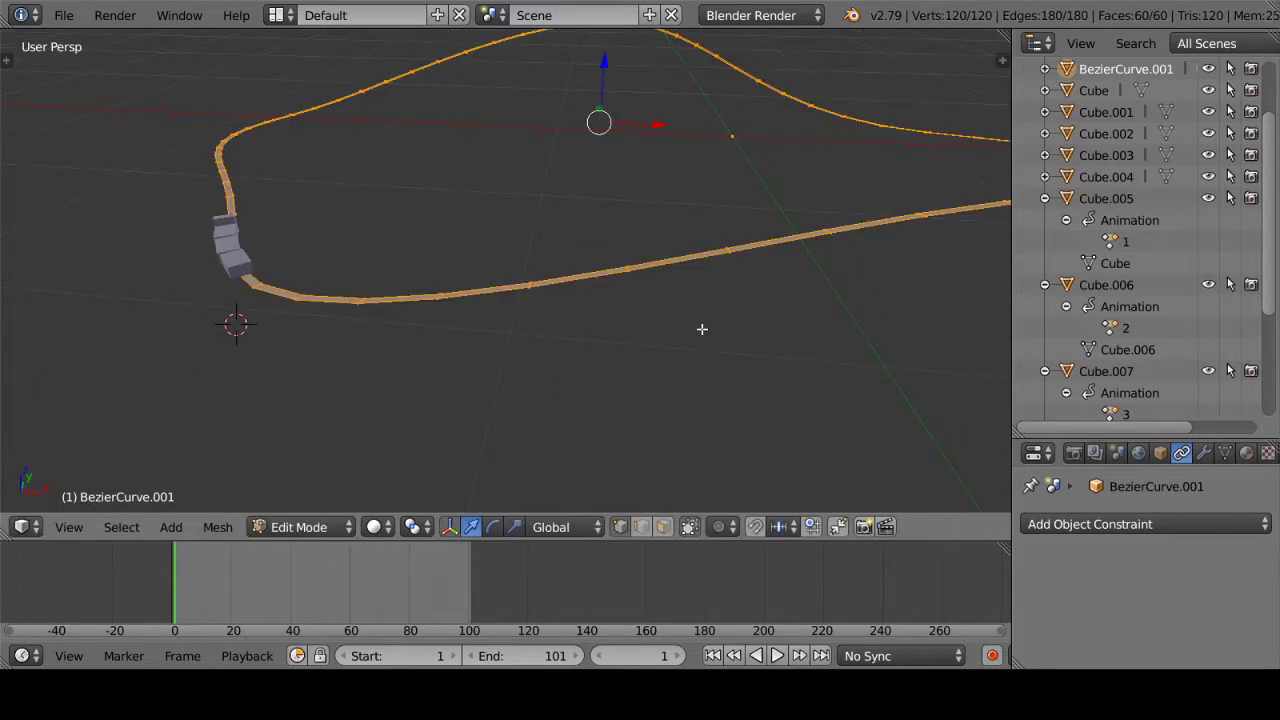
pyautogui.press('Tab')
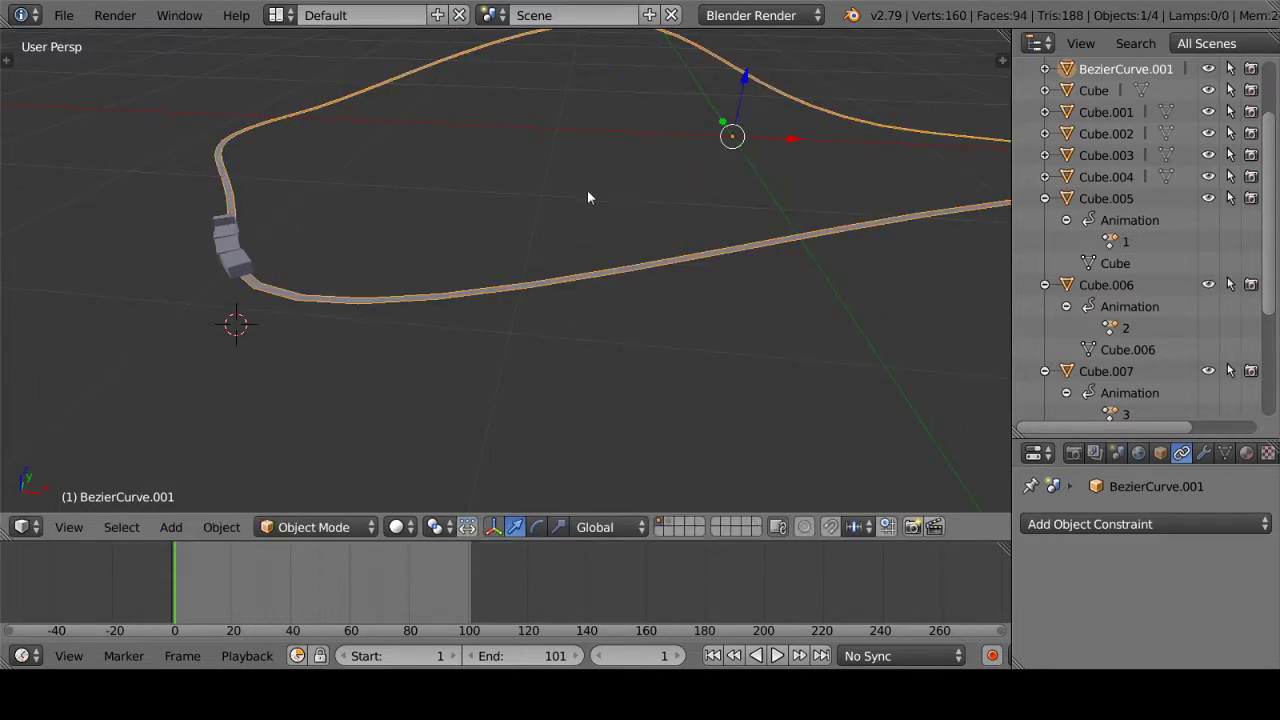
pyautogui.moveTo(587, 197)
pyautogui.mouseDown(button='middle')
pyautogui.moveTo(586, 234)
pyautogui.moveTo(634, 57)
pyautogui.mouseUp(button='middle')
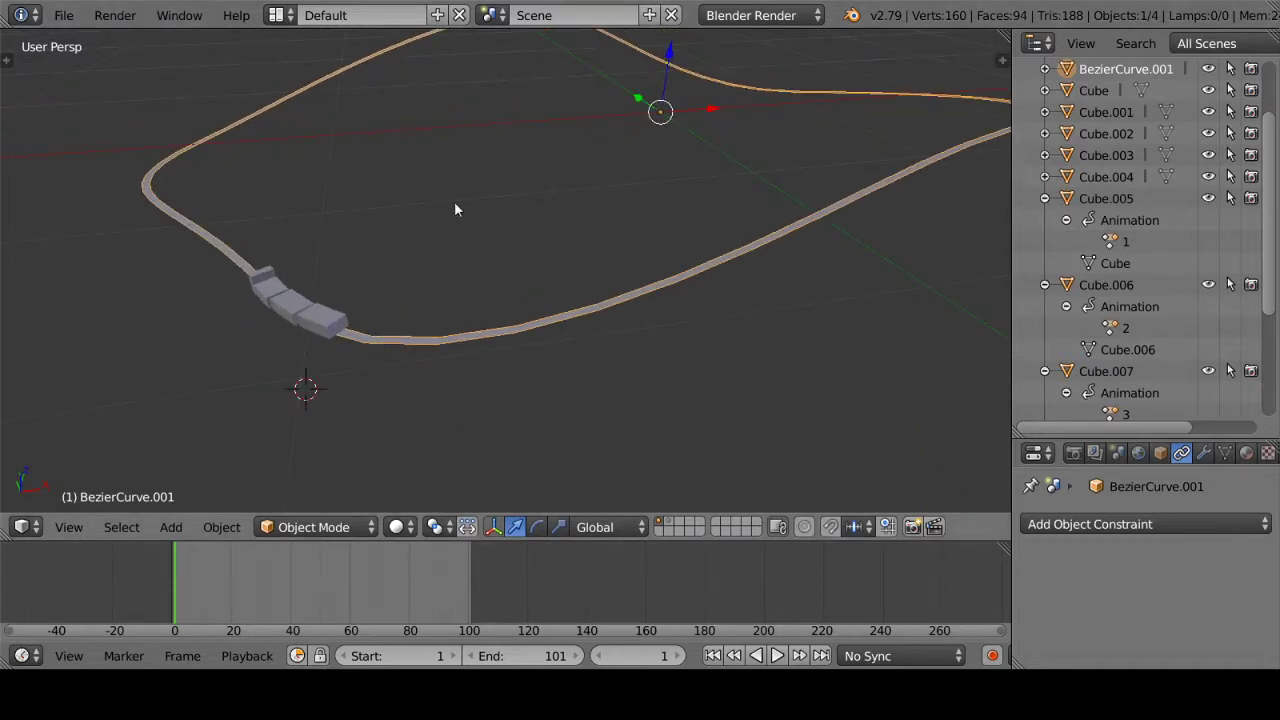
pyautogui.click(790, 15)
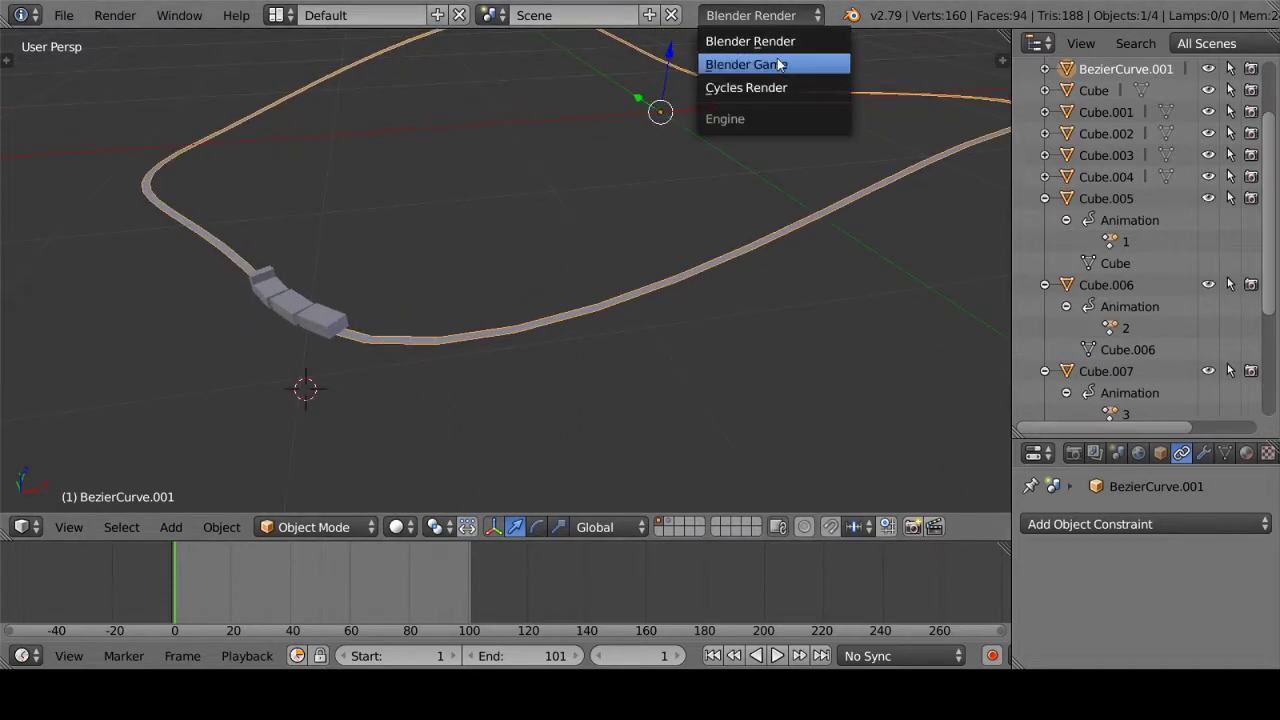
# Step: Switch to the Blender Game engine and make the bottom area a taller Logic Editor
pyautogui.click(780, 64)
pyautogui.click(22, 655)
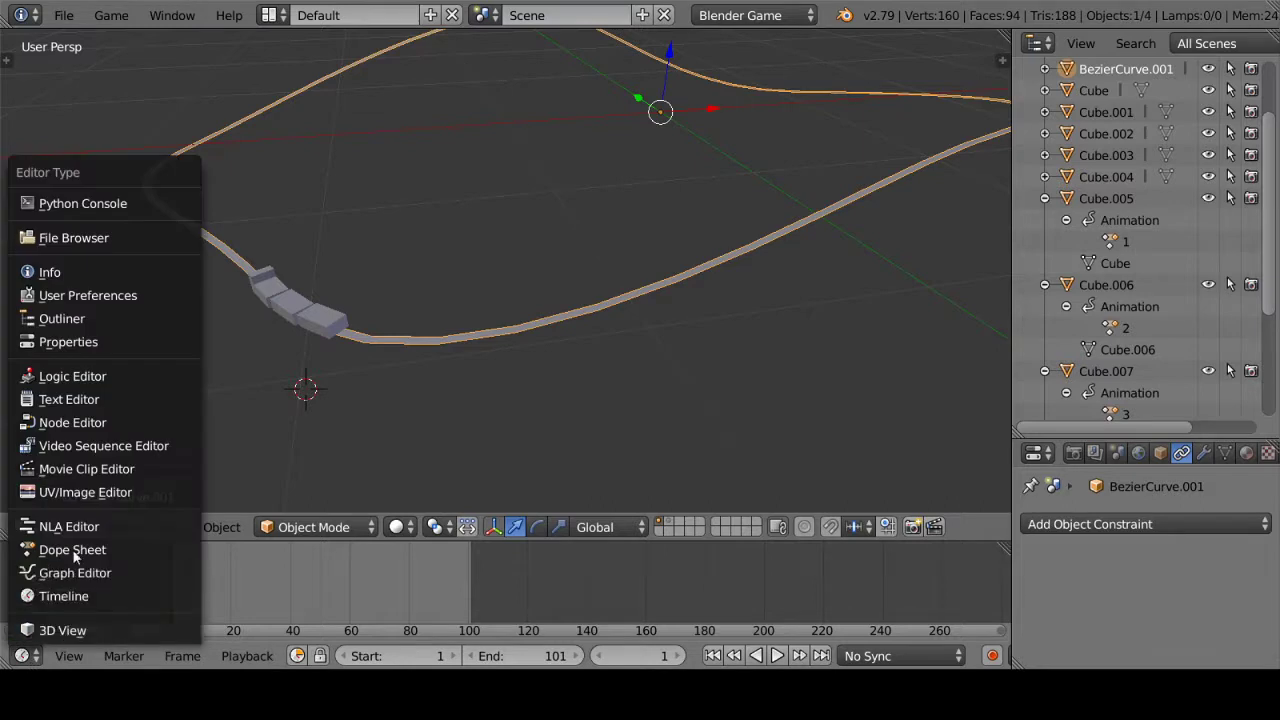
pyautogui.click(102, 376)
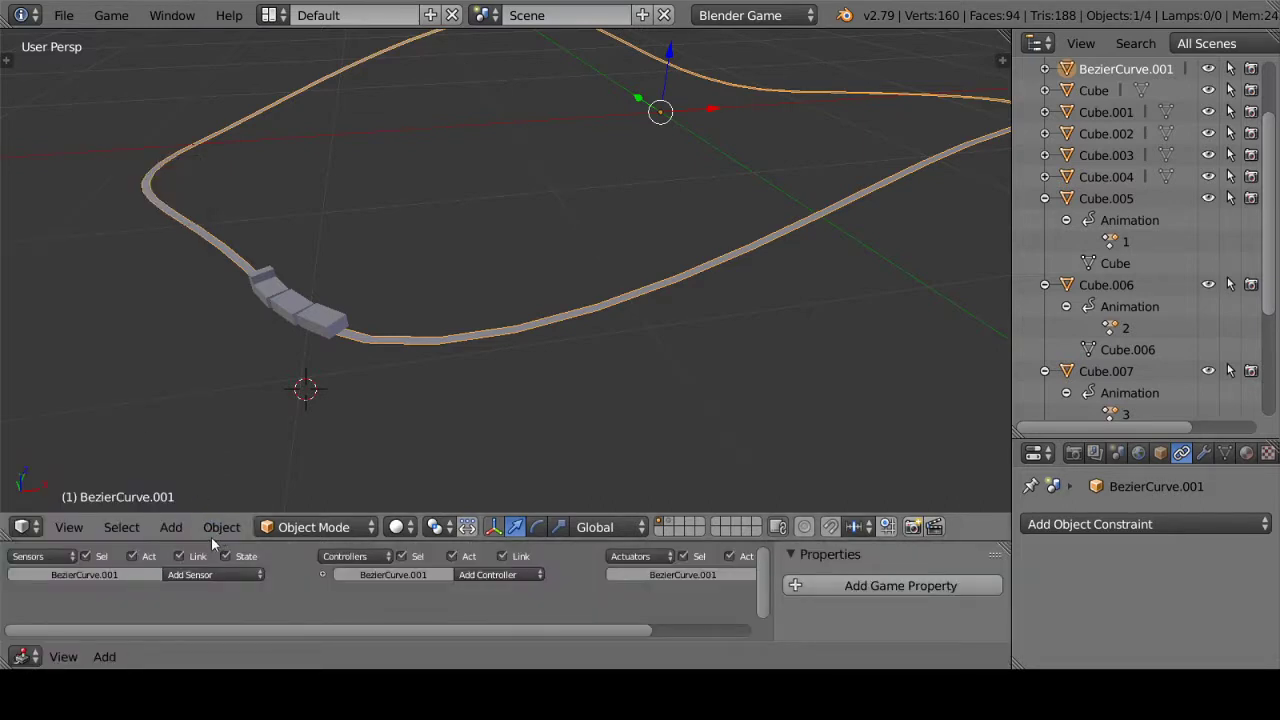
pyautogui.moveTo(211, 538); pyautogui.dragTo(190, 464)
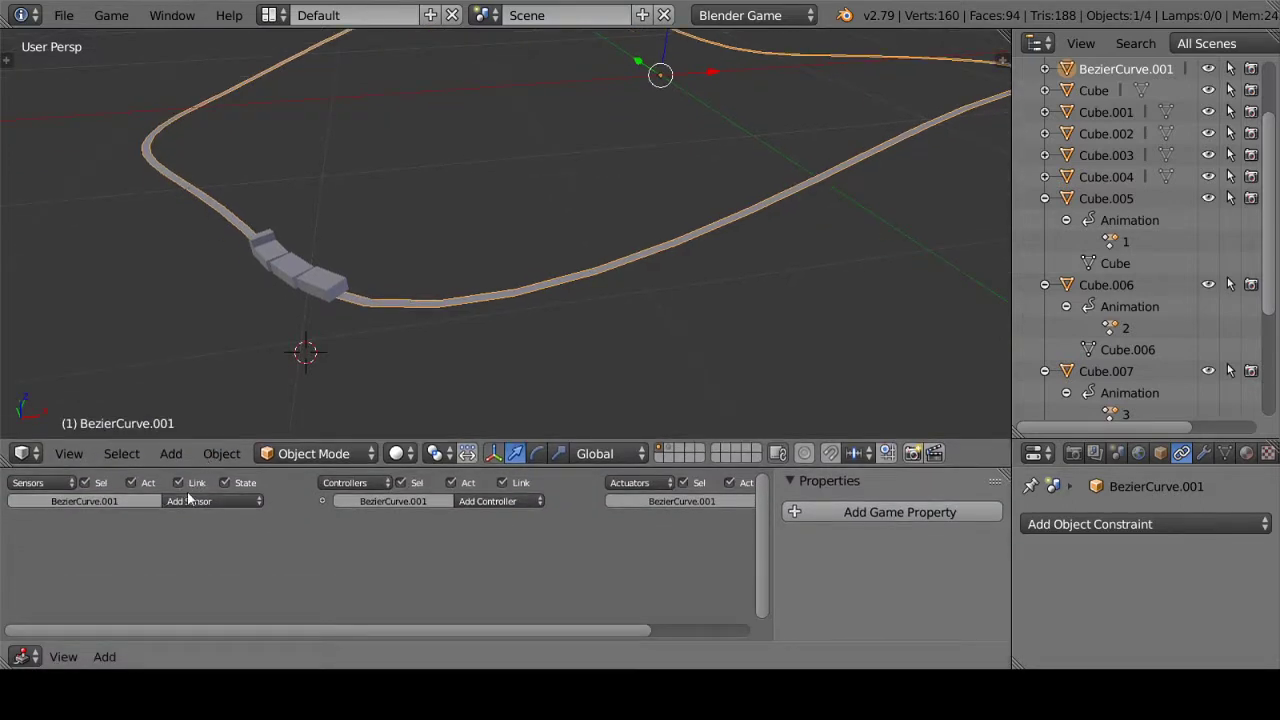
pyautogui.moveTo(216, 420); pyautogui.dragTo(295, 337, button='middle')
pyautogui.scroll(5, 461, 346)
# Step: Give Cube.005 an Always sensor linked to an Action actuator
pyautogui.rightClick(430, 300)
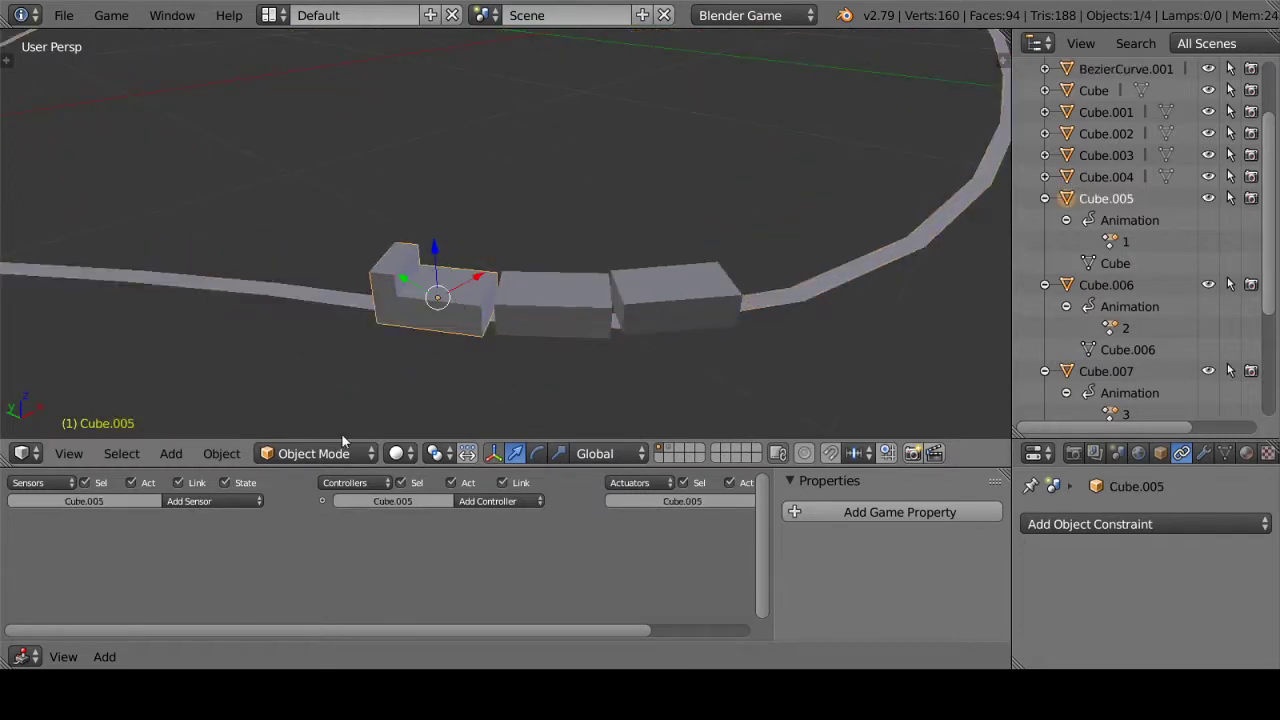
pyautogui.click(205, 501)
pyautogui.click(210, 481)
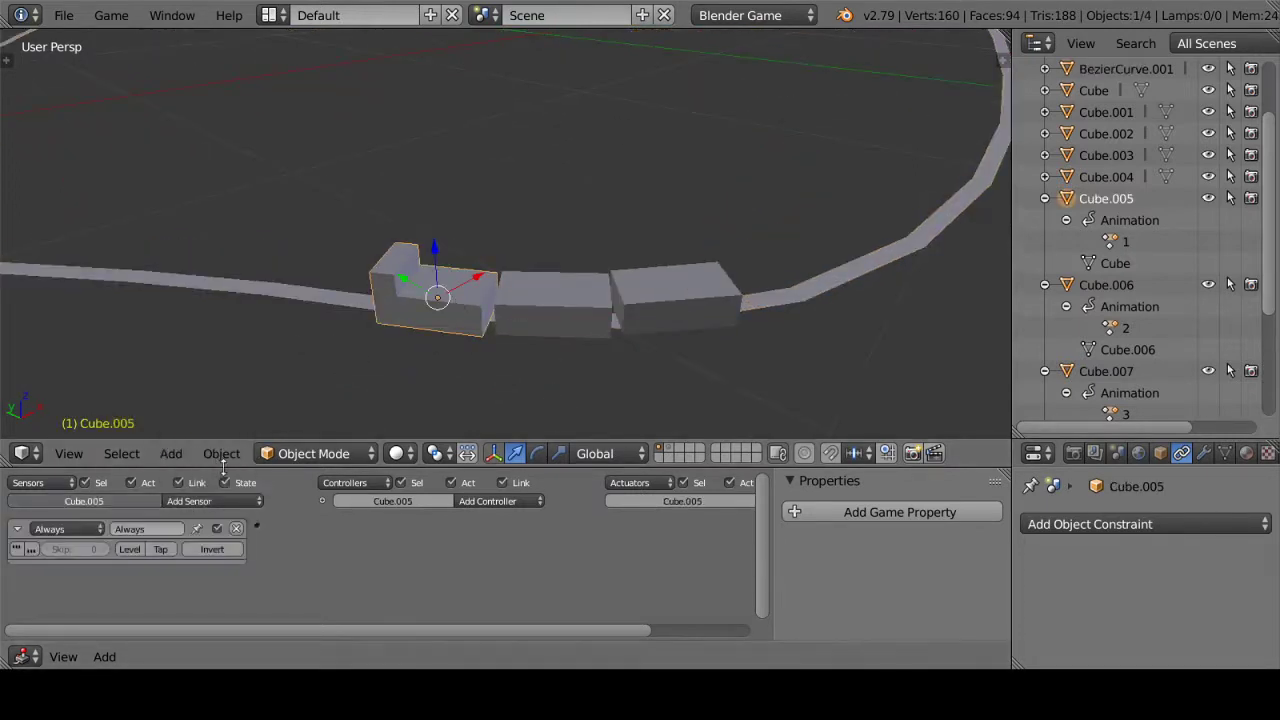
pyautogui.moveTo(590, 518)
pyautogui.mouseDown(button='middle')
pyautogui.moveTo(562, 518)
pyautogui.moveTo(577, 533)
pyautogui.mouseUp(button='middle')
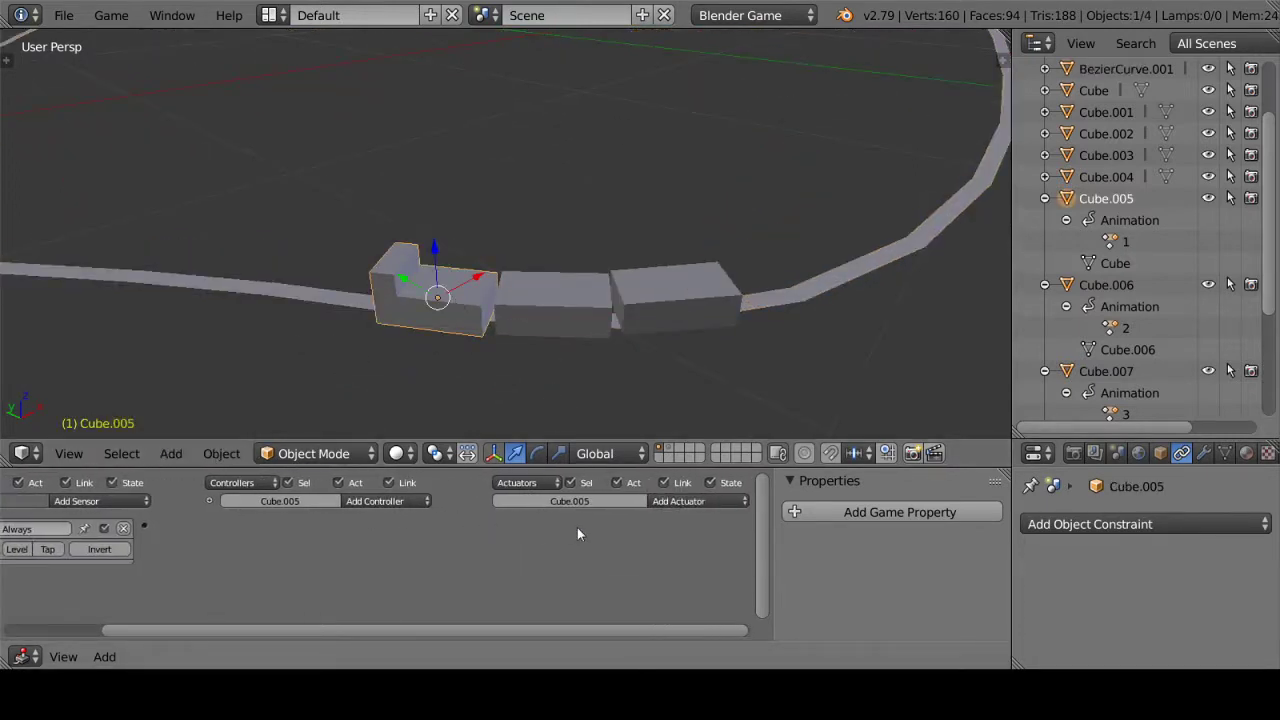
pyautogui.click(673, 505)
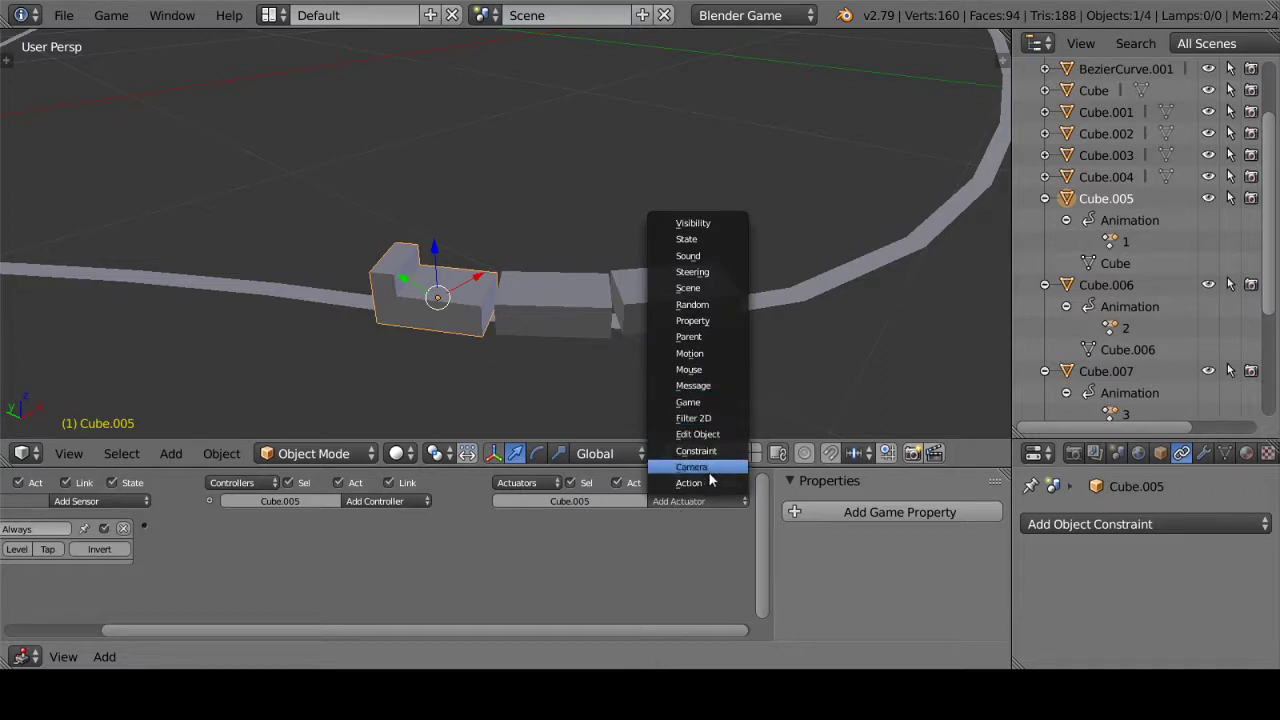
pyautogui.click(704, 485)
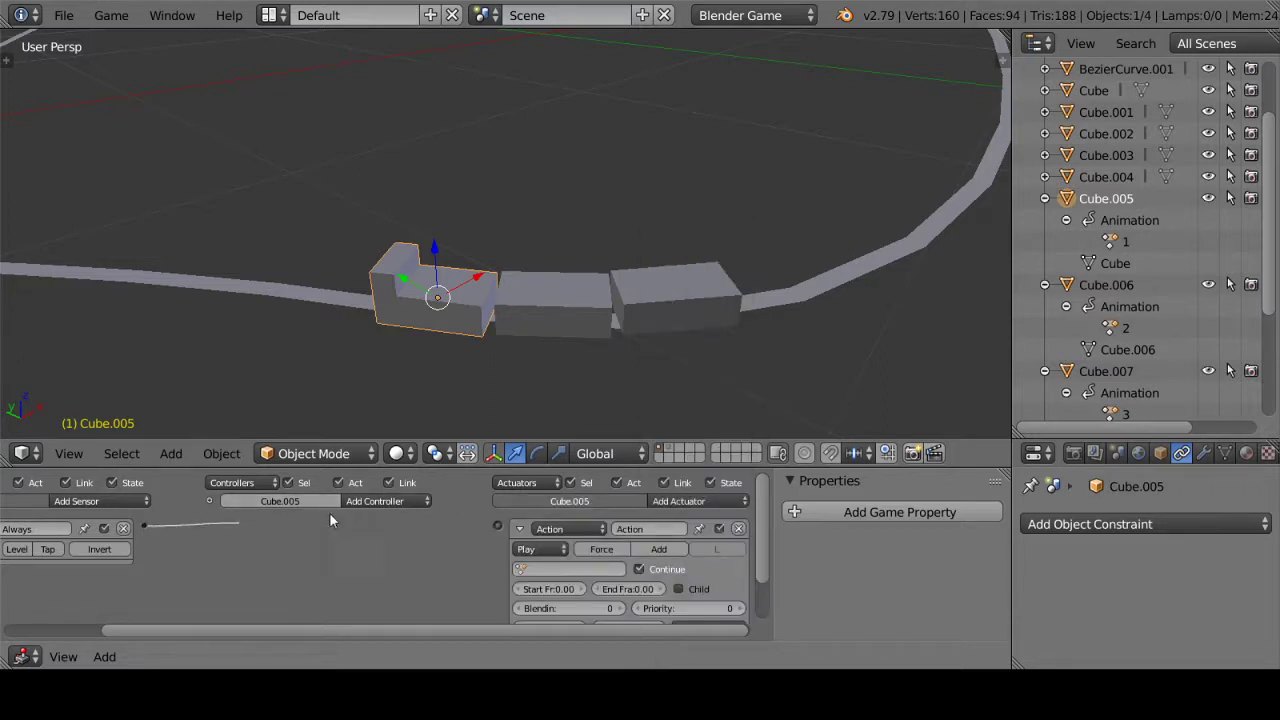
pyautogui.moveTo(331, 519); pyautogui.dragTo(498, 525)
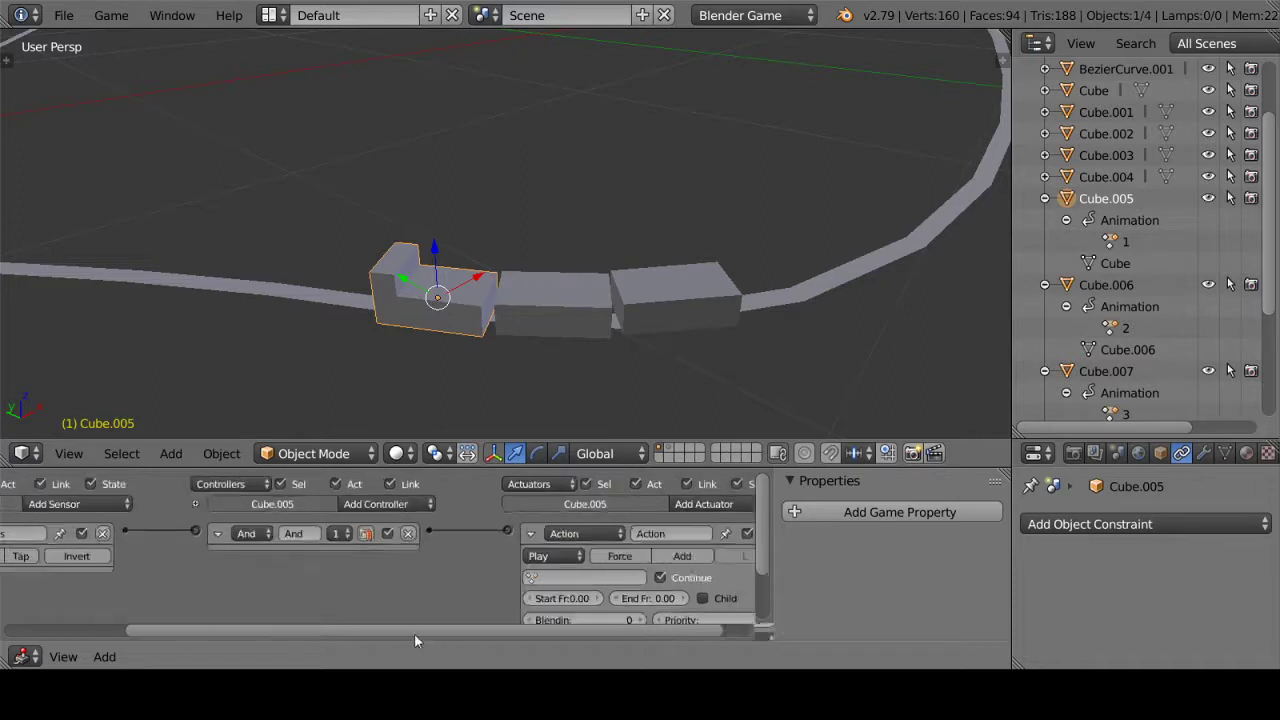
# Step: Set the Action actuator to Loop Stop with End Frame 101
pyautogui.scroll(3, 468, 528)
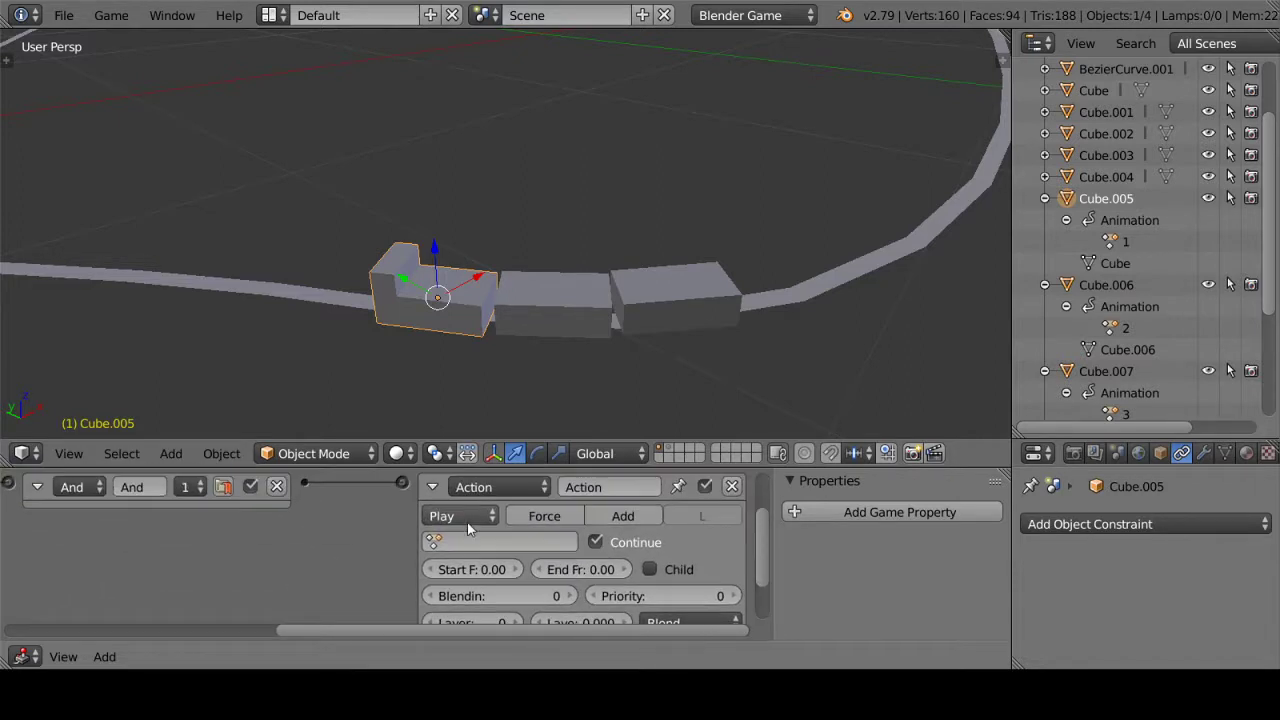
pyautogui.click(468, 528)
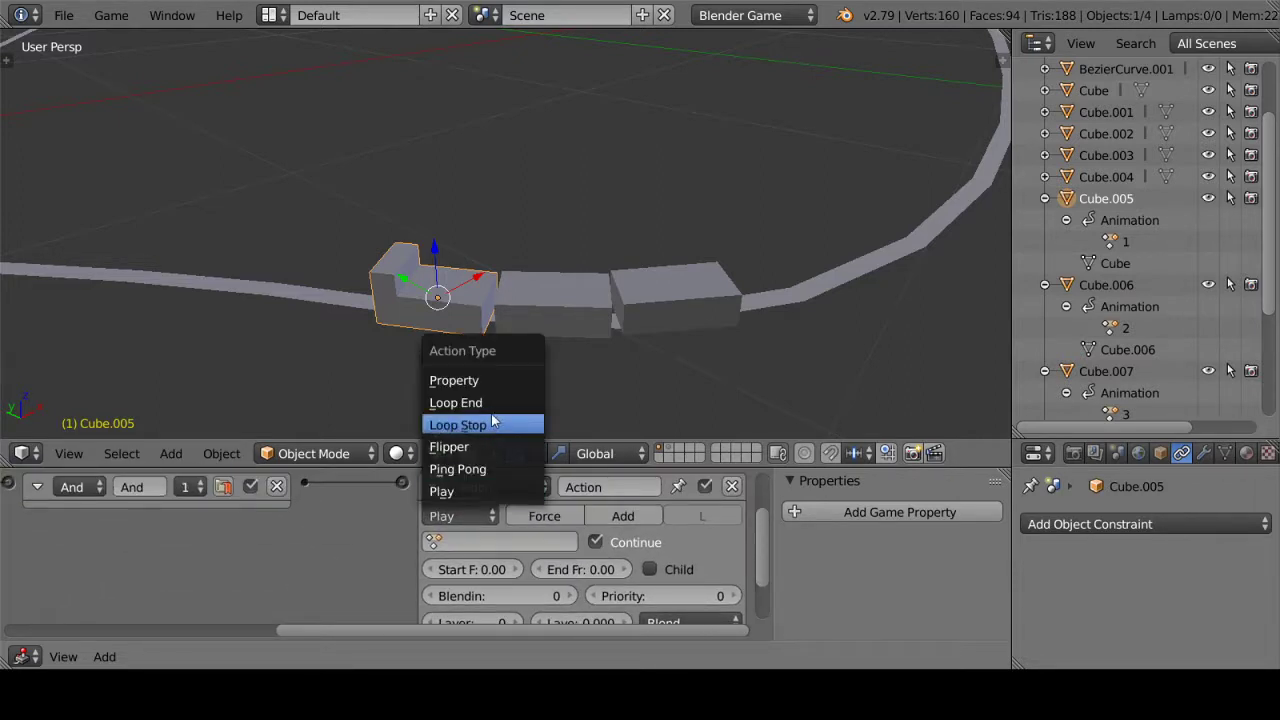
pyautogui.click(478, 425)
pyautogui.scroll(-1, 560, 550)
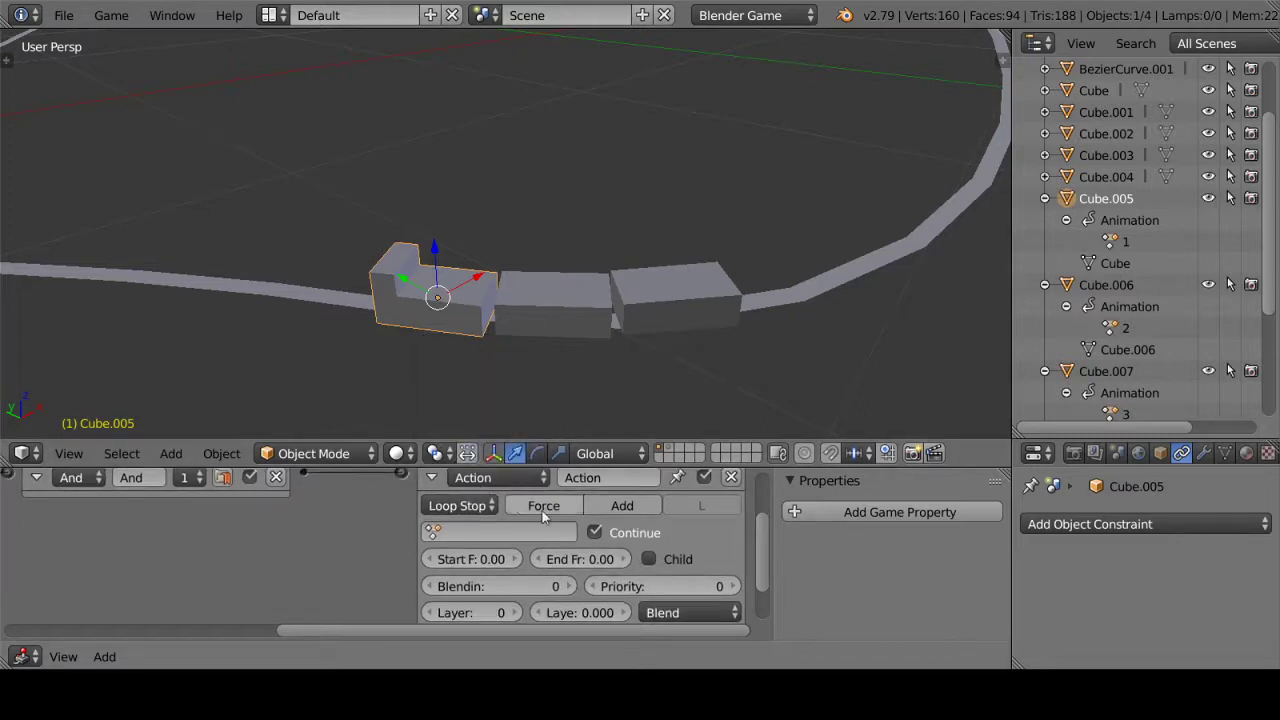
pyautogui.click(582, 558)
pyautogui.write('101')
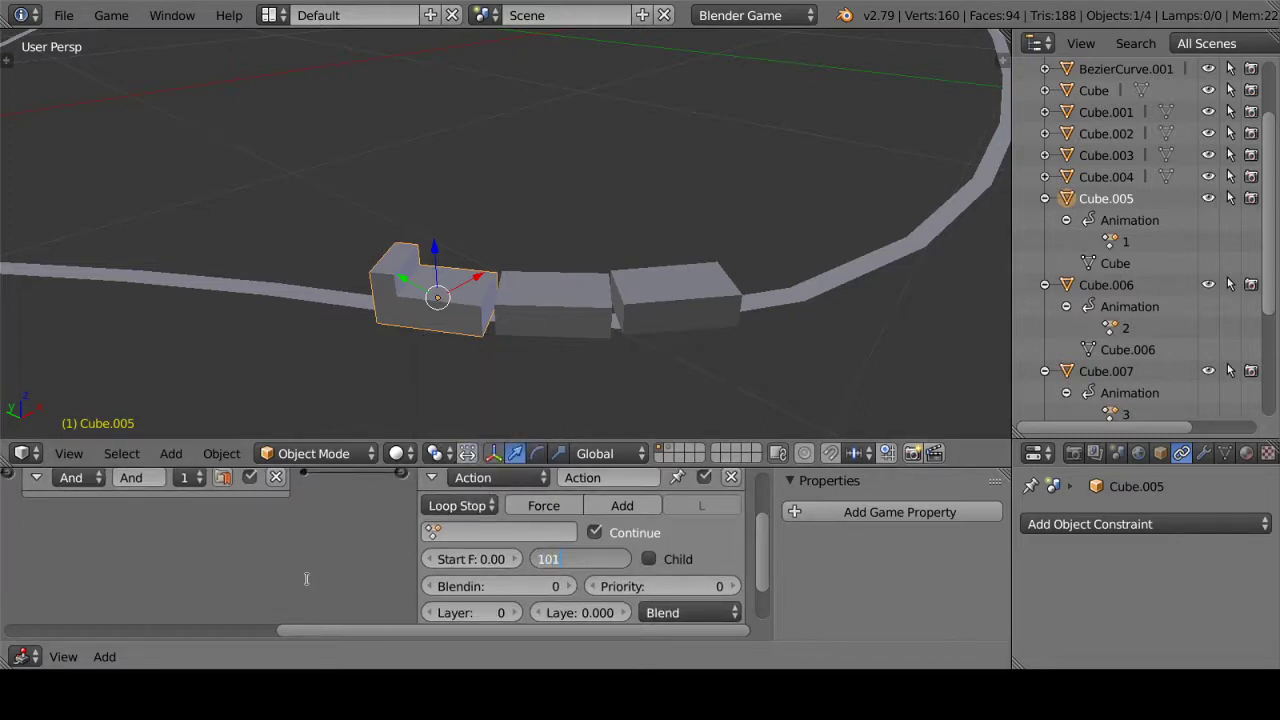
pyautogui.press('Return')
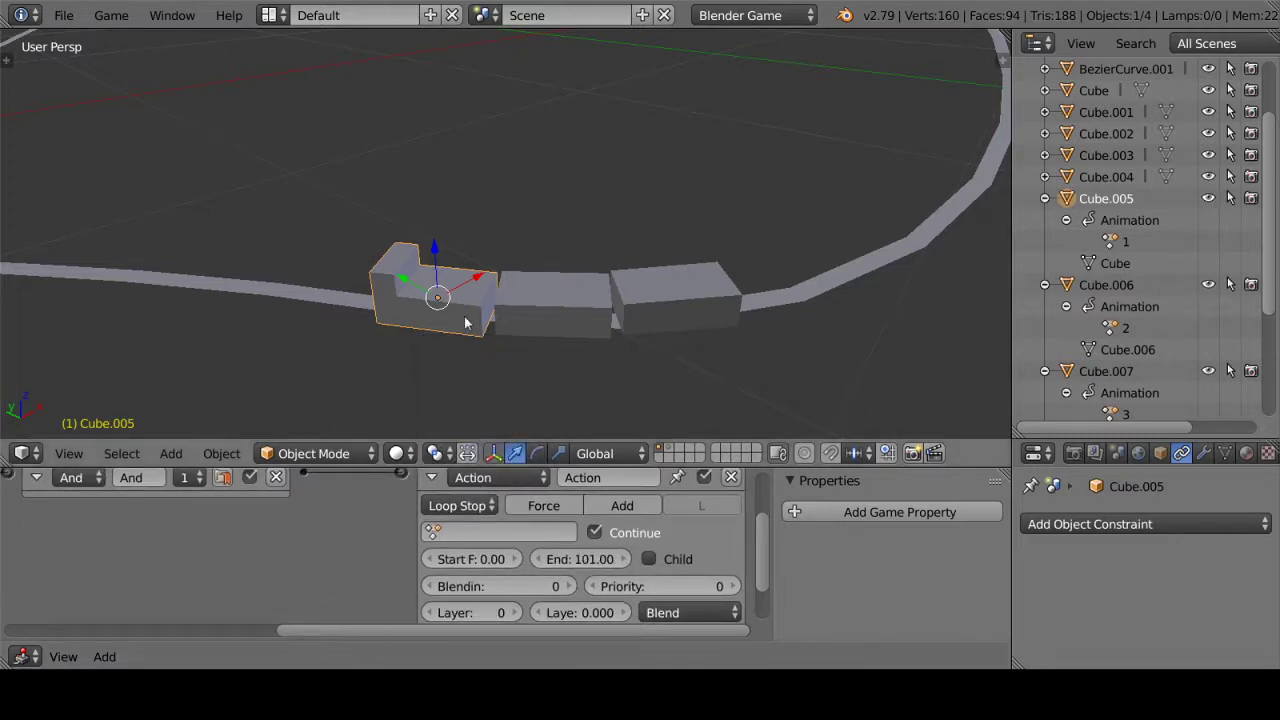
# Step: Check the carts on the Timeline at frame 101, return to frame 1, and restore the Logic Editor
pyautogui.click(22, 656)
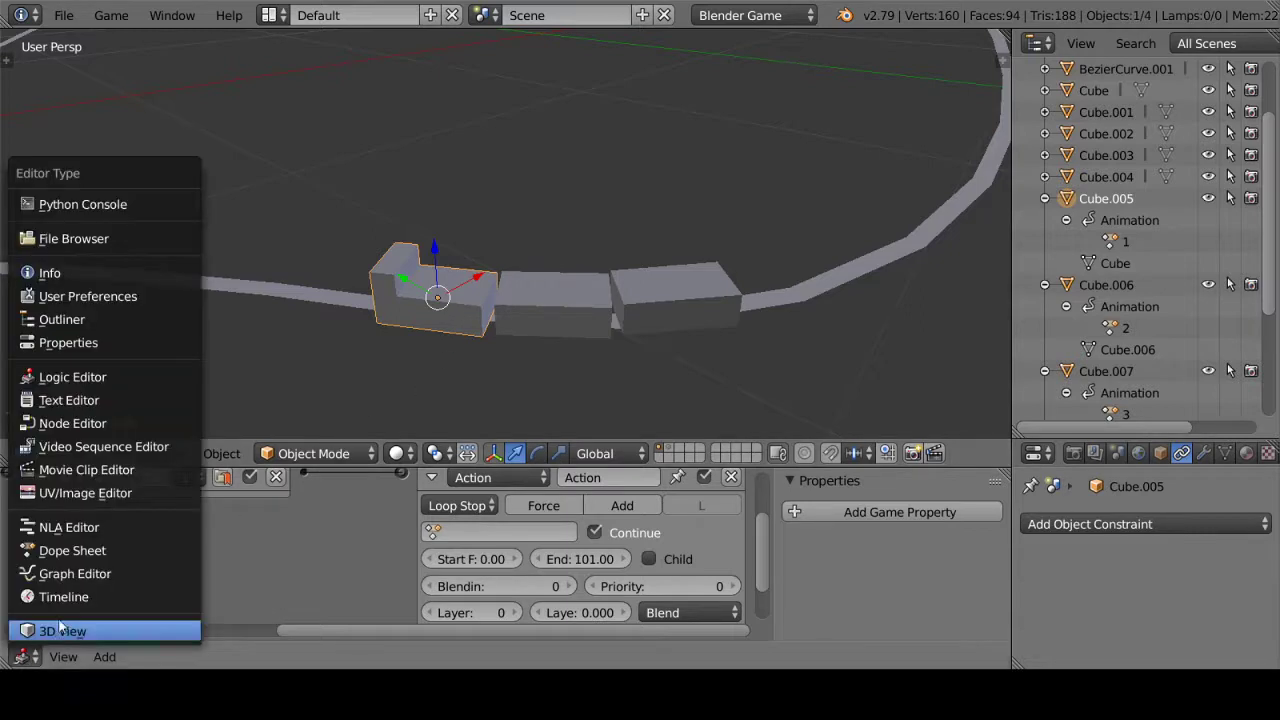
pyautogui.click(73, 595)
pyautogui.moveTo(470, 548); pyautogui.dragTo(470, 539)
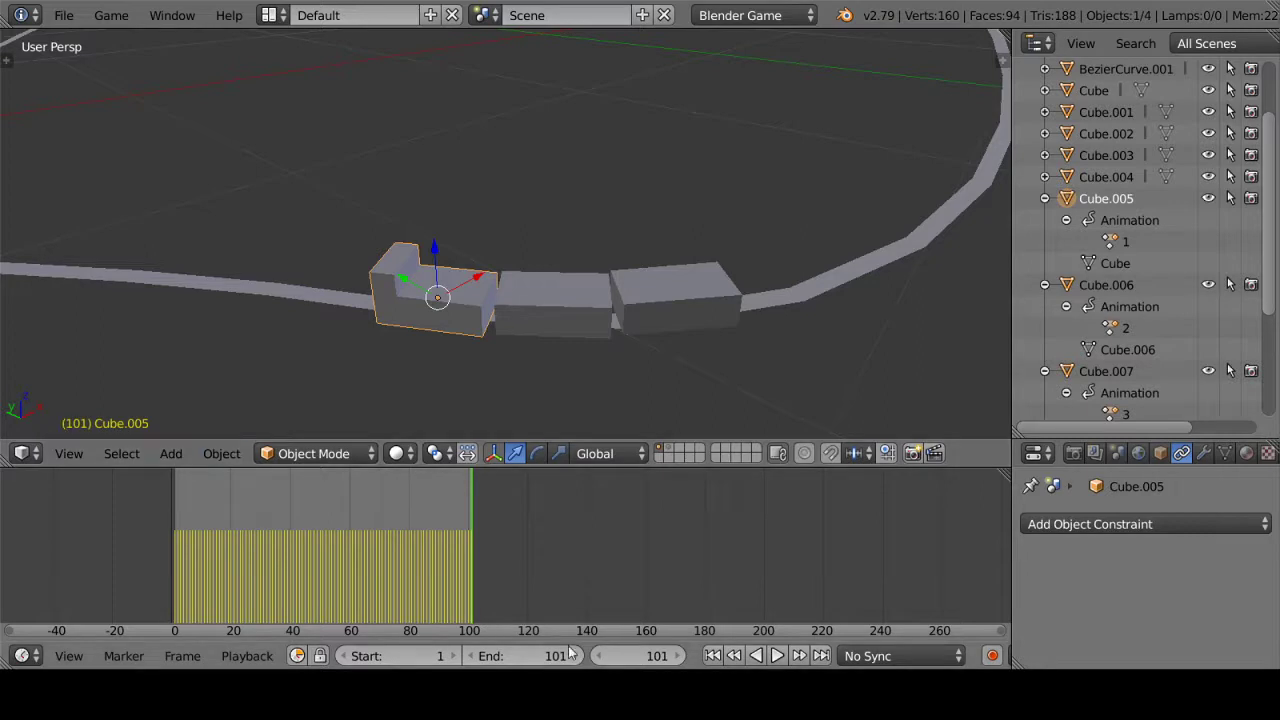
pyautogui.click(712, 655)
pyautogui.click(22, 656)
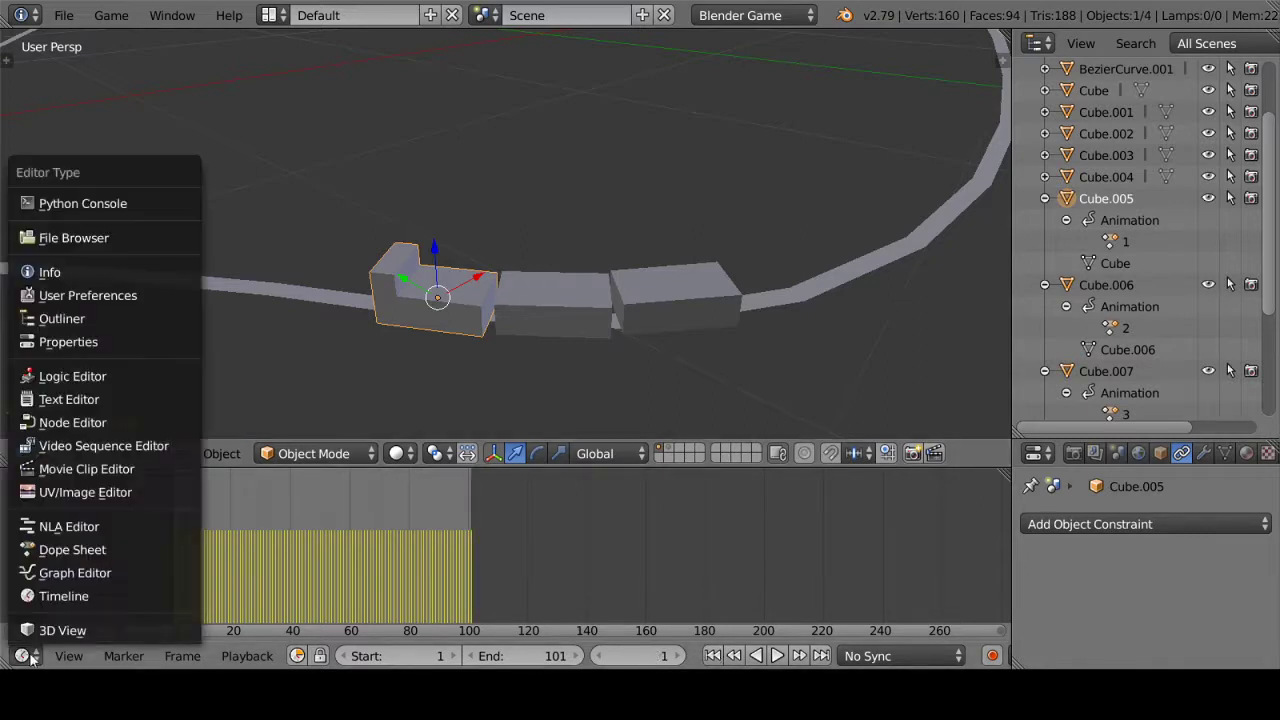
pyautogui.click(107, 381)
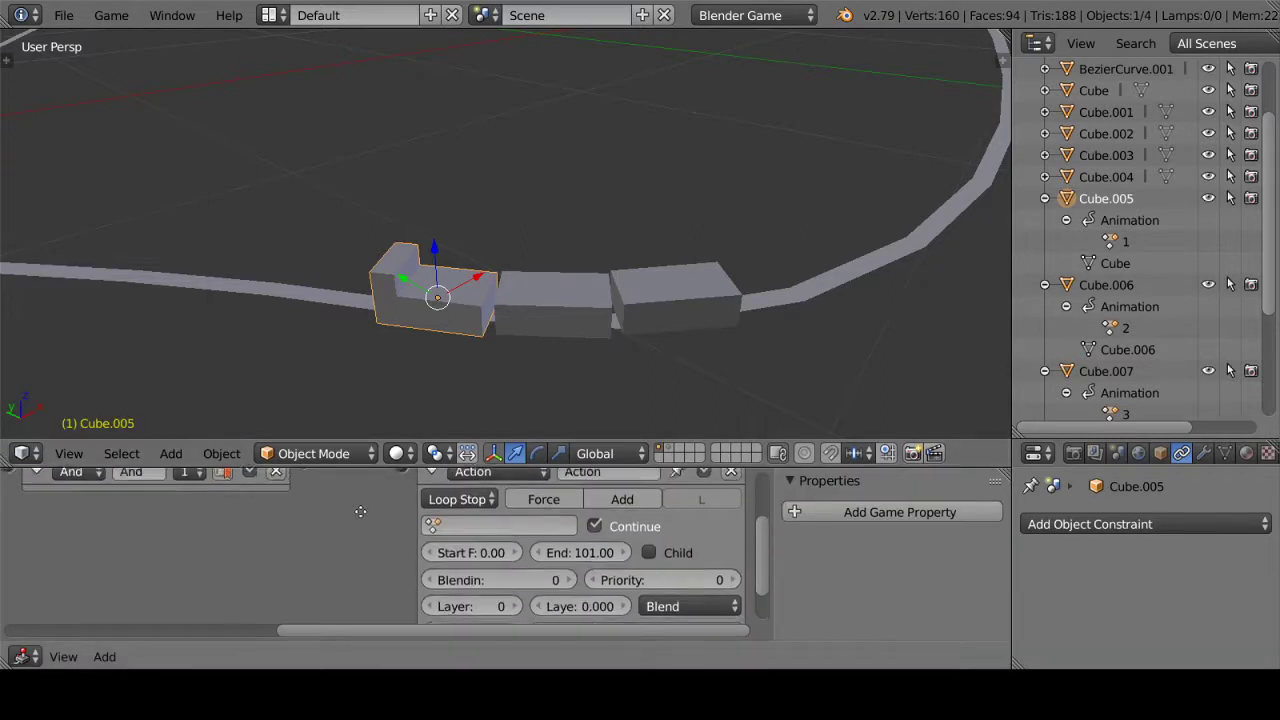
# Step: Select Cube.007, Cube.006, then Cube.005 and run Copy Logic Bricks to Selected
pyautogui.rightClick(642, 303)
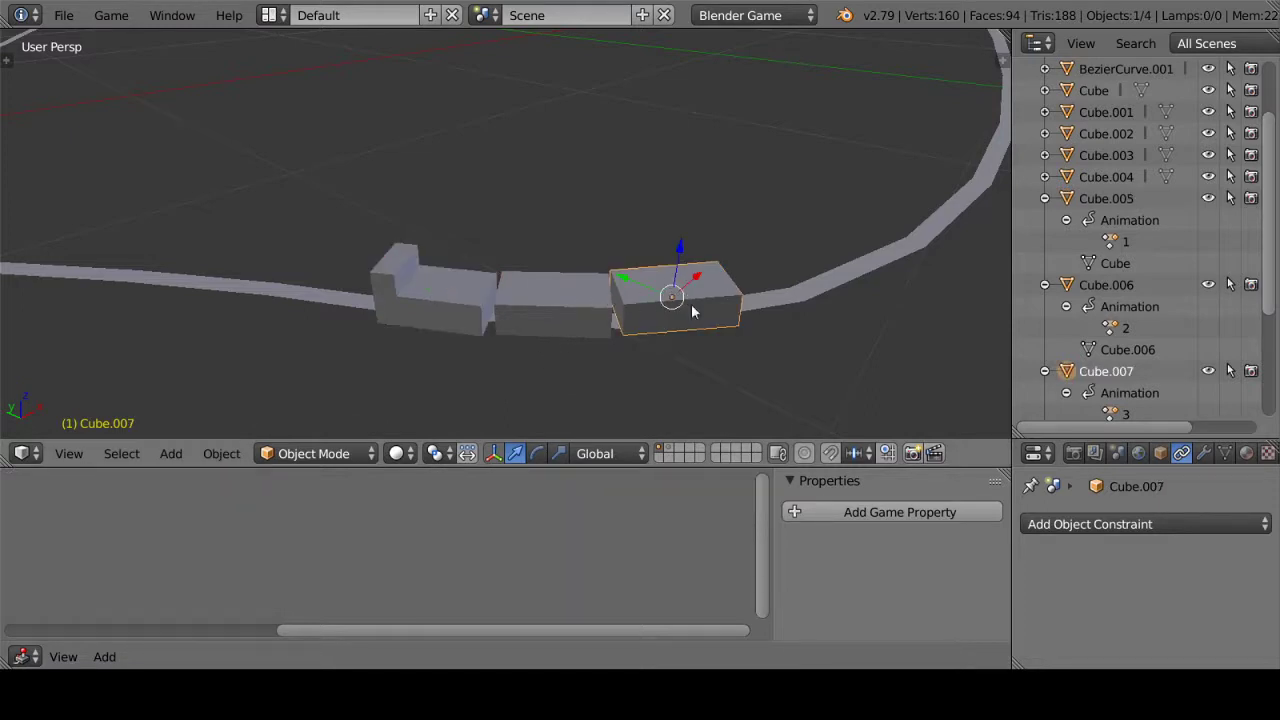
pyautogui.keyDown('shift'); pyautogui.rightClick(575, 287); pyautogui.keyUp('shift')
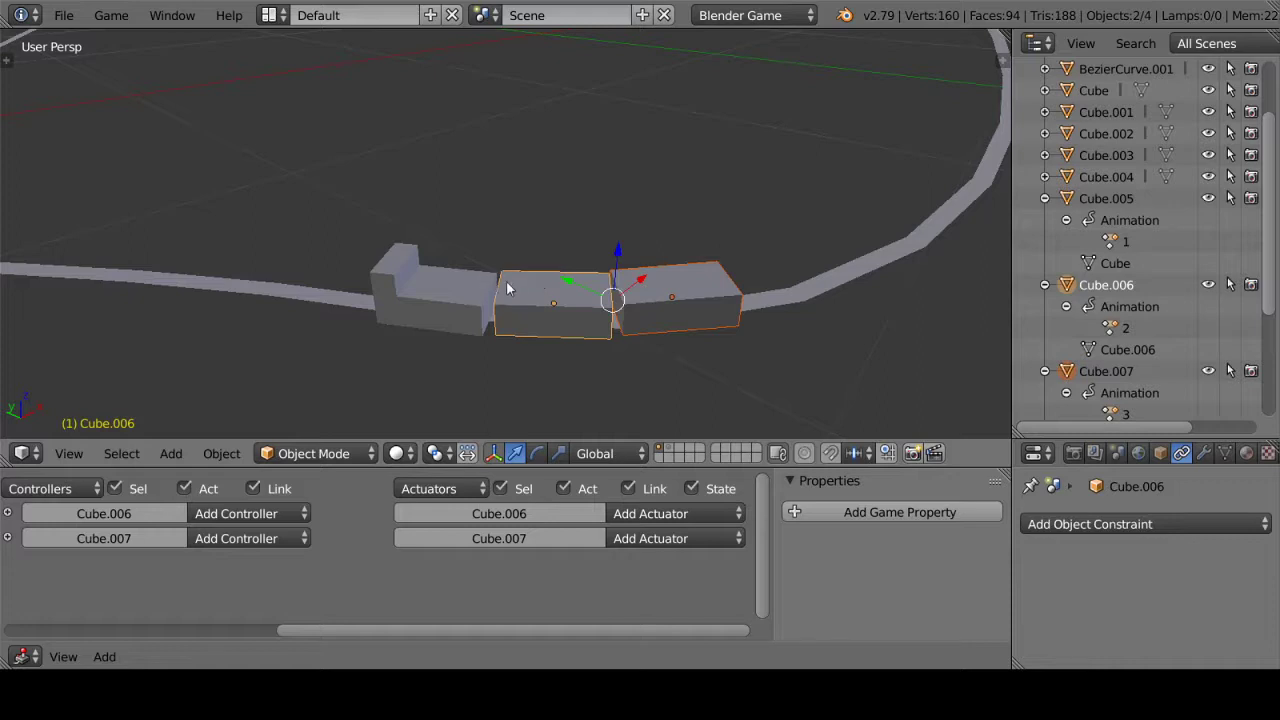
pyautogui.keyDown('shift'); pyautogui.rightClick(470, 283); pyautogui.keyUp('shift')
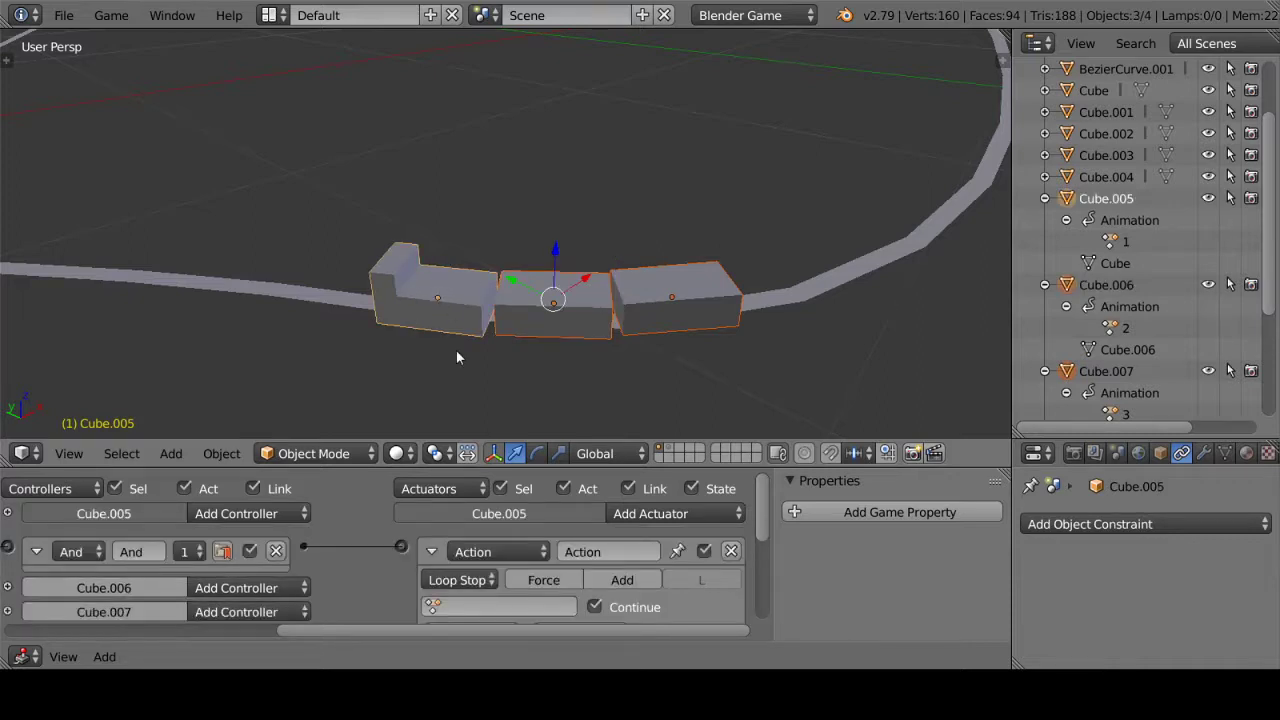
pyautogui.press('space')
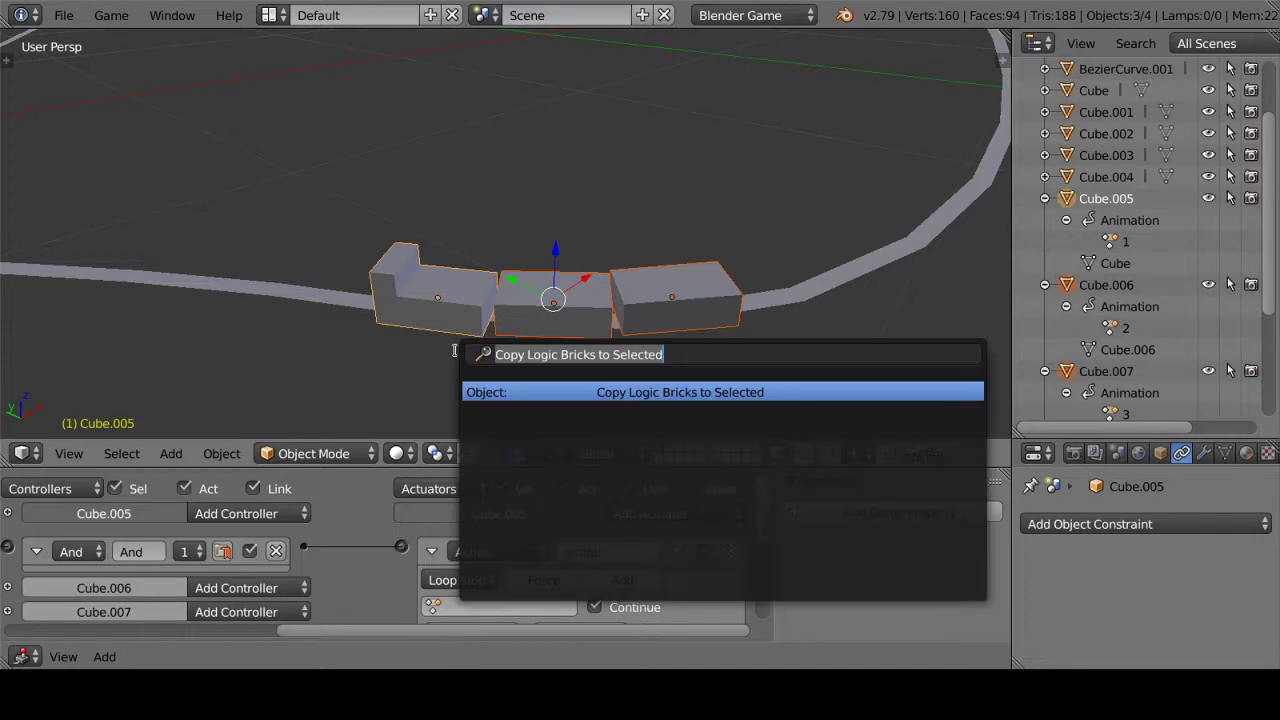
pyautogui.write('c')
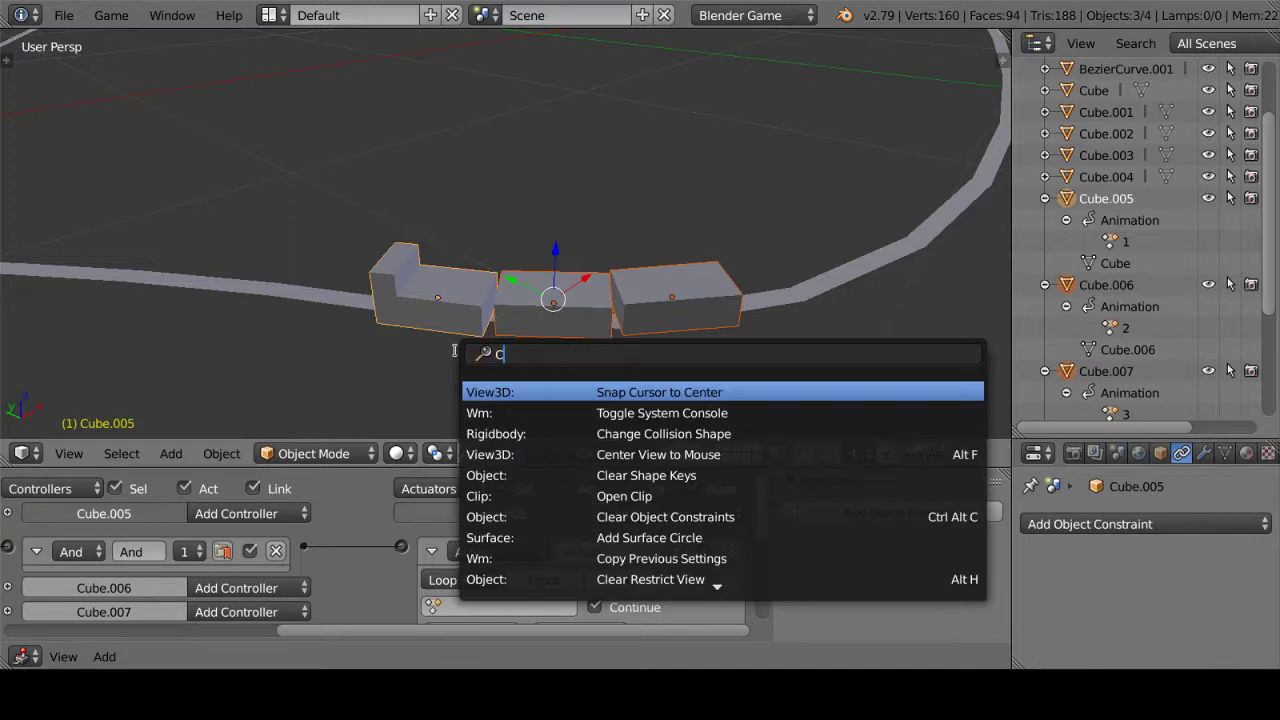
pyautogui.press('BackSpace')
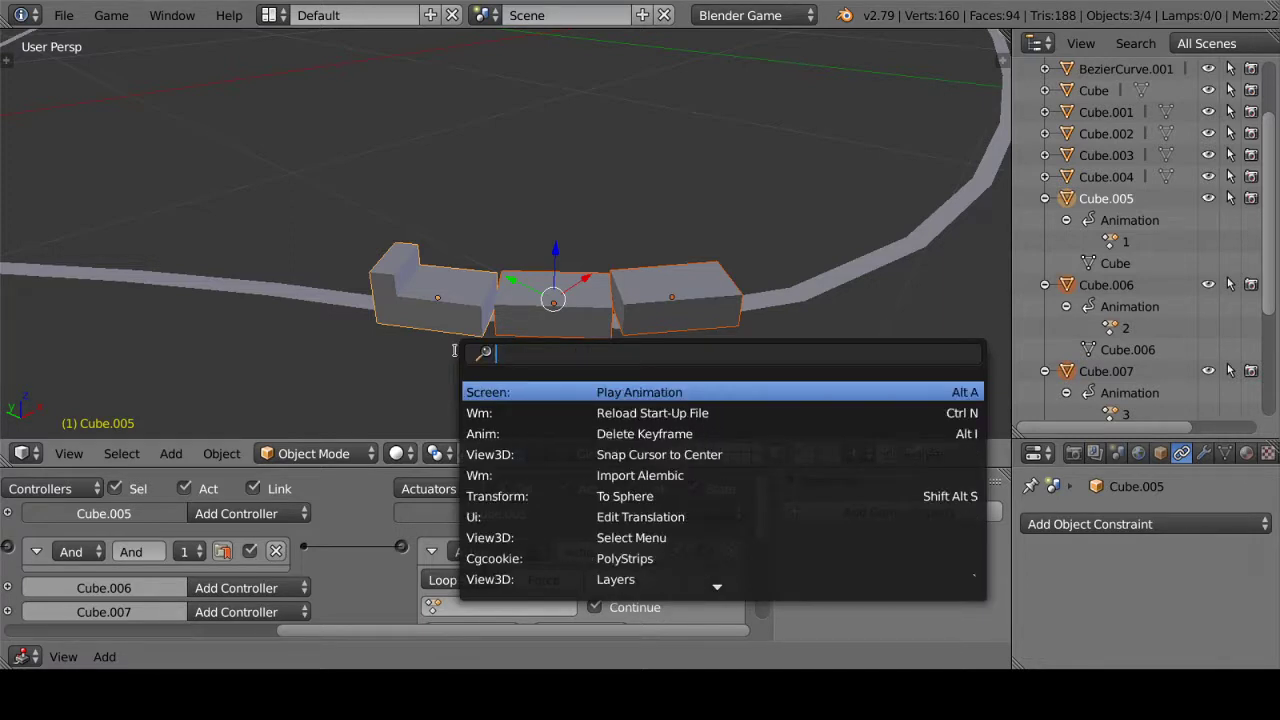
pyautogui.press('space')
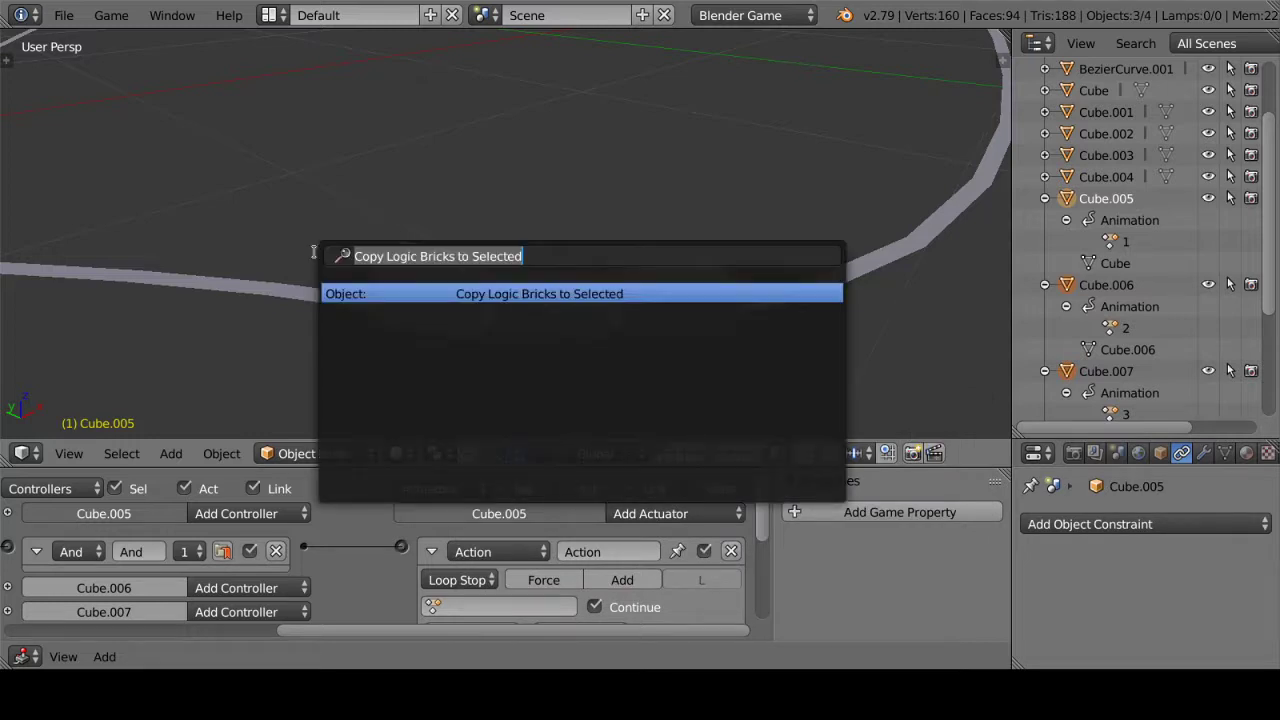
pyautogui.write('COP')
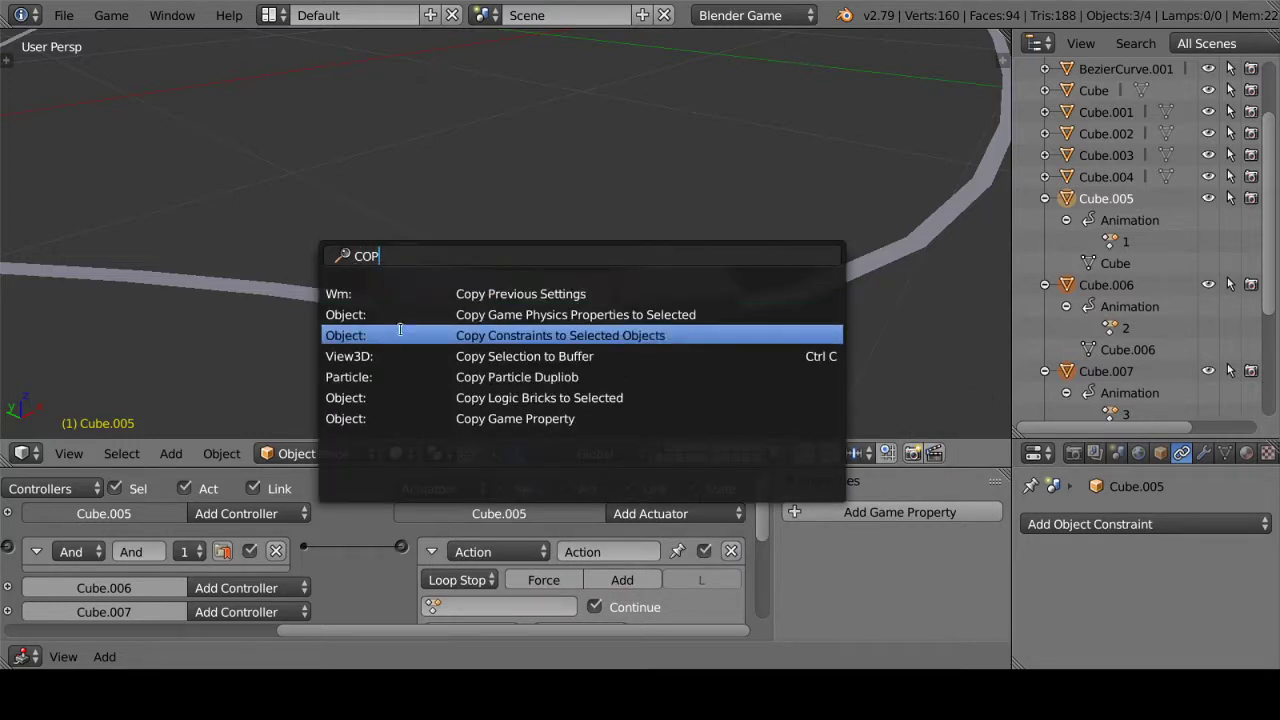
pyautogui.click(553, 398)
pyautogui.click(568, 317)
pyautogui.click(645, 305)
# Step: Assign actions 1, 2 and 3 to the Action actuators of Cube.005, Cube.006 and Cube.007
pyautogui.click(470, 320)
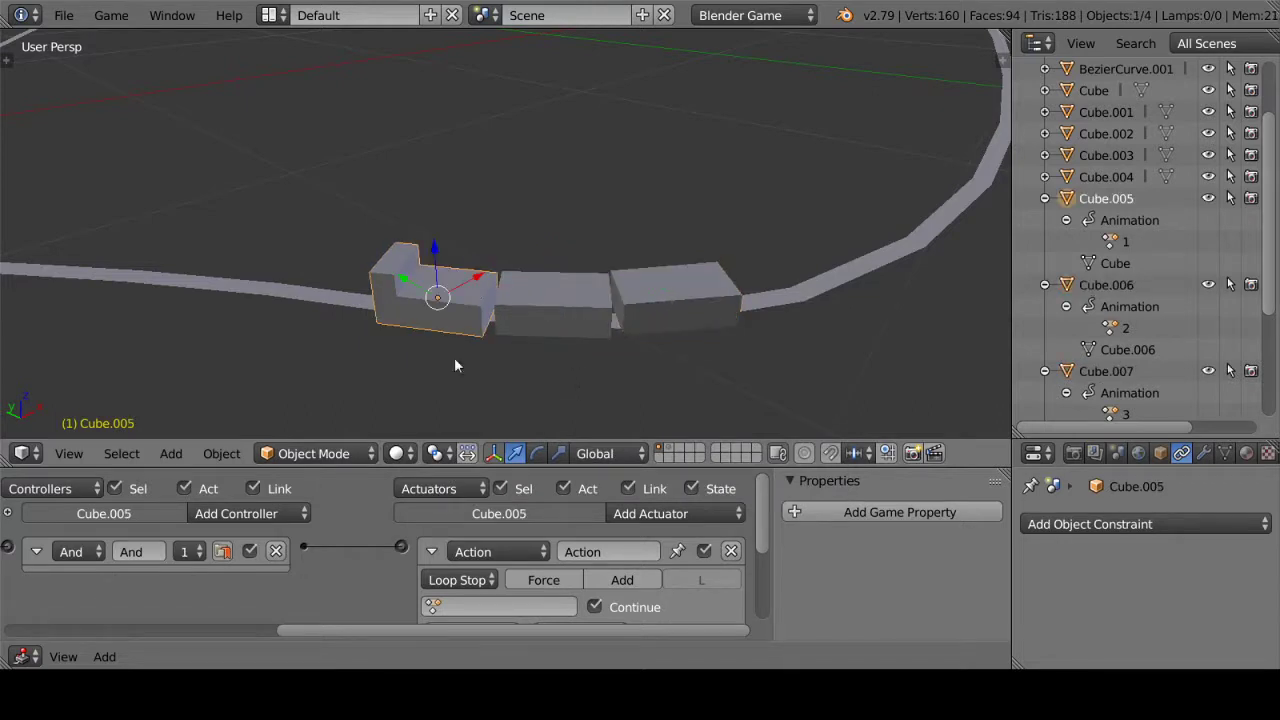
pyautogui.scroll(-2, 400, 525)
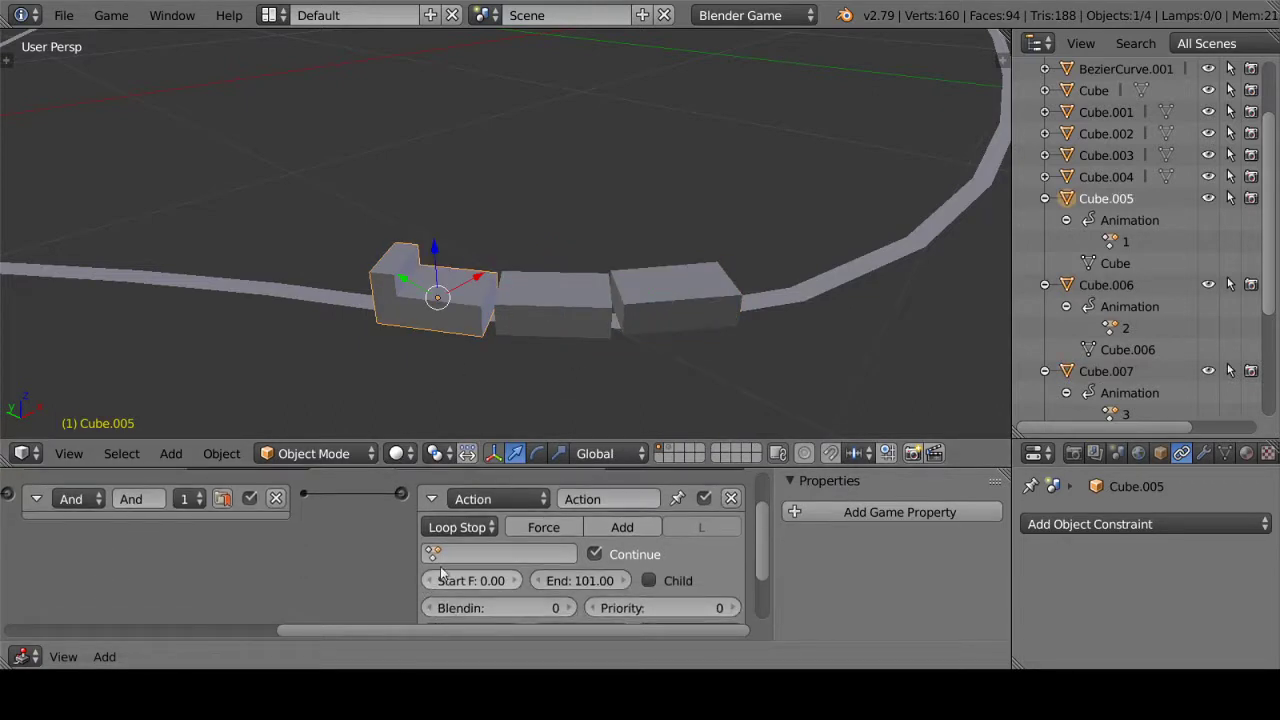
pyautogui.click(515, 556)
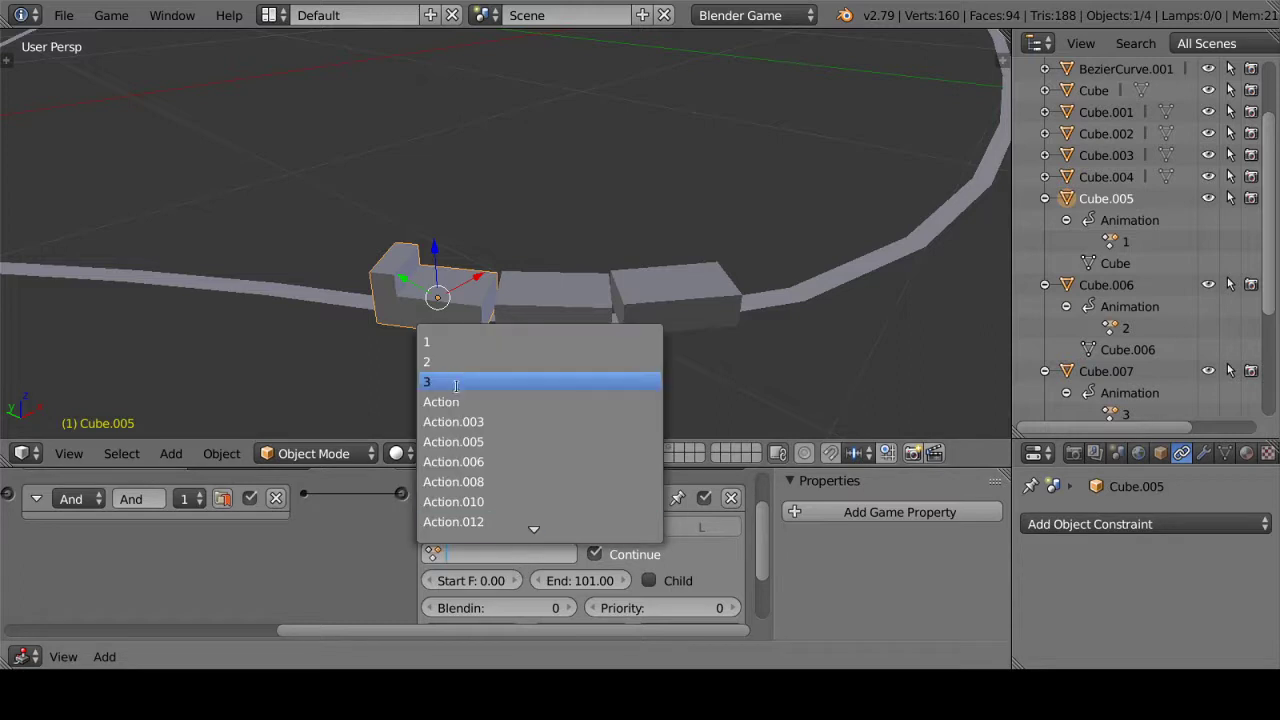
pyautogui.click(427, 341)
pyautogui.click(550, 300)
pyautogui.click(497, 554)
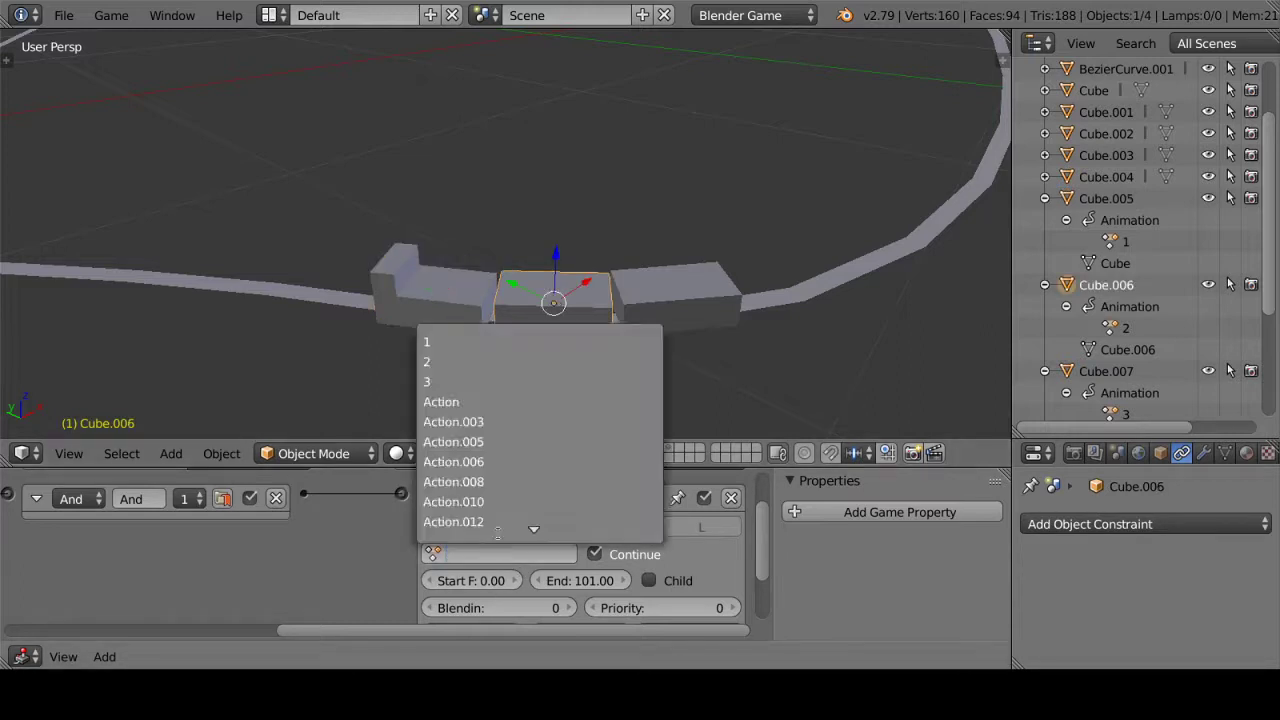
pyautogui.click(440, 361)
pyautogui.click(660, 302)
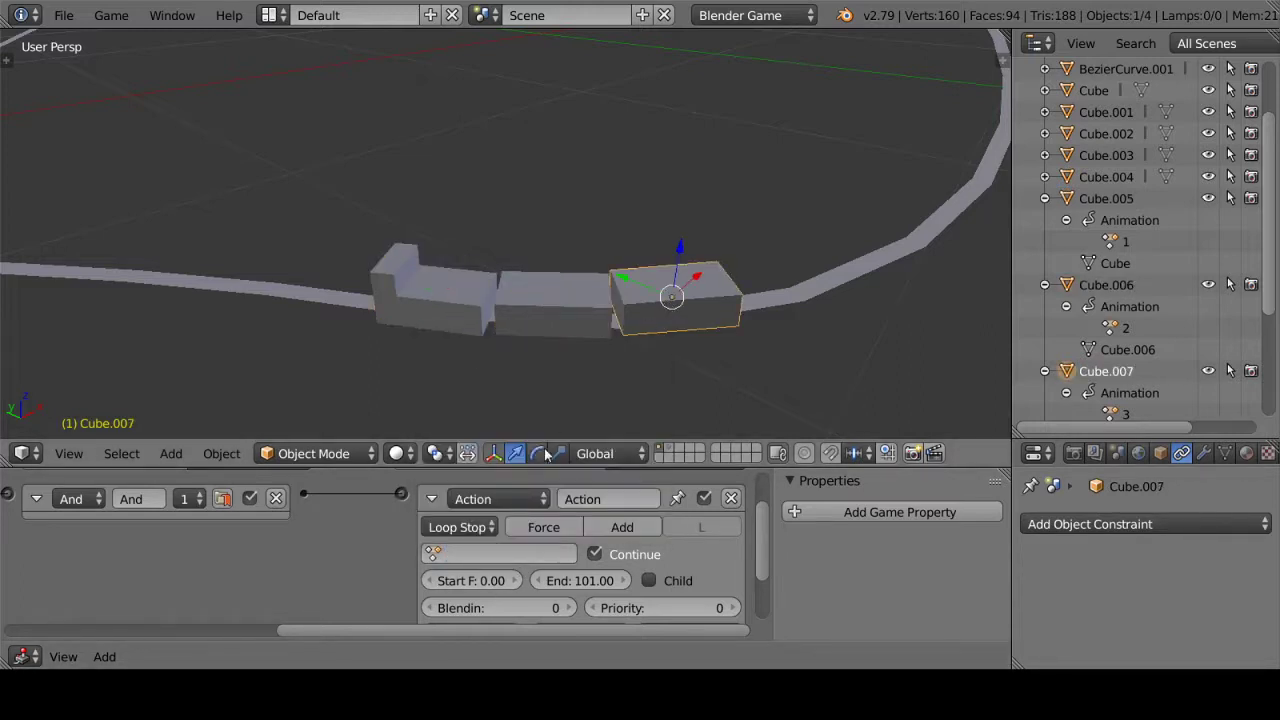
pyautogui.click(495, 555)
pyautogui.click(516, 376)
pyautogui.scroll(-5, 540, 382)
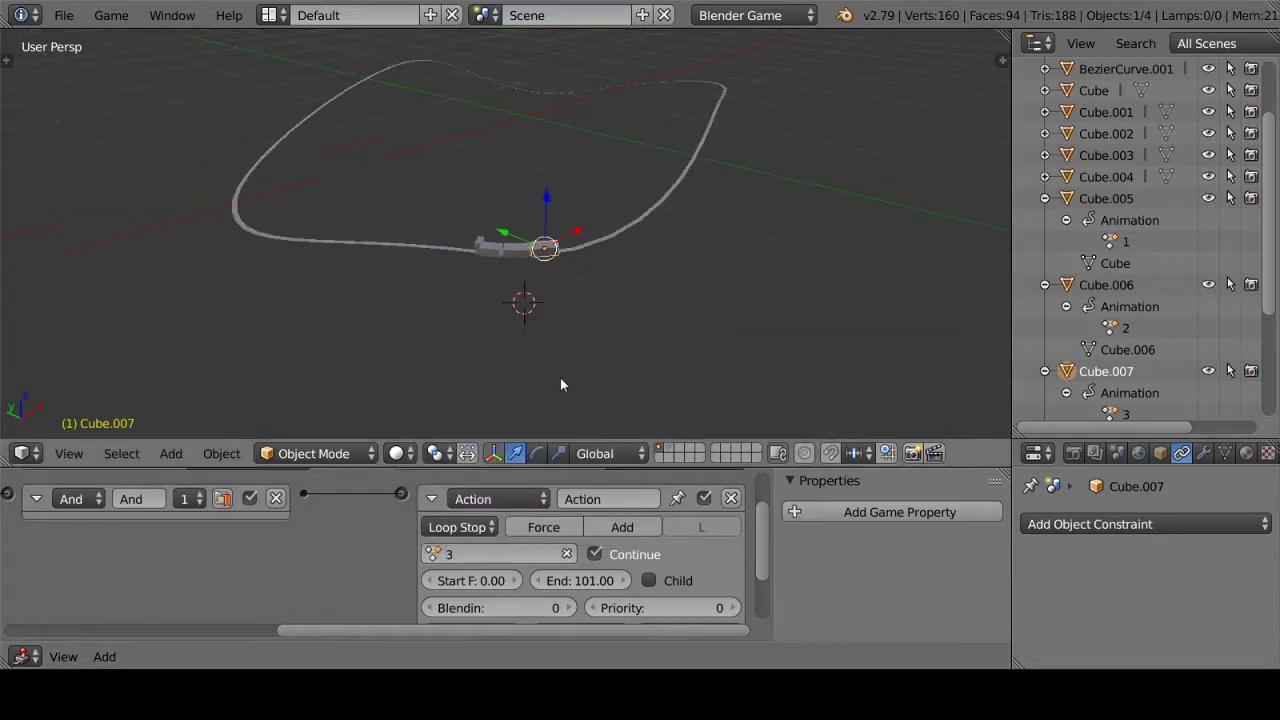
pyautogui.scroll(-2, 588, 361)
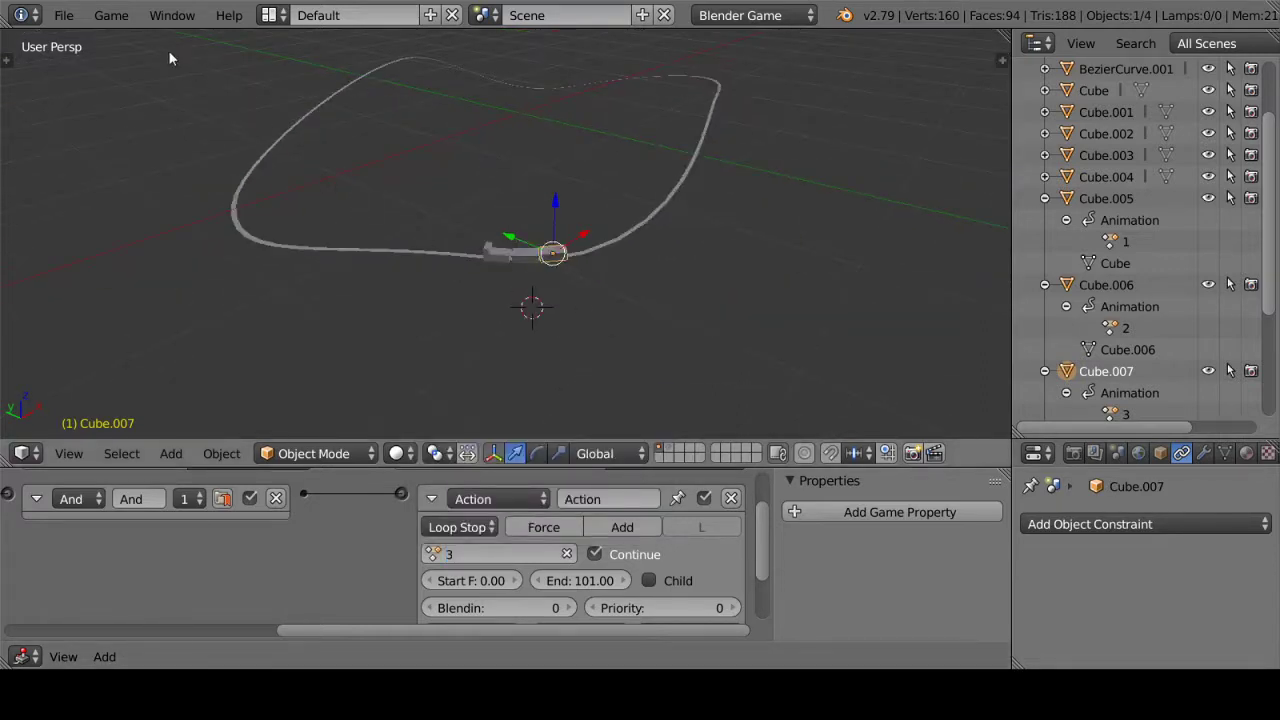
# Step: Turn on Show Framerate and Profile, then test-run the game and stop it
pyautogui.click(116, 16)
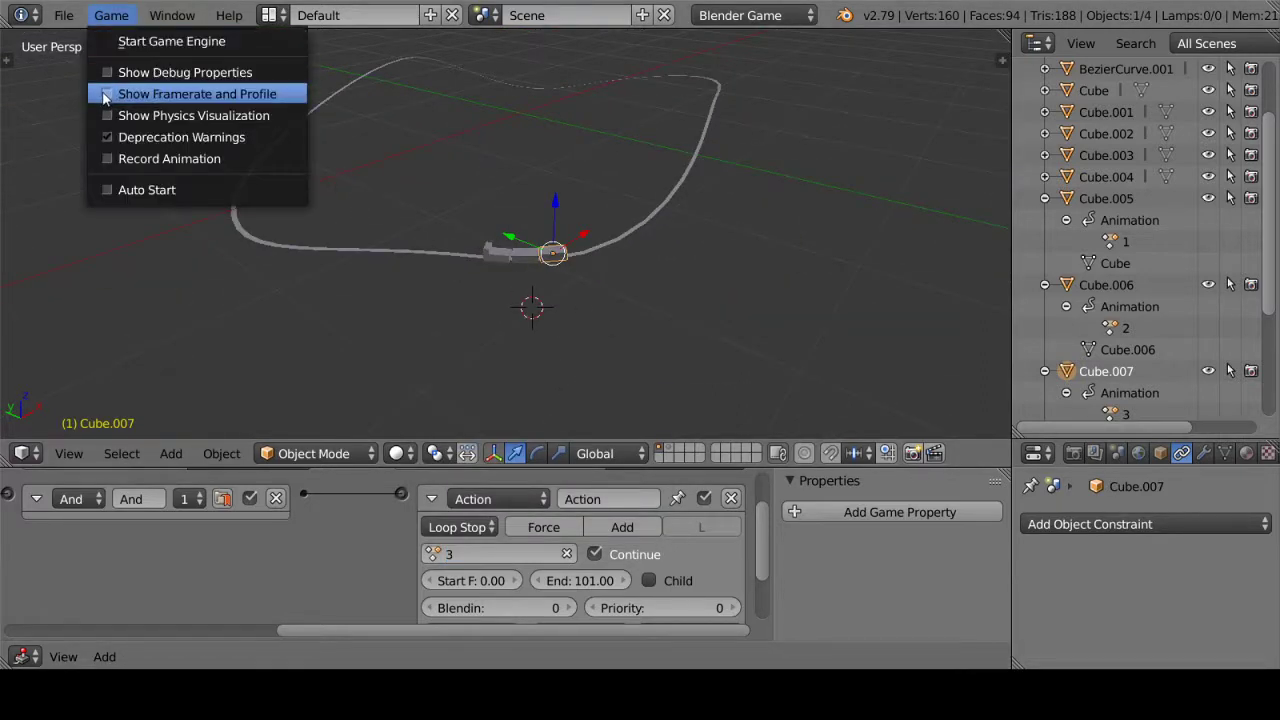
pyautogui.click(107, 94)
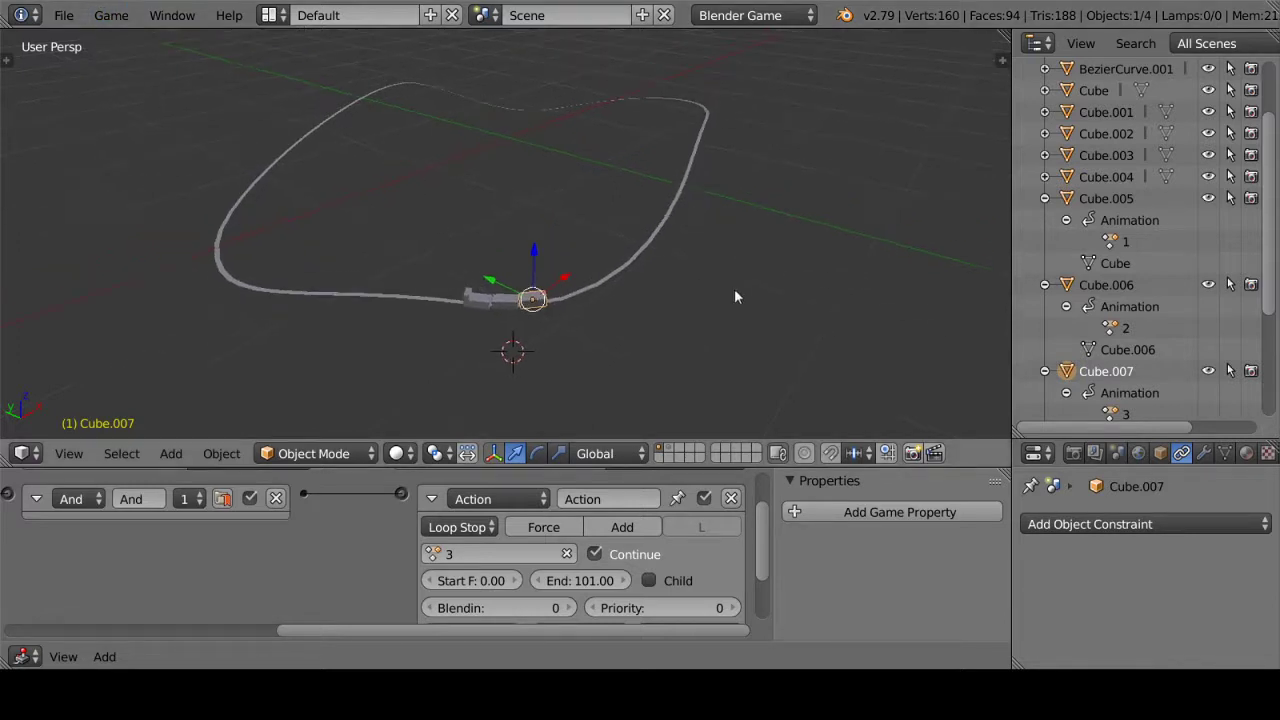
pyautogui.press('p')
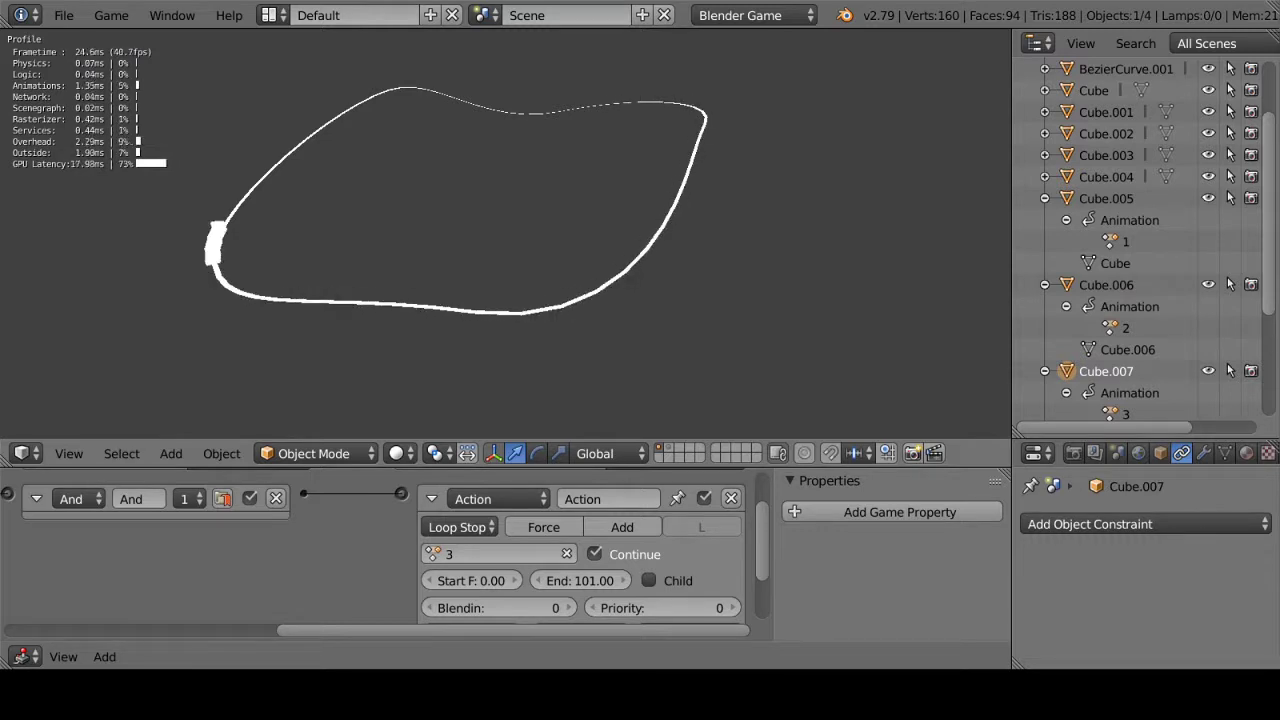
pyautogui.press('Escape')
# Step: Delete the BezierCurve.001 track and test-run the game again
pyautogui.rightClick(646, 270)
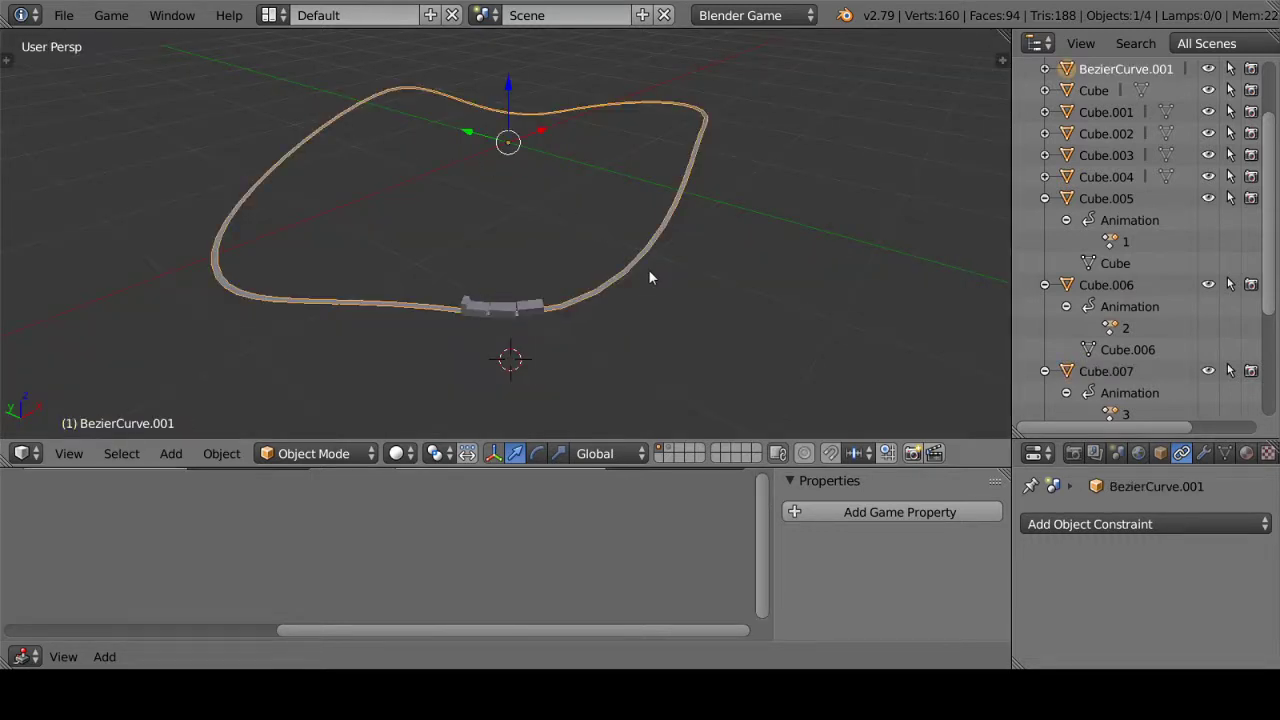
pyautogui.press('x')
pyautogui.click(651, 271)
pyautogui.press('p')
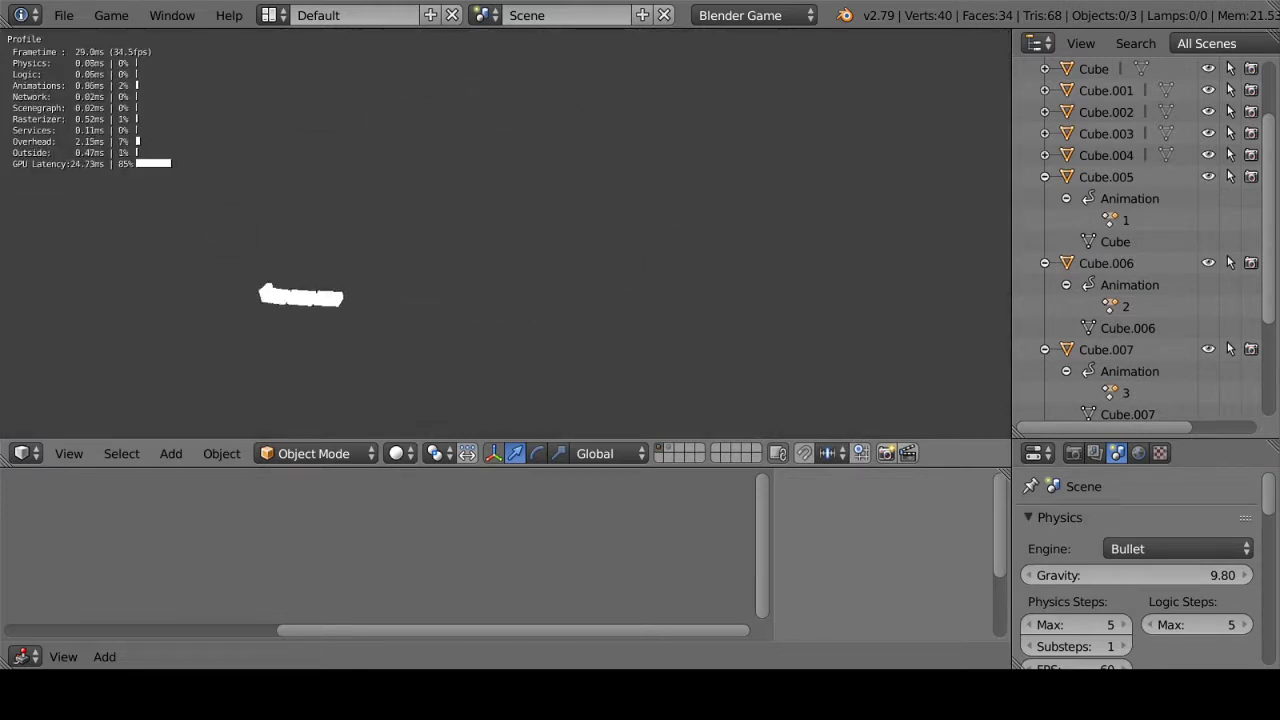
pyautogui.press('Escape')
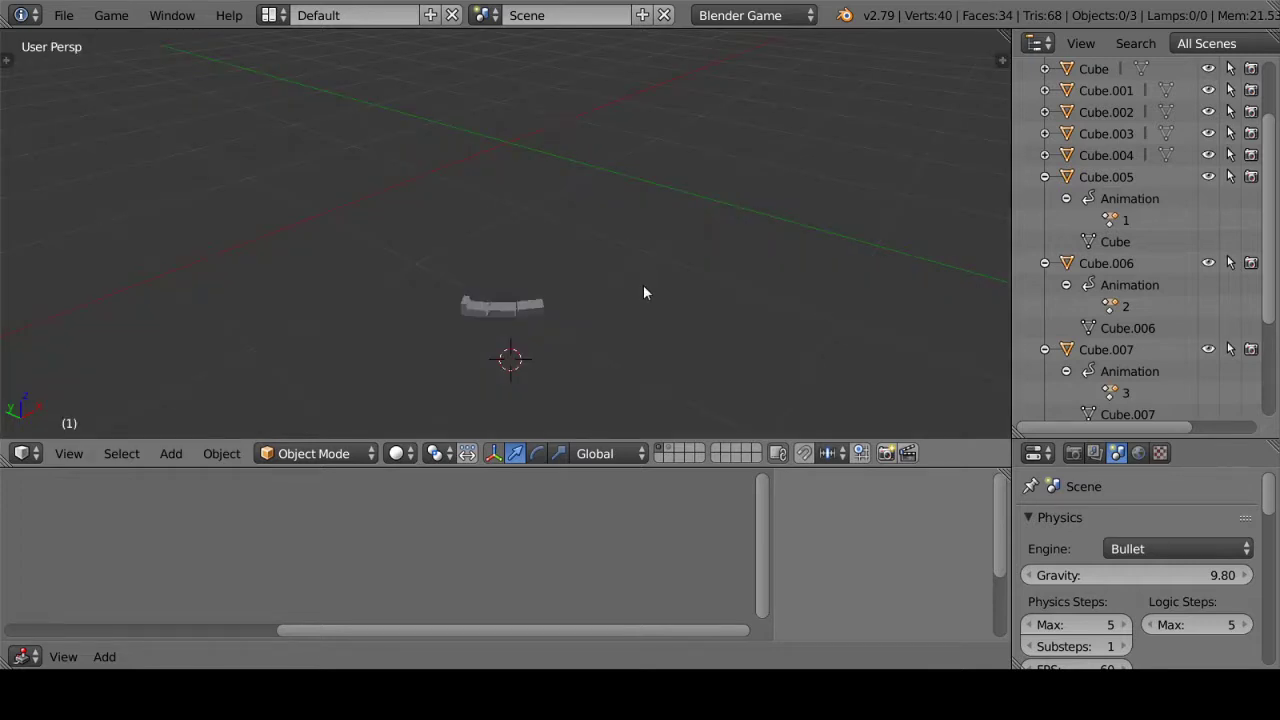
# Step: Give the track a new material with an orange-yellow diffuse colour
pyautogui.click(1246, 455)
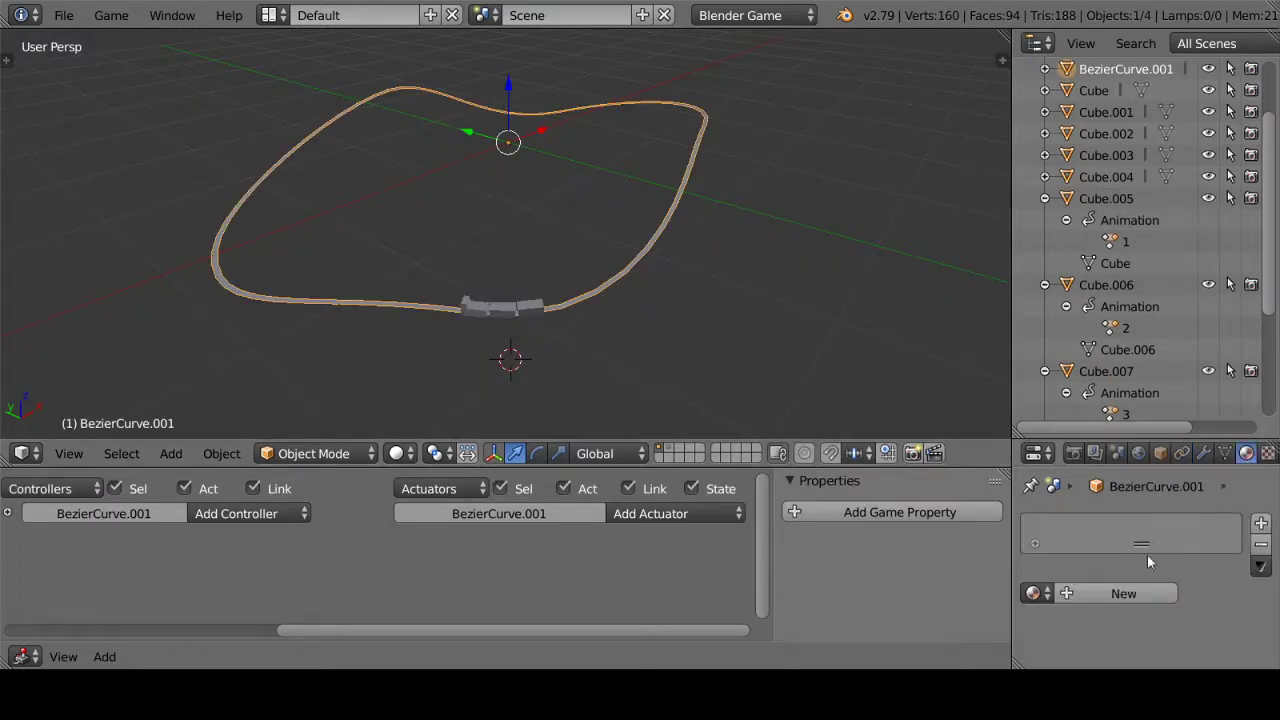
pyautogui.click(1116, 594)
pyautogui.scroll(-4, 1118, 575)
pyautogui.scroll(-2, 1100, 629)
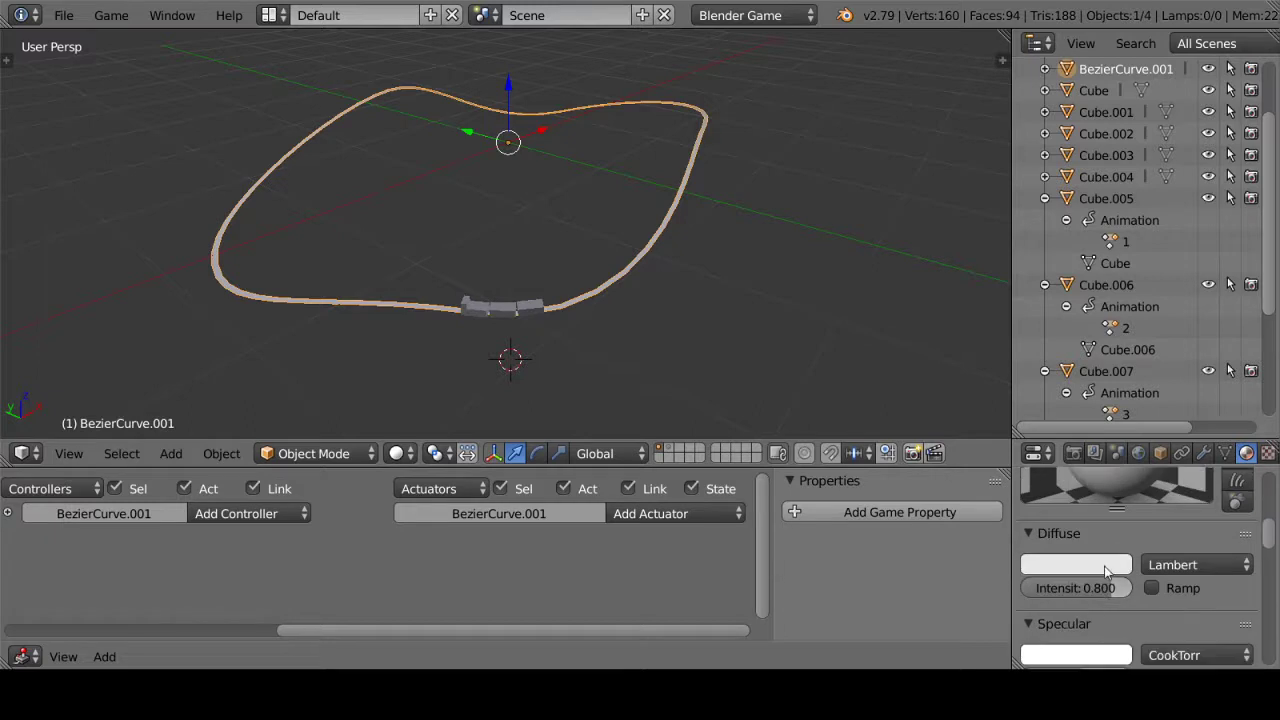
pyautogui.click(1107, 567)
pyautogui.moveTo(1018, 383); pyautogui.dragTo(980, 410)
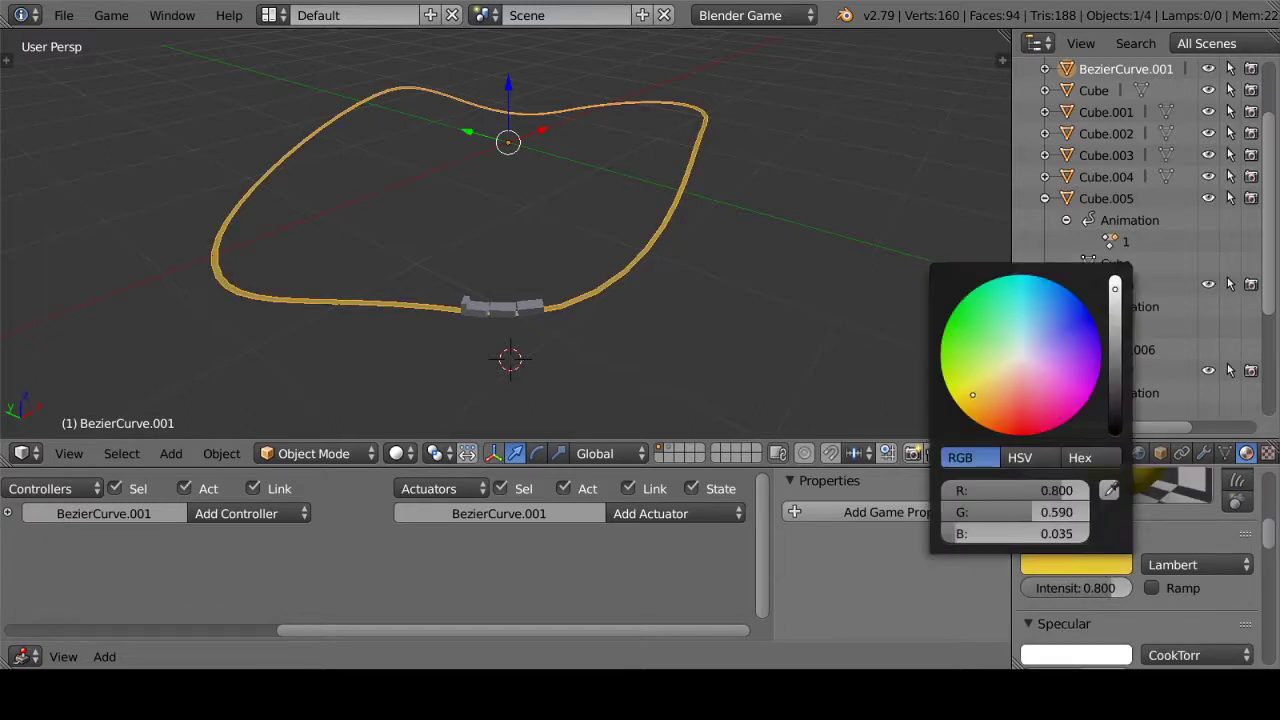
pyautogui.scroll(-5, 1131, 577)
pyautogui.scroll(-2, 1131, 577)
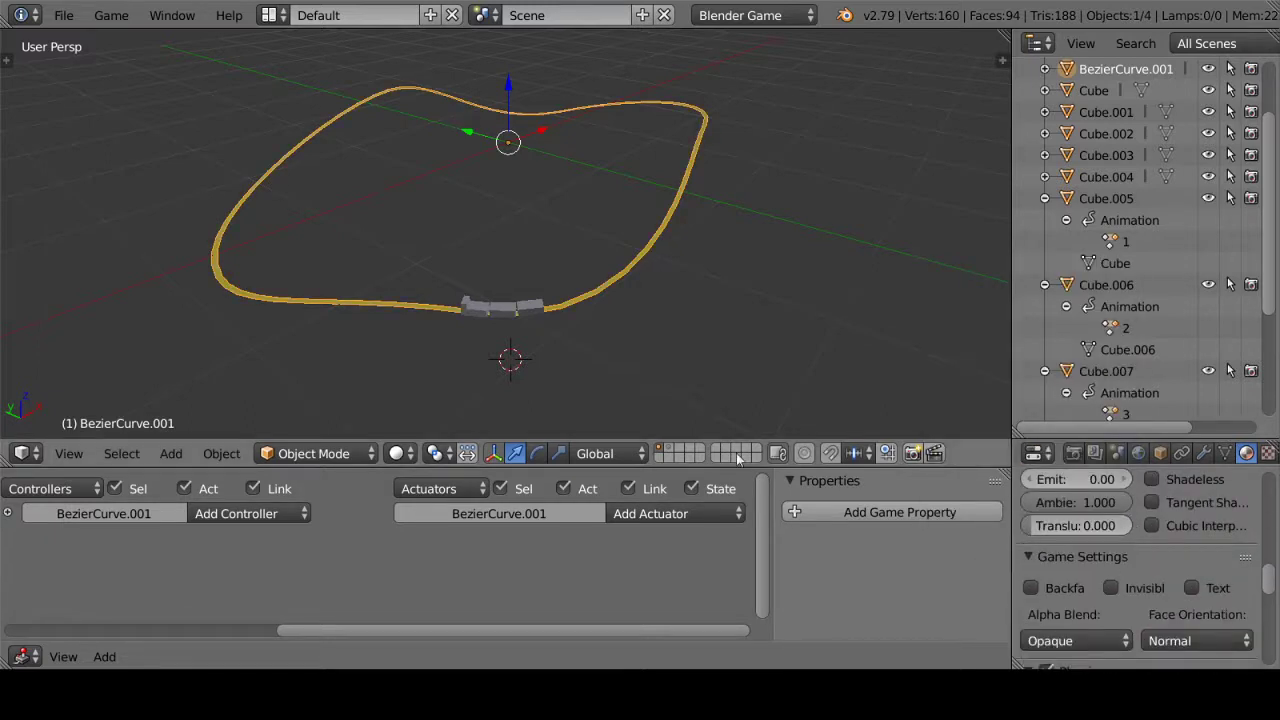
# Step: Give Cube.007 a new green material and reuse that Material.002 on Cube.006
pyautogui.rightClick(555, 307)
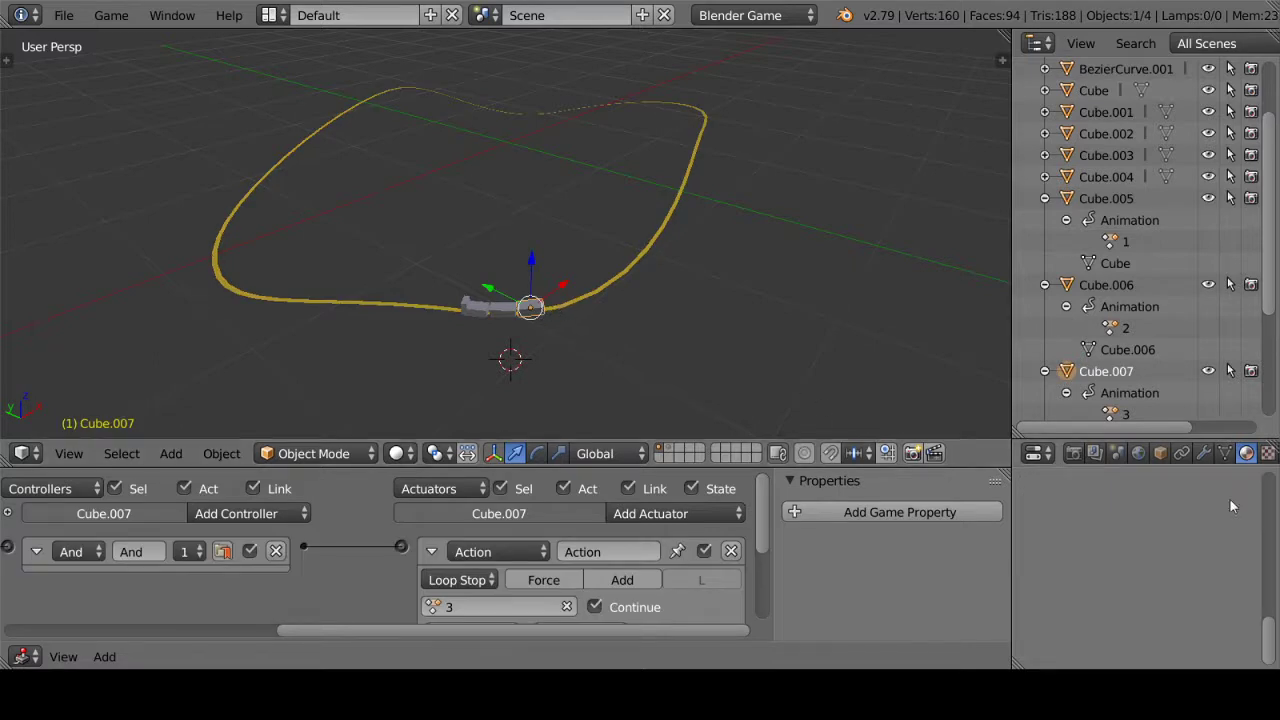
pyautogui.click(1100, 563)
pyautogui.scroll(-4, 1090, 600)
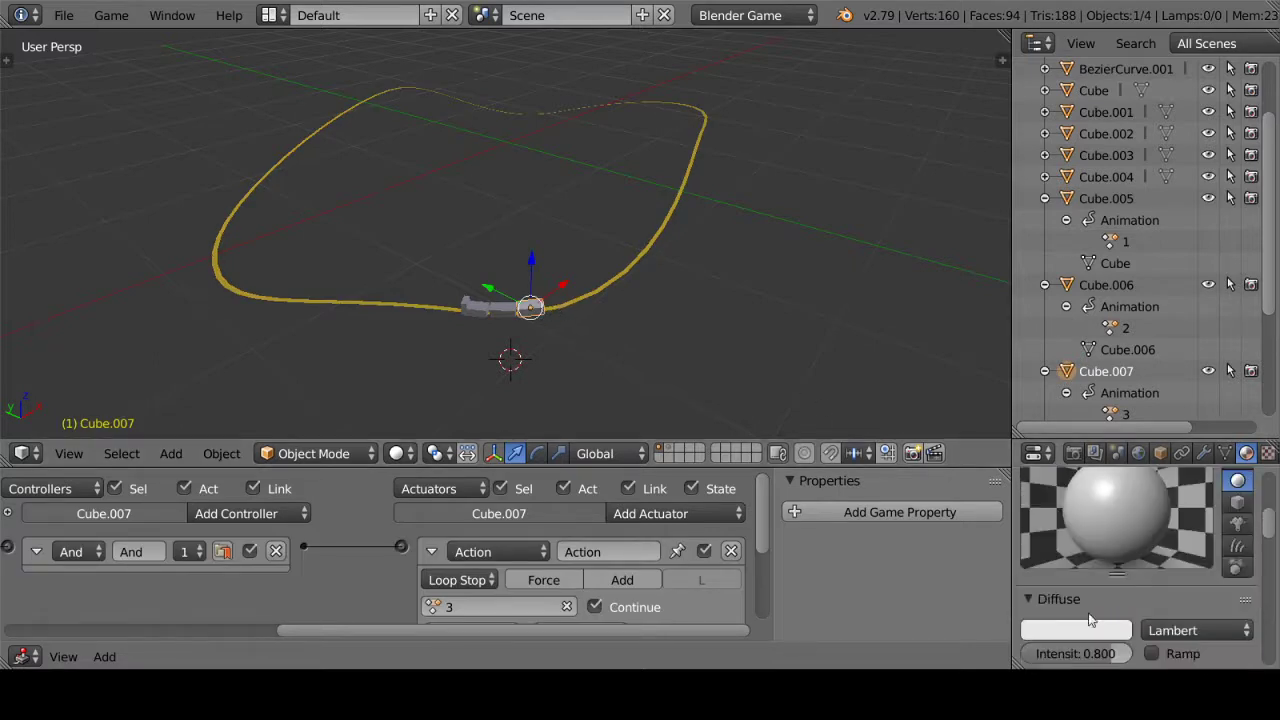
pyautogui.click(1080, 630)
pyautogui.click(964, 400)
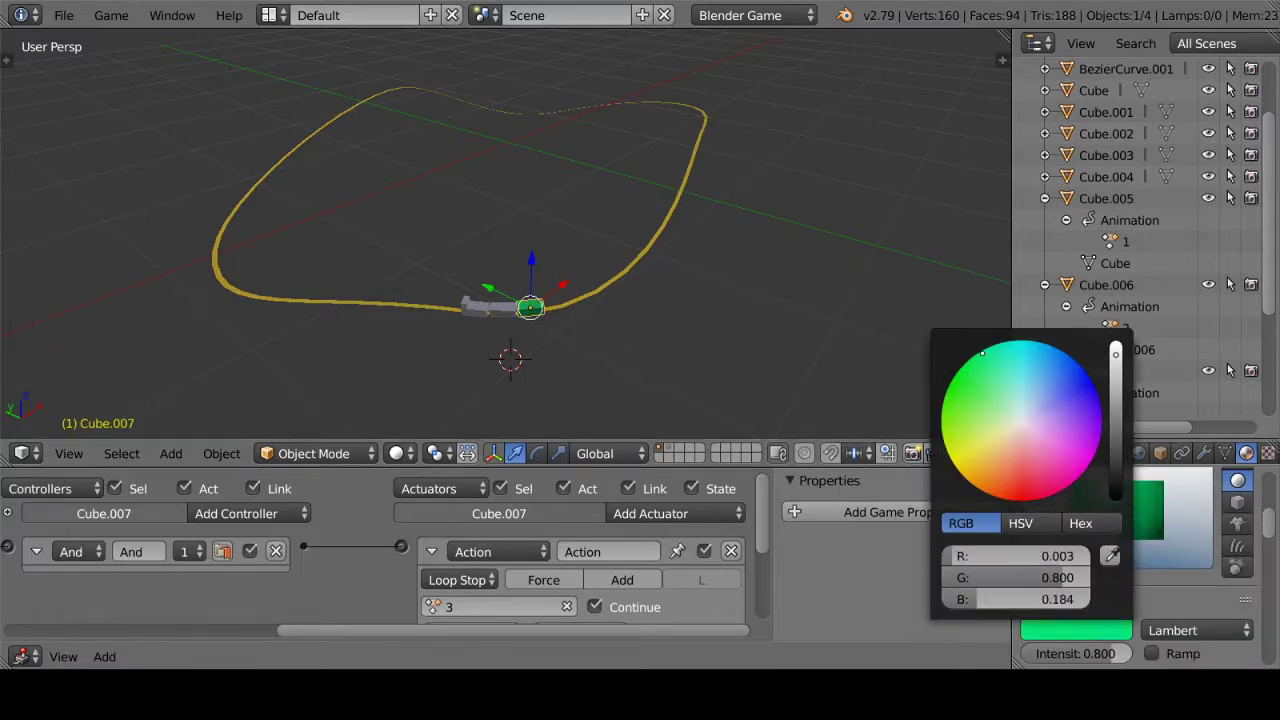
pyautogui.rightClick(485, 306)
pyautogui.scroll(4, 1159, 600)
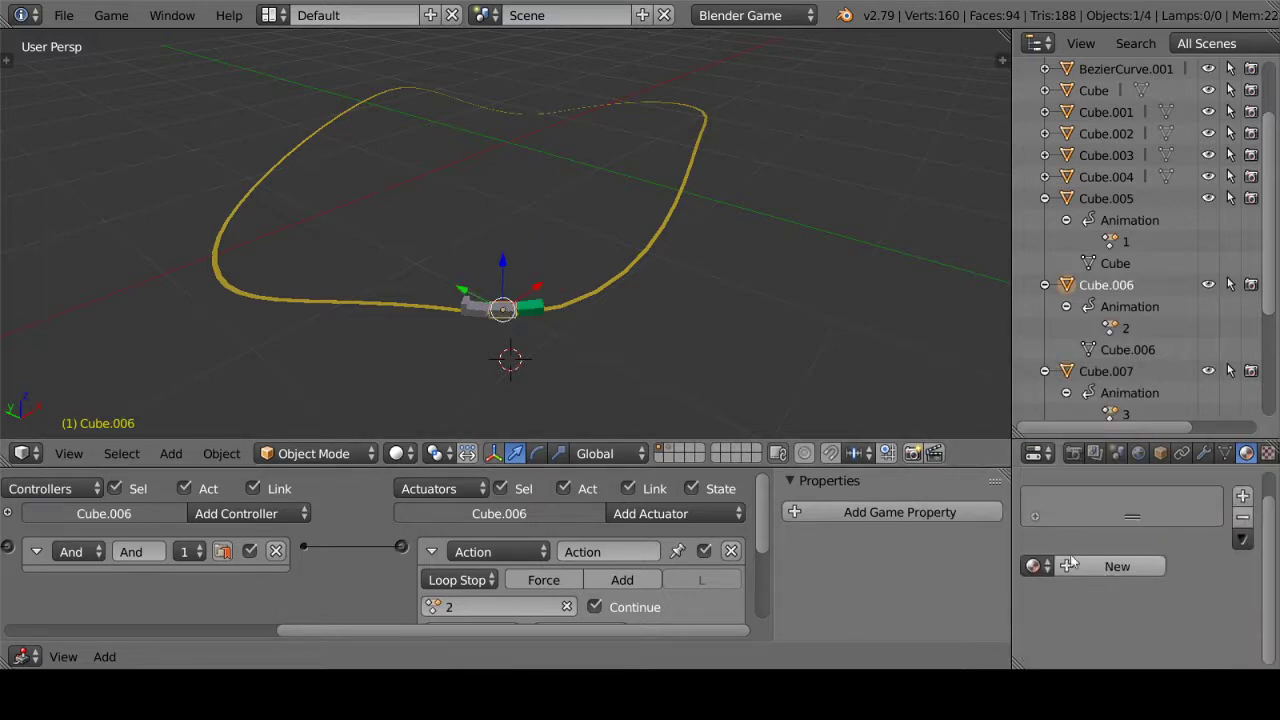
pyautogui.click(1035, 566)
pyautogui.click(851, 393)
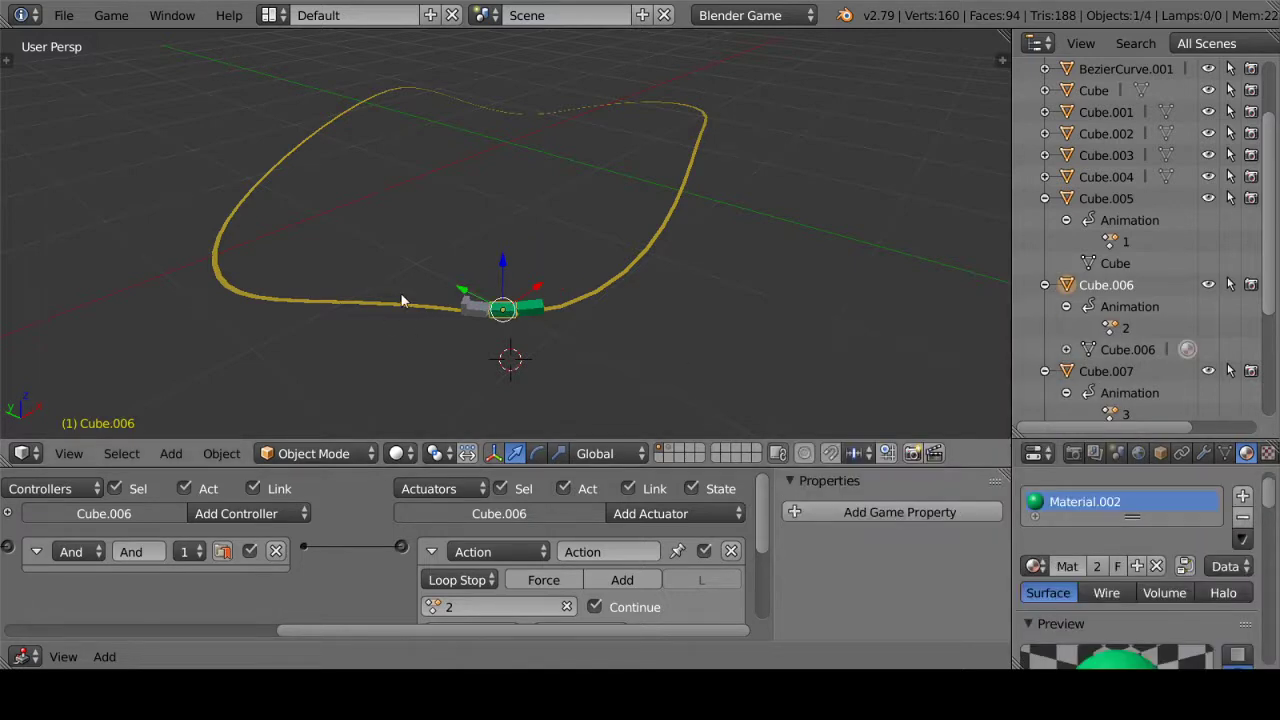
# Step: Give the lead cart Cube.005 a new material with a red diffuse colour
pyautogui.rightClick(452, 300)
pyautogui.click(1110, 566)
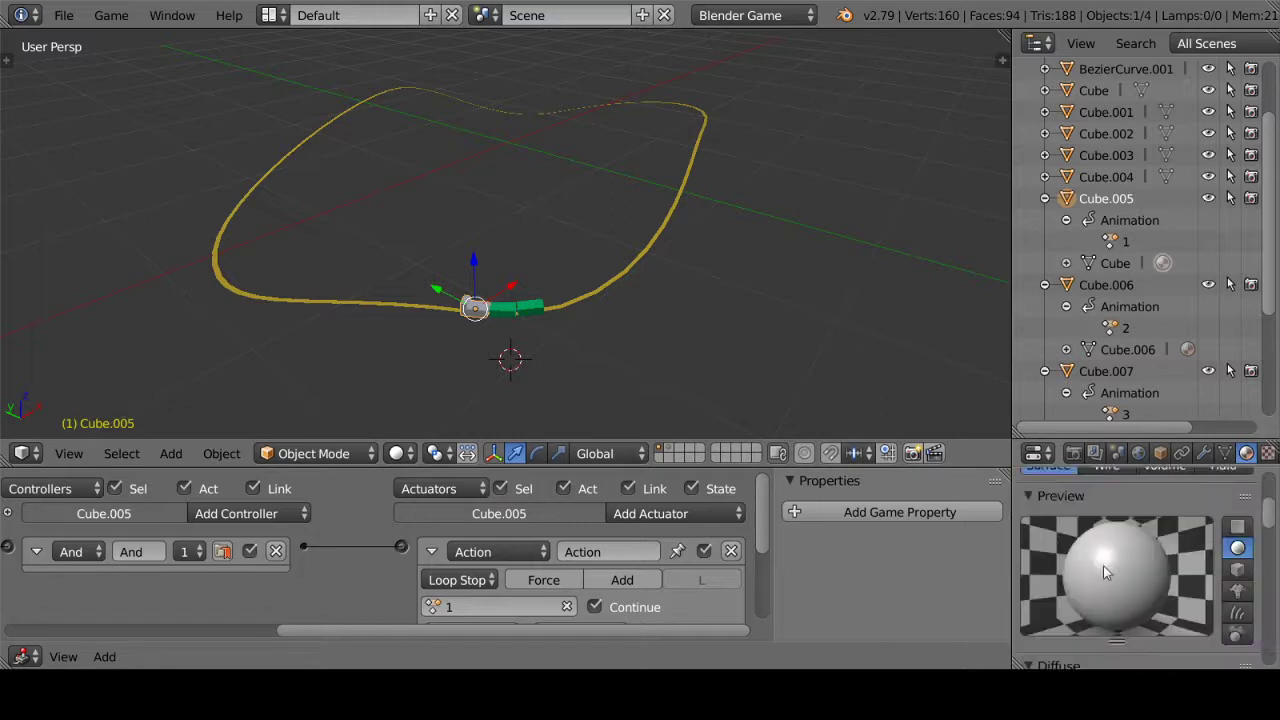
pyautogui.scroll(-5, 1095, 570)
pyautogui.click(1075, 542)
pyautogui.moveTo(1007, 369); pyautogui.dragTo(1007, 387)
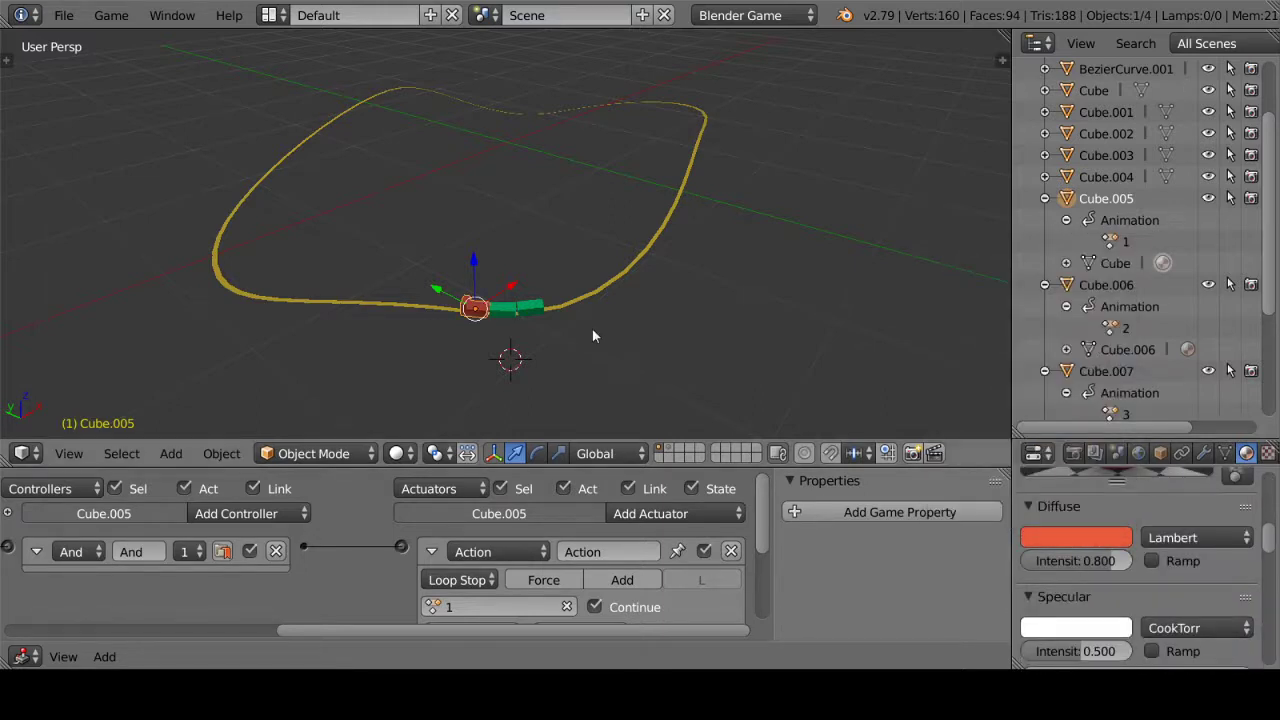
# Step: Test-run the game in solid and wireframe shading, then look through the scene camera
pyautogui.press('p')
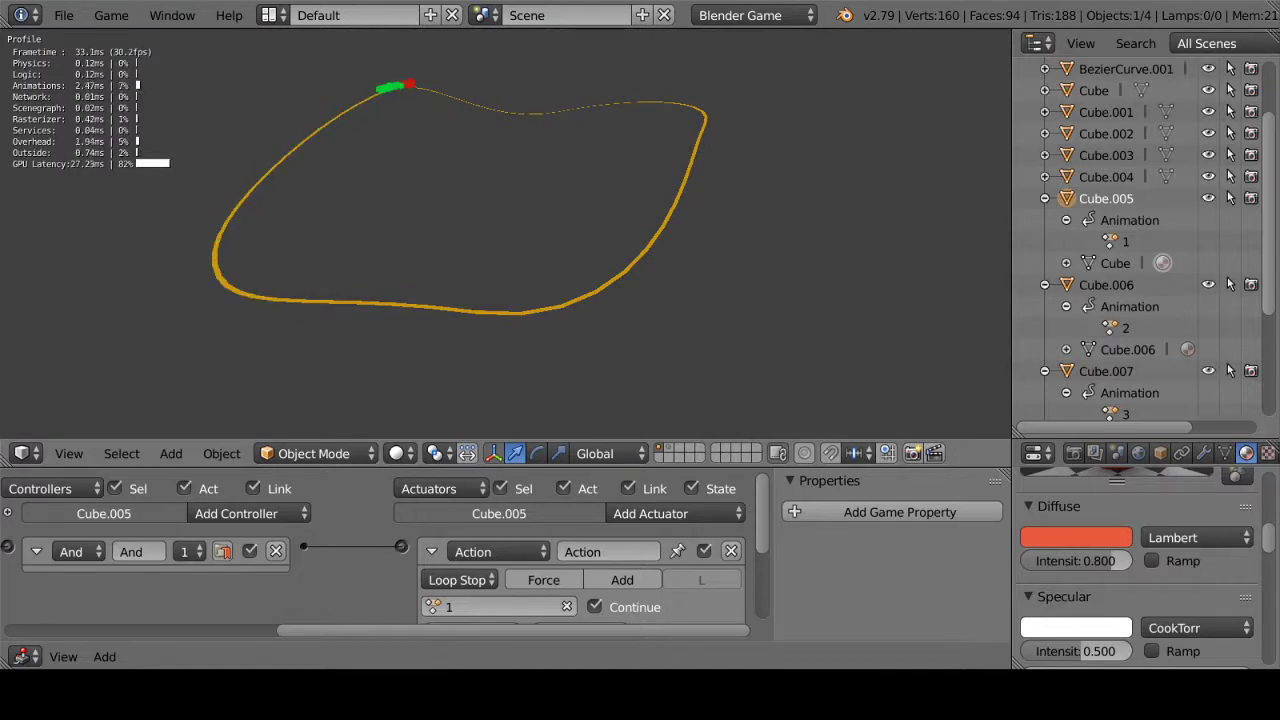
pyautogui.press('Escape')
pyautogui.press('z')
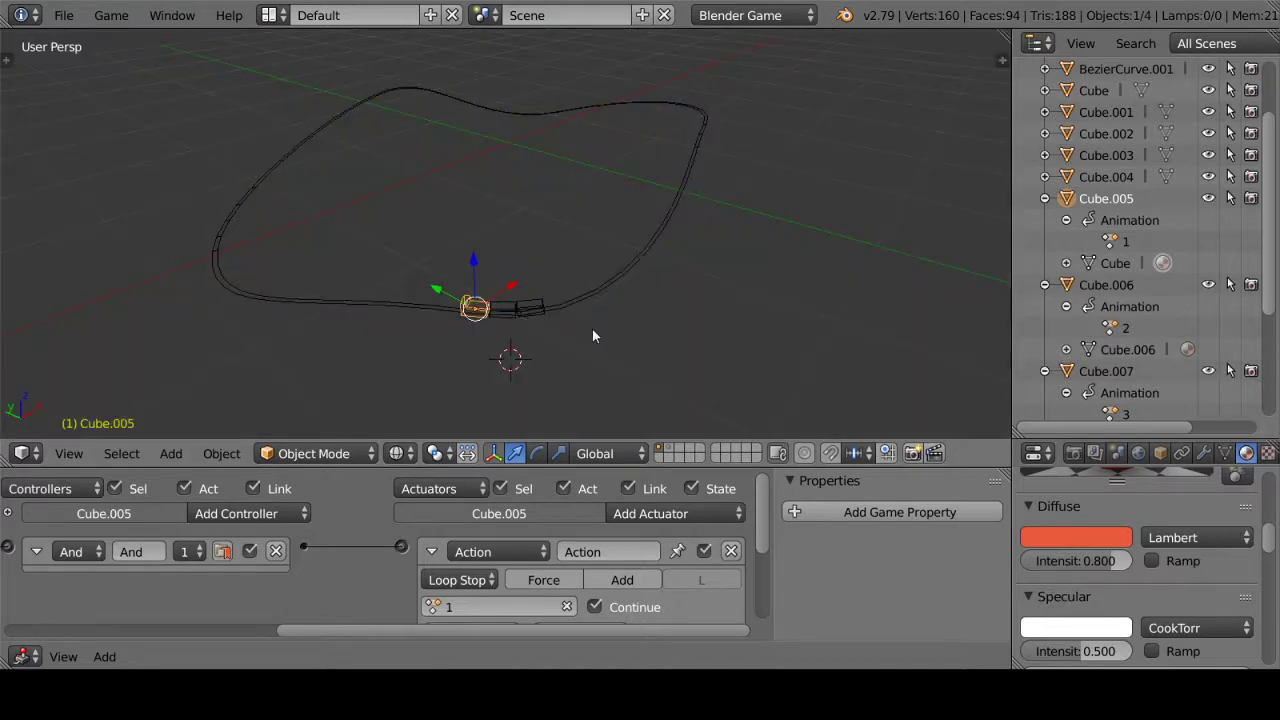
pyautogui.press('p')
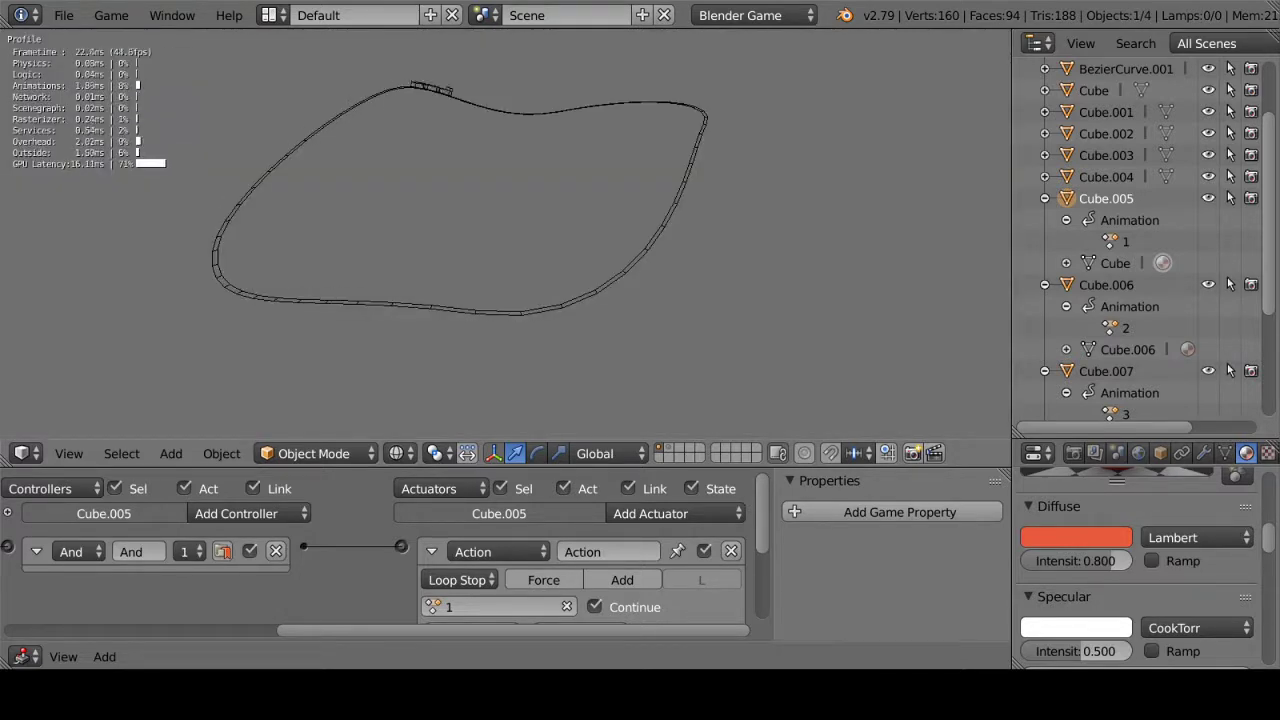
pyautogui.press('Escape')
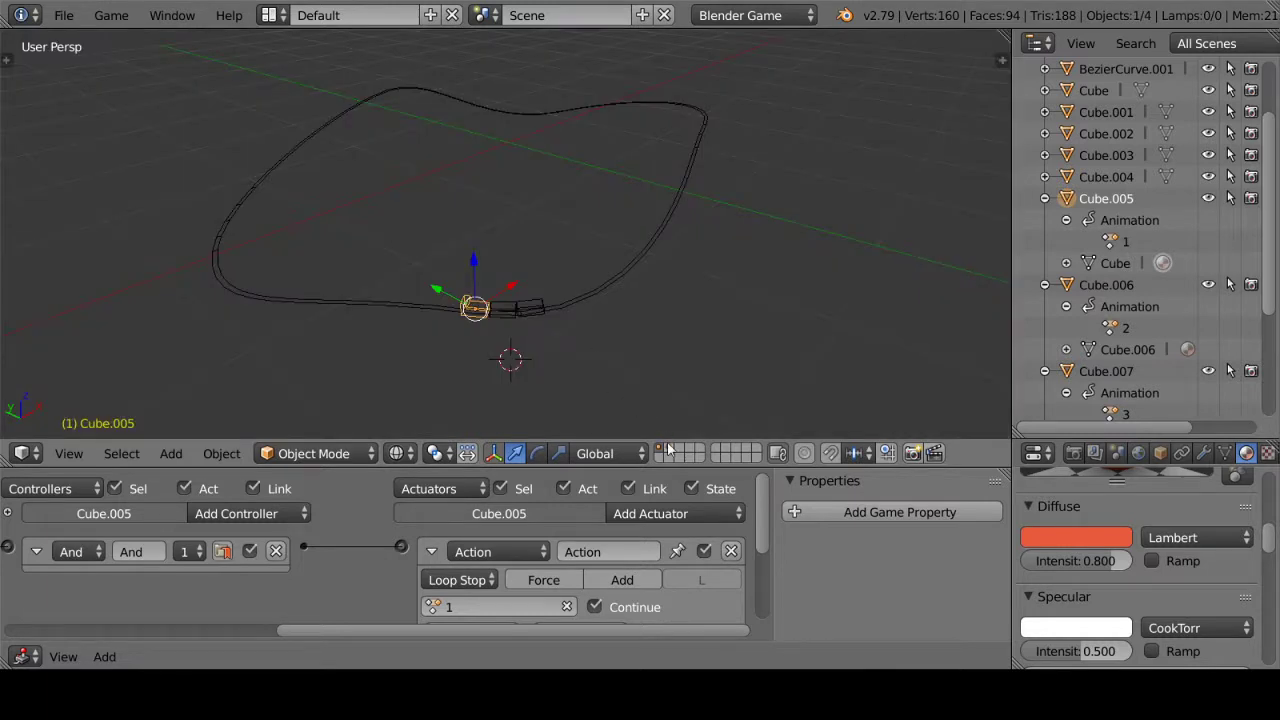
pyautogui.press('KP_0')
pyautogui.press('z')
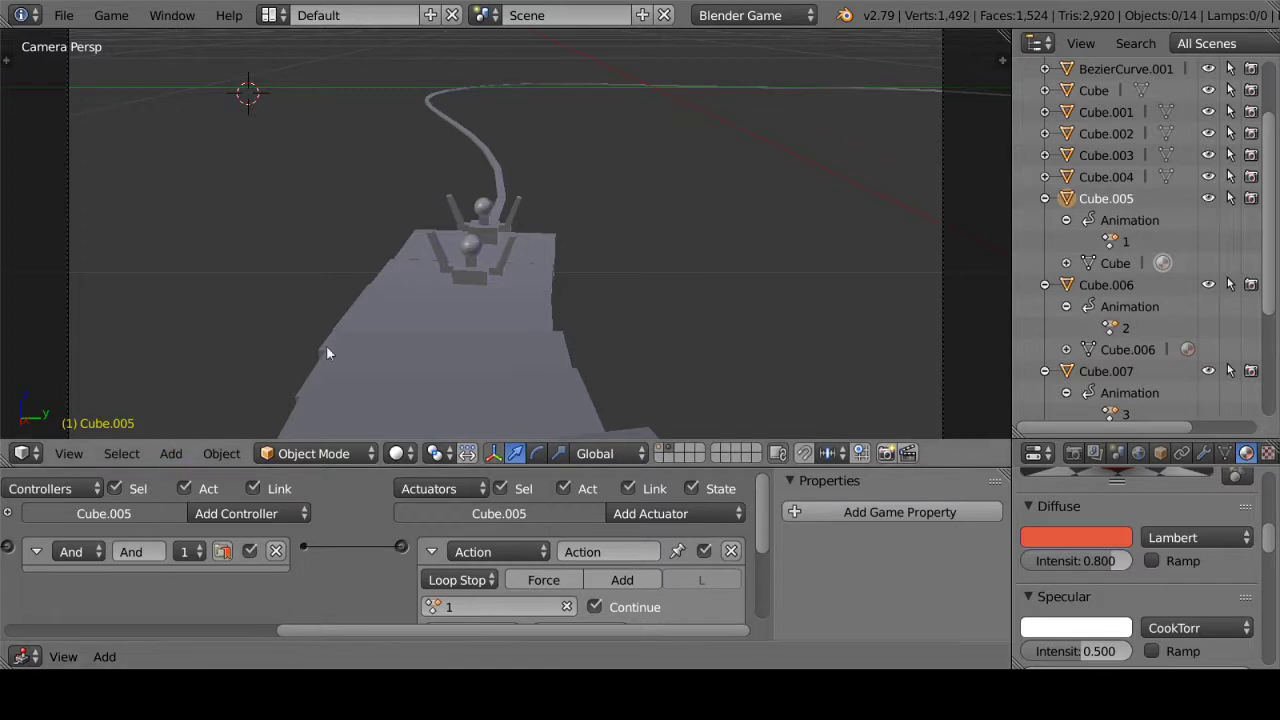
# Step: Select Plane.001 and change the lower Logic Editor into a Timeline
pyautogui.rightClick(415, 286)
pyautogui.rightClick(421, 227)
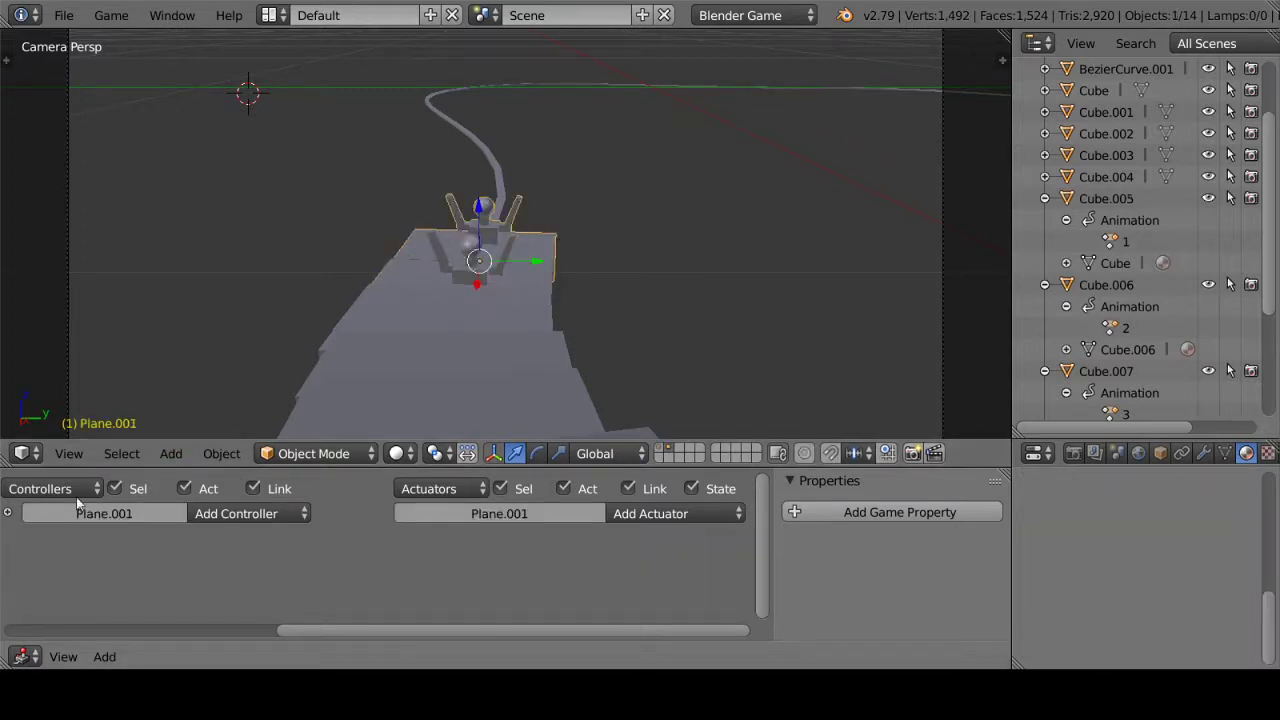
pyautogui.click(34, 653)
pyautogui.click(88, 595)
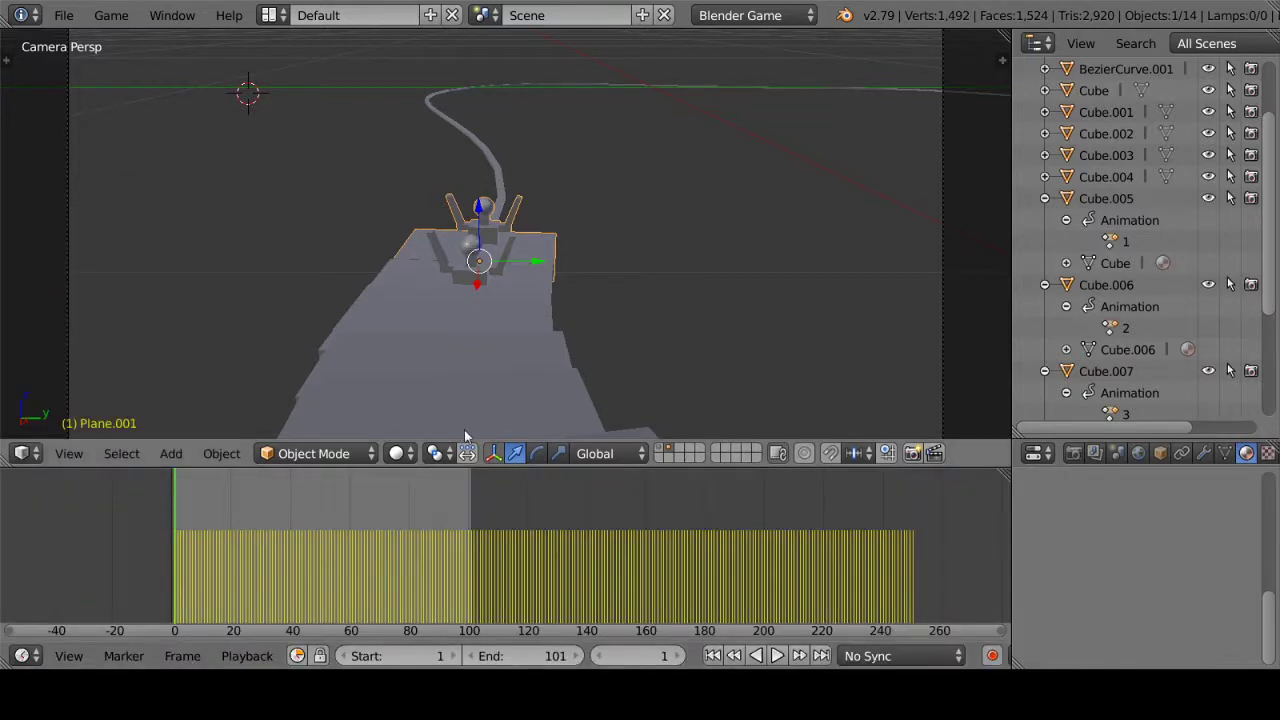
# Step: Join the Timeline into the 3D view and play the animation with Alt+A
pyautogui.rightClick(453, 466)
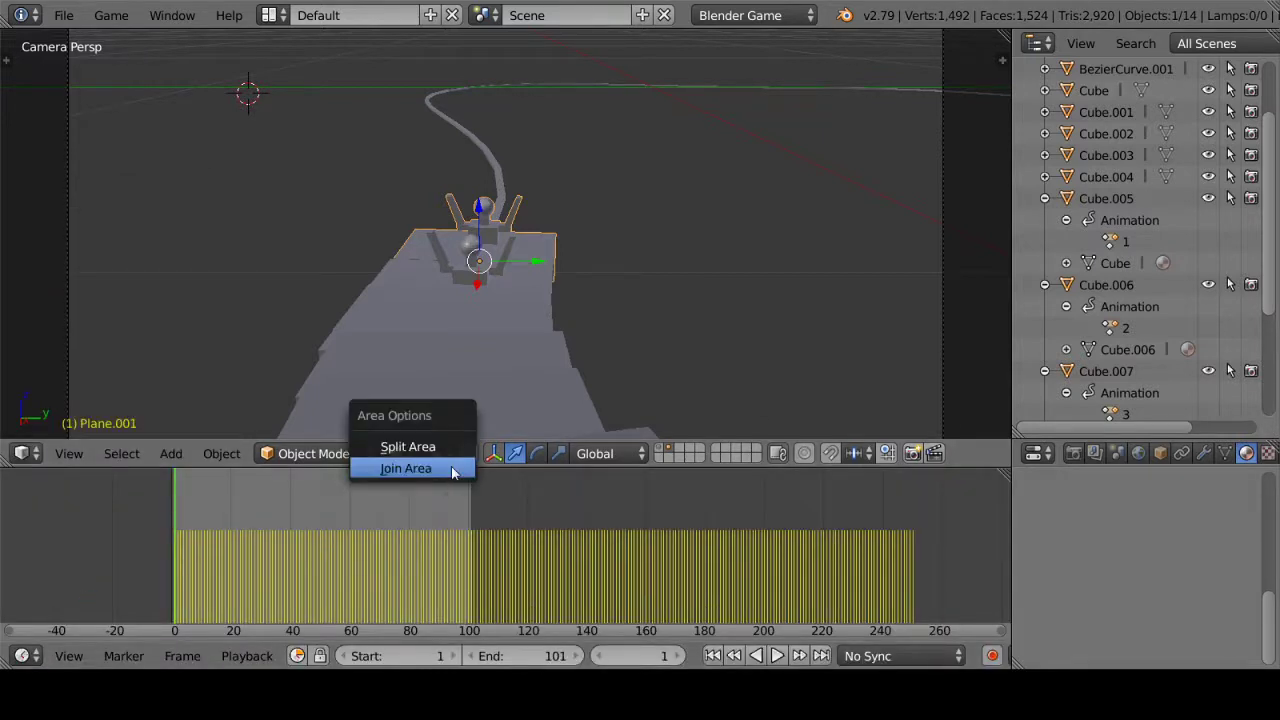
pyautogui.click(453, 469)
pyautogui.click(454, 503)
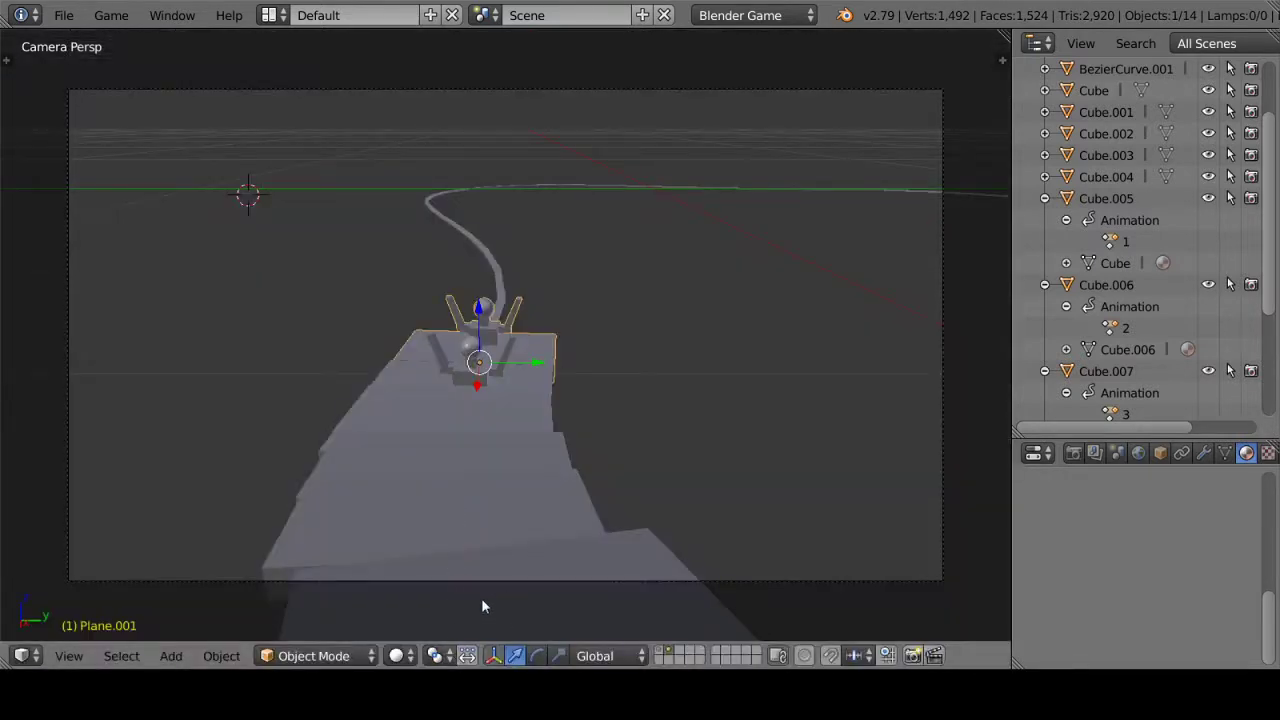
pyautogui.hotkey('alt', 'a')
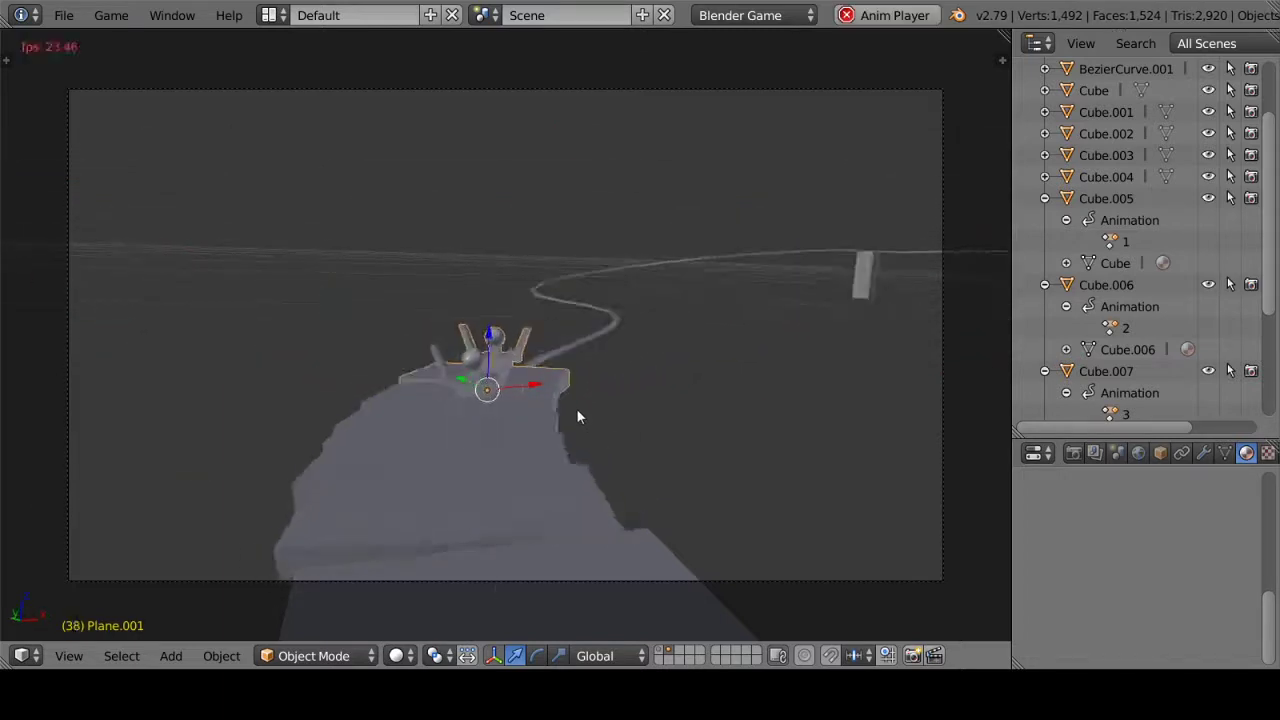